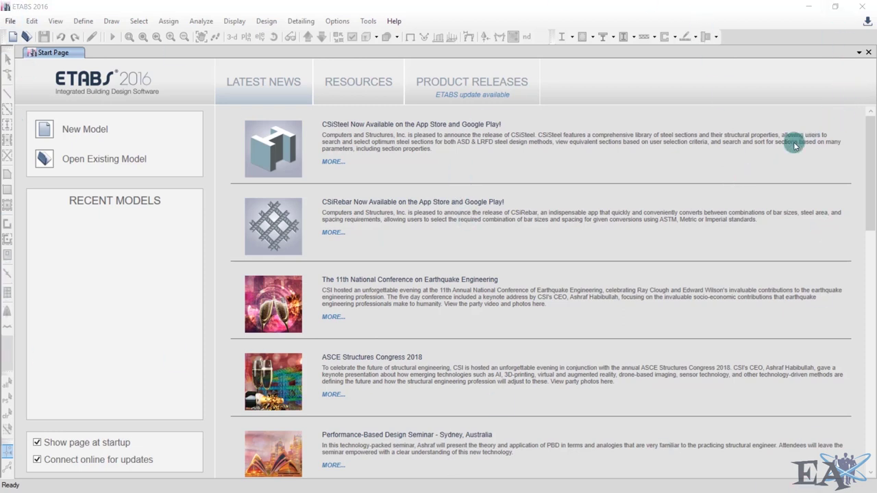
- Look through the program manuals among the start page resources and the available file commands
click(346, 81)
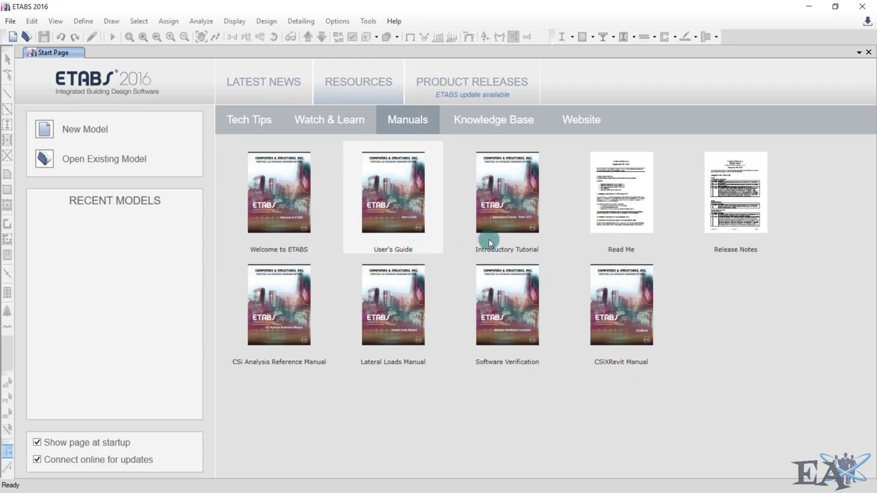
click(530, 238)
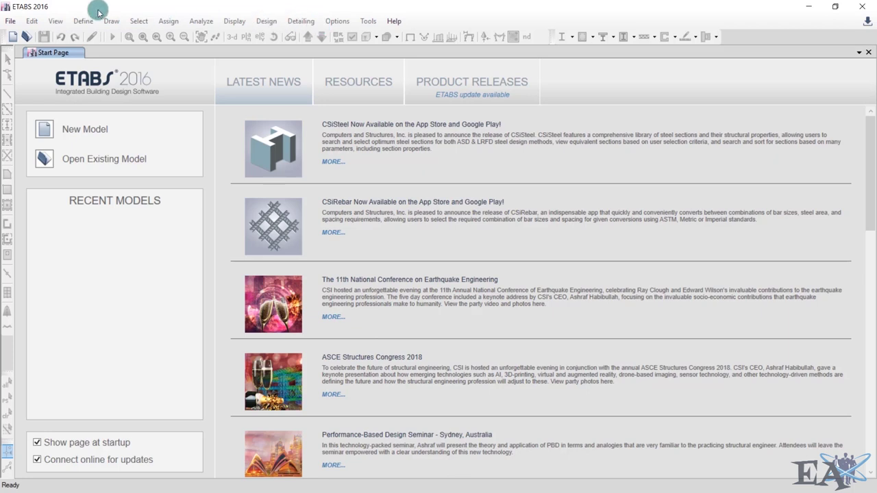
click(17, 19)
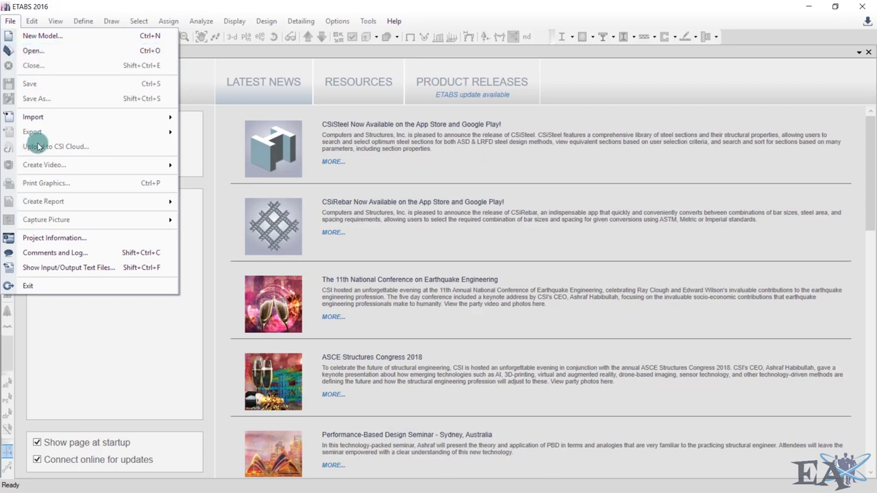
click(10, 20)
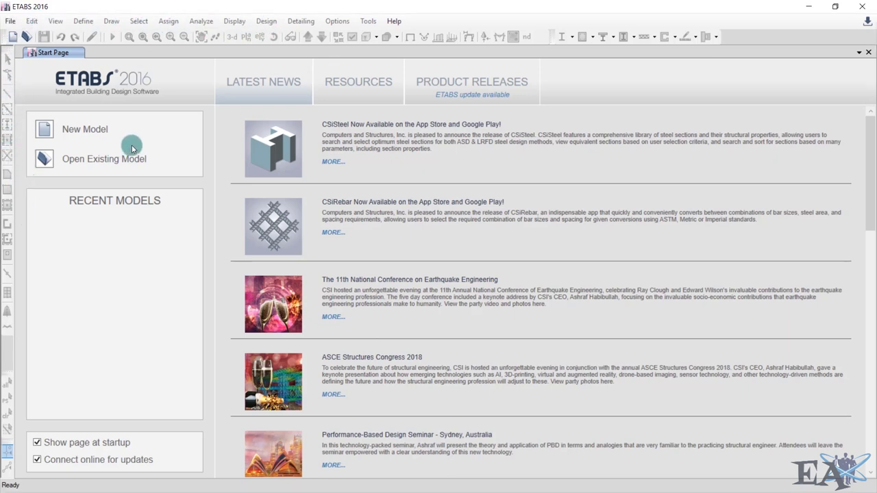
- Start a new model using built-in settings with Metric SI display units
click(10, 21)
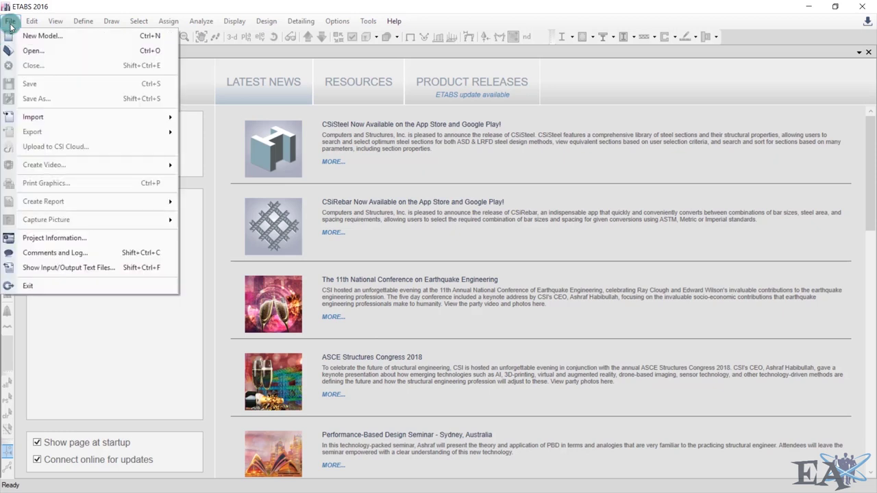
click(18, 37)
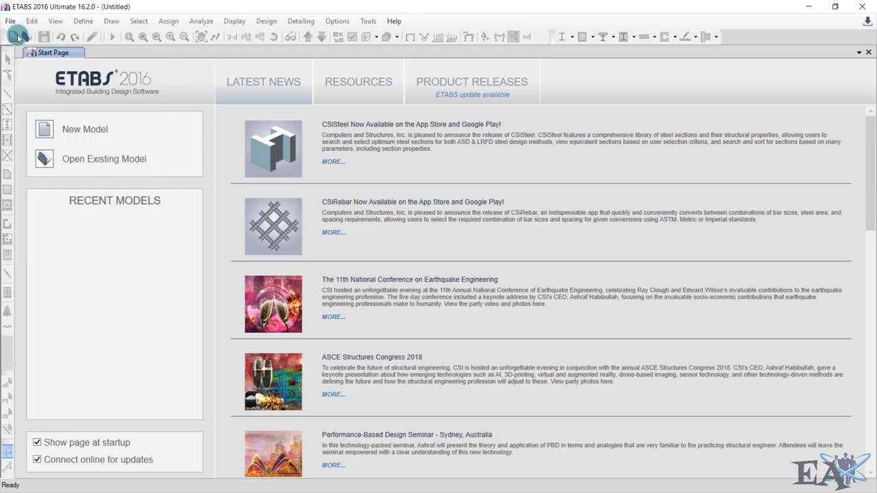
click(68, 131)
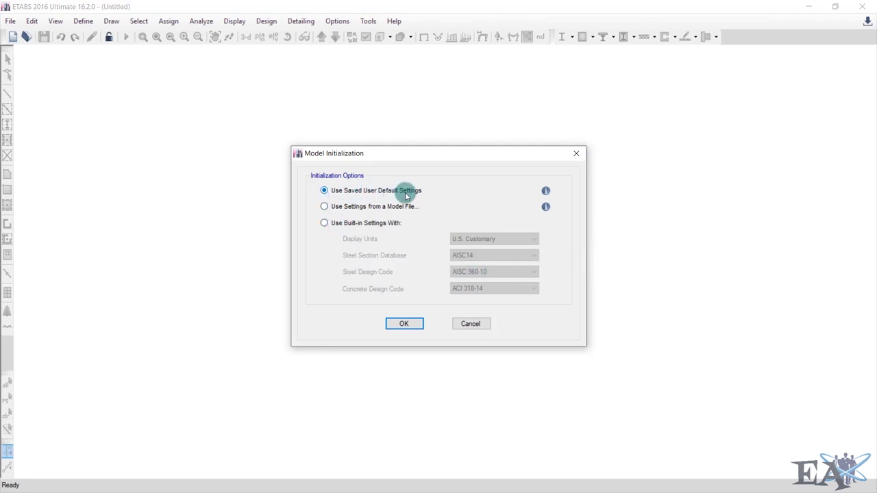
click(339, 223)
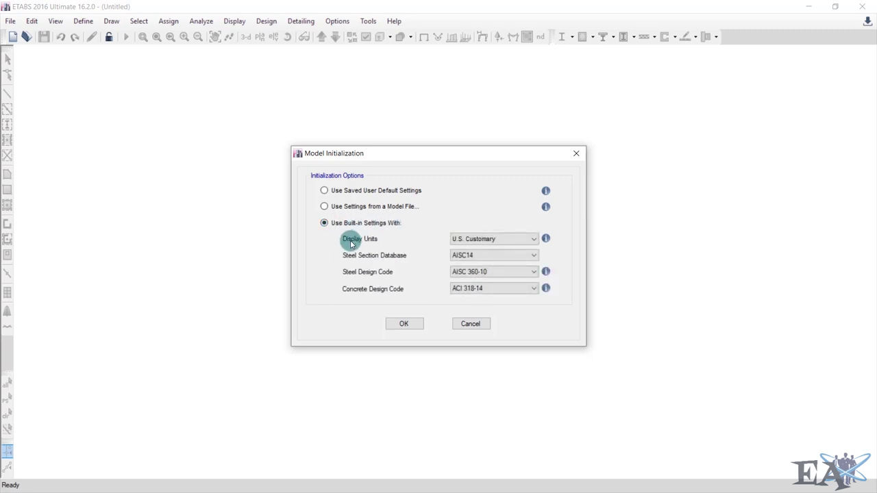
click(466, 244)
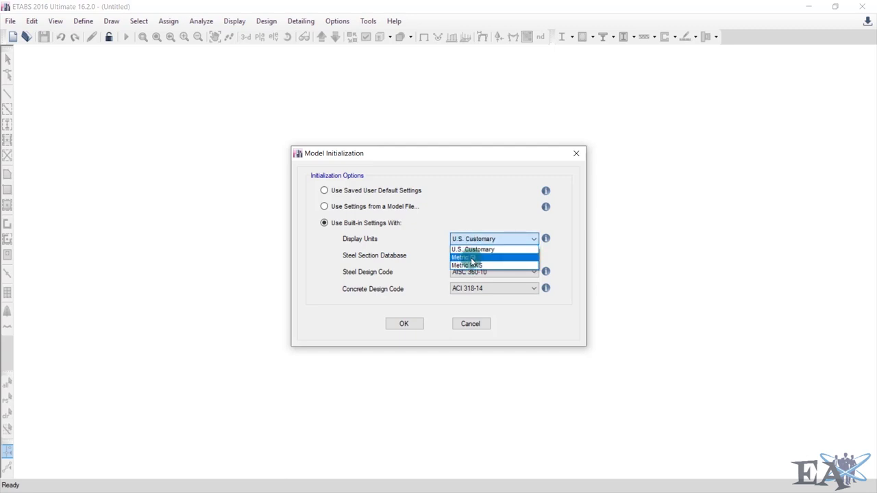
click(471, 258)
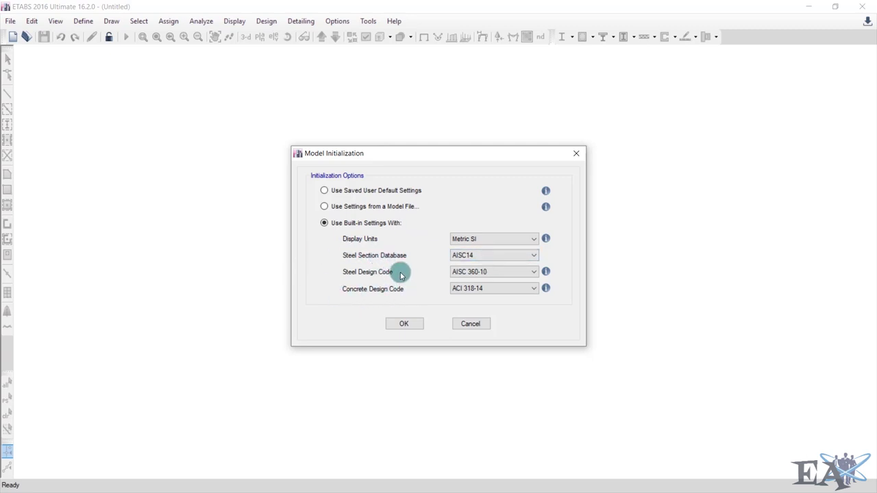
- Choose the Indian steel section database, IS 800:2007 for steel design and IS 456:2000 for concrete design, and accept the initialization settings
click(487, 261)
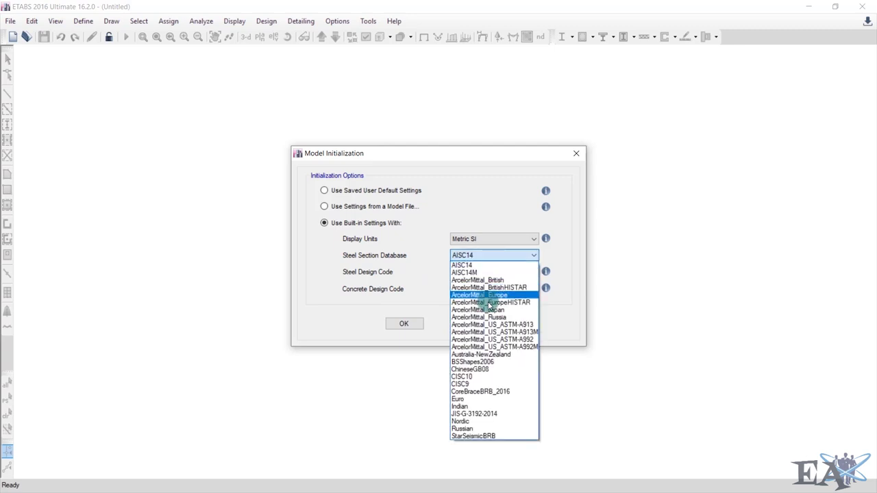
click(471, 407)
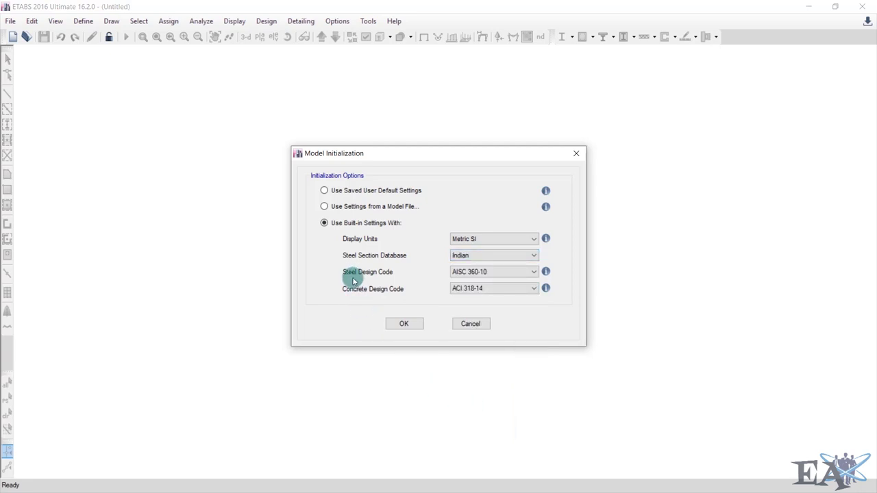
click(483, 272)
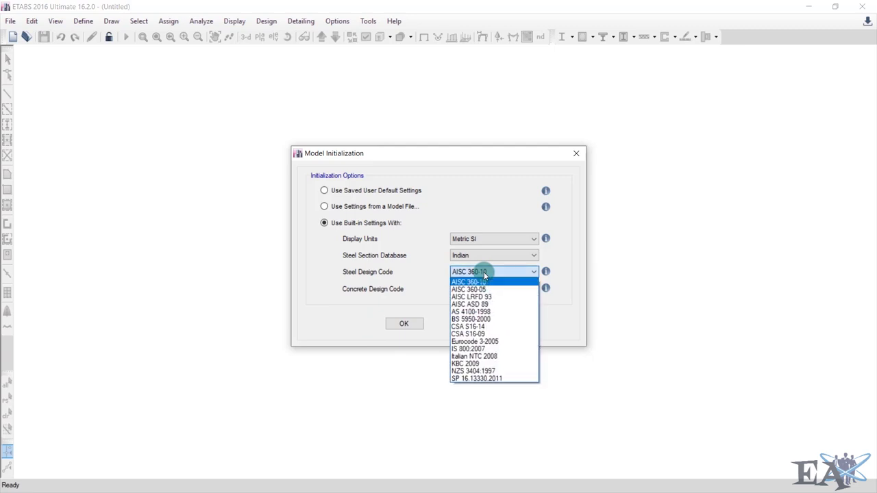
click(474, 349)
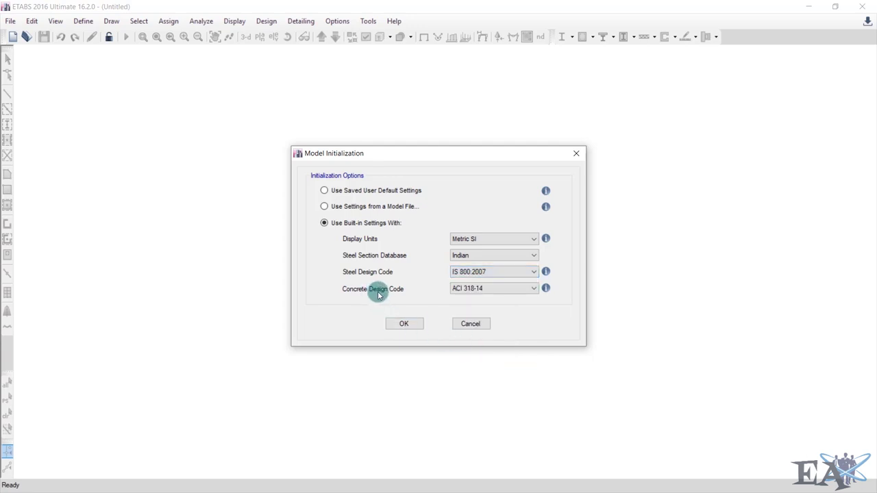
click(471, 291)
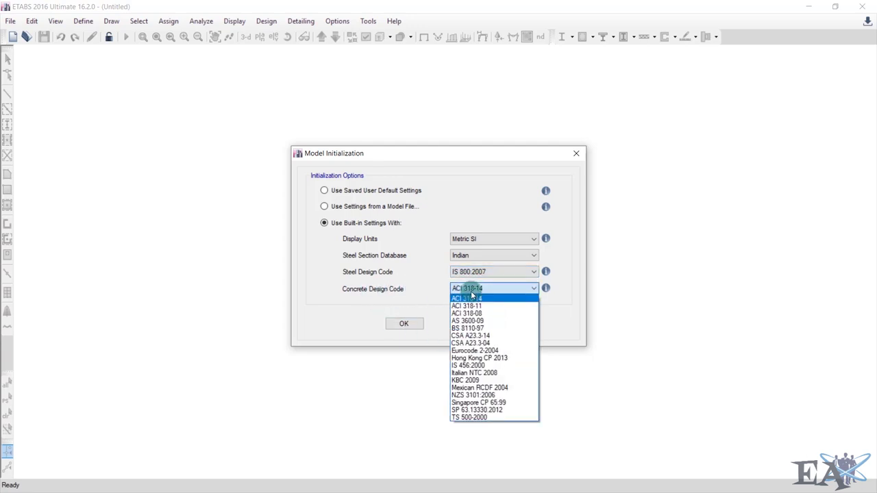
click(474, 366)
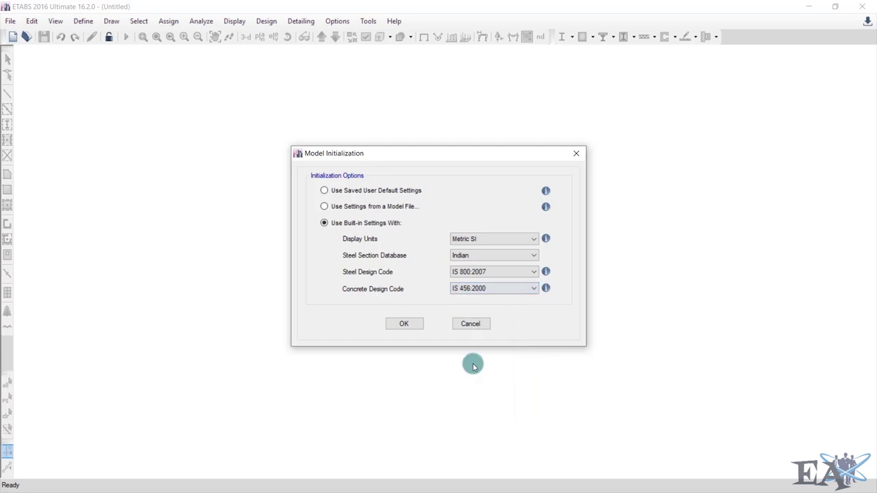
click(496, 239)
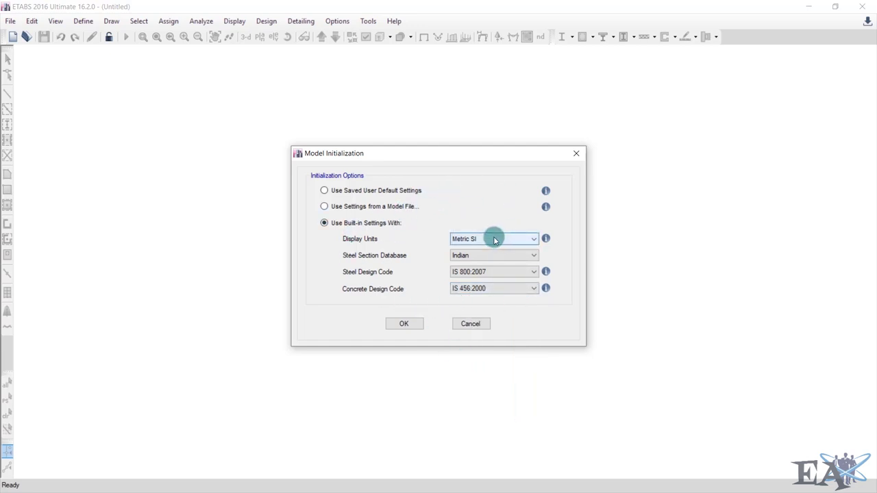
click(412, 324)
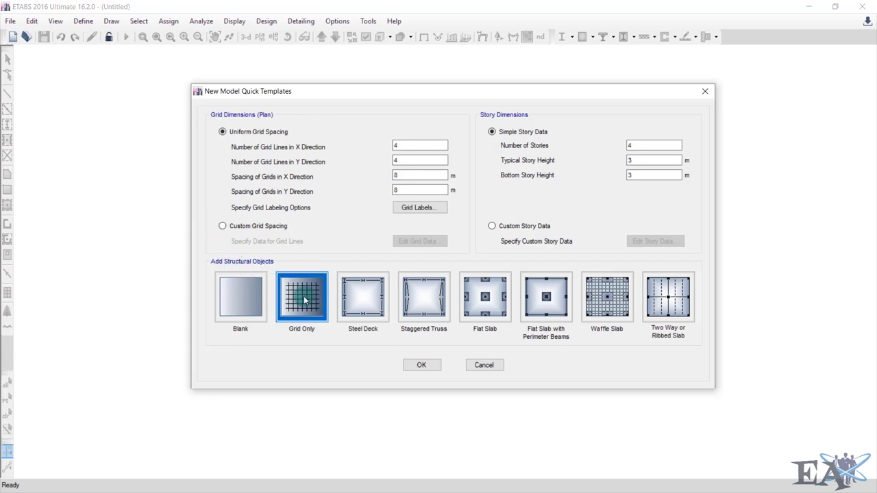
- Create a Grid Only model with 4 by 4 grid lines at 8 m spacing and four 3 m stories, and hide the Model Explorer
click(420, 366)
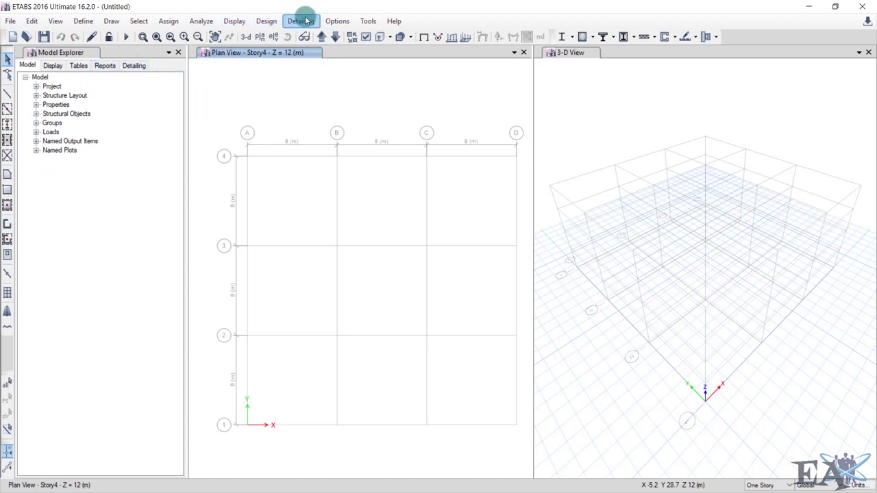
click(178, 53)
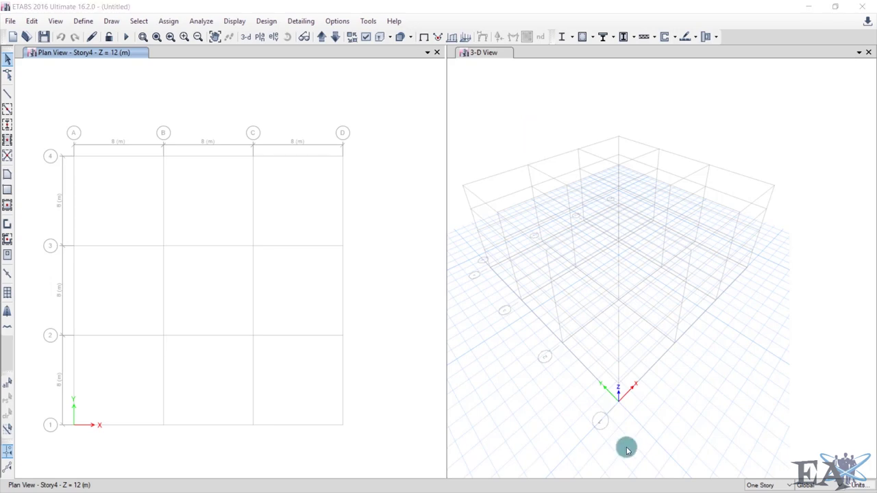
click(487, 52)
click(287, 36)
drag(610, 321, 665, 333)
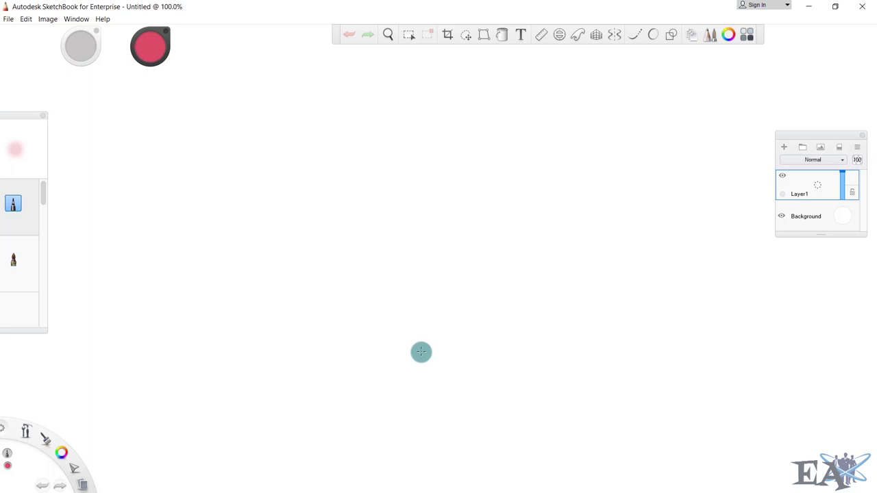
- In Autodesk SketchBook, sketch two overlapping, offset rectangles as the front and back faces of a box
drag(325, 184, 333, 317)
mouse_move(320, 183)
mouse_down()
mouse_move(456, 178)
mouse_move(503, 224)
mouse_move(516, 296)
mouse_up()
drag(331, 318, 523, 306)
drag(401, 158, 415, 255)
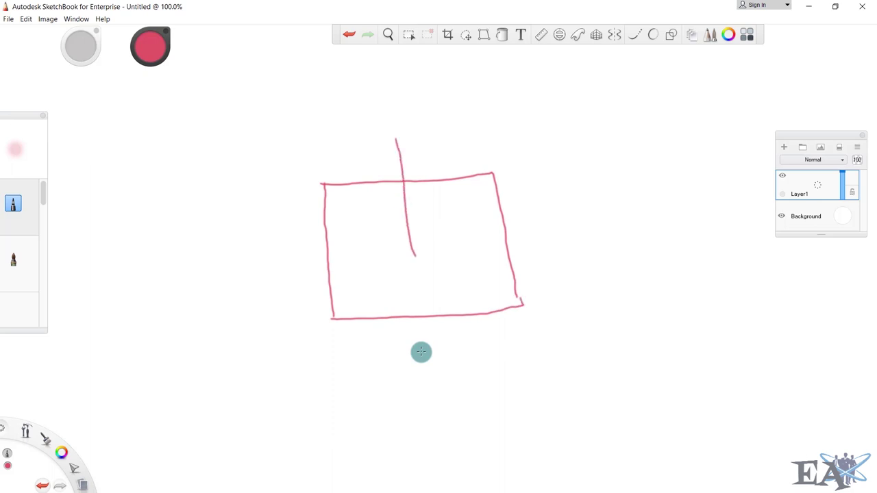
drag(396, 137, 552, 122)
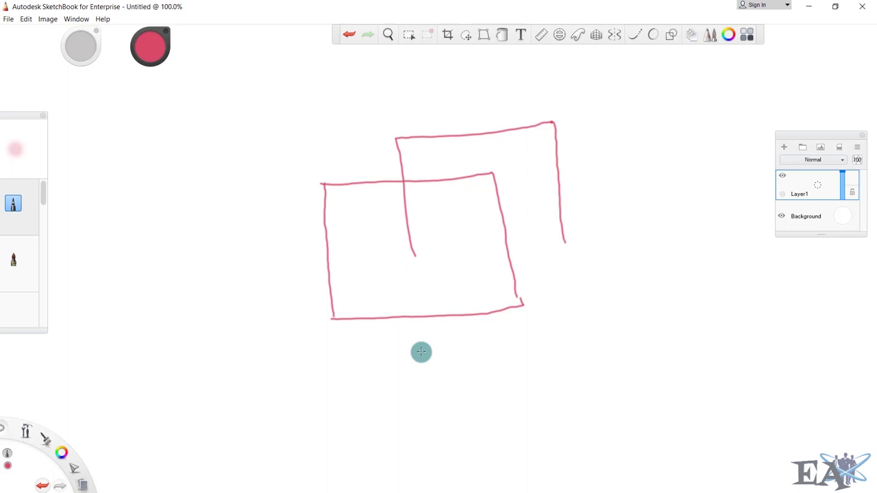
drag(423, 260, 559, 251)
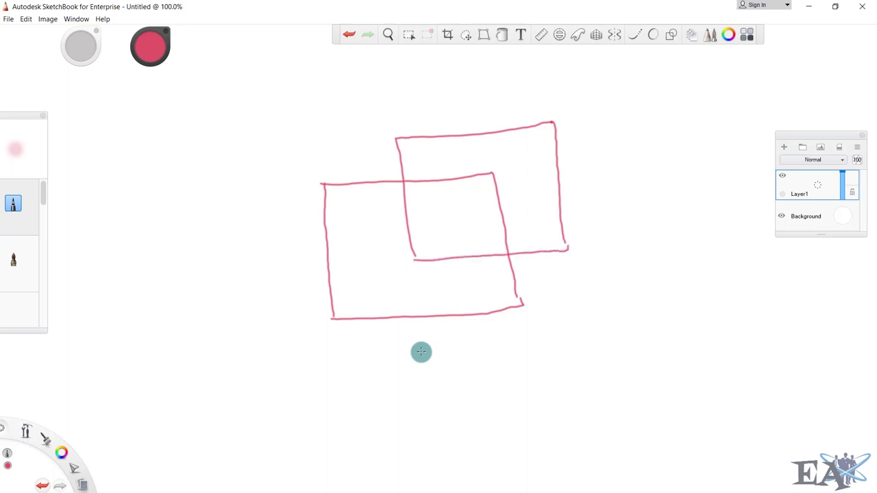
- Connect the matching corners of the two rectangles with four slanted edges to complete the box
drag(396, 138, 357, 163)
drag(518, 144, 480, 183)
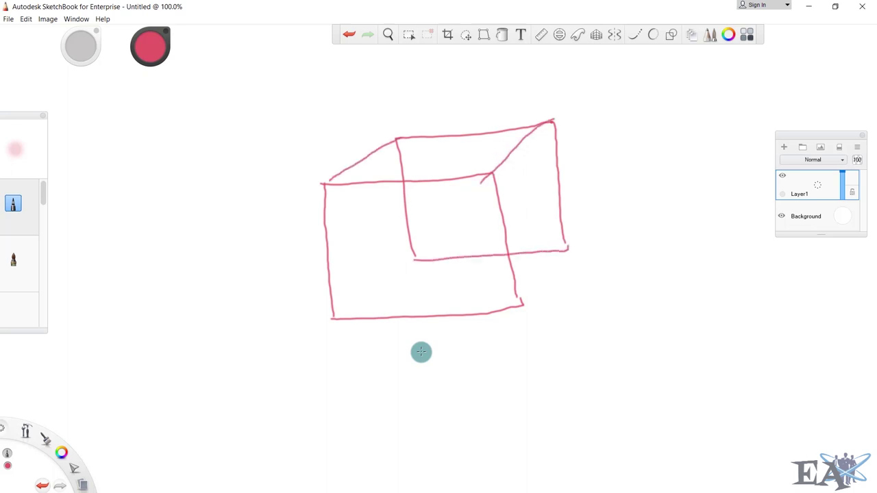
drag(414, 259, 357, 295)
drag(570, 247, 490, 307)
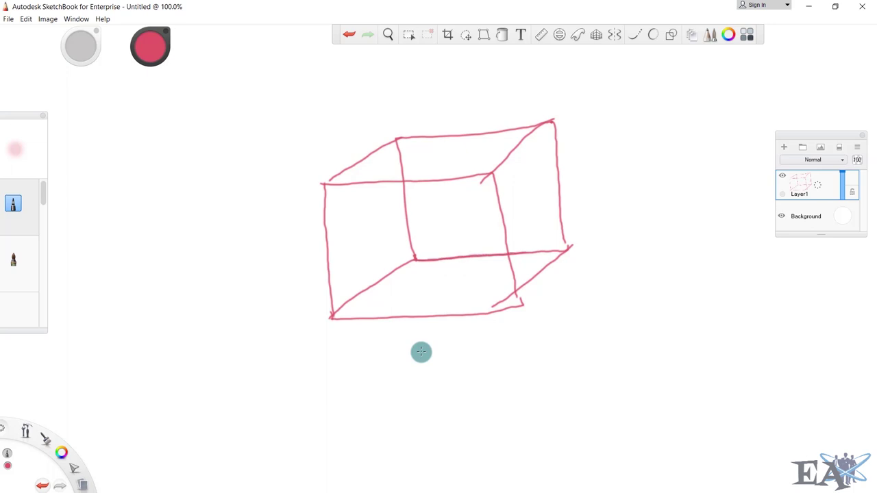
- Draw labelled X, Y and Z axis arrows from the box's rear lower corner and mark its top, side and bottom faces with filled dots
drag(526, 251, 633, 246)
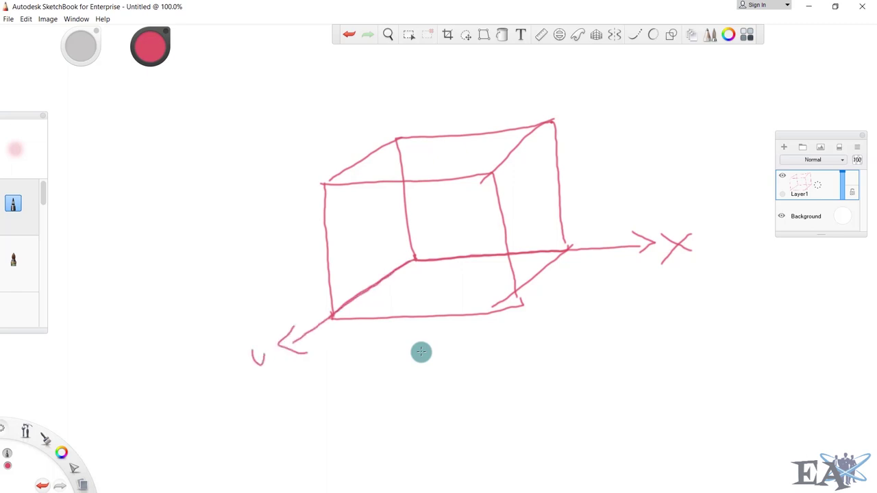
drag(268, 351, 273, 378)
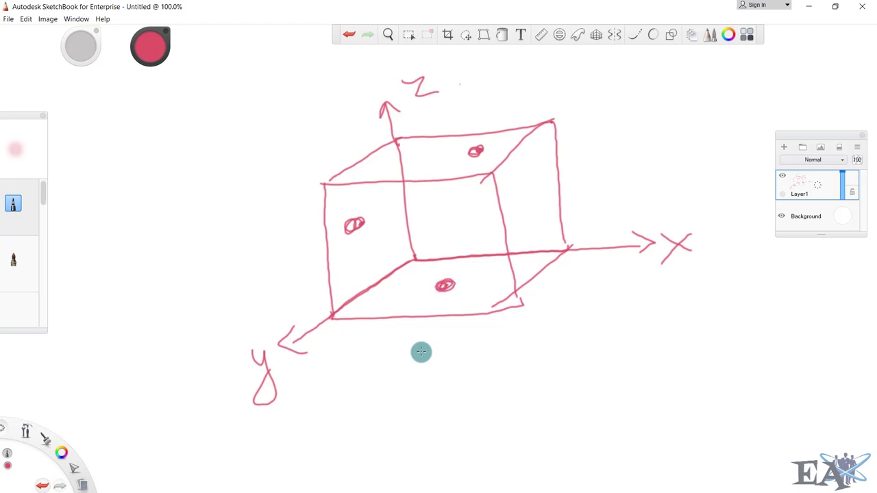
- Draw an ellipse in the middle of the box, one arrow down onto the top face and one pointing in through the side
mouse_move(450, 200)
mouse_down()
mouse_move(408, 217)
mouse_move(414, 228)
mouse_move(469, 210)
mouse_move(432, 204)
mouse_up()
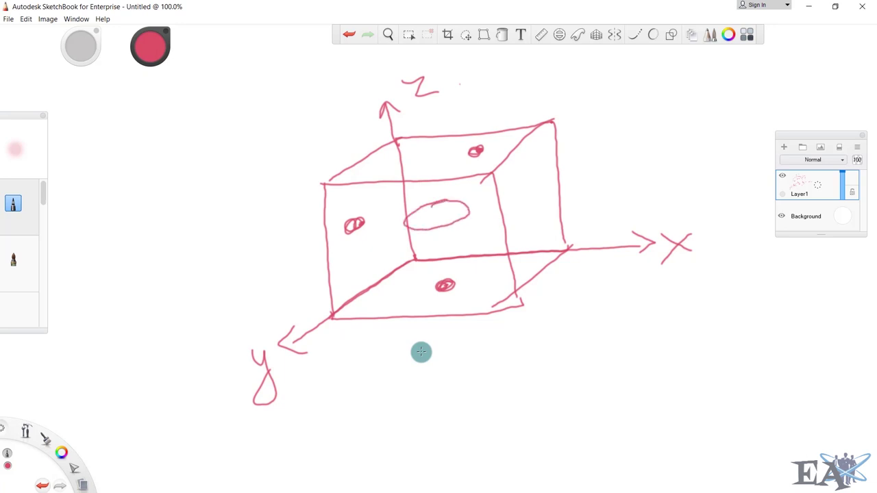
drag(421, 104, 428, 141)
drag(300, 279, 374, 251)
mouse_move(359, 245)
mouse_down()
mouse_move(380, 244)
mouse_move(371, 262)
mouse_up()
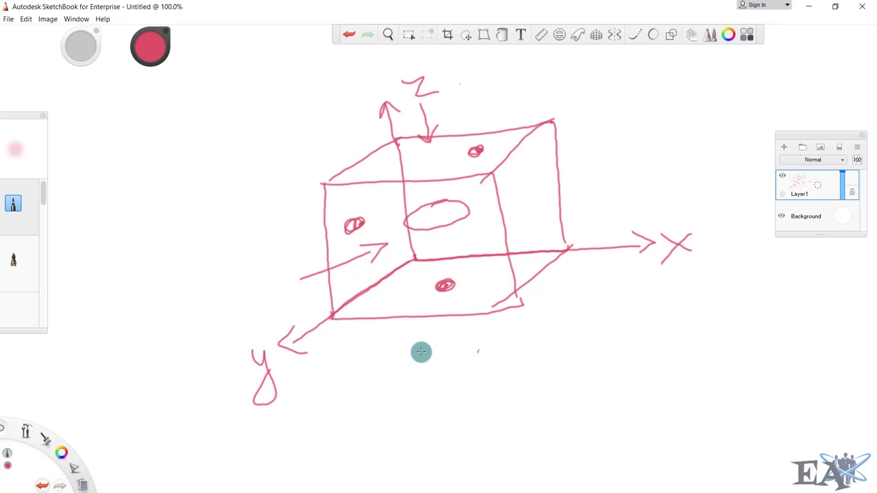
- Below the box, sketch a beam with a triangular pin support and a round roller support, and mark its span as 6 m
mouse_move(429, 377)
mouse_down()
mouse_move(444, 393)
mouse_move(411, 406)
mouse_up()
mouse_move(429, 377)
mouse_down()
mouse_move(626, 364)
mouse_move(619, 388)
mouse_move(625, 365)
mouse_up()
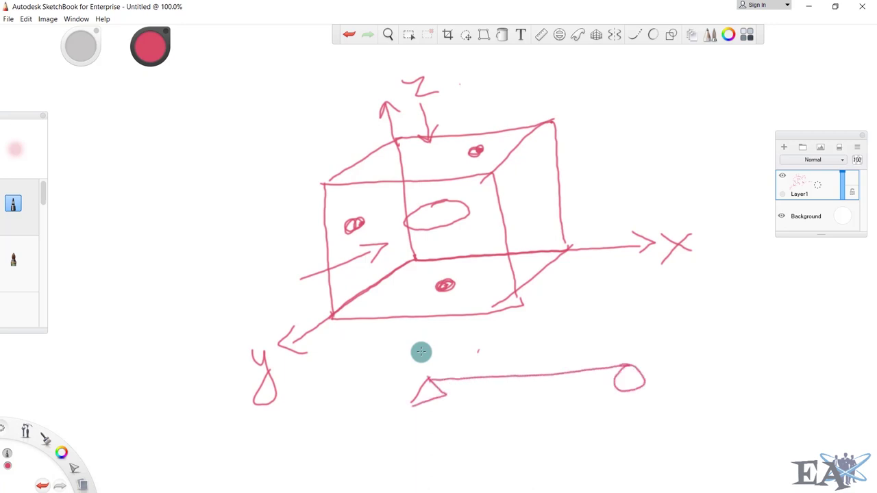
mouse_move(412, 404)
mouse_down()
mouse_move(407, 409)
mouse_move(432, 428)
mouse_up()
drag(634, 405, 638, 421)
mouse_move(444, 417)
mouse_down()
mouse_move(444, 430)
mouse_move(511, 422)
mouse_move(560, 434)
mouse_move(633, 422)
mouse_move(622, 430)
mouse_up()
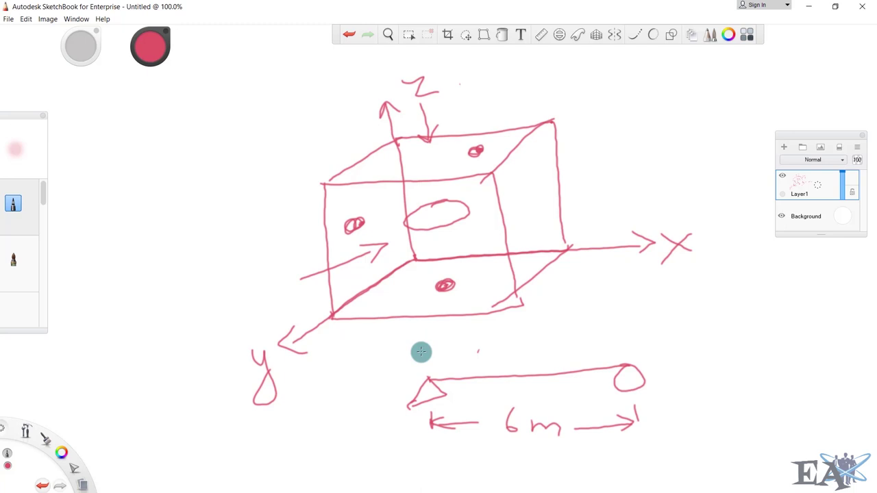
- Add a downward point-load arrow labelled 20 KN at the beam's midspan and mark the loaded point with a dot
drag(526, 342, 528, 373)
drag(511, 365, 527, 372)
drag(540, 355, 528, 373)
mouse_move(498, 328)
mouse_down()
mouse_move(491, 341)
mouse_move(514, 338)
mouse_move(518, 329)
mouse_up()
mouse_move(533, 315)
mouse_down()
mouse_move(533, 336)
mouse_move(534, 327)
mouse_up()
mouse_move(534, 327)
mouse_down()
mouse_move(551, 333)
mouse_move(557, 320)
mouse_move(569, 332)
mouse_up()
drag(570, 331, 571, 313)
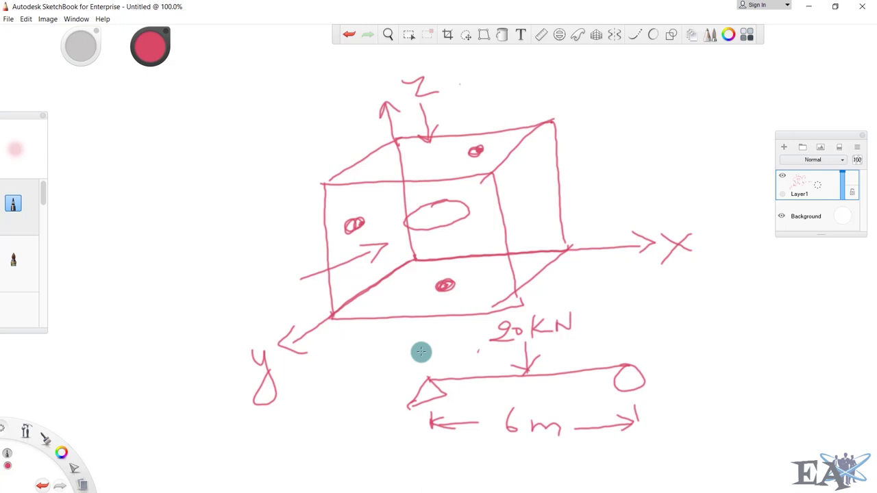
click(525, 379)
click(525, 377)
- Write SFD, BMD and Def as a list beside the beam sketch
mouse_move(708, 302)
mouse_down()
mouse_move(696, 303)
mouse_move(693, 322)
mouse_up()
mouse_move(722, 303)
mouse_down()
mouse_move(721, 323)
mouse_move(733, 303)
mouse_up()
drag(717, 314, 752, 301)
mouse_move(754, 319)
mouse_down()
mouse_move(770, 304)
mouse_move(754, 320)
mouse_up()
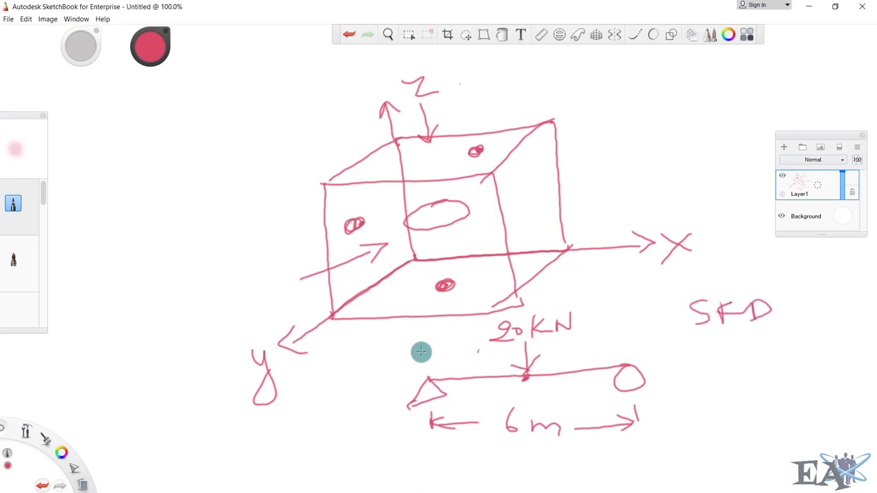
drag(693, 342, 688, 366)
mouse_move(719, 343)
mouse_down()
mouse_move(704, 362)
mouse_move(736, 335)
mouse_move(763, 362)
mouse_up()
mouse_move(760, 339)
mouse_down()
mouse_move(775, 343)
mouse_move(757, 359)
mouse_up()
mouse_move(699, 388)
mouse_down()
mouse_move(699, 403)
mouse_move(747, 378)
mouse_up()
mouse_move(746, 378)
mouse_down()
mouse_move(741, 425)
mouse_move(752, 404)
mouse_up()
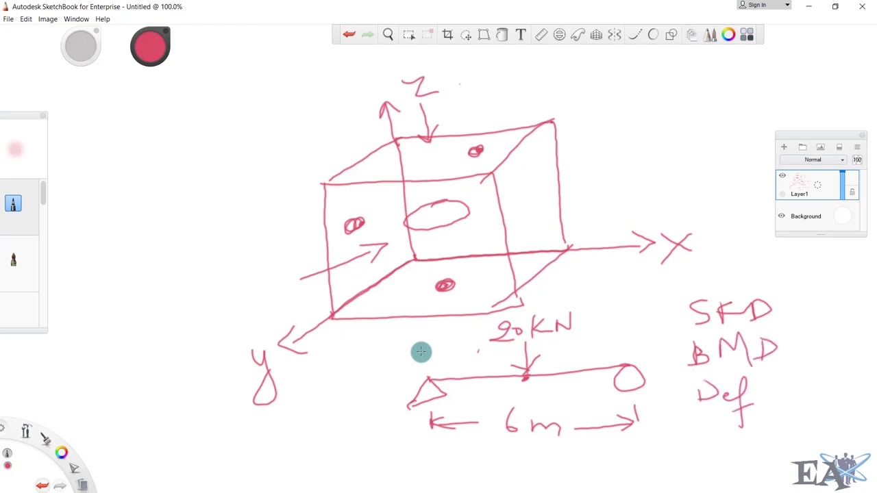
- Circle the SFD, BMD and Def list and the pin support of the beam sketch
mouse_move(772, 274)
mouse_down()
mouse_move(761, 407)
mouse_move(685, 289)
mouse_up()
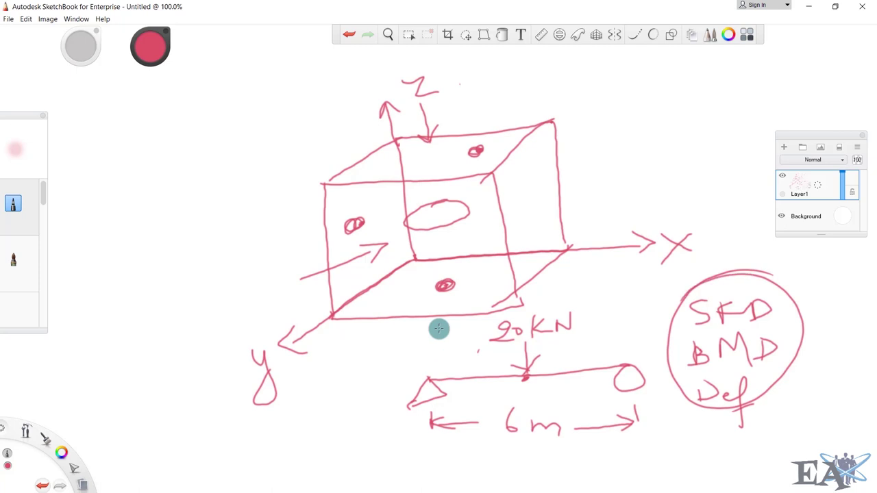
mouse_move(423, 371)
mouse_down()
mouse_move(448, 387)
mouse_move(420, 372)
mouse_up()
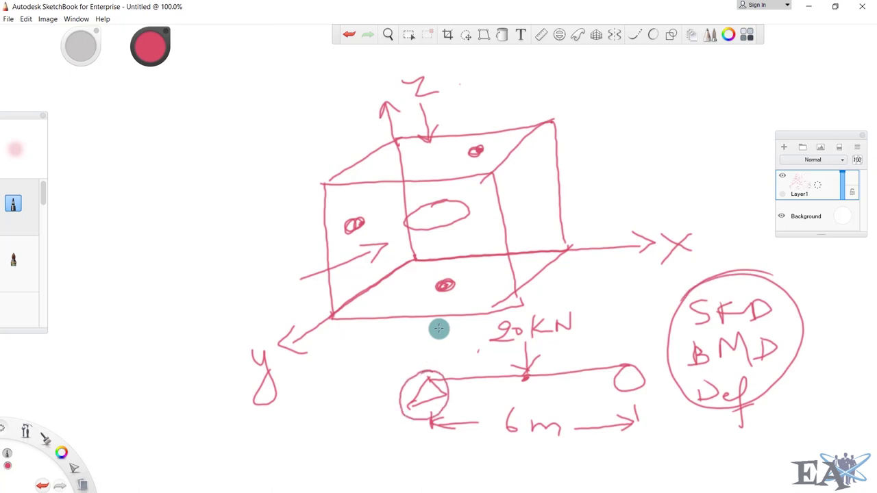
- Draw a triangular pin support at the box's origin and a round roller support near the other end of its X-axis edge
mouse_move(413, 261)
mouse_down()
mouse_move(403, 279)
mouse_move(424, 279)
mouse_move(415, 261)
mouse_move(423, 279)
mouse_up()
mouse_move(414, 262)
mouse_down()
mouse_move(531, 253)
mouse_move(548, 269)
mouse_move(534, 250)
mouse_move(548, 266)
mouse_up()
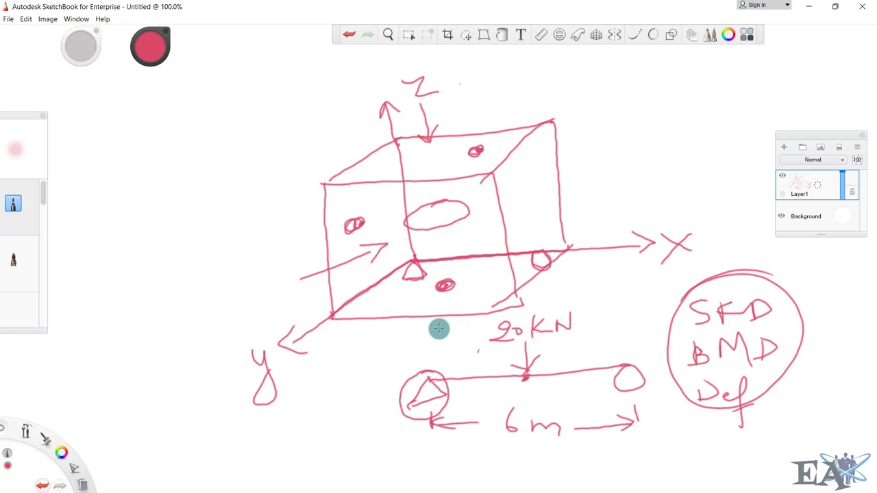
- Add a downward load arrow midway between the supports and draw lines across the bottom face from the origin, the loaded point and the roller
drag(412, 261, 334, 316)
drag(470, 257, 418, 317)
drag(469, 220, 468, 258)
drag(547, 254, 491, 320)
drag(548, 254, 501, 312)
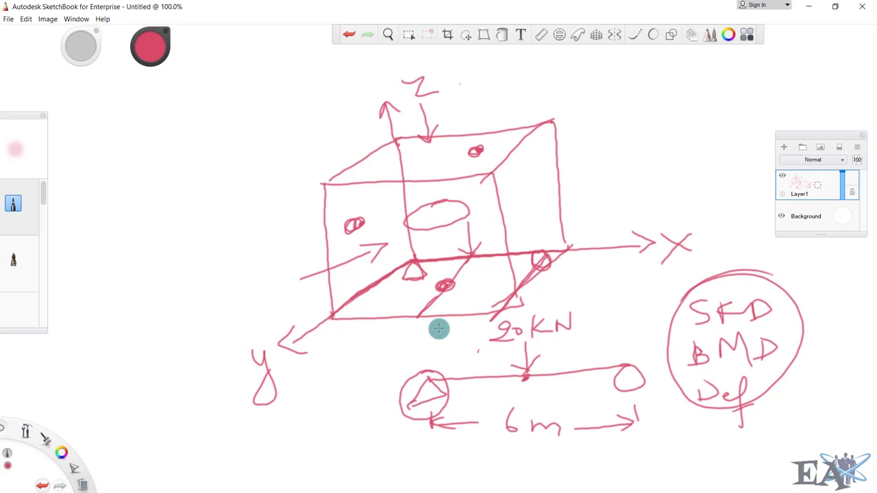
- Retrace the beam along the box's X-axis edge and mark its roller end again
drag(441, 261, 548, 250)
mouse_move(413, 264)
mouse_down()
mouse_move(427, 284)
mouse_move(414, 265)
mouse_move(483, 251)
mouse_up()
drag(532, 272, 552, 255)
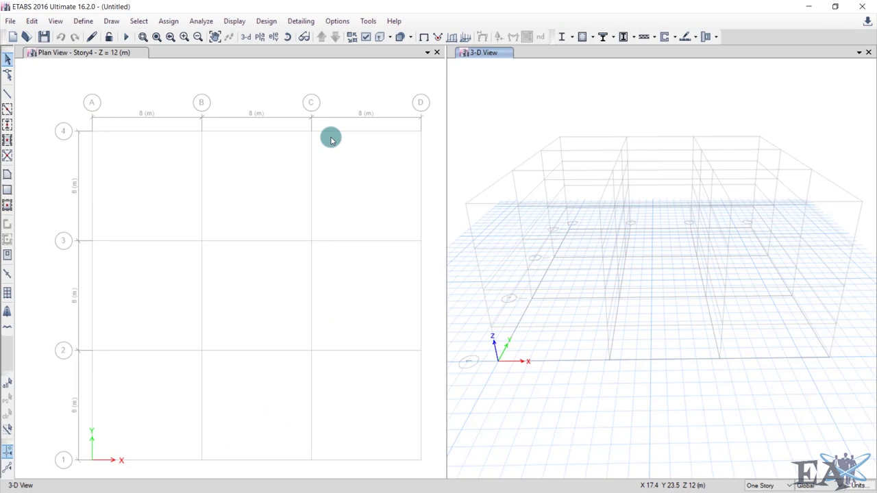
click(243, 155)
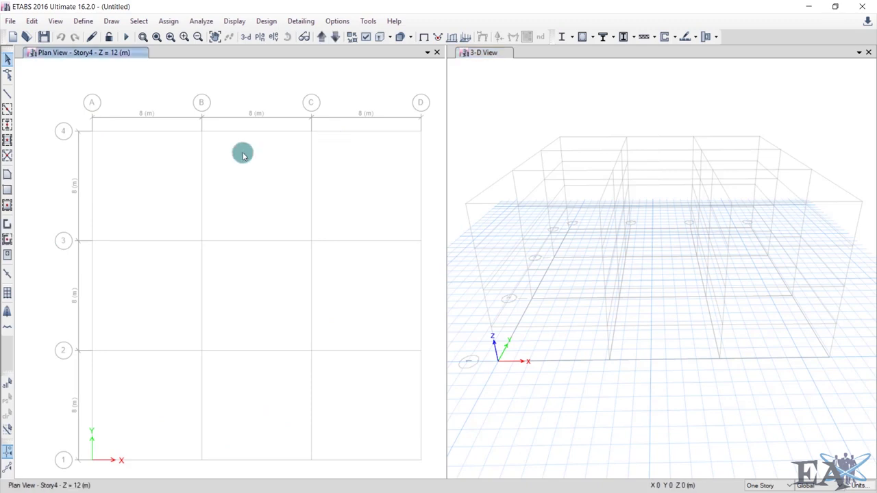
right_click(243, 155)
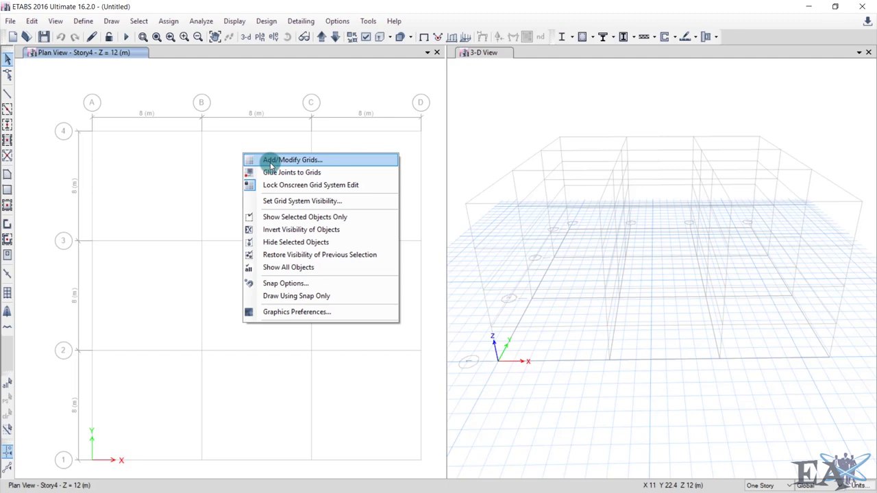
click(241, 92)
- In ETABS, delete Story4, Story3 and Story2 together with their existing structure from the story data and accept it
click(32, 21)
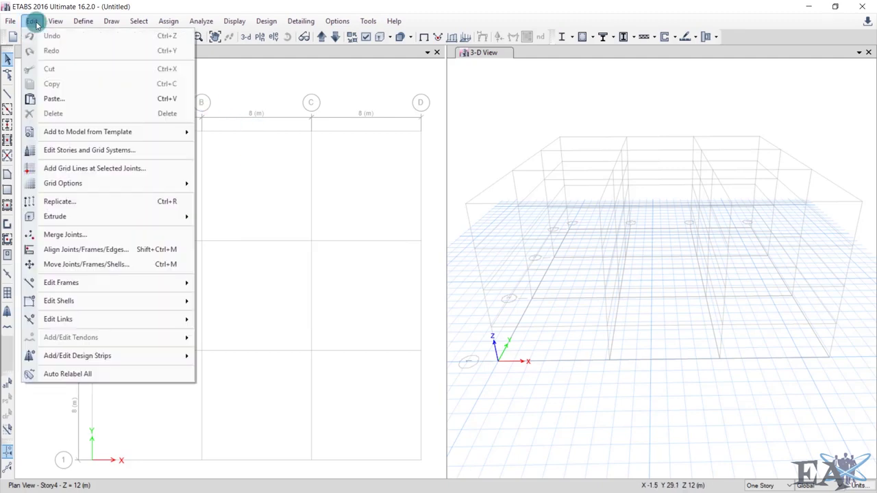
click(107, 156)
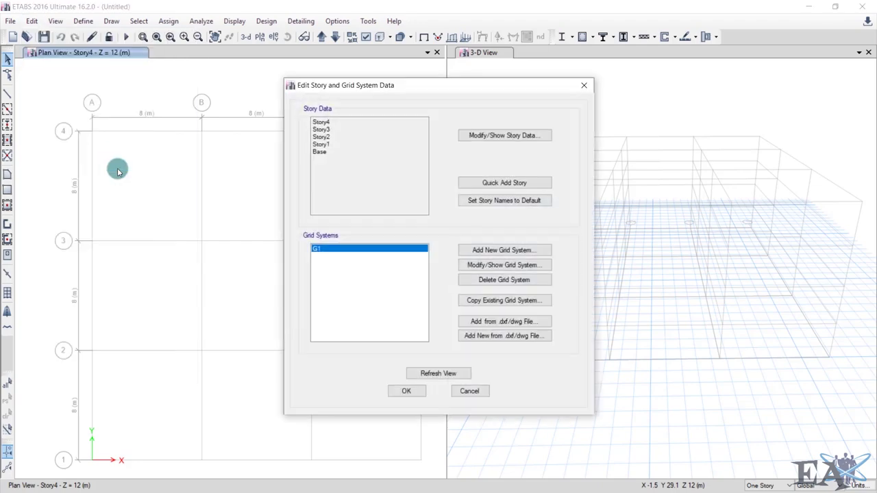
drag(328, 86, 238, 73)
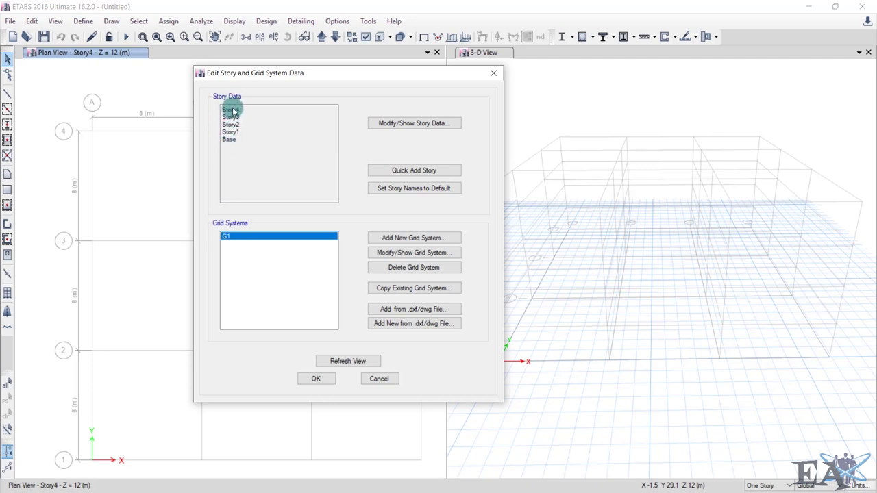
click(401, 124)
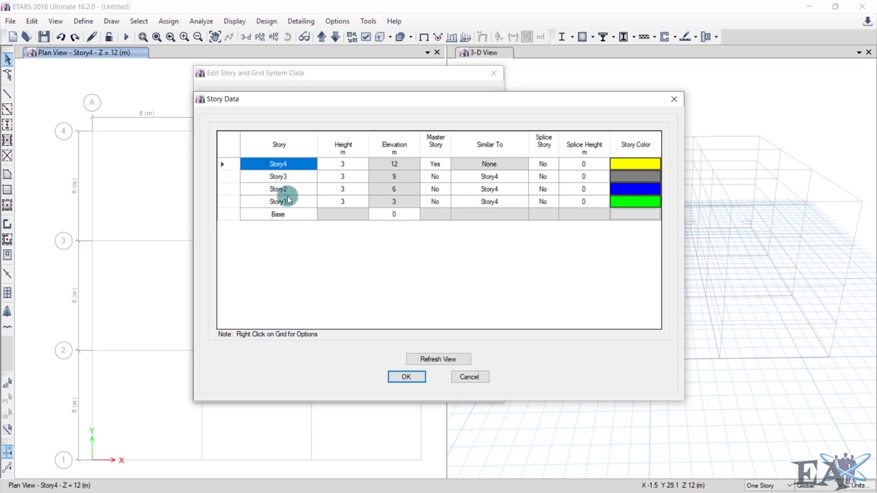
shift+click(283, 189)
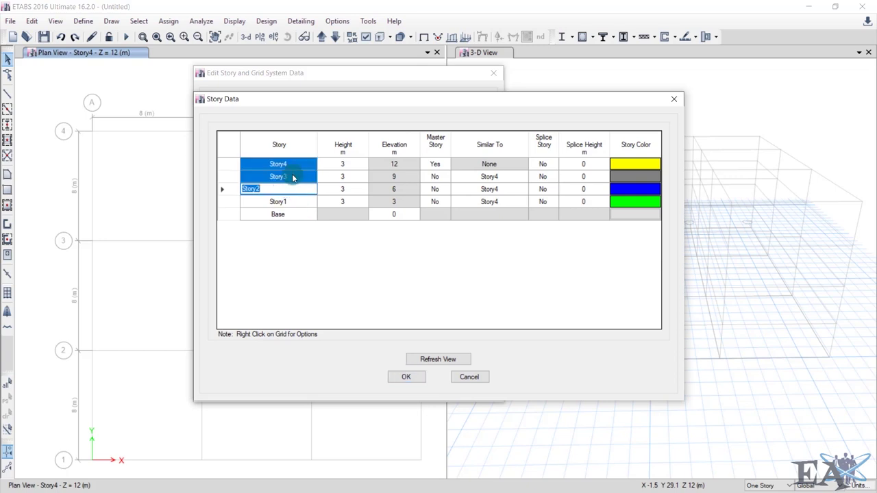
right_click(293, 175)
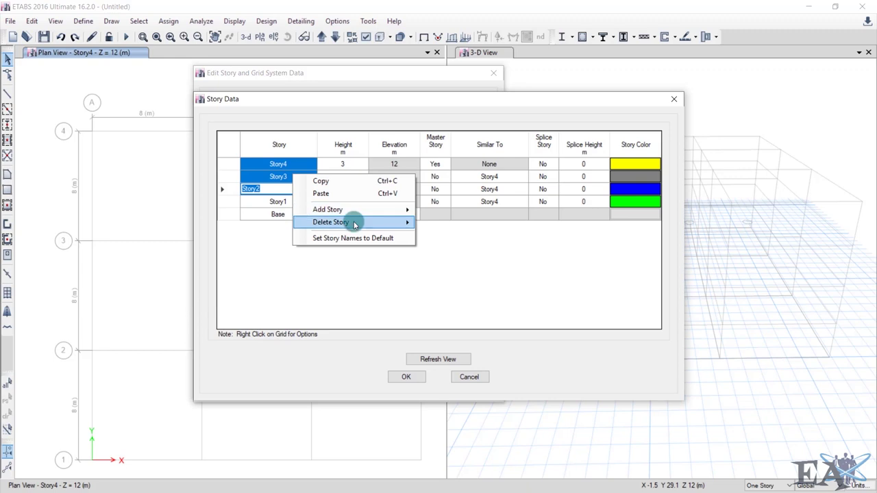
mouse_move(353, 222)
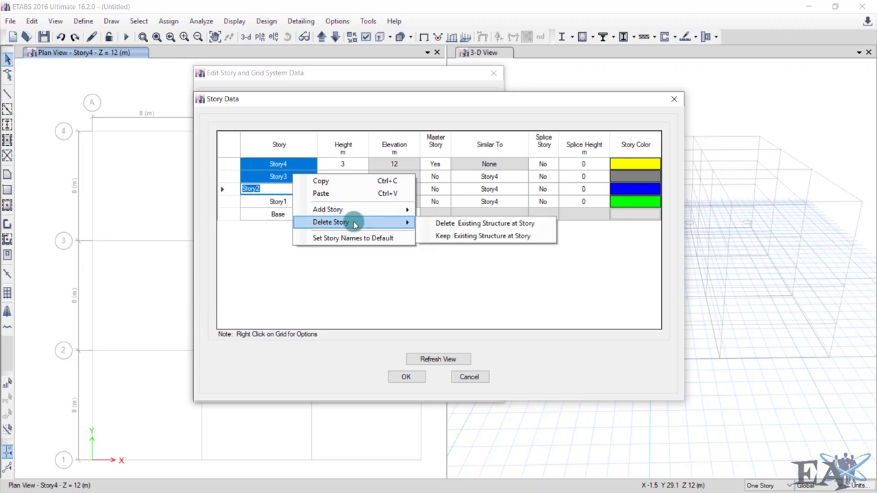
click(446, 224)
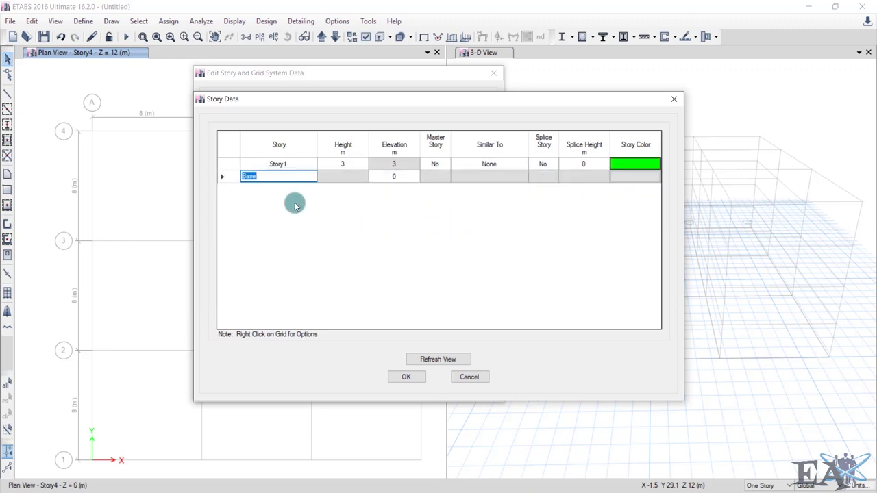
click(407, 377)
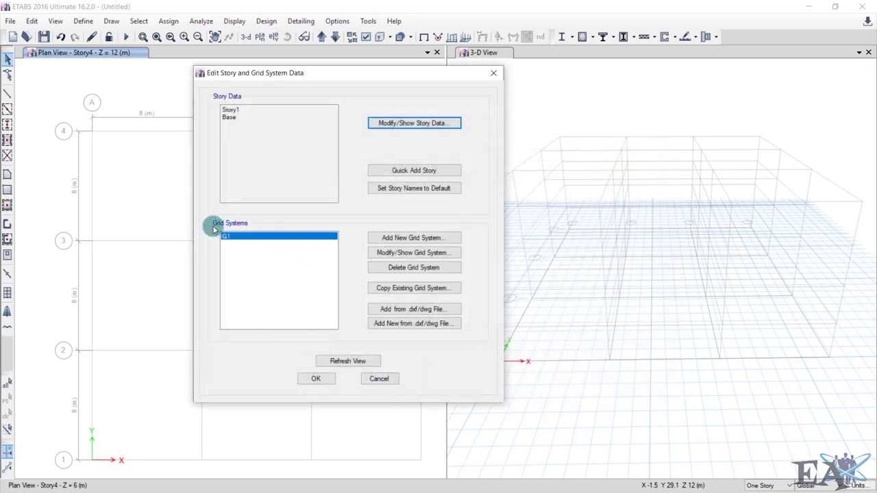
- Open the data of grid system G1 for modification, keeping the plan view's origin in sight
drag(257, 81, 492, 92)
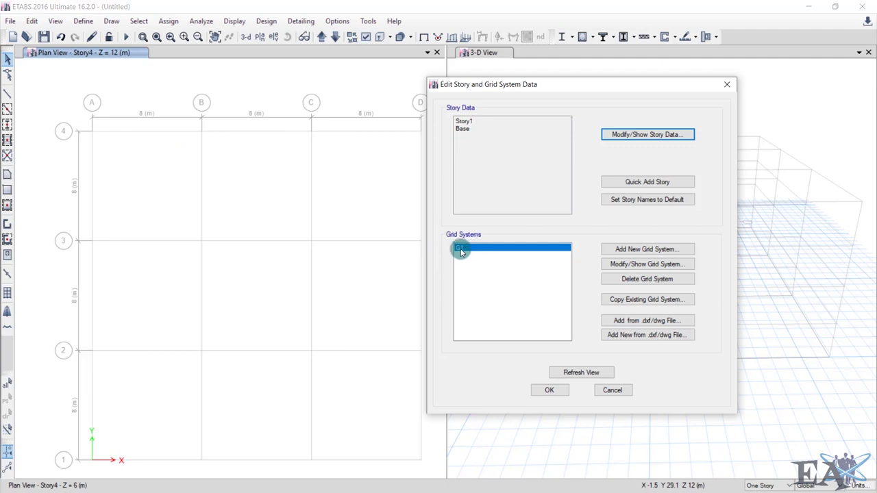
drag(532, 89, 472, 94)
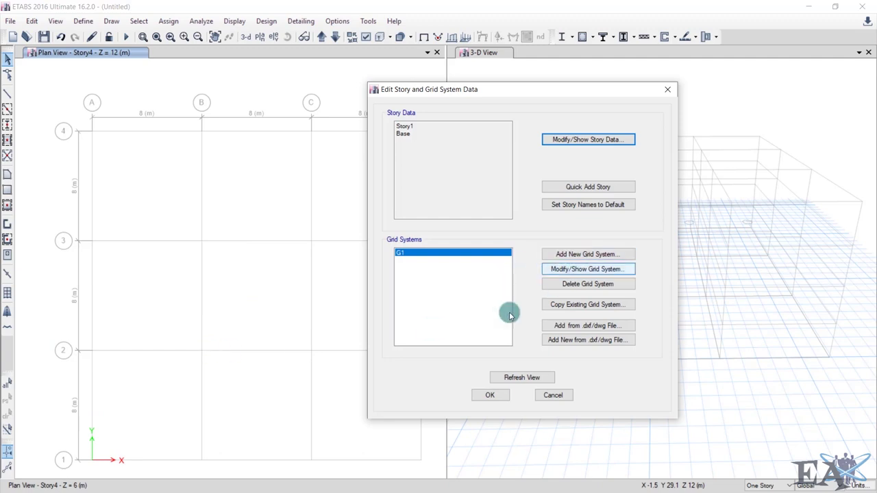
click(579, 270)
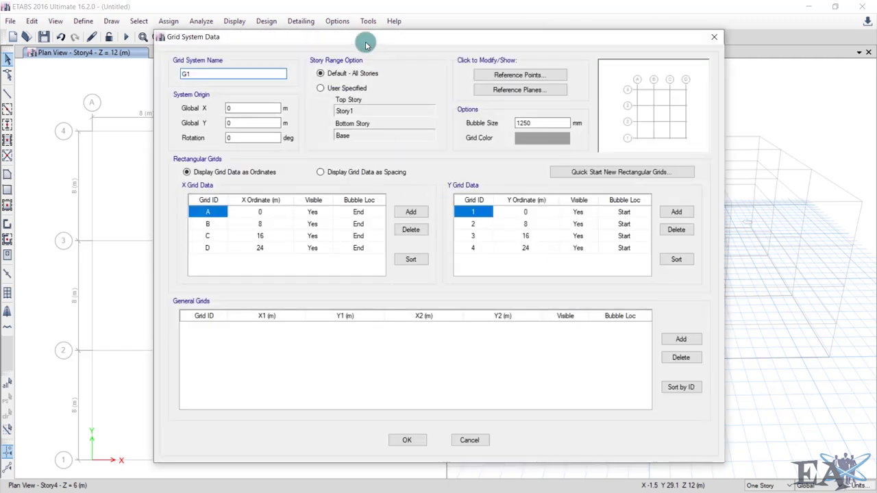
drag(363, 39, 543, 61)
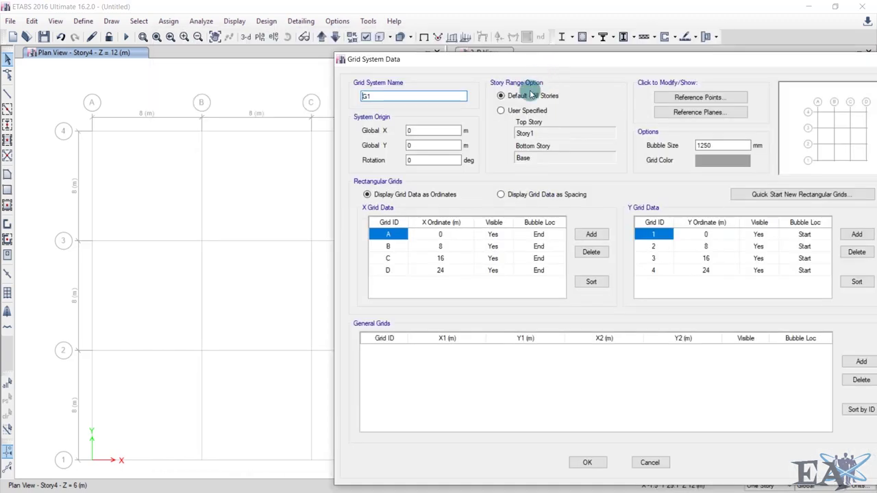
double_click(372, 96)
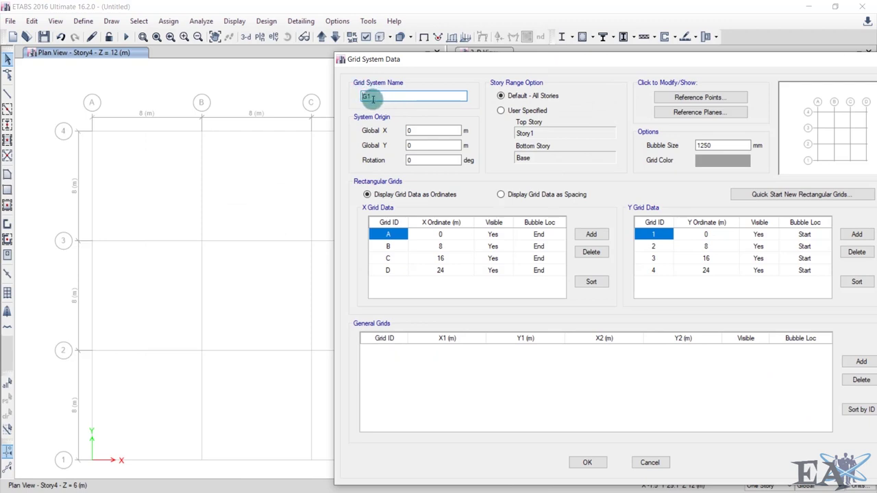
text(G1)
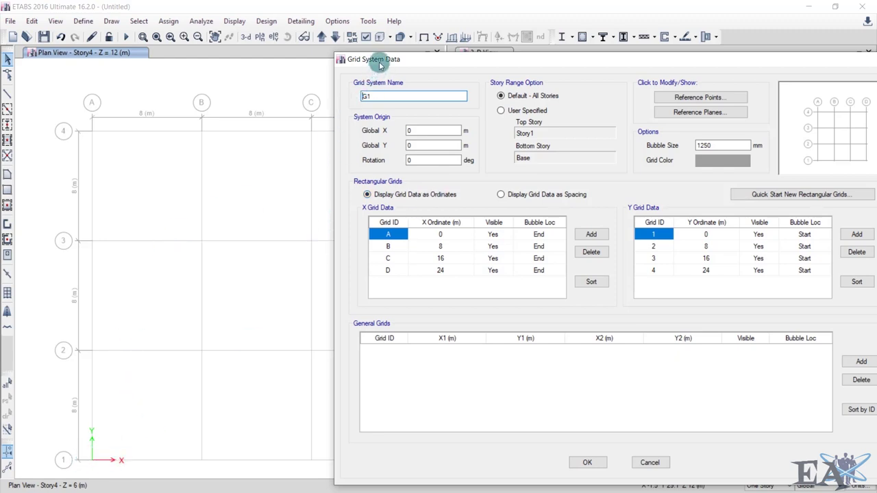
drag(382, 58, 446, 58)
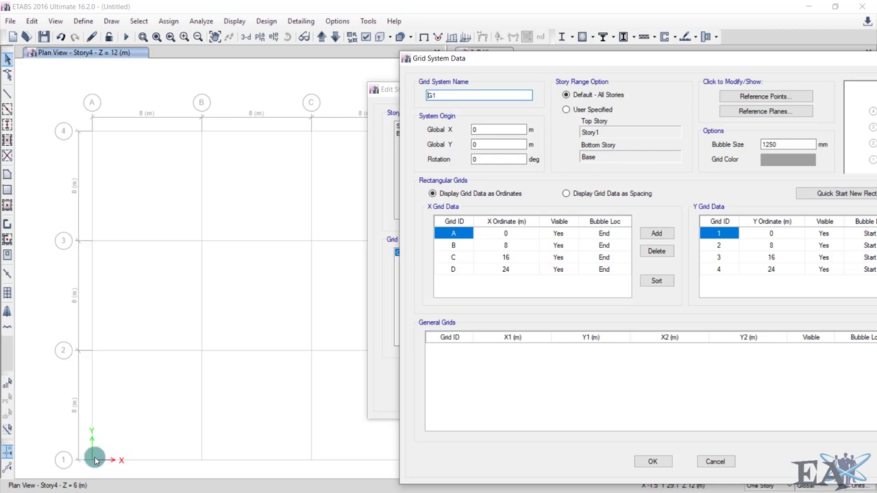
- Set the X ordinate of grid B to 3 m and of grid C to 6 m
click(455, 247)
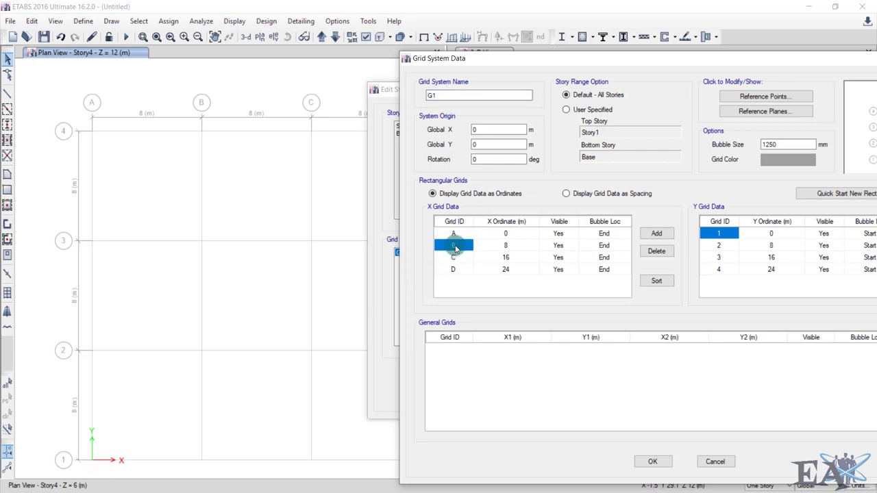
click(501, 248)
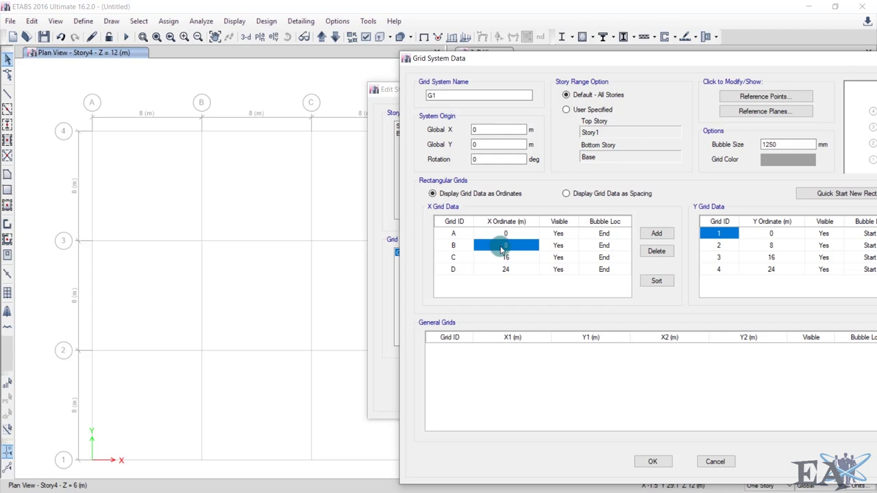
click(500, 248)
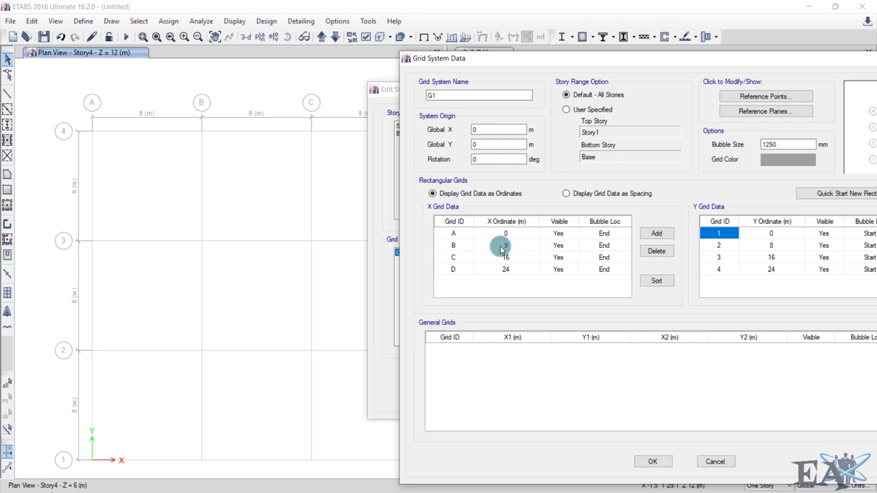
key(Return)
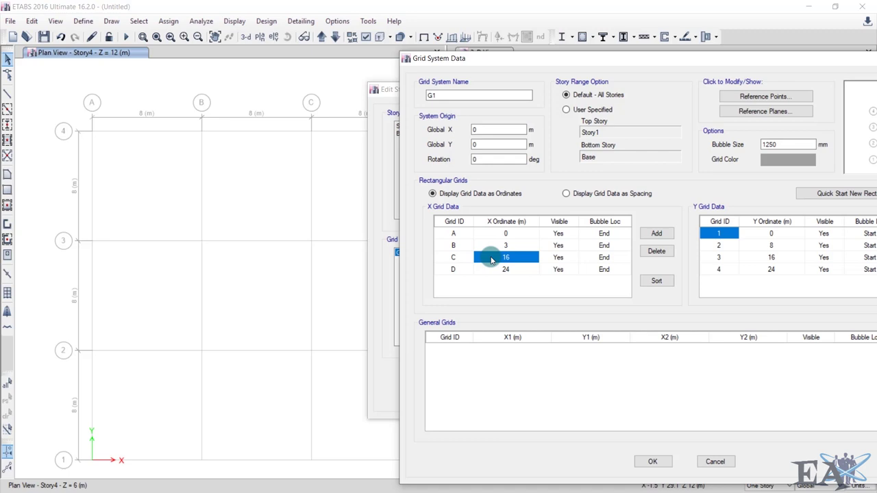
text(6)
key(Return)
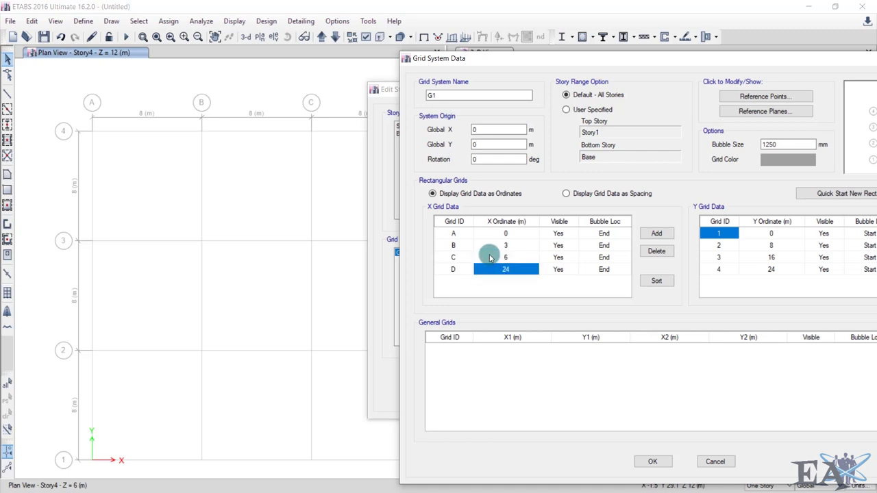
- Delete X grid D and Y grids 2, 3 and 4, and accept the grid system data
click(656, 250)
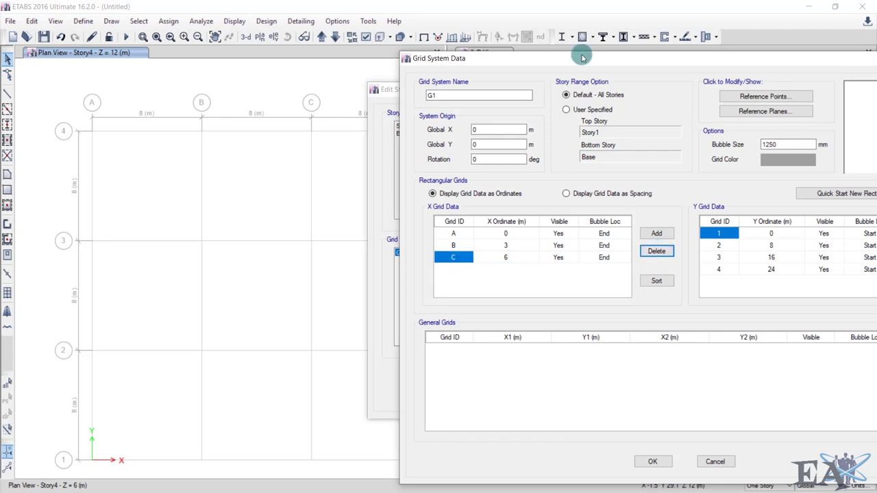
drag(528, 58, 353, 64)
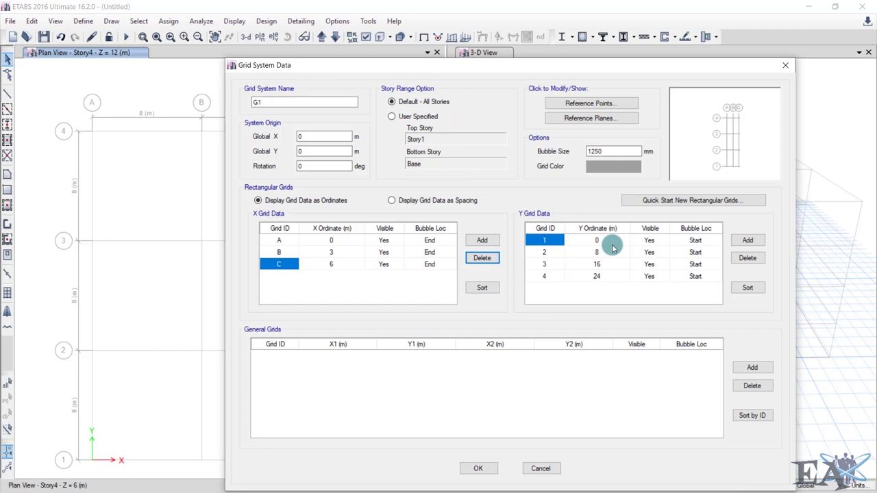
drag(548, 253, 547, 283)
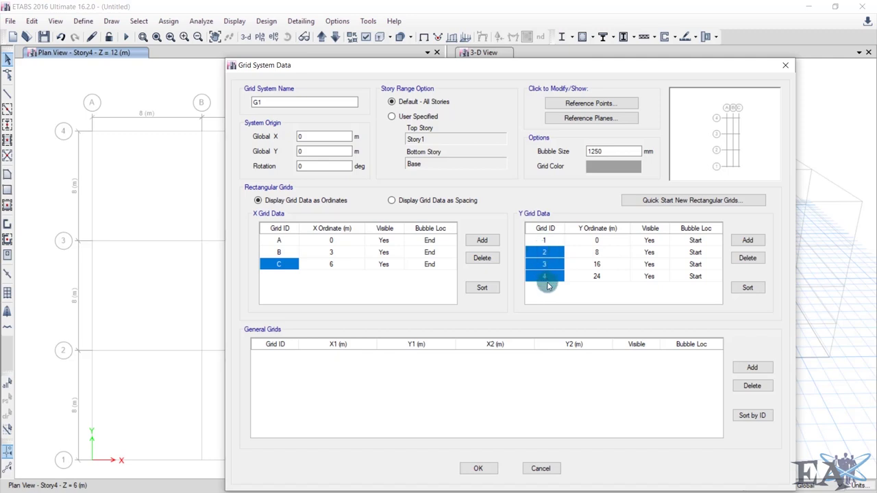
click(747, 259)
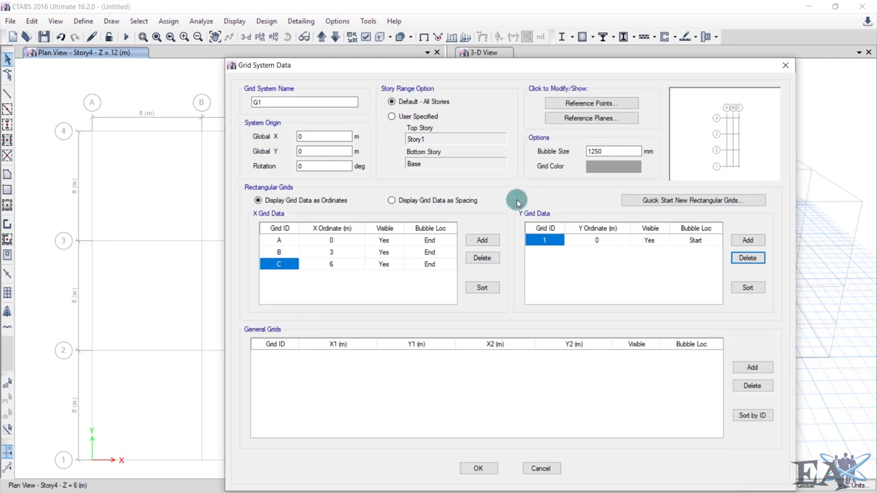
double_click(597, 152)
click(607, 151)
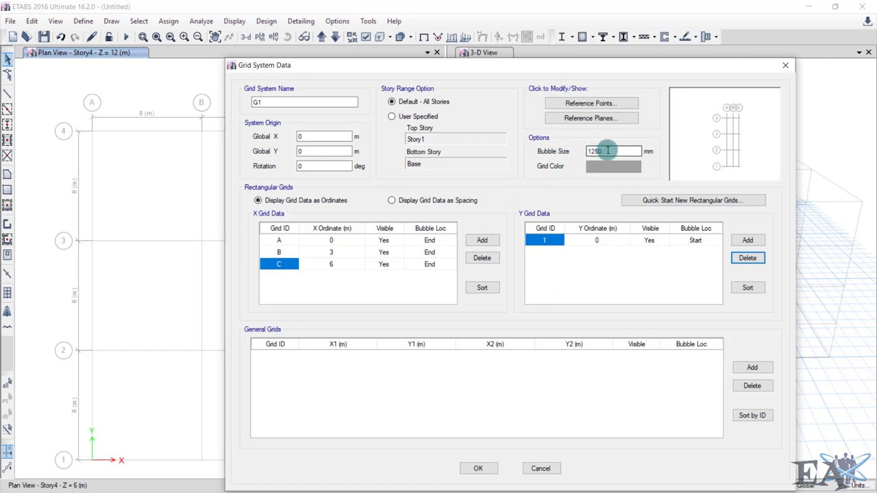
drag(377, 63, 422, 55)
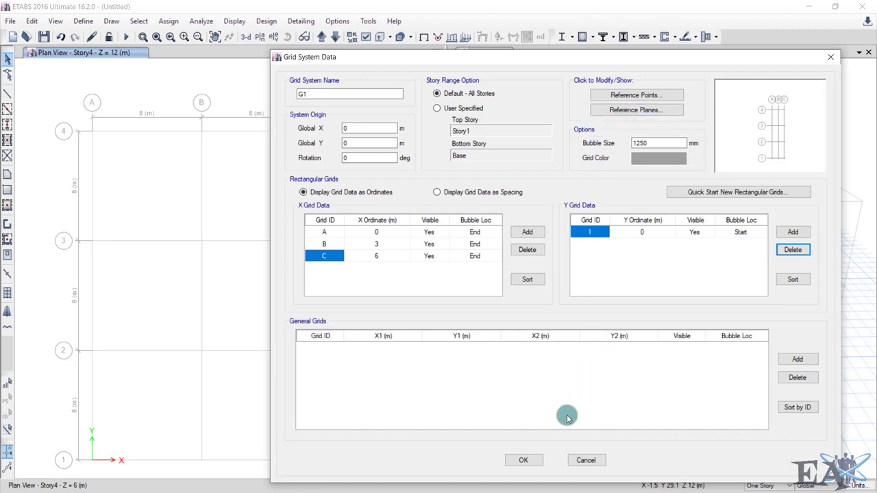
click(522, 462)
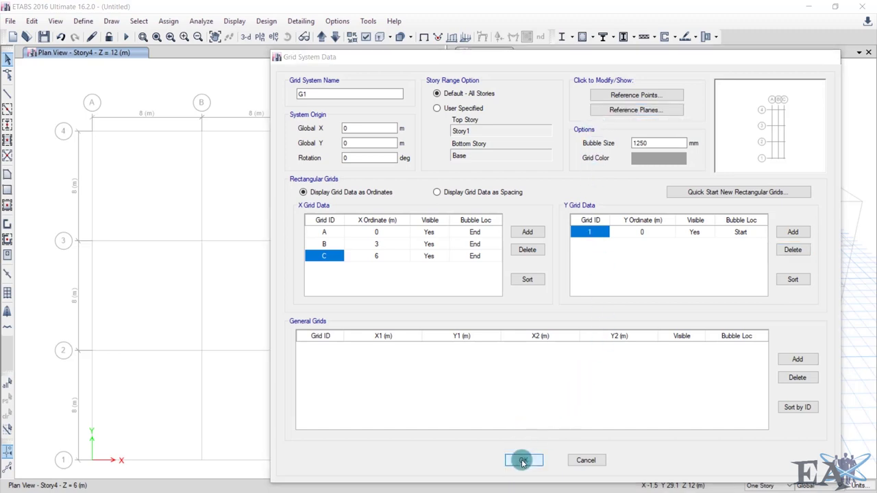
- Accept the edited story and grid system data for the model
click(495, 394)
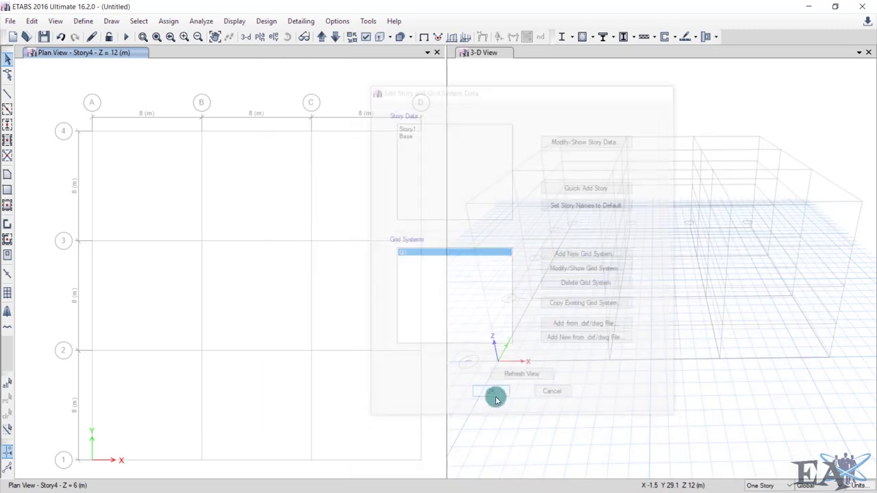
click(495, 396)
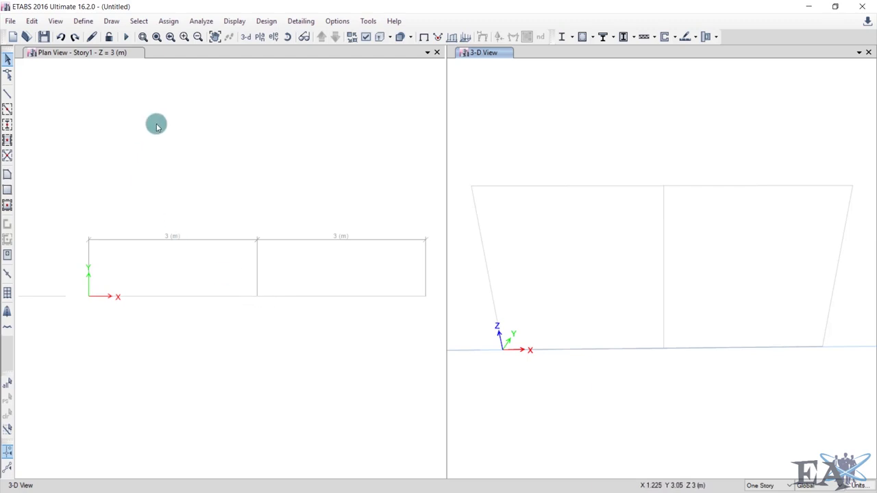
- Start the Draw Beam/Column/Brace tool in the Story1 plan view and dismiss the object properties
click(120, 26)
mouse_move(147, 83)
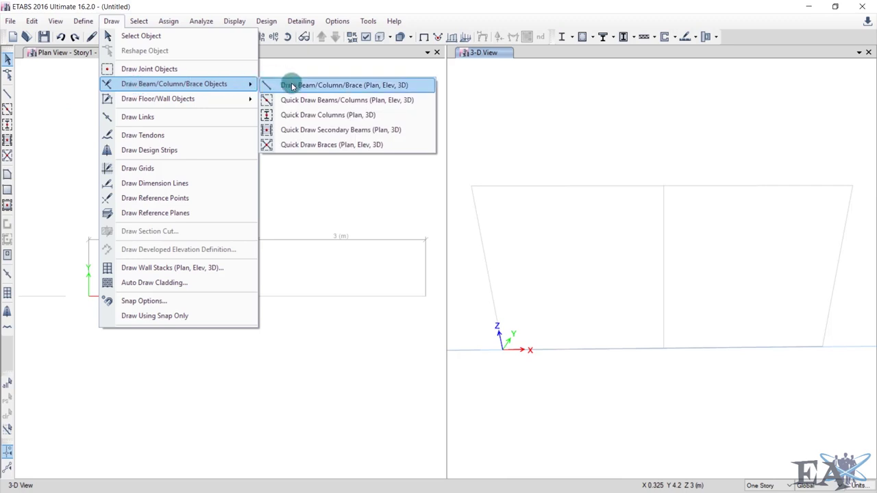
click(292, 85)
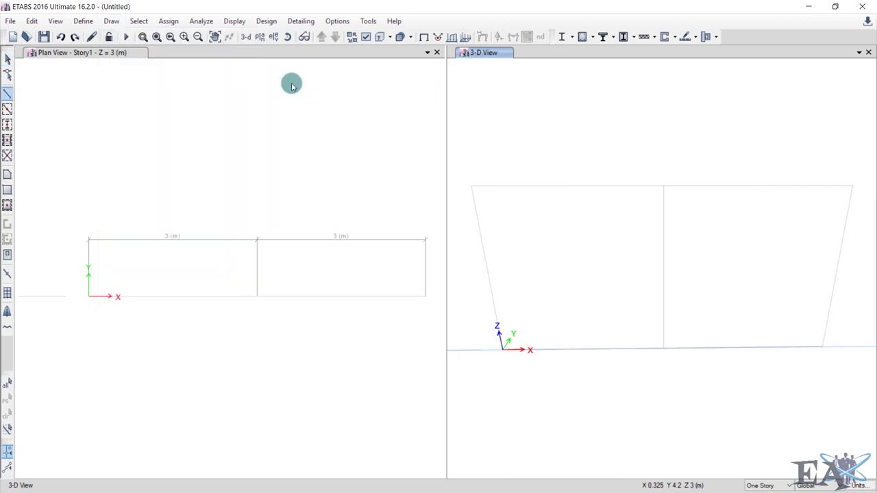
drag(429, 121, 540, 101)
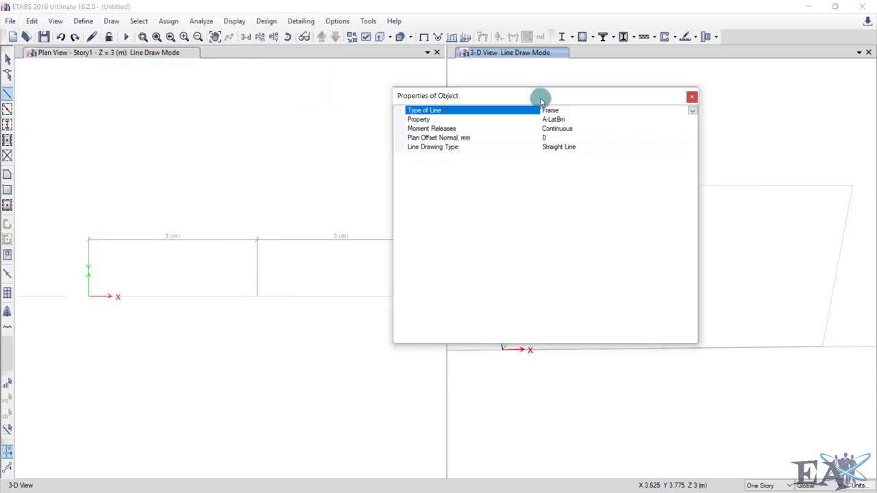
click(692, 97)
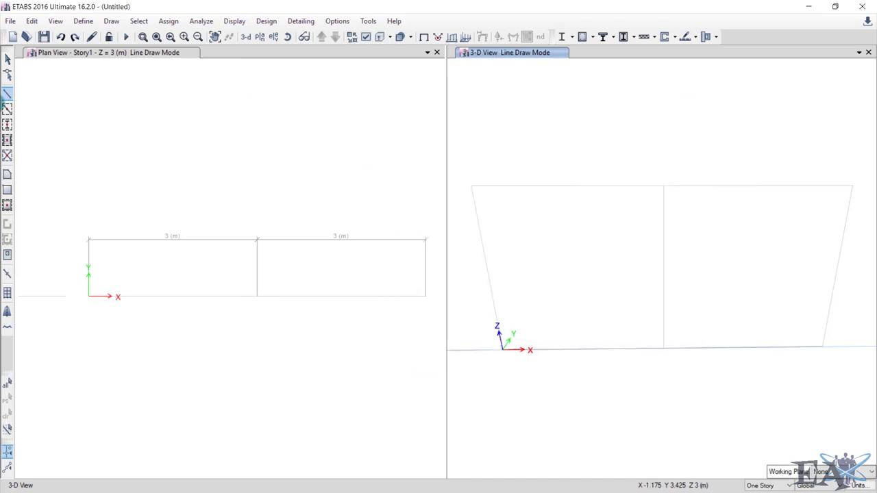
click(8, 96)
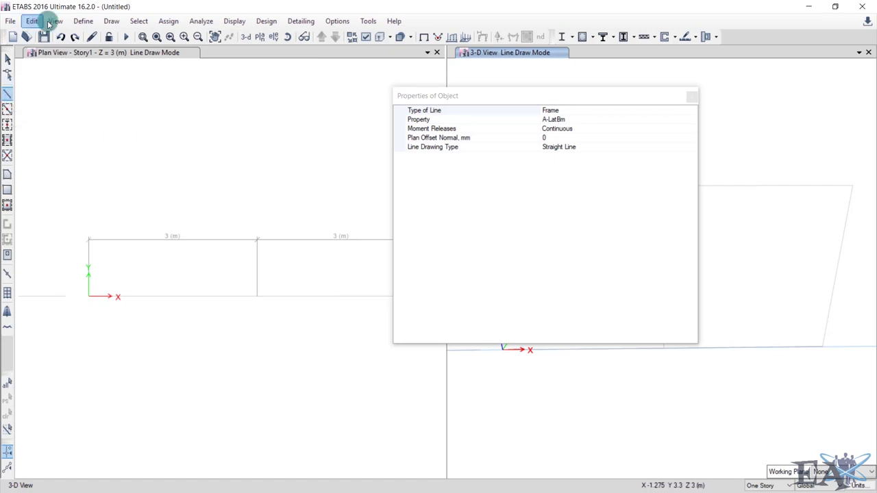
click(110, 21)
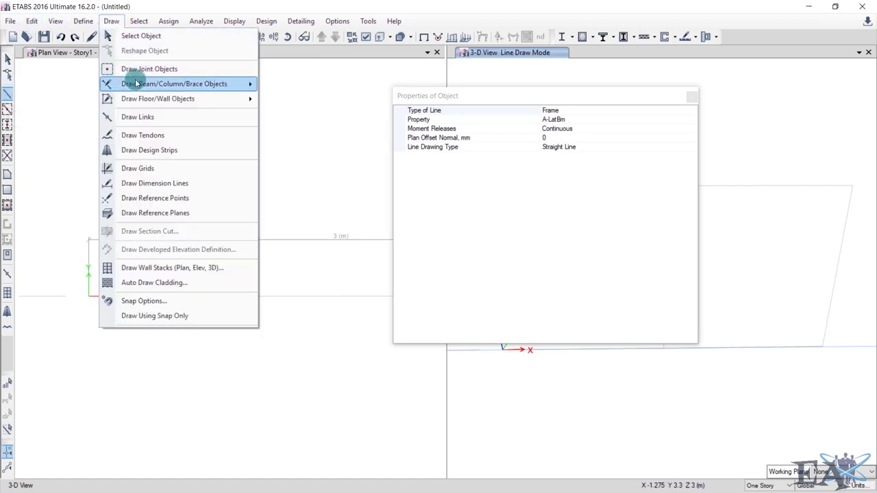
mouse_move(137, 84)
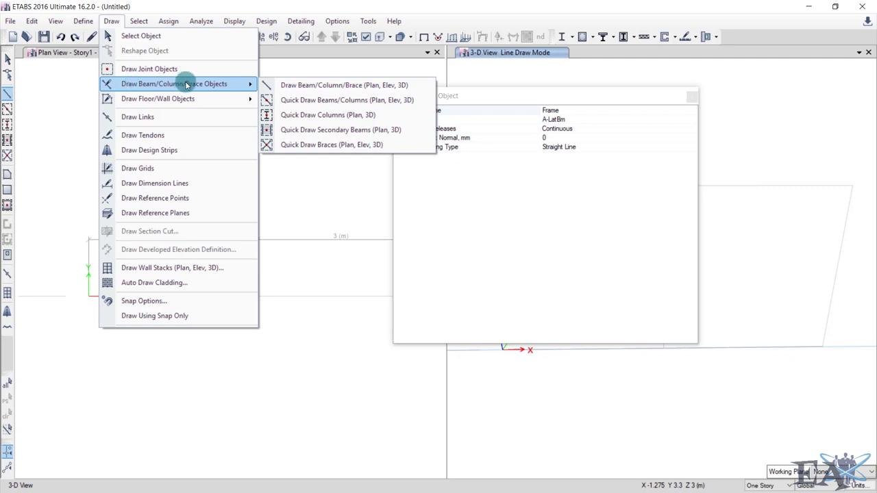
click(6, 94)
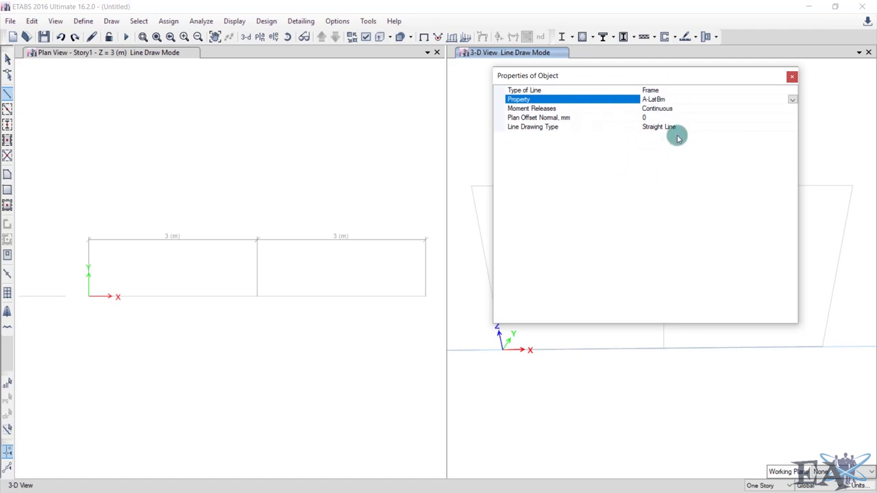
click(169, 175)
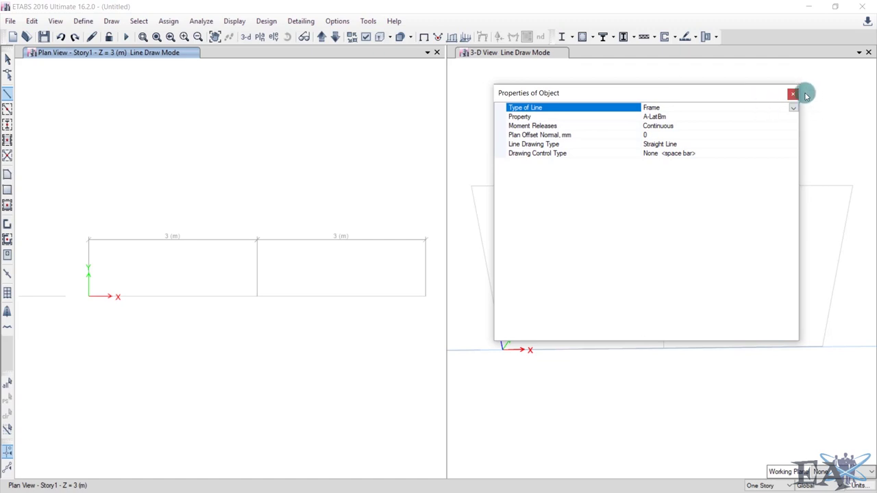
click(793, 95)
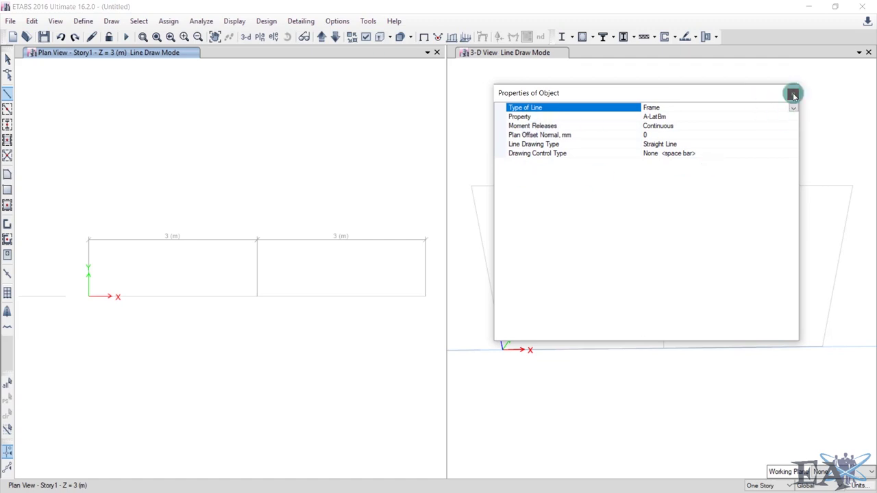
click(792, 95)
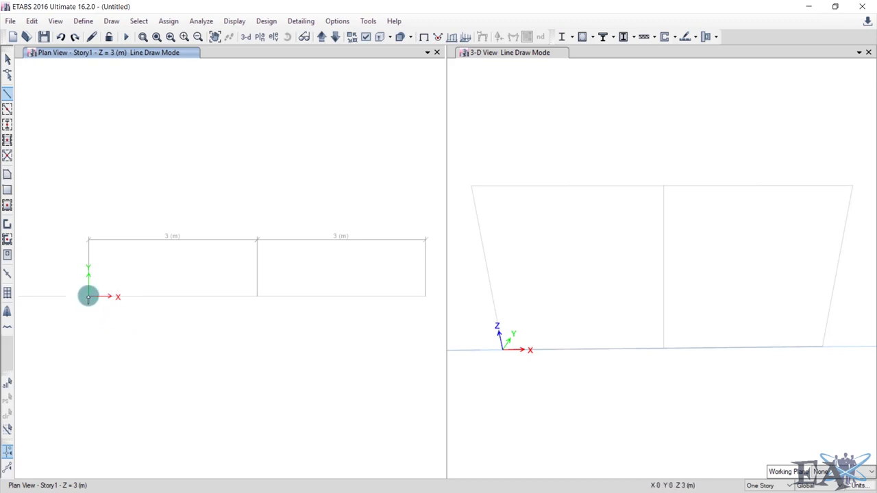
- Draw two 3 m beam segments along grid 1, from A to B and from B to C, and leave line drawing
click(88, 296)
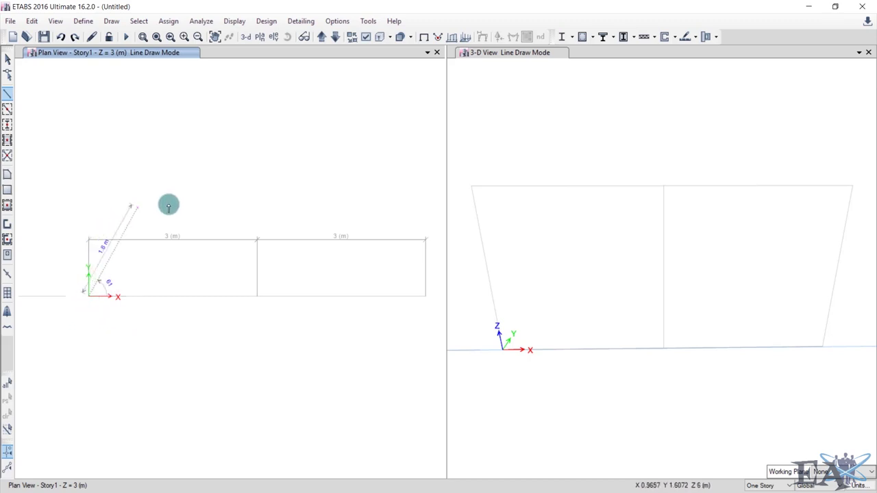
click(257, 296)
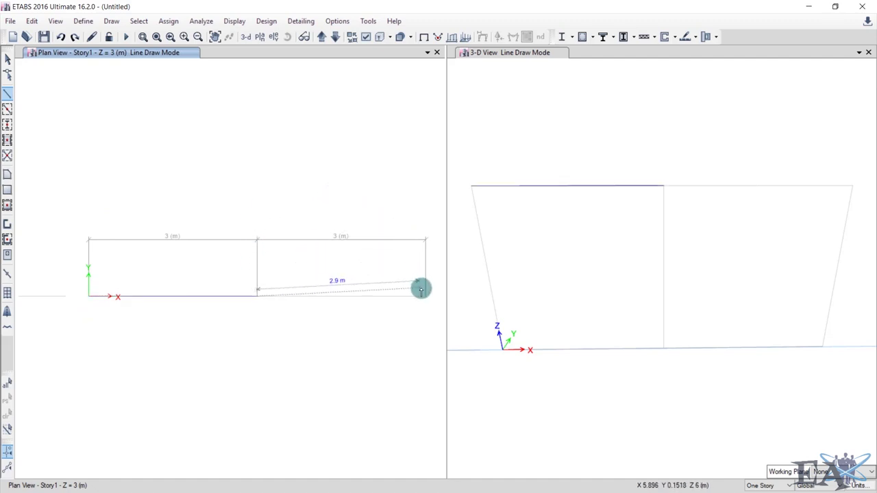
click(425, 296)
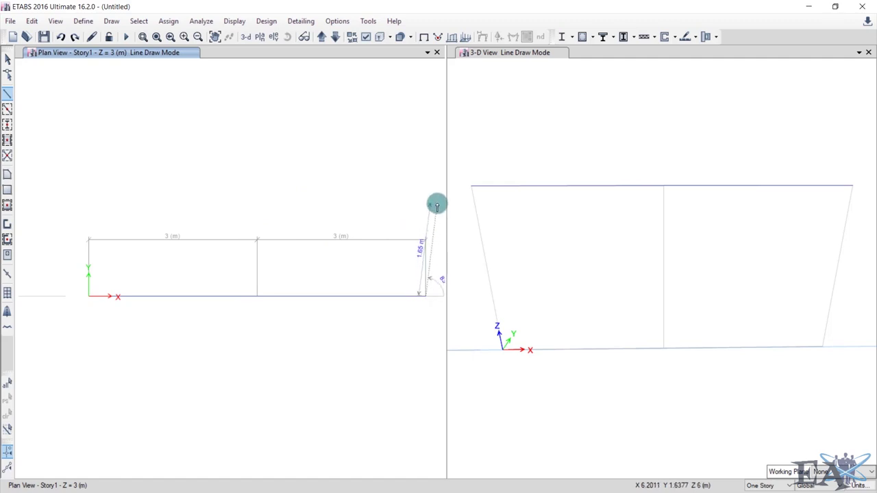
key(Escape)
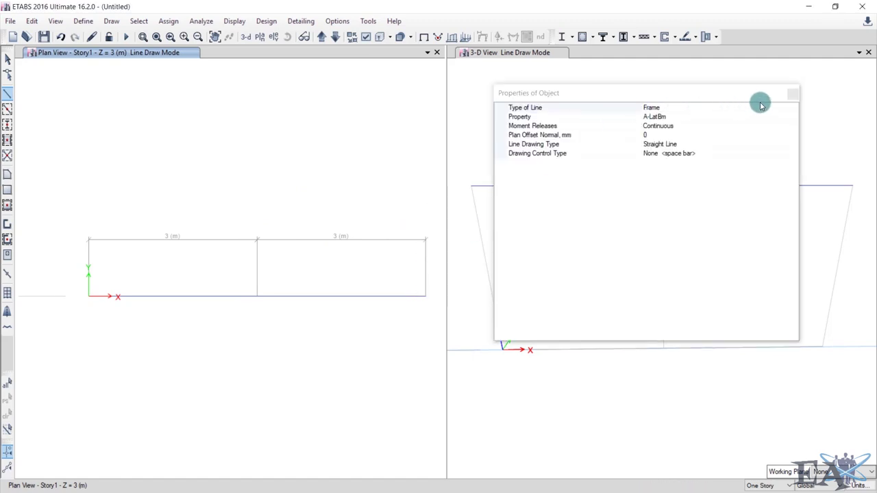
click(791, 95)
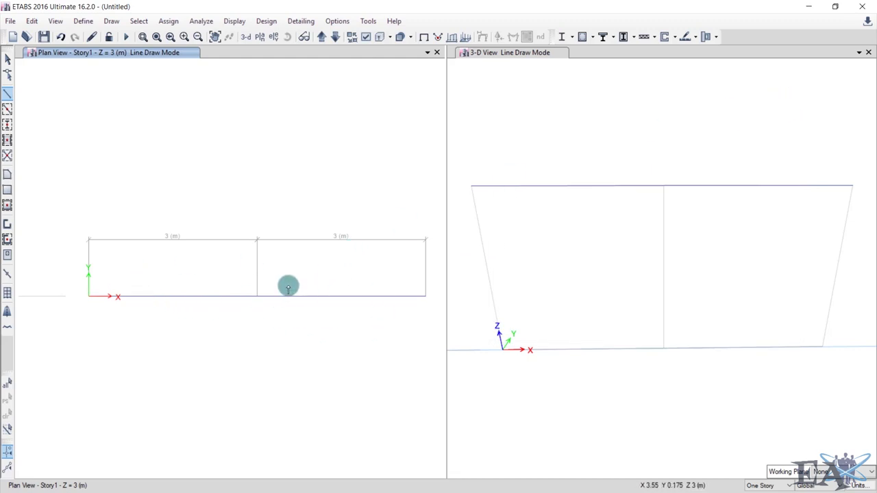
key(Escape)
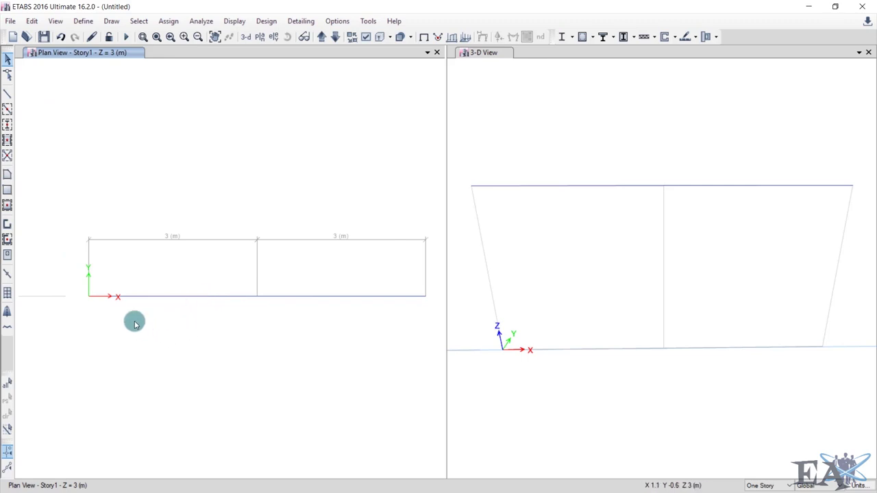
- Check the two beam segments by selecting each in the plan view, and clear the selection
click(164, 299)
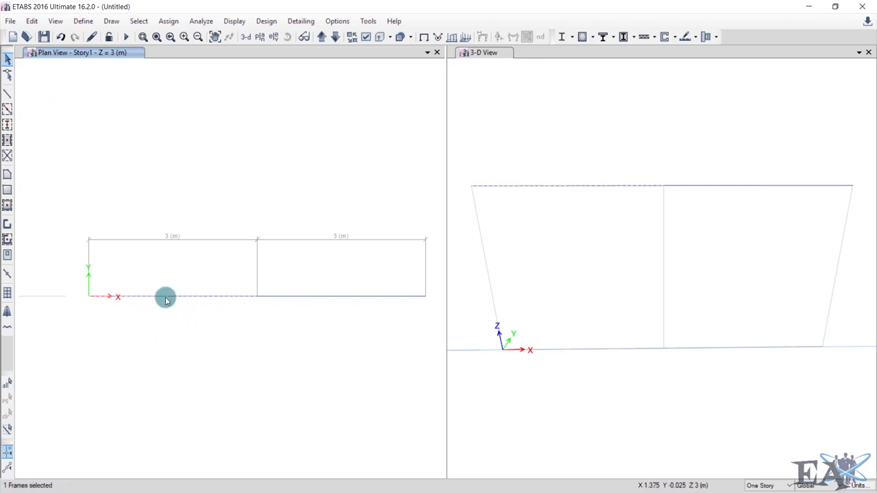
click(295, 300)
key(Escape)
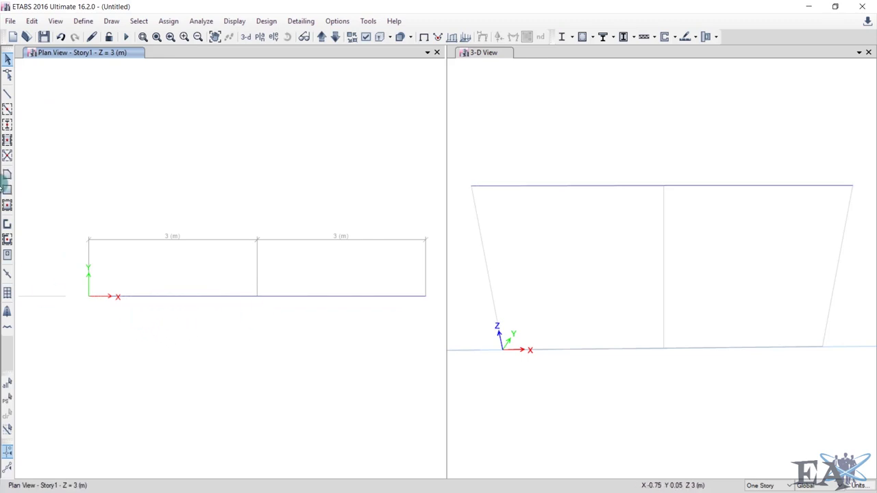
- Try Pinned moment releases for new frame lines, restore Continuous, and leave line drawing without adding a member
click(9, 97)
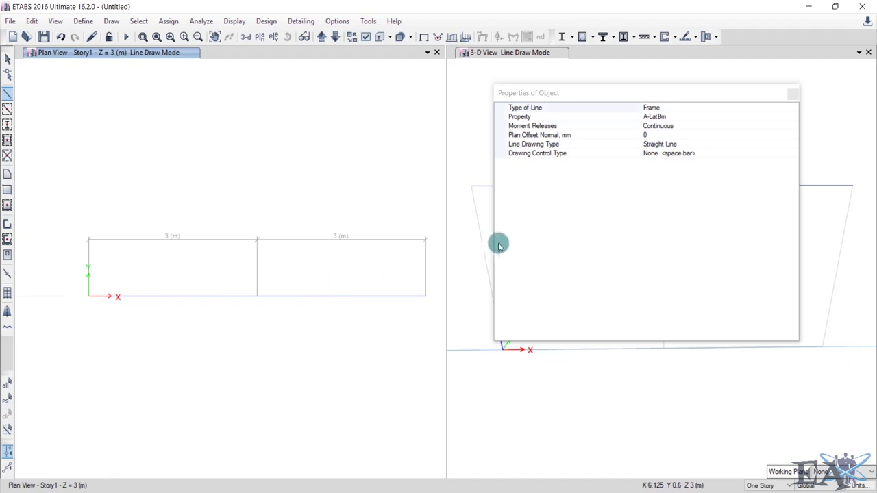
click(733, 126)
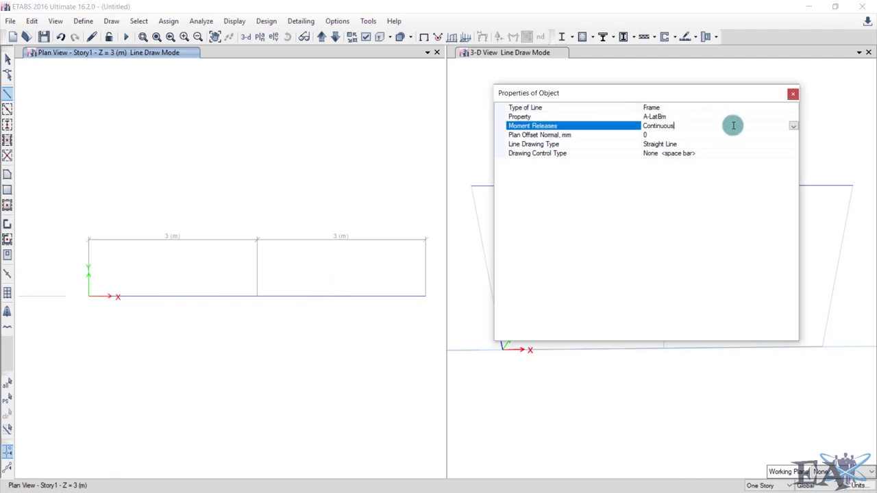
click(792, 126)
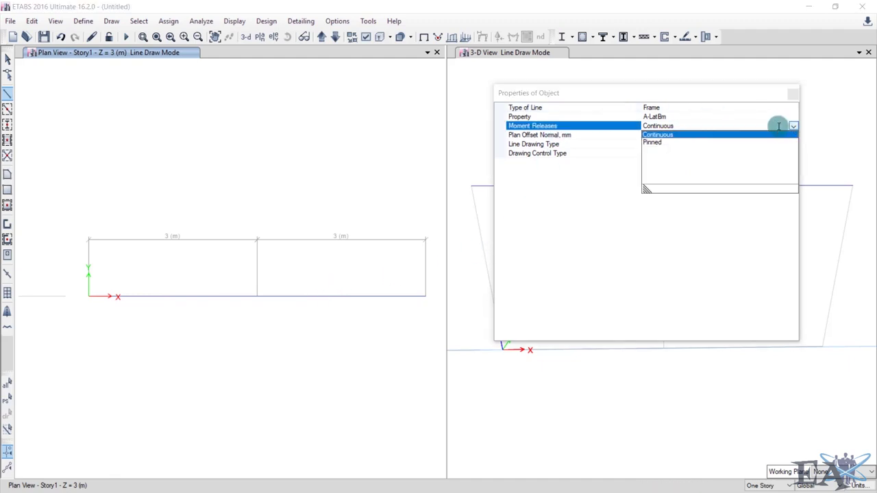
click(658, 142)
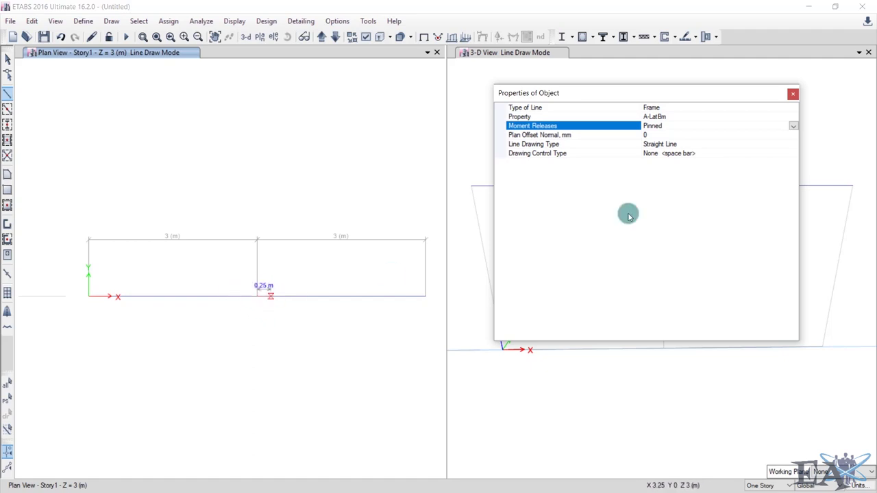
click(792, 126)
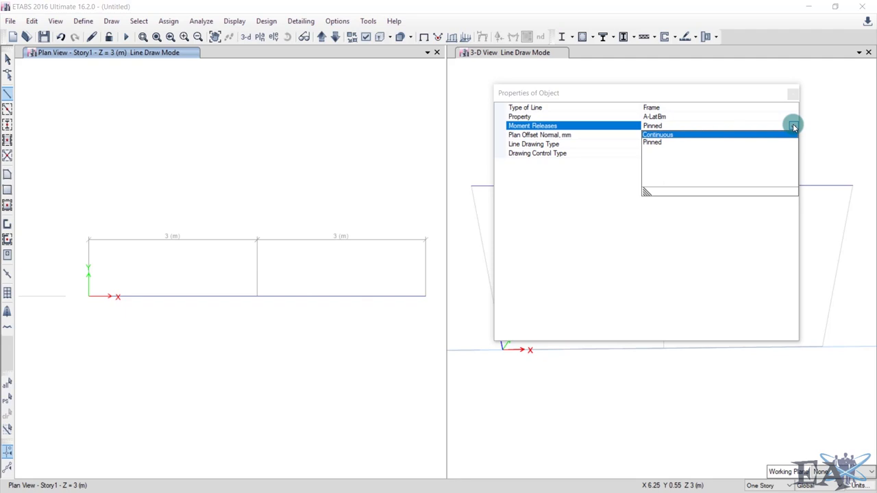
click(670, 135)
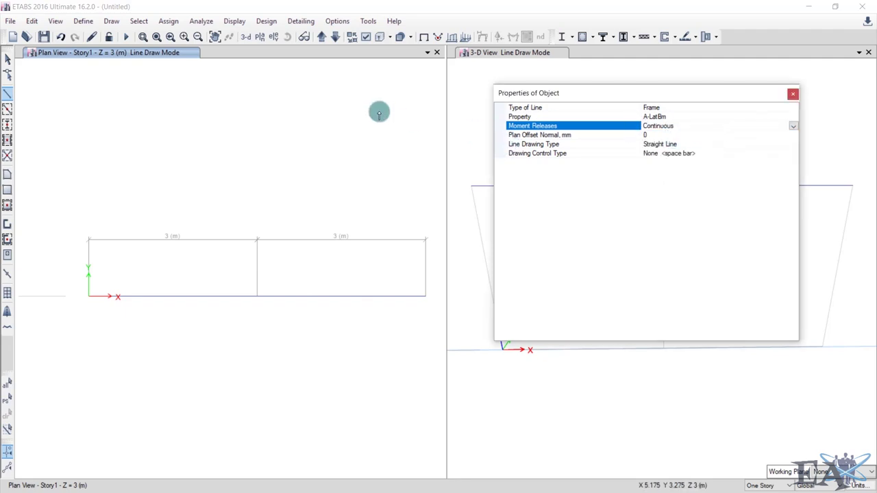
click(792, 93)
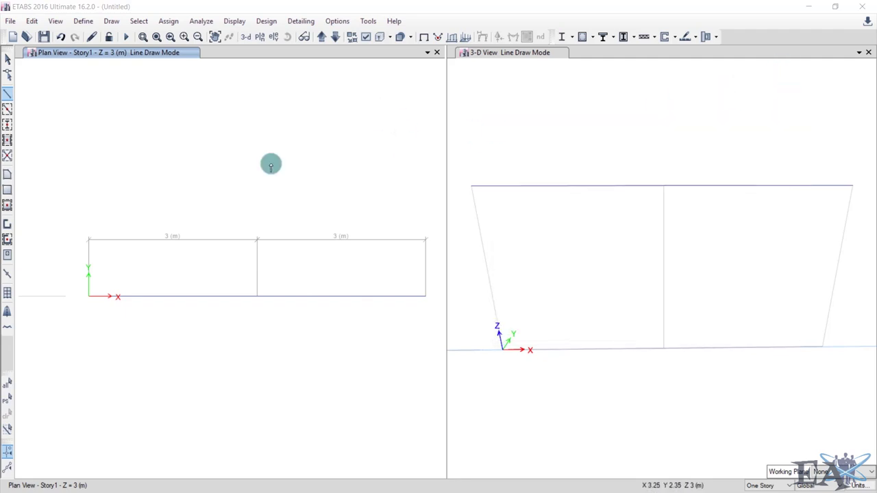
key(Escape)
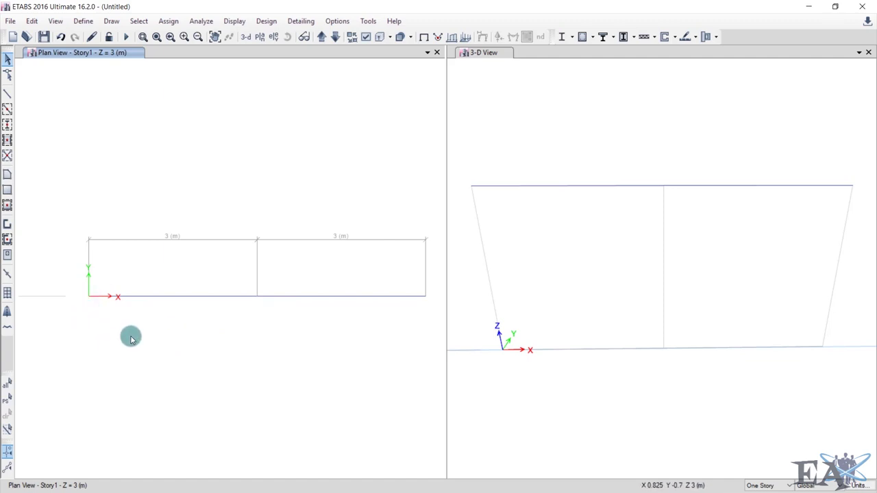
- Assign a pinned restraint in translation X, Y and Z to the beam's start joint at the origin
click(88, 297)
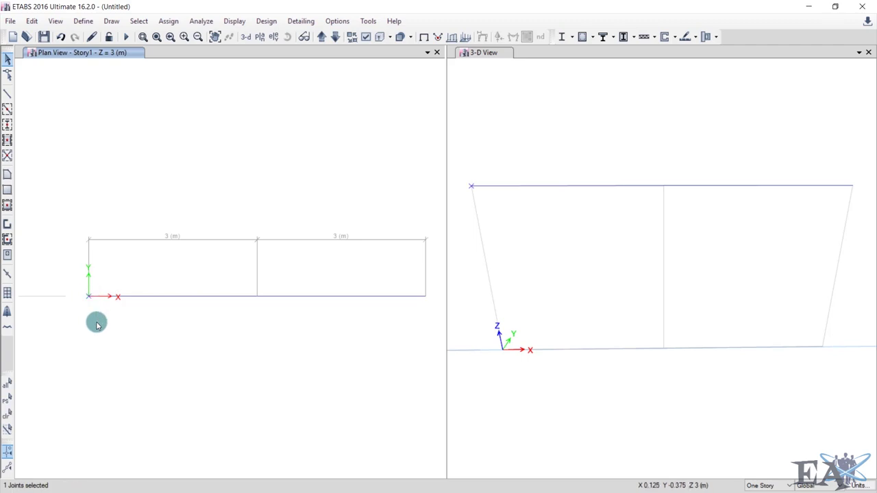
click(169, 21)
mouse_move(177, 35)
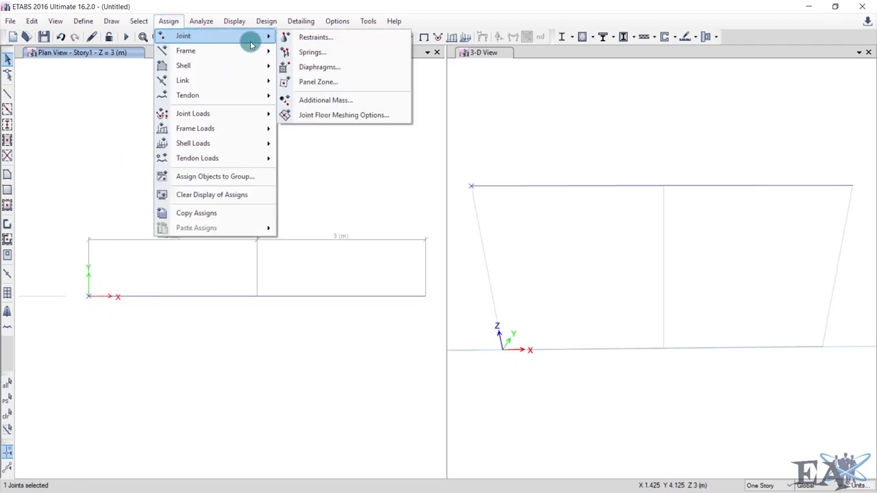
click(302, 37)
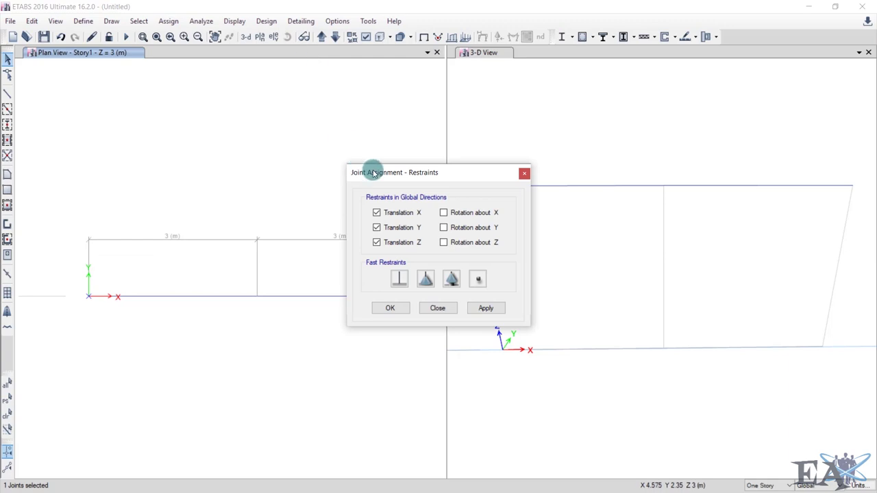
drag(373, 173, 374, 102)
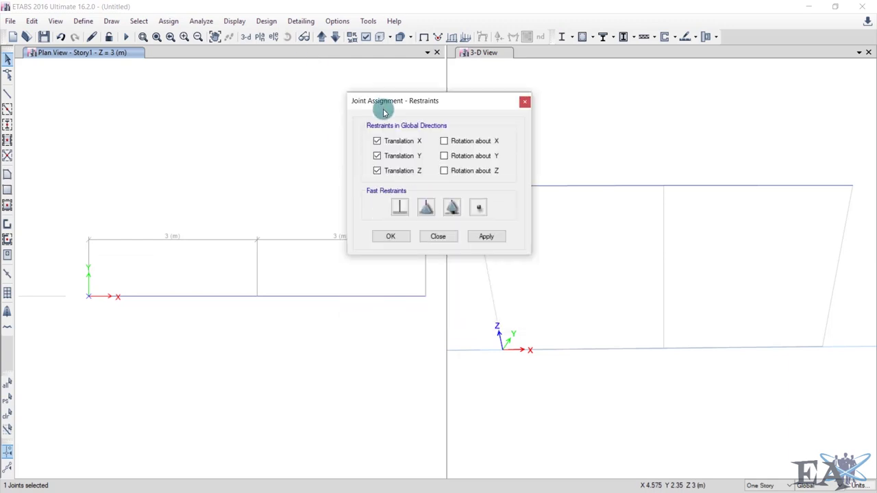
click(423, 211)
click(401, 237)
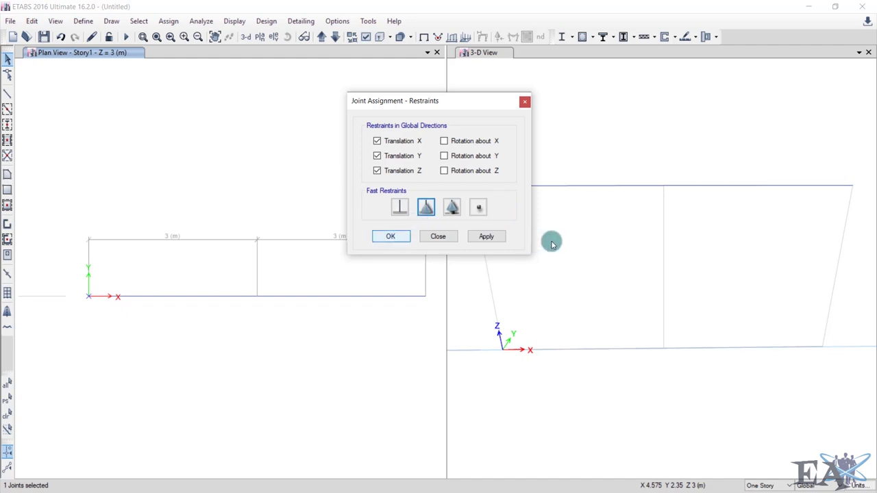
click(498, 238)
click(97, 237)
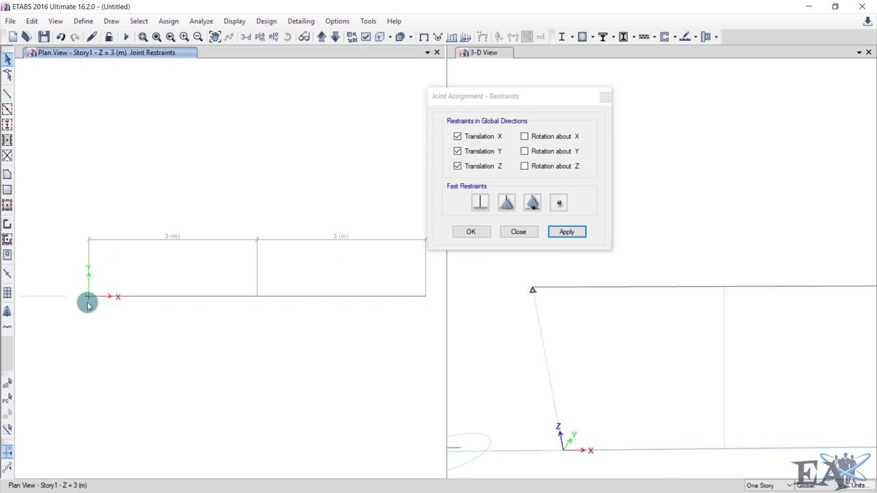
- Assign a roller restraint in translation Z only to the beam's end joint at X = 6 m
click(425, 298)
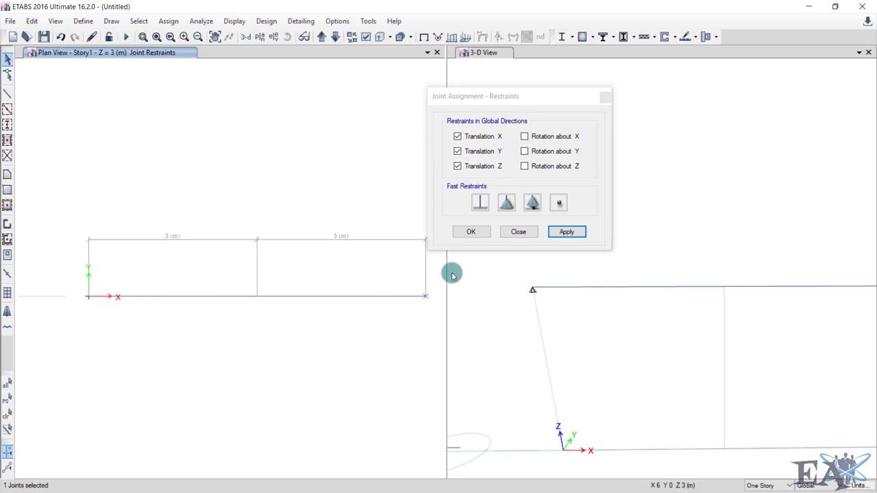
click(532, 202)
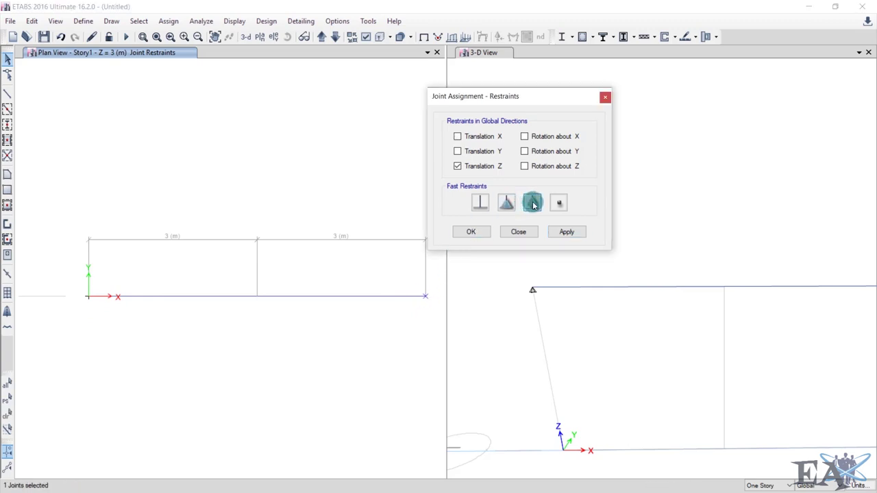
click(567, 232)
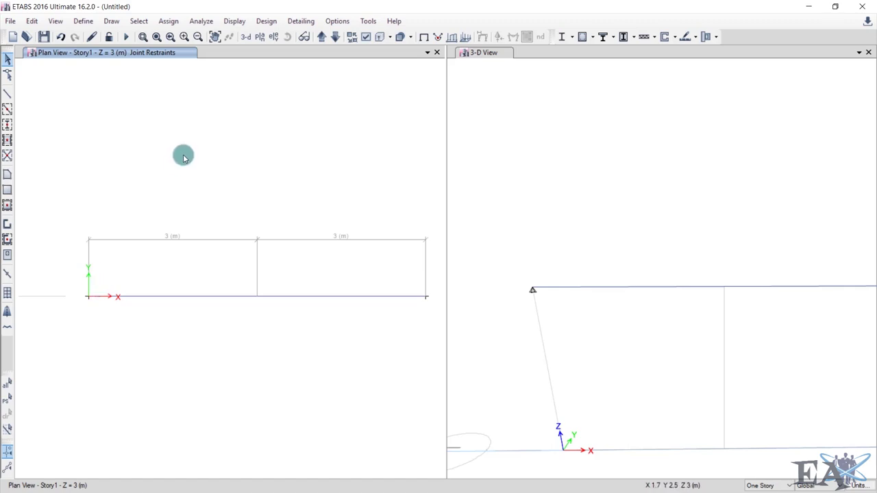
- Examine the support symbols at both ends of the beam in the 3-D view
click(691, 180)
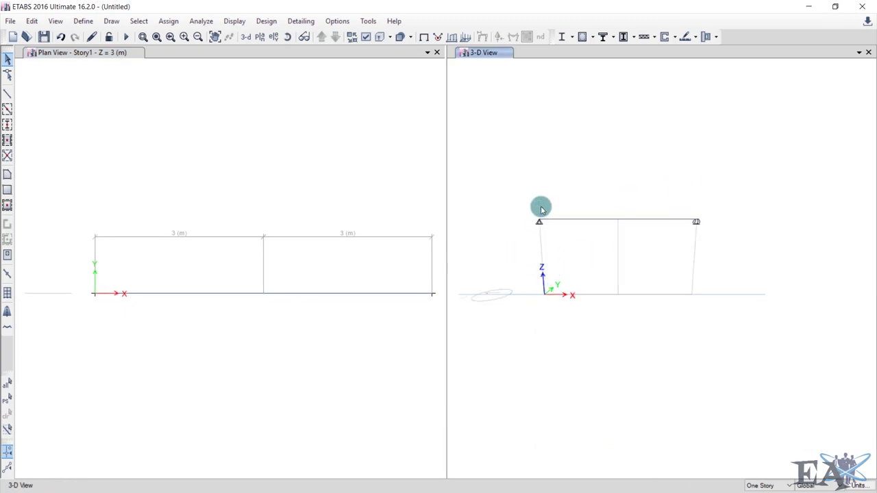
scroll(543, 216, up, 3)
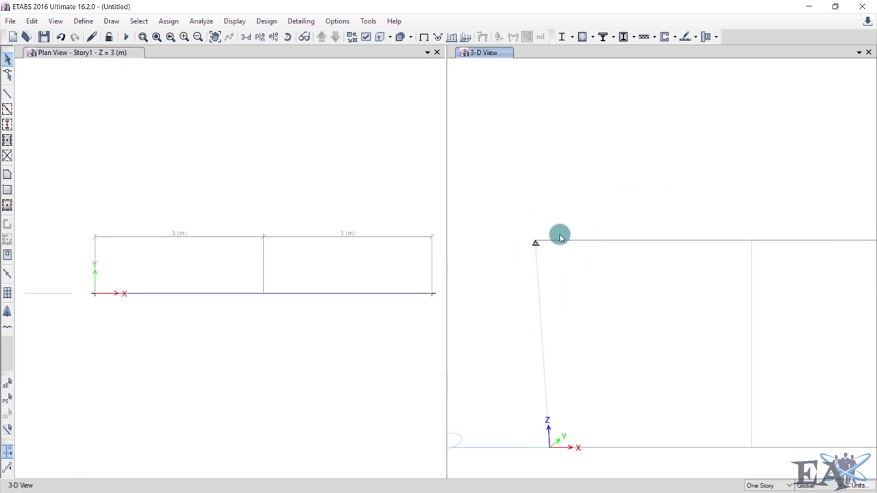
scroll(541, 247, down, 5)
scroll(695, 240, down, 3)
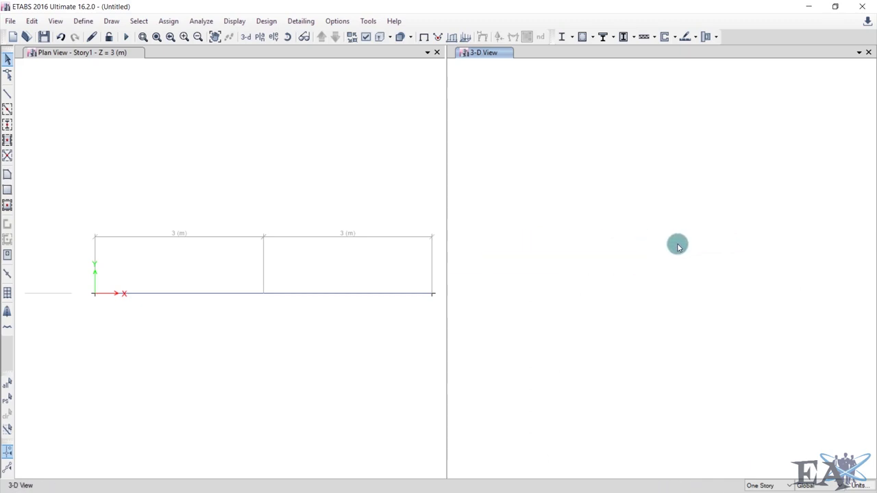
middle_drag(479, 292, 565, 300)
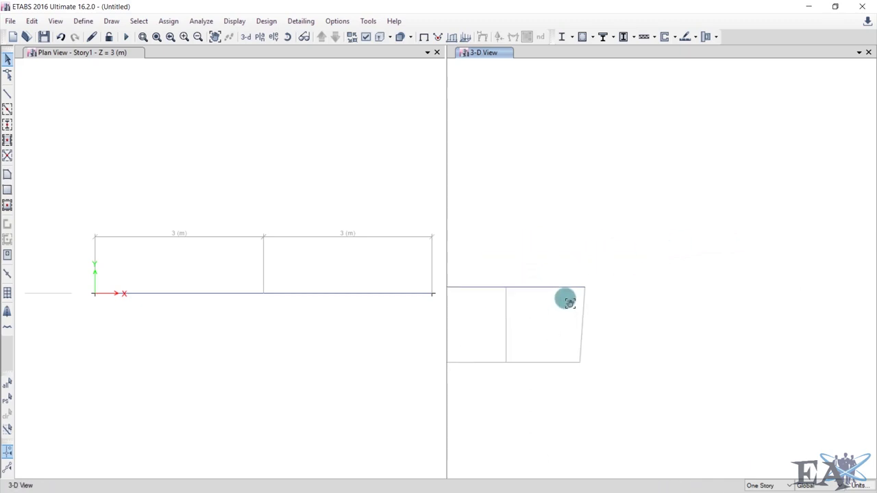
scroll(582, 286, up, 3)
scroll(583, 289, down, 5)
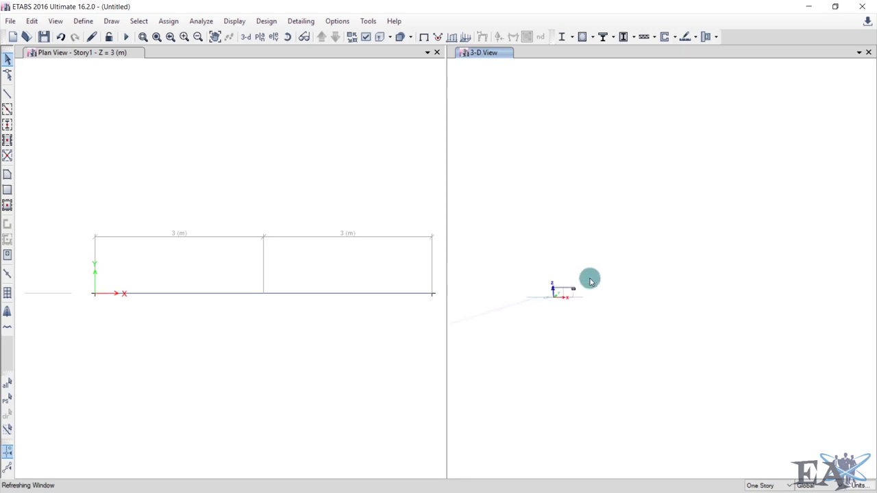
scroll(594, 278, up, 3)
scroll(599, 275, down, 4)
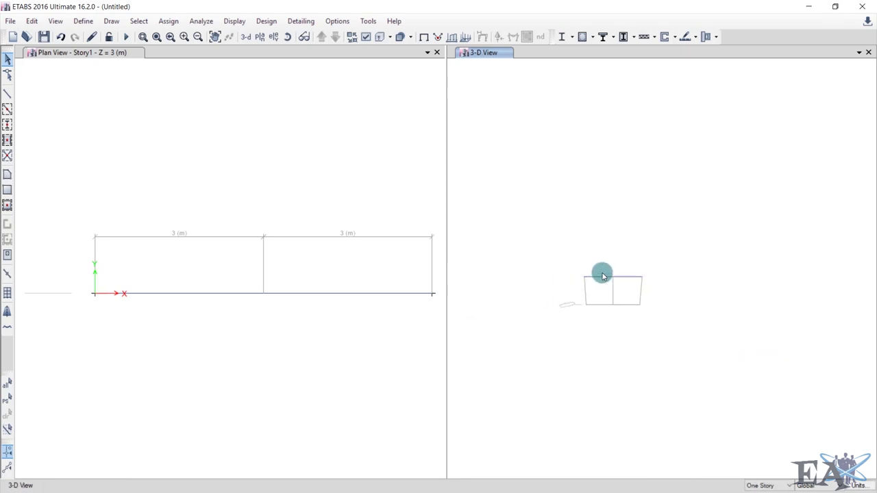
scroll(610, 271, up, 1)
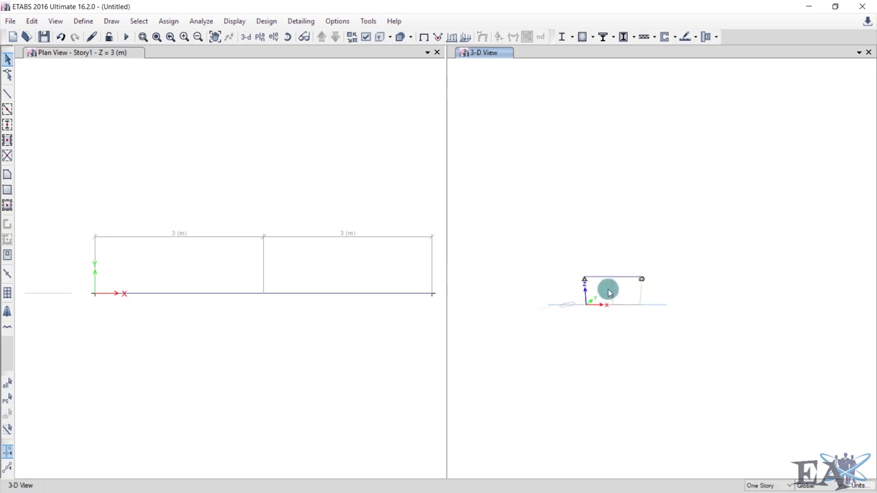
scroll(608, 291, up, 5)
scroll(608, 291, down, 5)
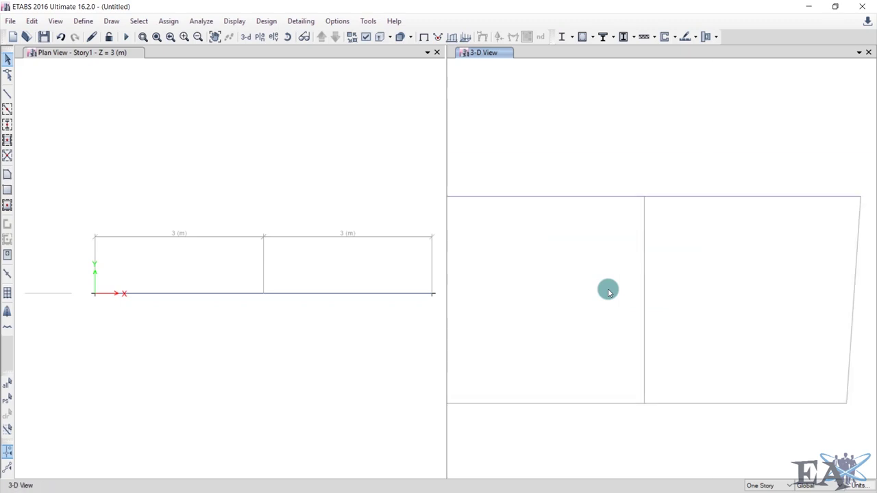
scroll(607, 290, down, 2)
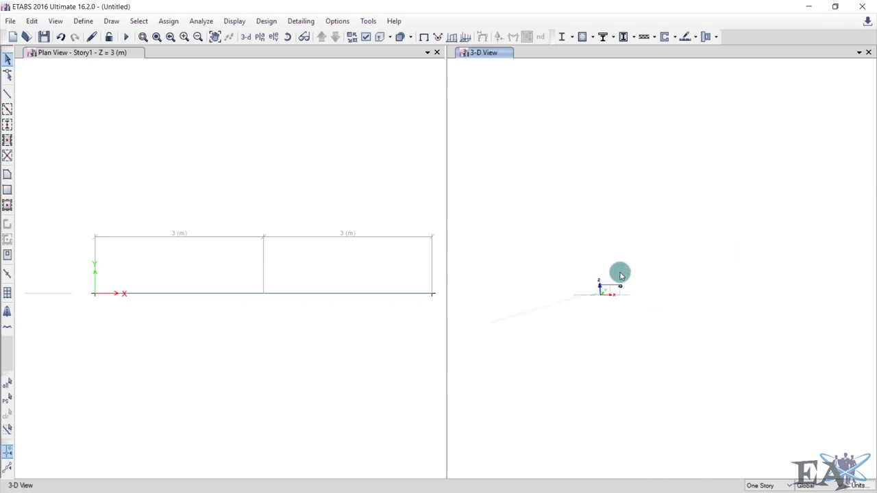
middle_drag(621, 273, 560, 212)
scroll(646, 236, up, 2)
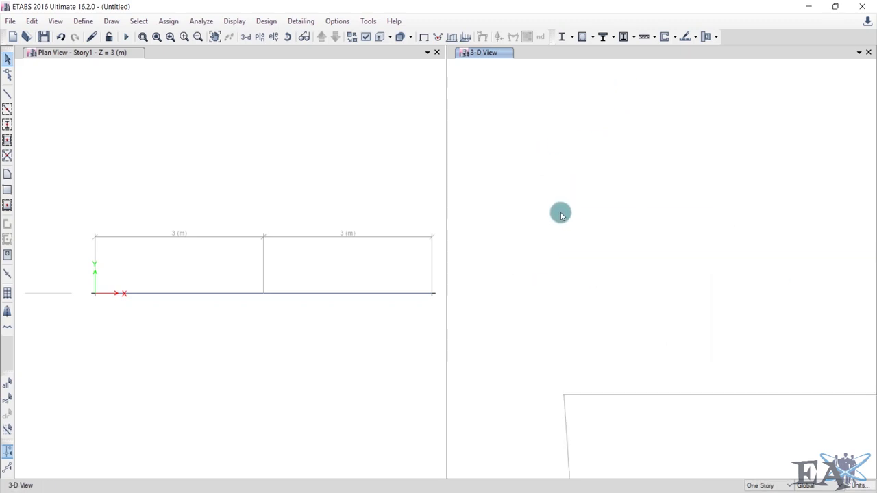
- Enter a global Z force of -10 kN in the Dead load pattern for the beam's midspan joint
click(263, 294)
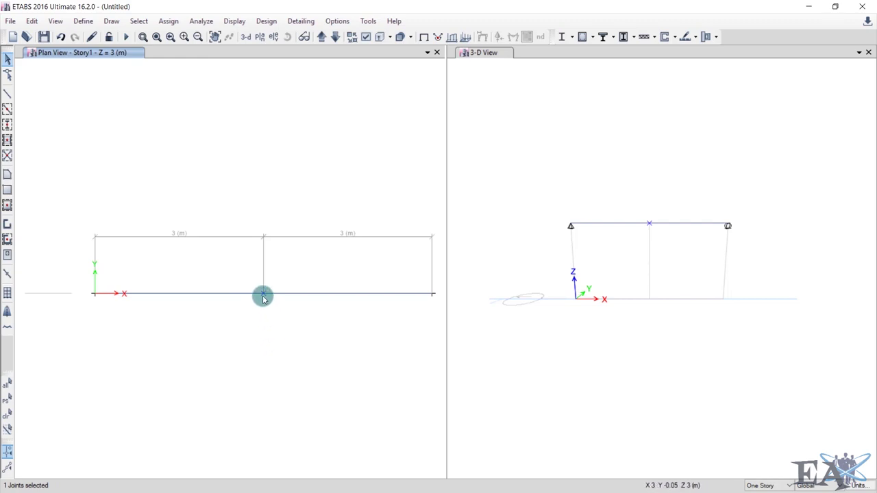
click(169, 21)
mouse_move(195, 117)
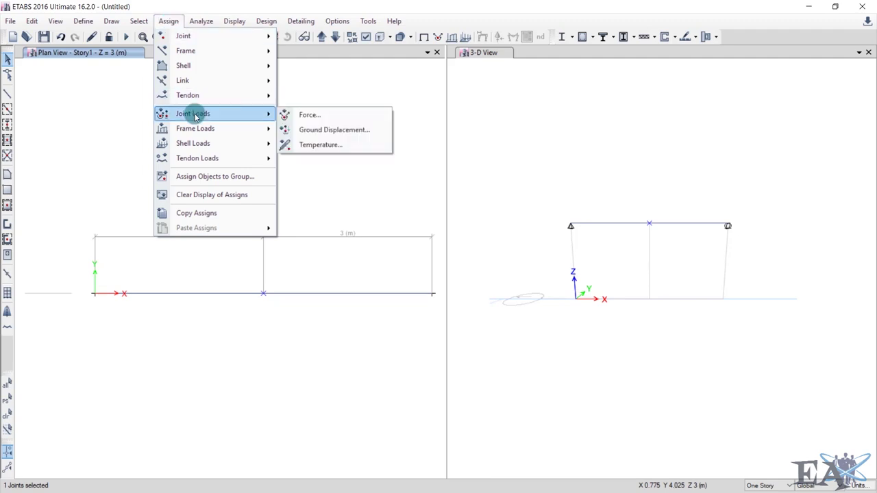
click(317, 117)
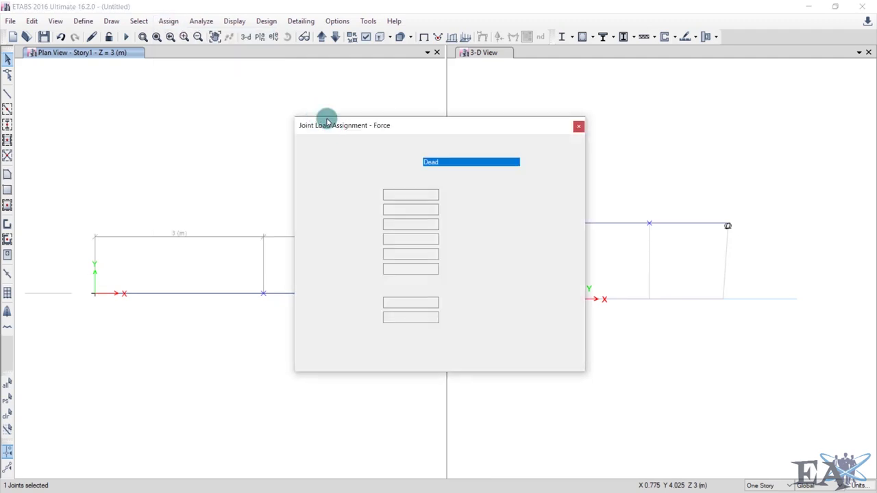
click(429, 165)
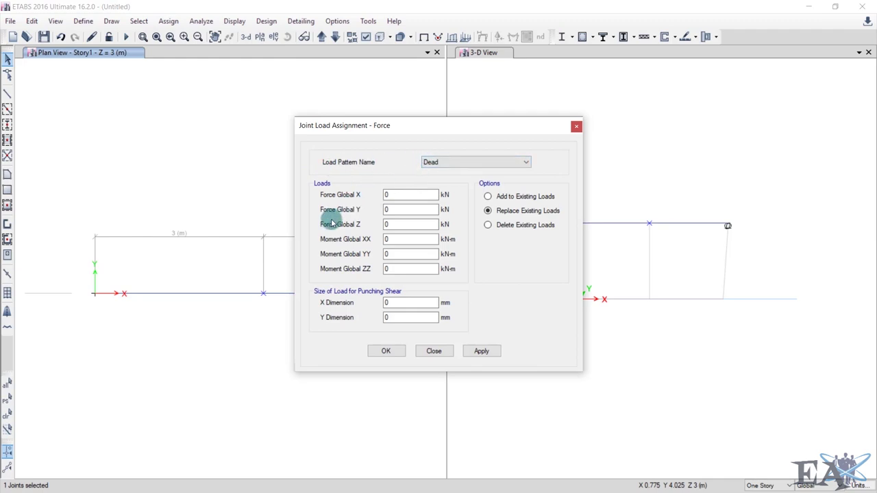
click(387, 224)
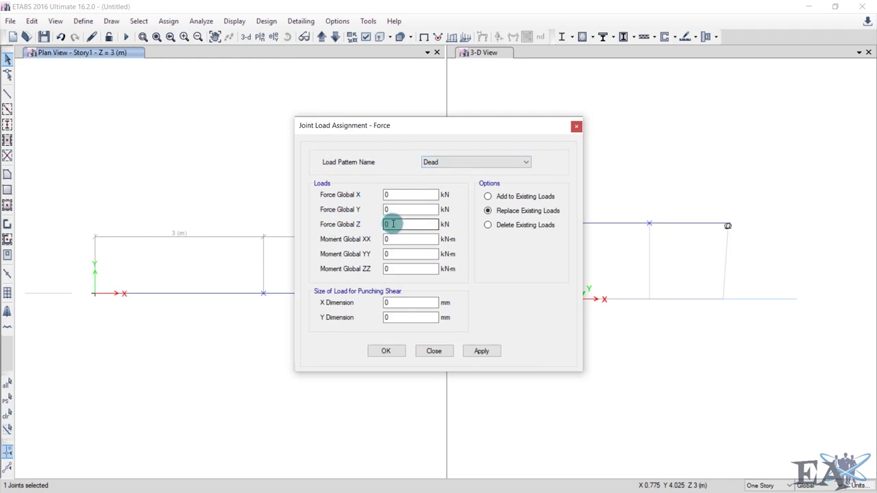
double_click(387, 224)
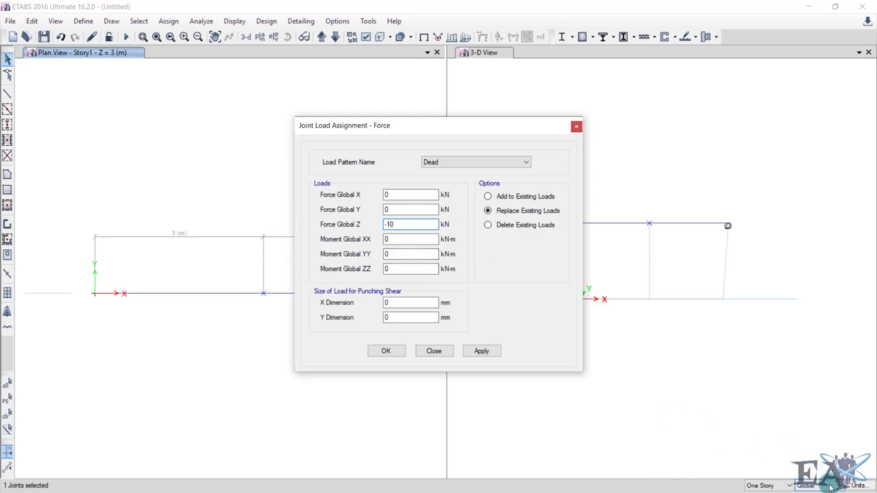
- Check the available unit systems, set the midspan joint's global Z force to -20 kN under Dead, and assign it
click(870, 487)
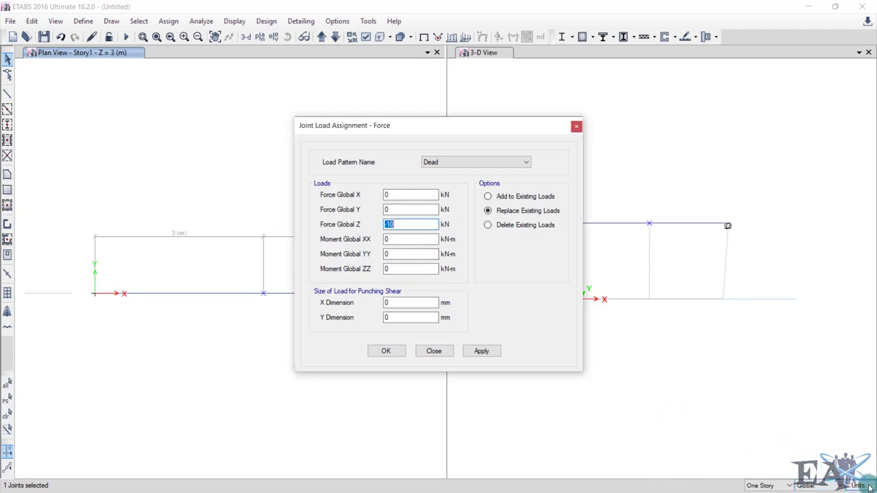
click(869, 486)
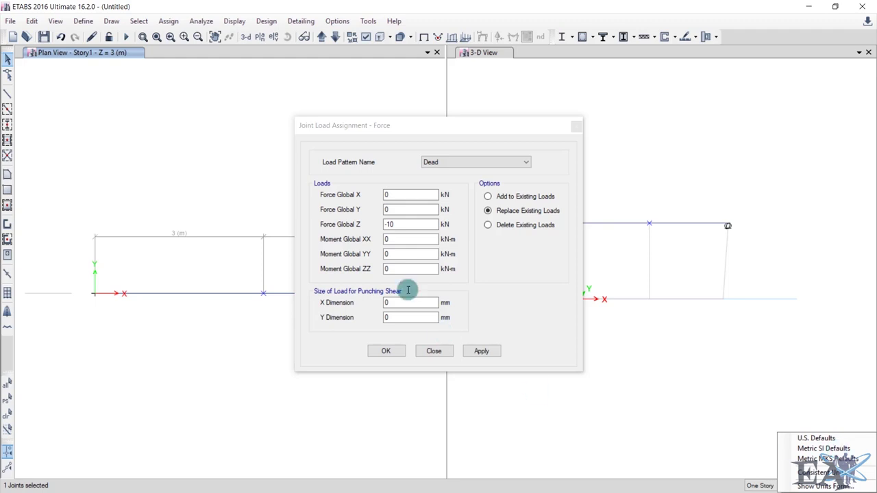
click(502, 272)
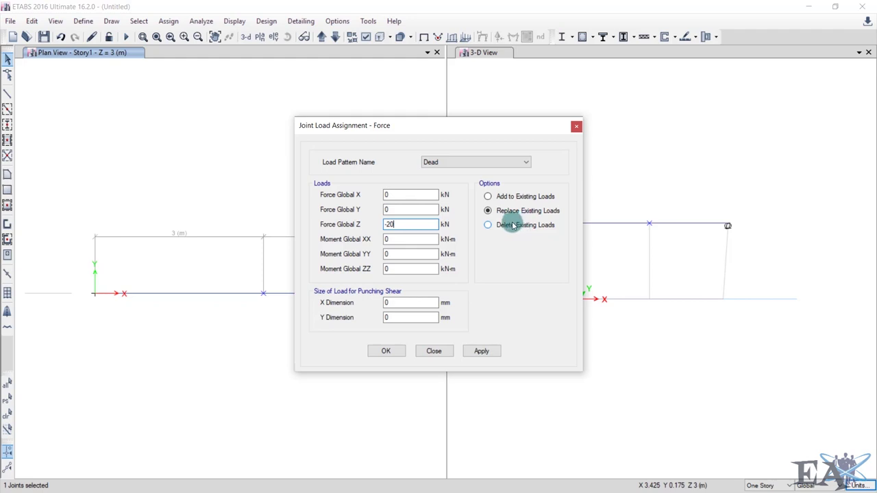
click(448, 163)
click(449, 165)
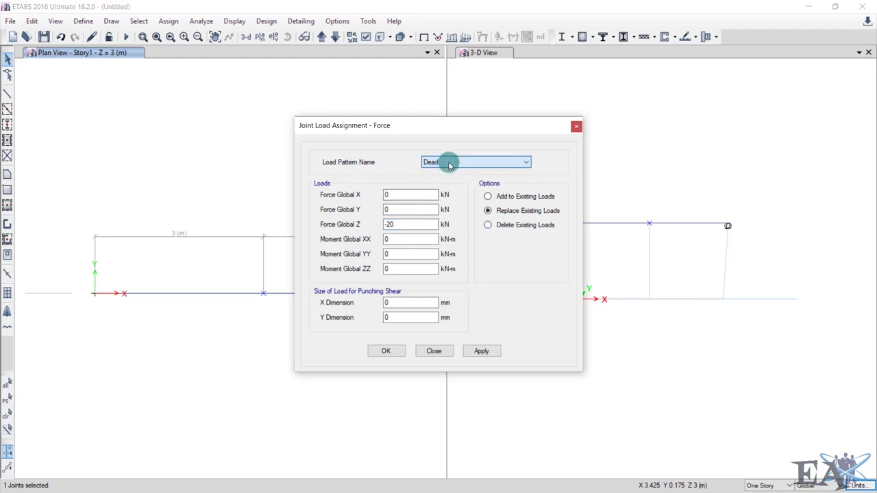
click(388, 354)
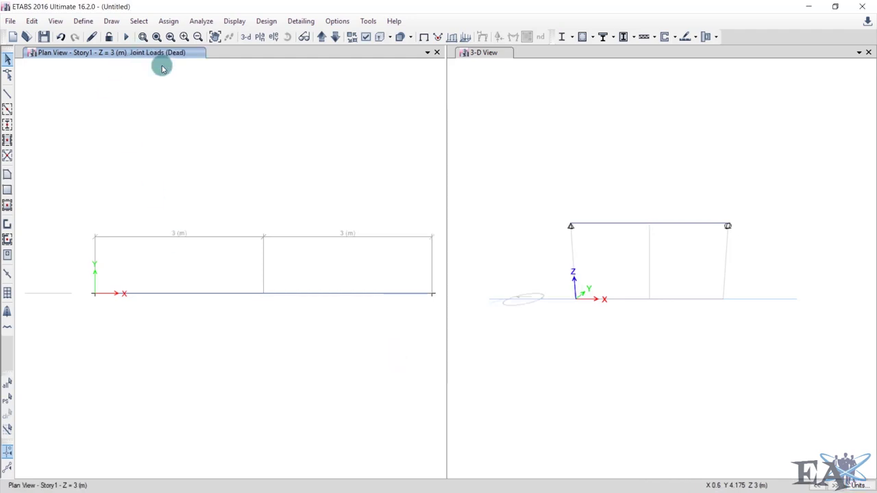
- Examine the midspan point load and the end supports in a rotated 3-D view
click(245, 40)
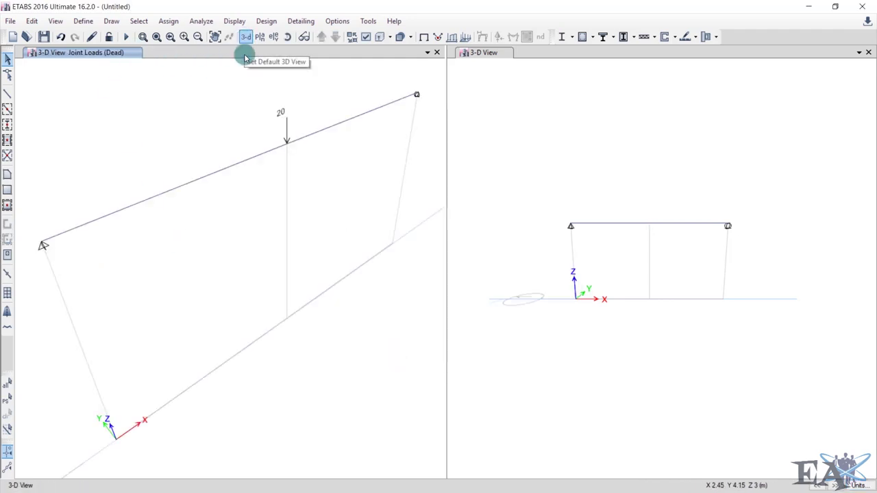
click(290, 37)
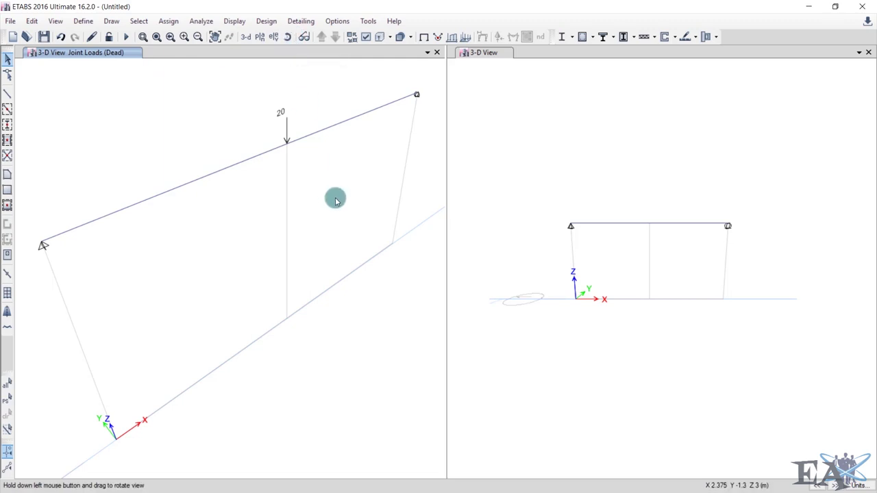
drag(335, 198, 366, 182)
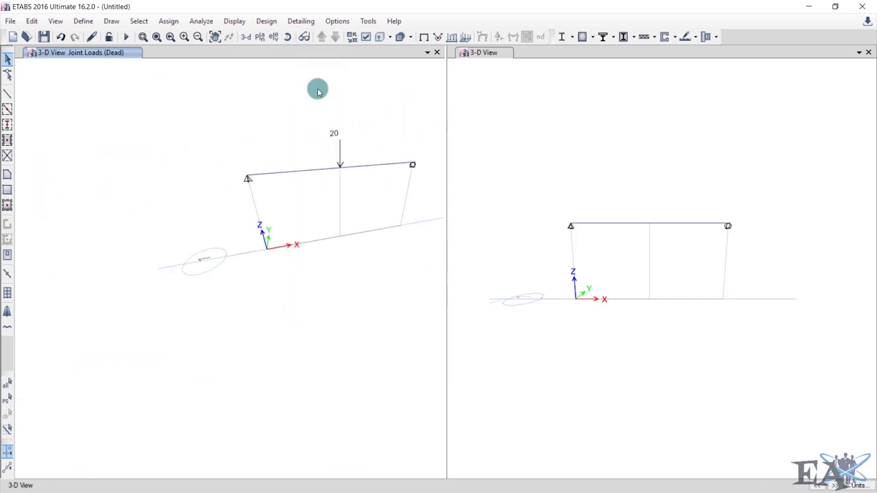
drag(345, 196, 283, 194)
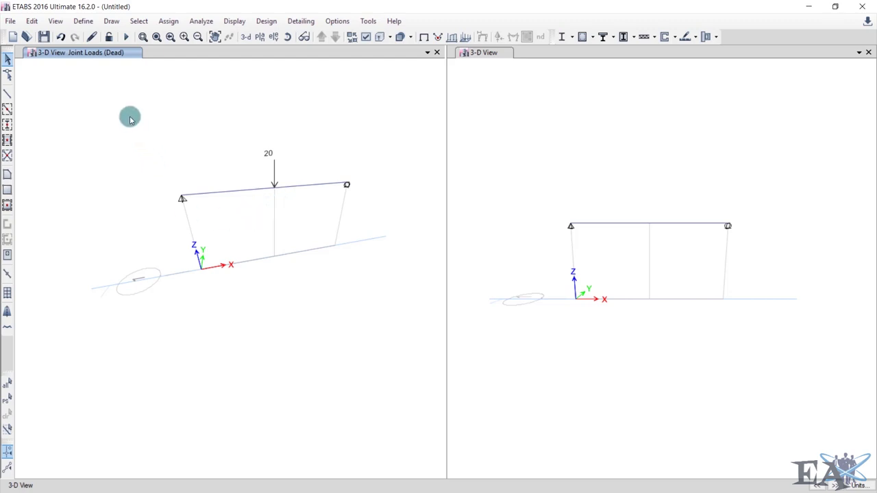
- Delete both beam segments at Story1 together with their supports and the midspan load
drag(130, 119, 410, 288)
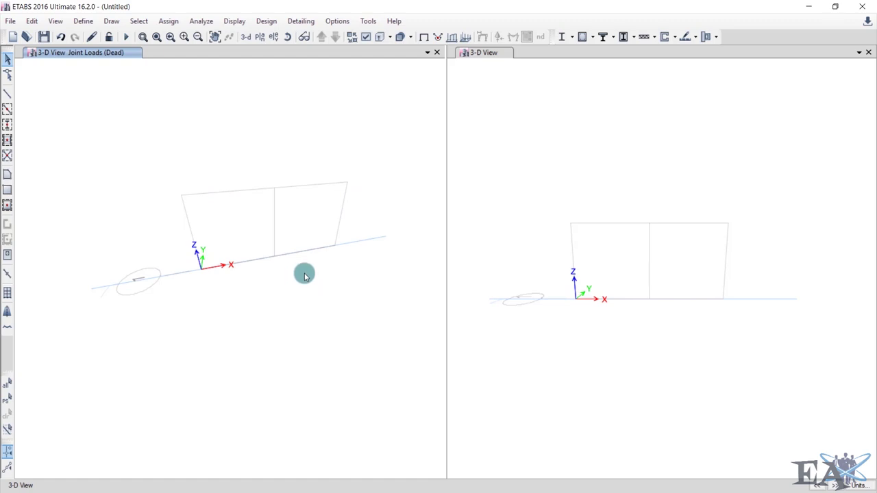
mouse_move(305, 275)
middle_down()
mouse_move(290, 303)
mouse_move(301, 290)
middle_up()
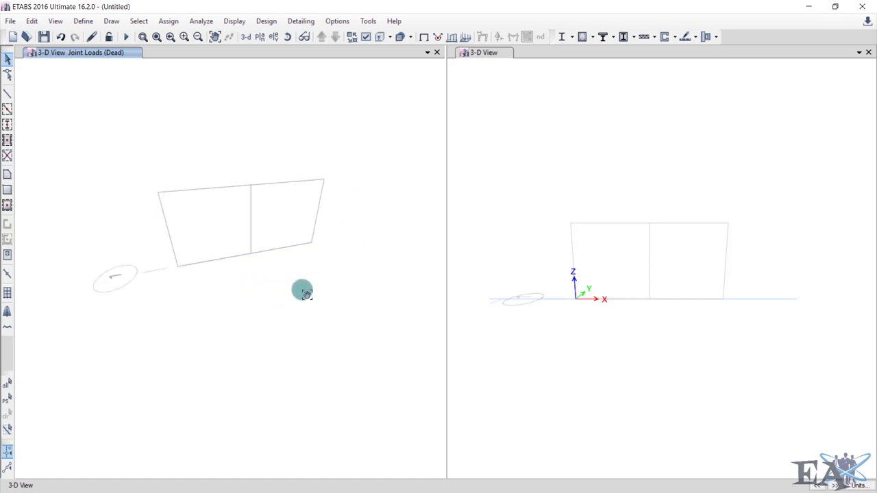
click(287, 36)
drag(368, 387, 358, 327)
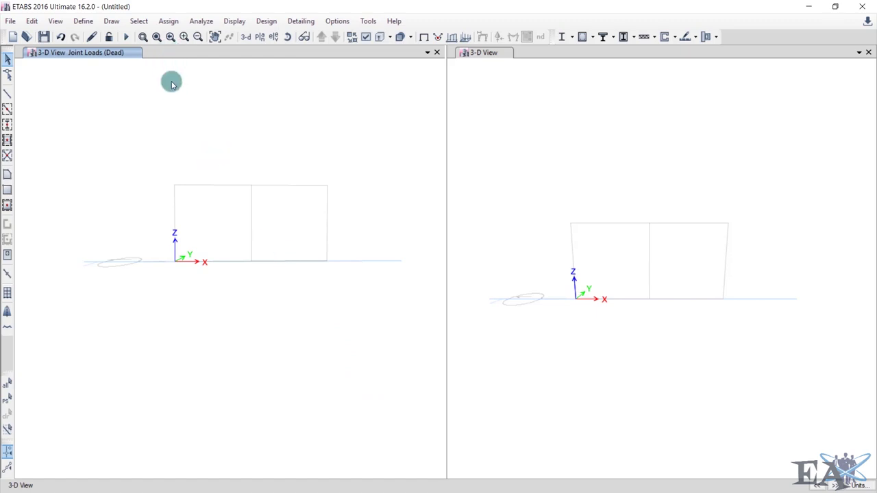
- Draw a 6 m straight A-LatBm frame beam at the Base level from grid point A-1 to grid point C-1
click(259, 38)
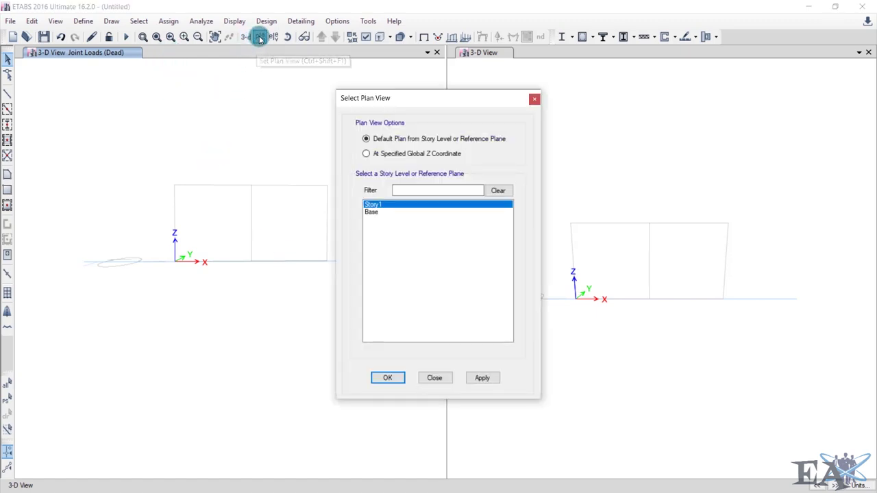
click(374, 212)
click(386, 381)
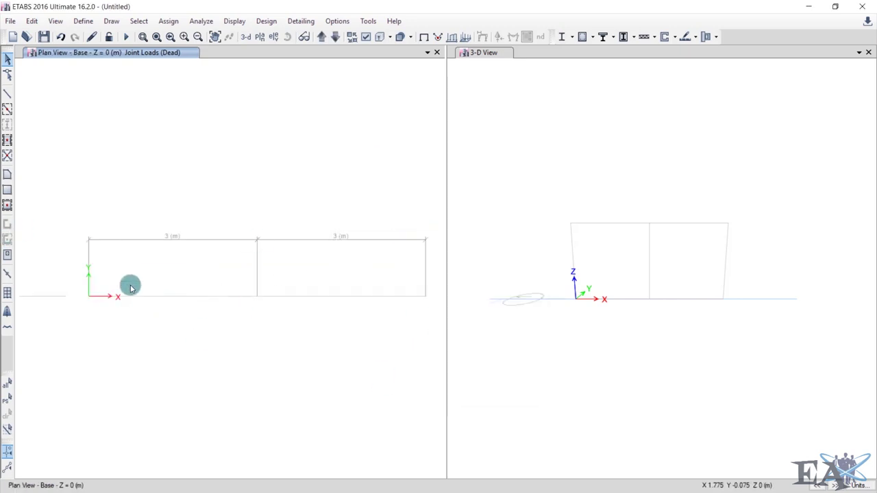
click(8, 95)
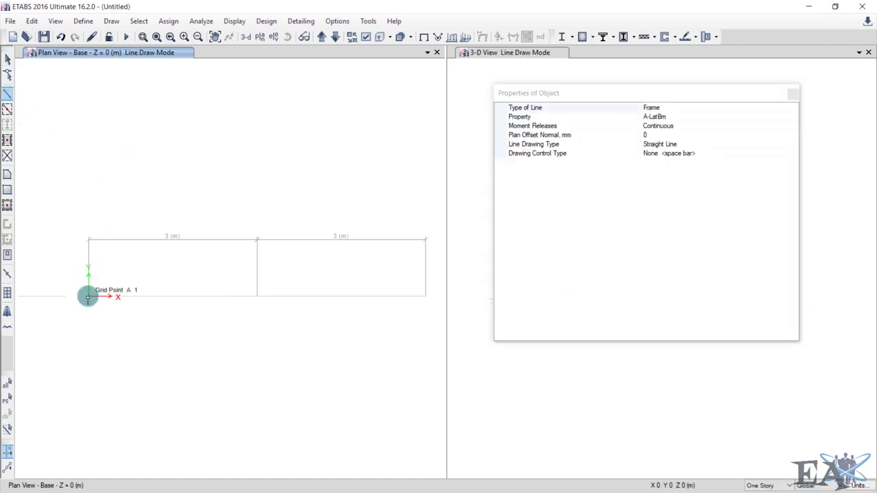
click(87, 296)
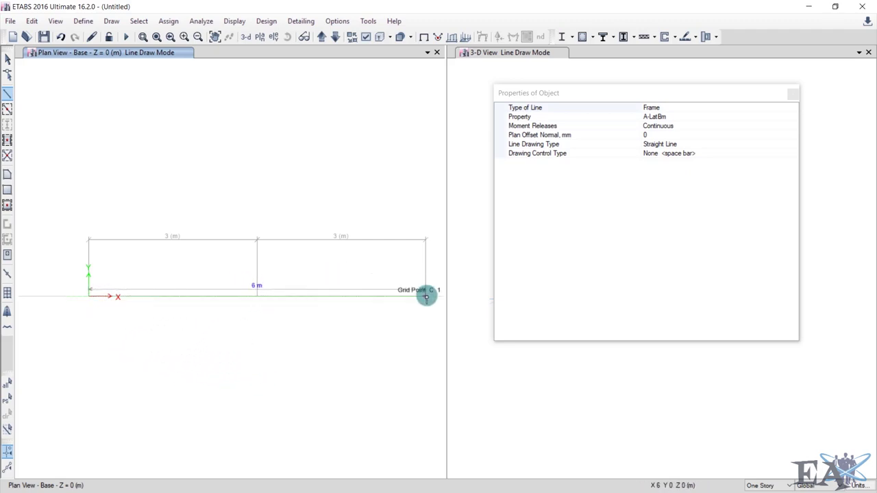
click(426, 296)
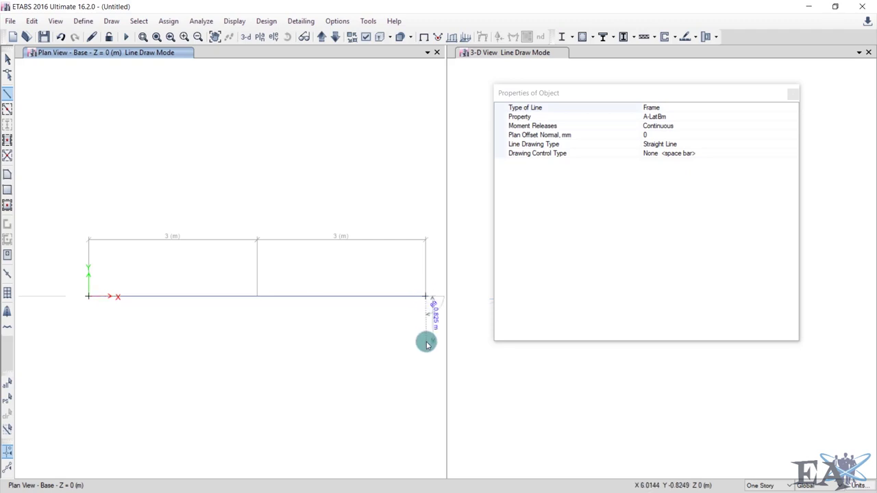
right_click(426, 343)
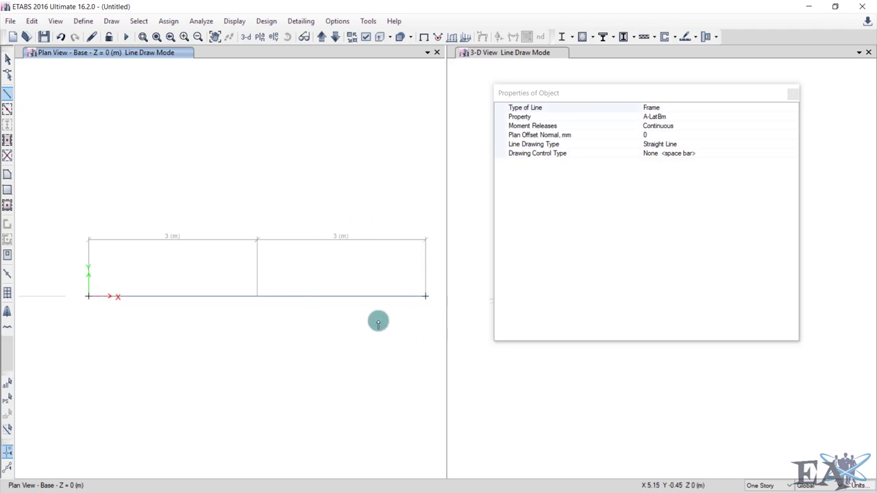
key(Escape)
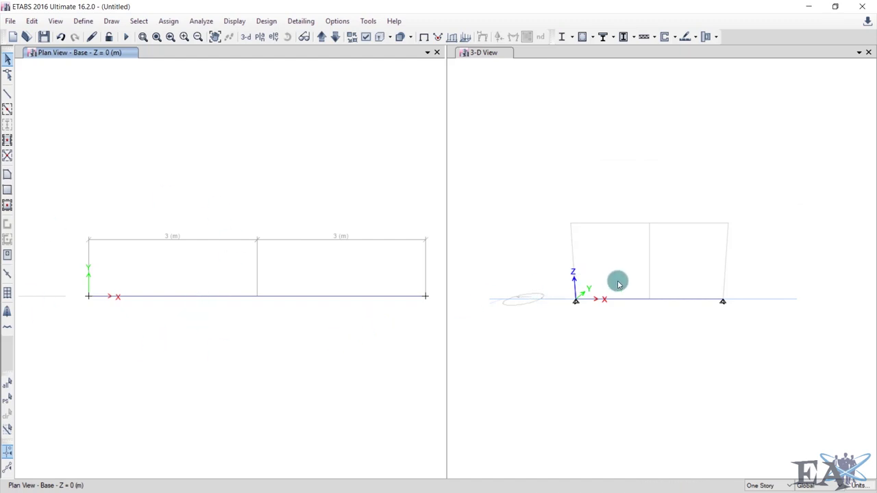
- Assign a roller support to the beam's joint at grid point C-1, restraining only Translation Z
scroll(619, 285, up, 4)
scroll(620, 285, down, 6)
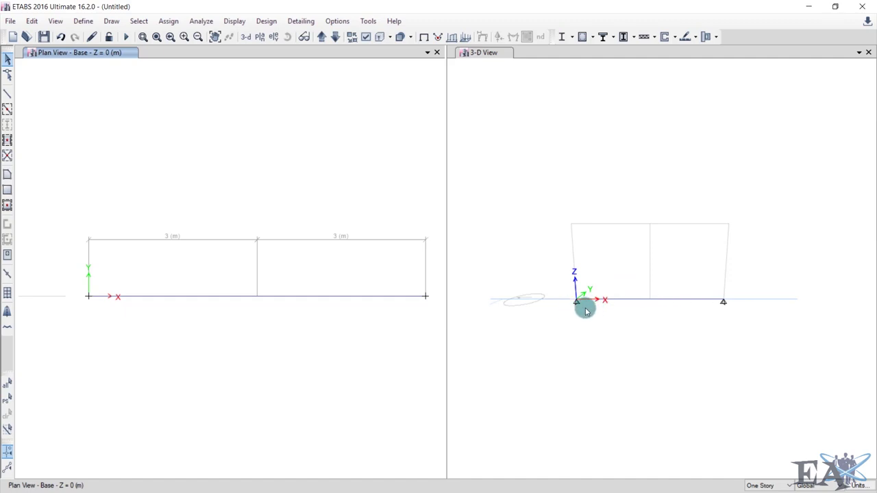
scroll(583, 308, up, 4)
scroll(560, 287, down, 4)
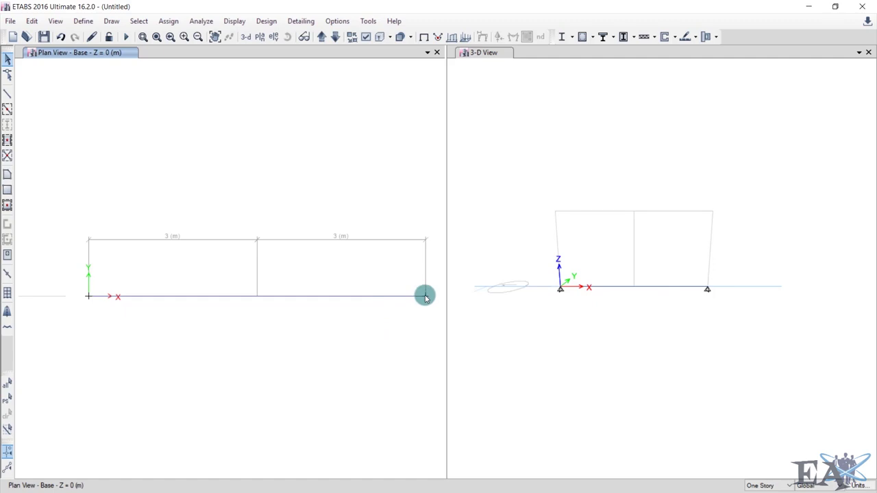
click(426, 297)
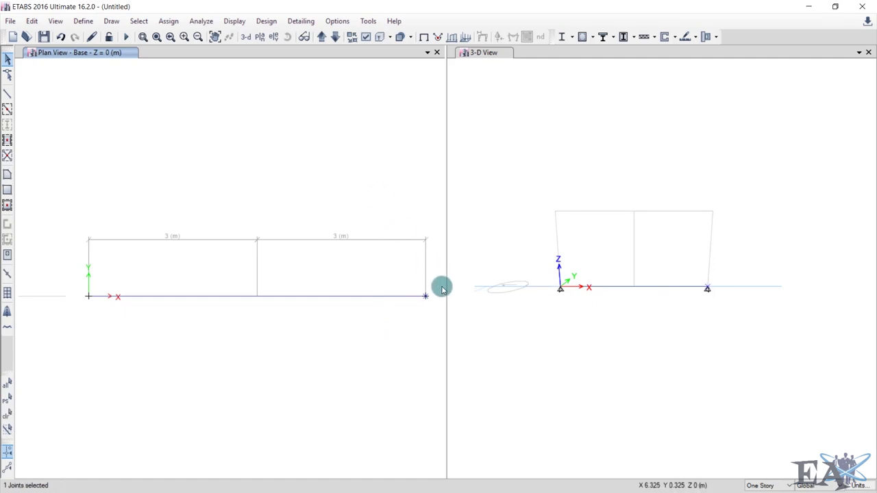
click(168, 21)
mouse_move(183, 44)
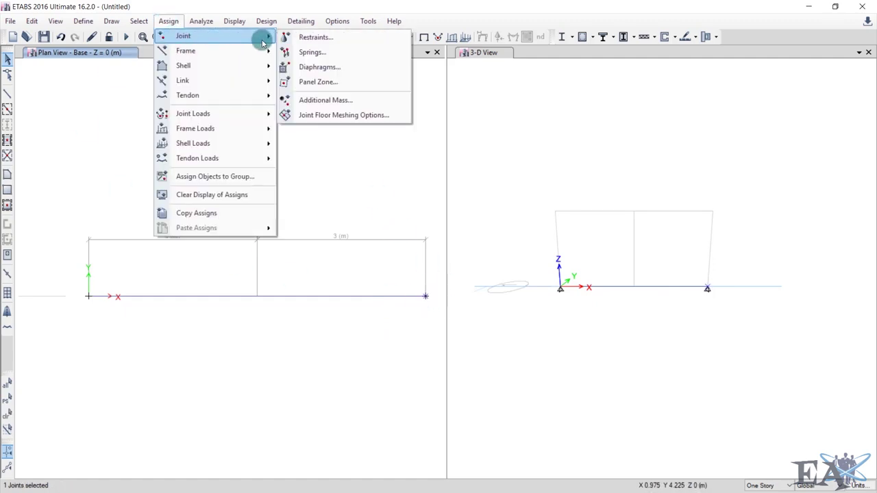
click(308, 37)
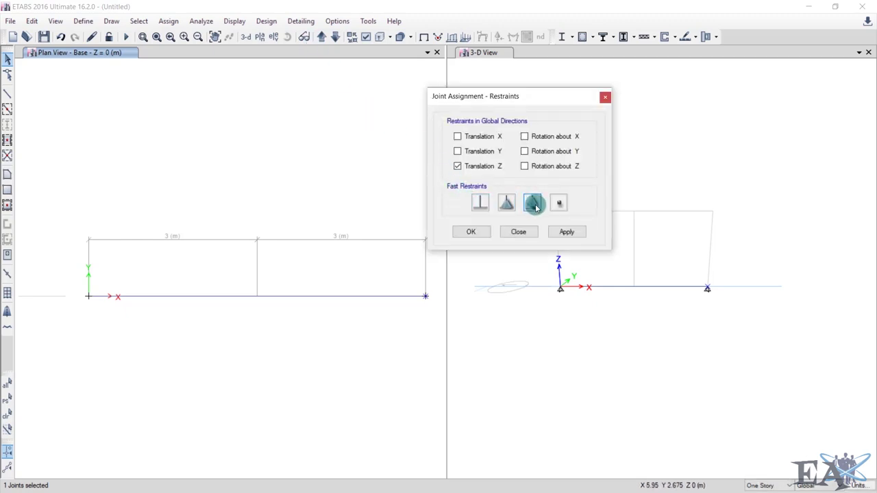
click(566, 232)
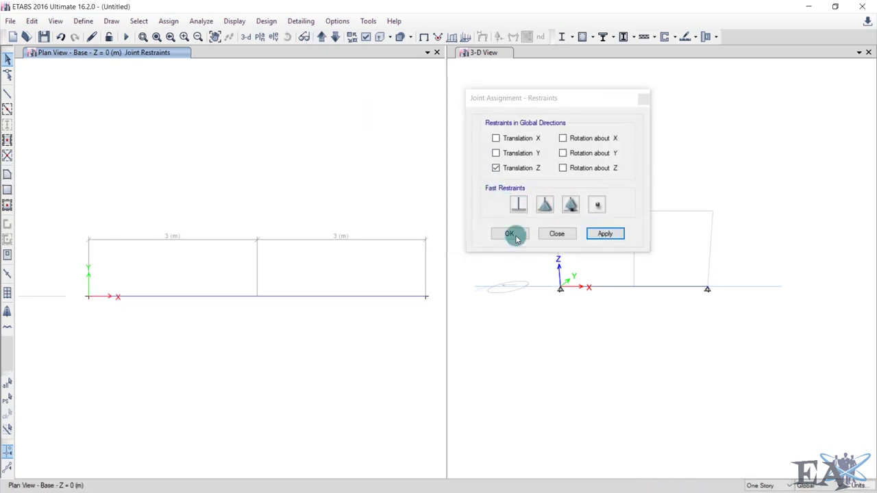
click(510, 234)
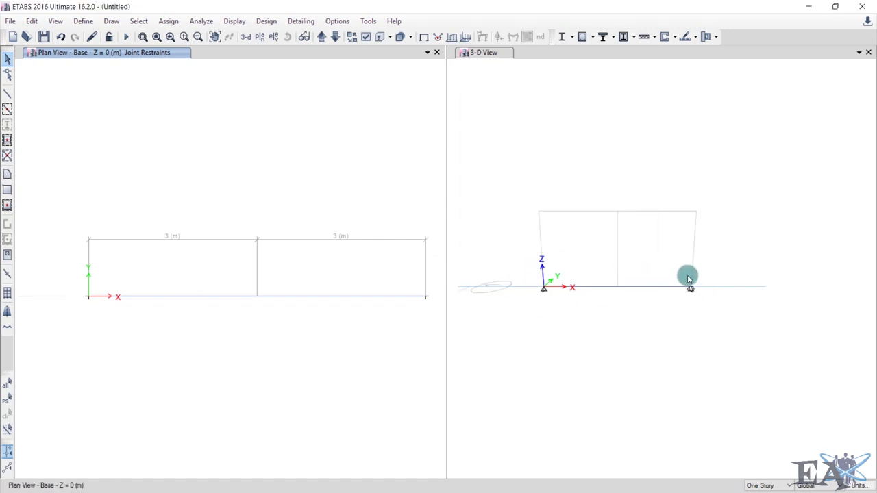
- Examine the roller and pinned end supports of the Base beam in a 3-D view rotated to a near-front angle
scroll(688, 278, up, 3)
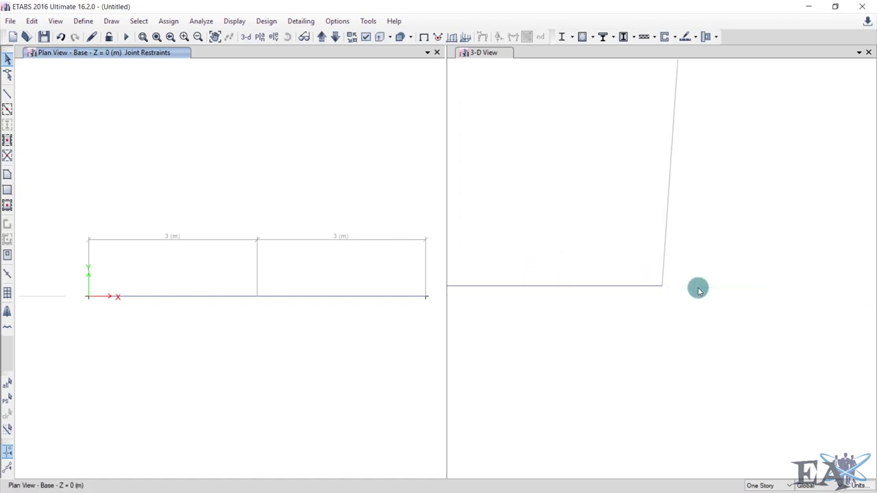
scroll(668, 294, up, 1)
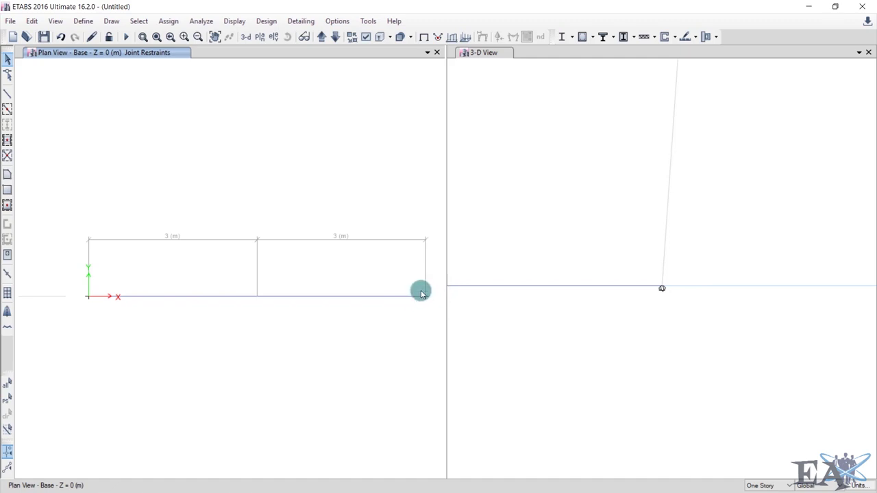
click(245, 37)
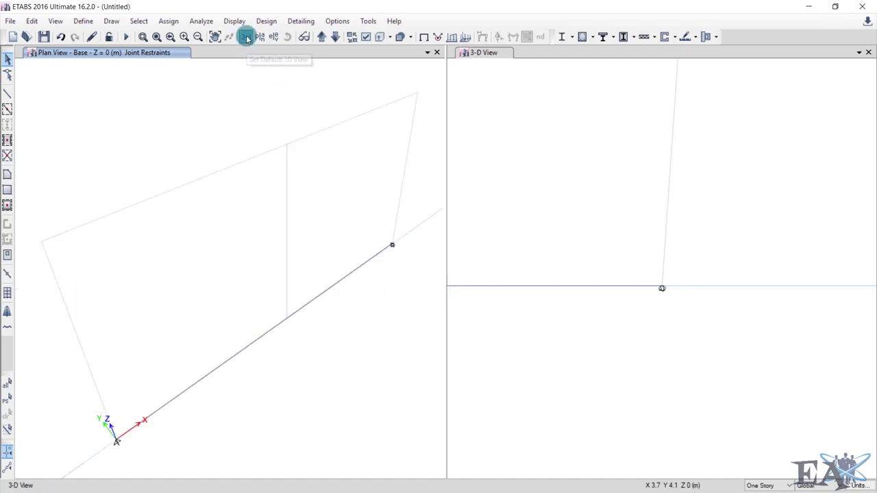
scroll(266, 211, down, 3)
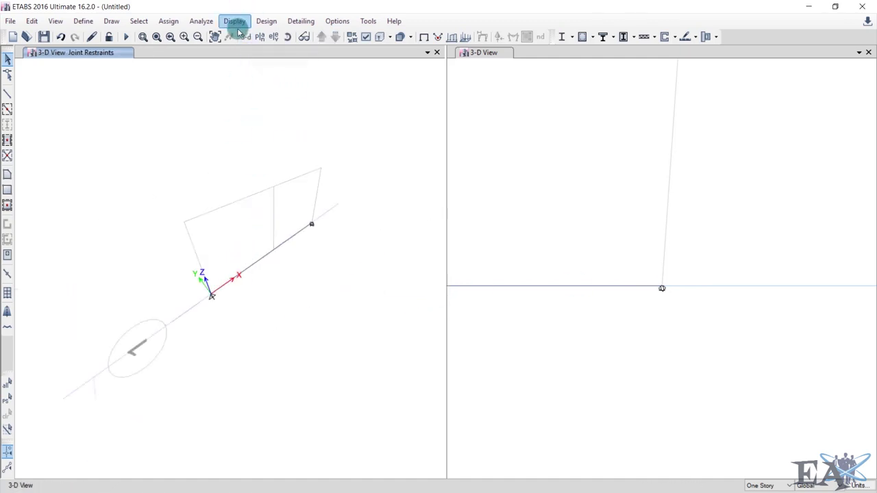
click(288, 37)
drag(324, 299, 327, 248)
click(675, 240)
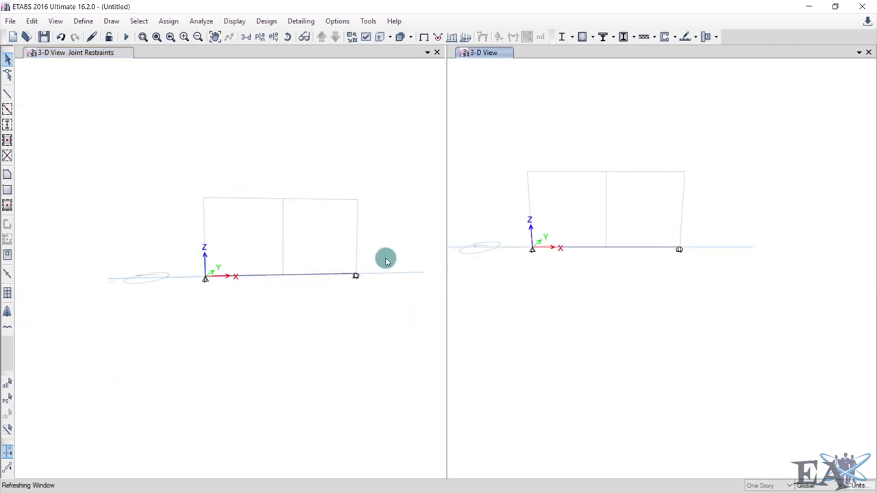
- Assign the Base beam a 20 kN gravity point load at relative distance 0.50 in the Dead pattern, replacing existing loads
click(280, 277)
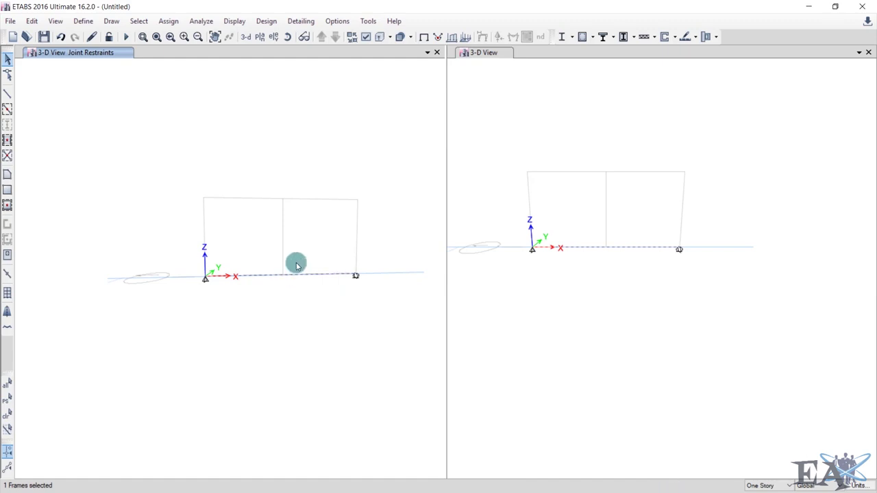
click(169, 21)
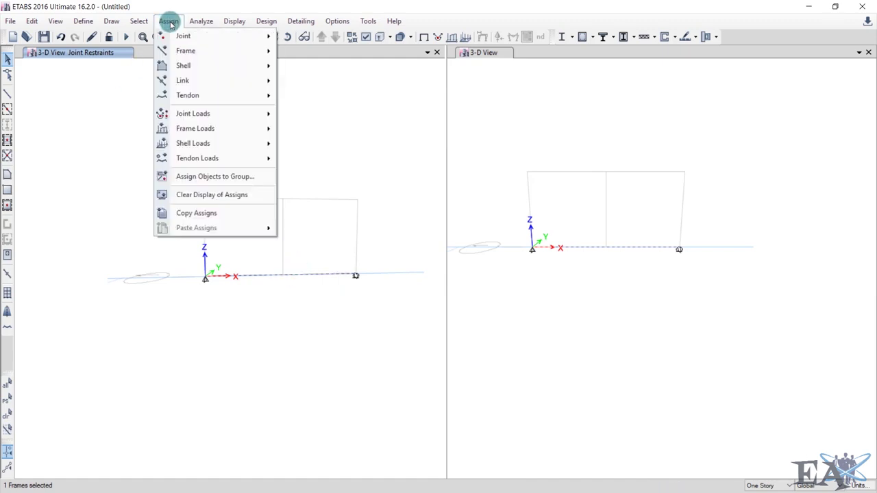
mouse_move(176, 115)
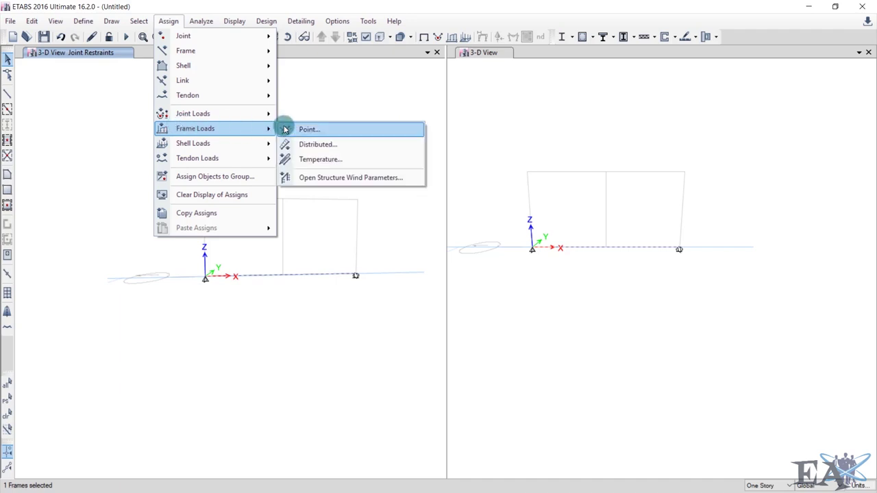
click(306, 130)
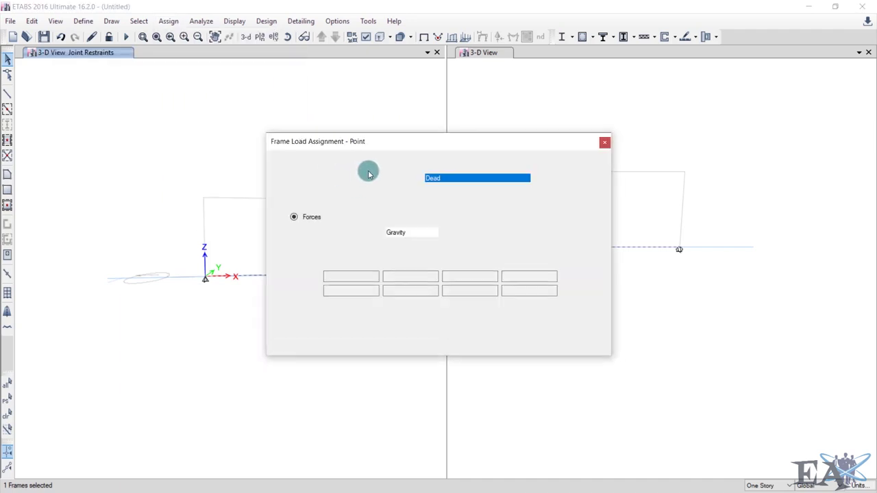
drag(351, 185, 395, 146)
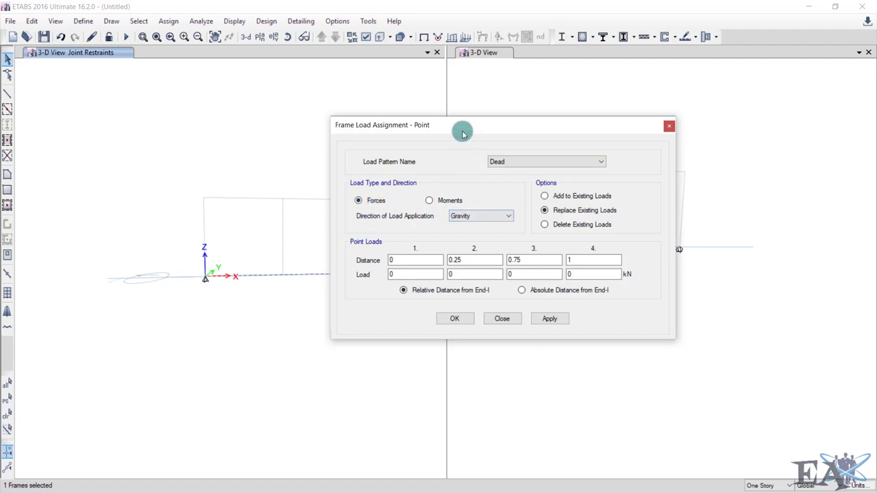
drag(462, 130, 592, 88)
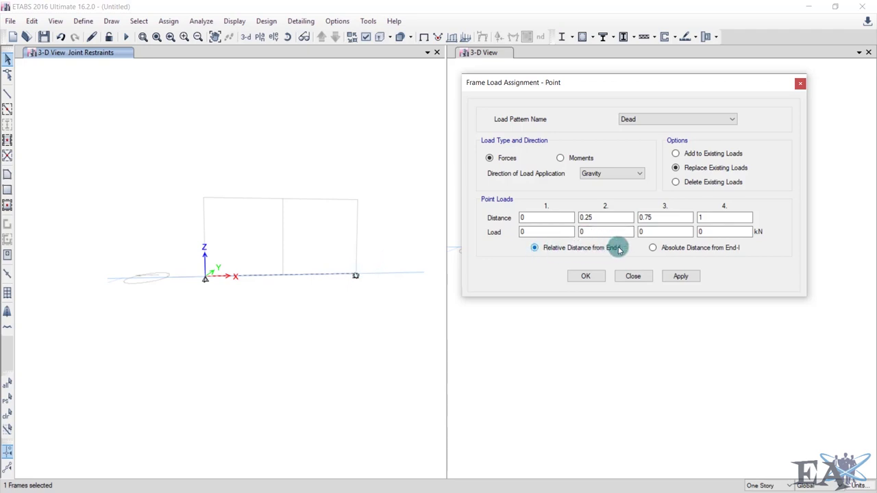
drag(604, 217, 574, 220)
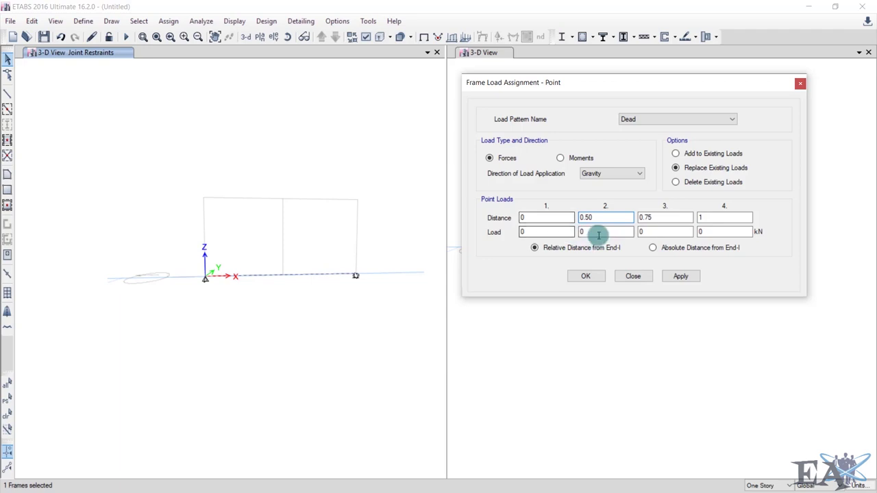
double_click(598, 232)
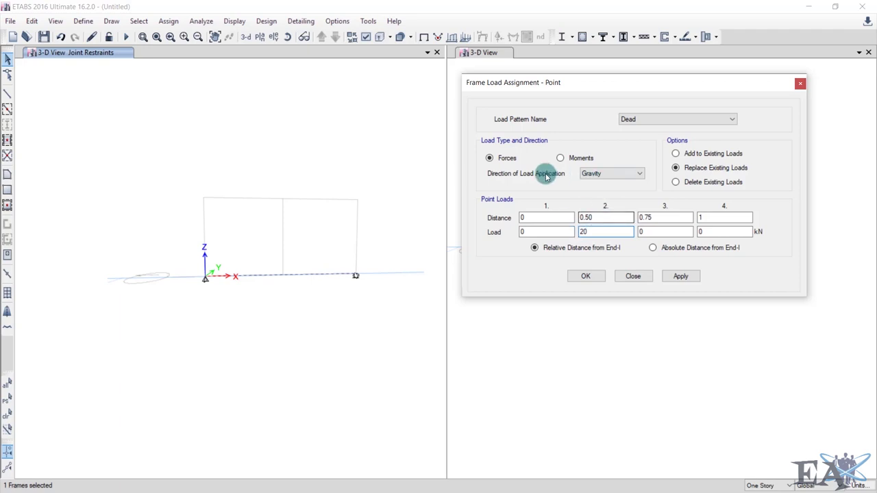
click(607, 173)
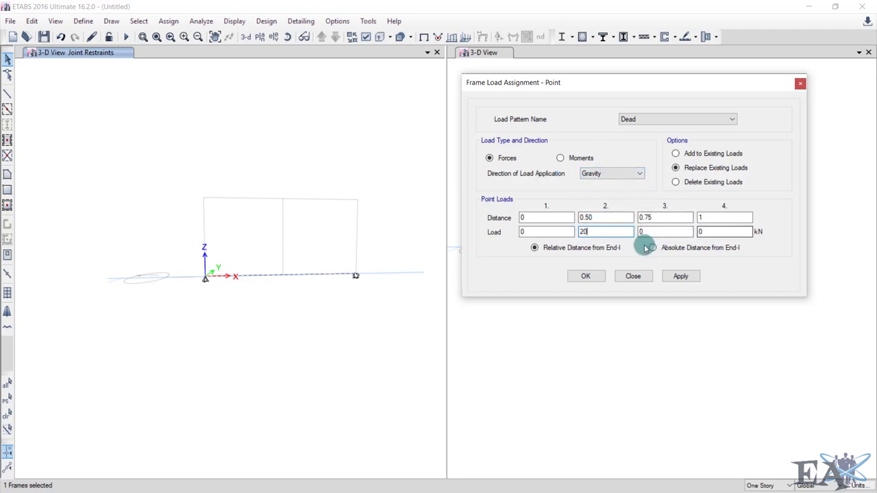
click(681, 277)
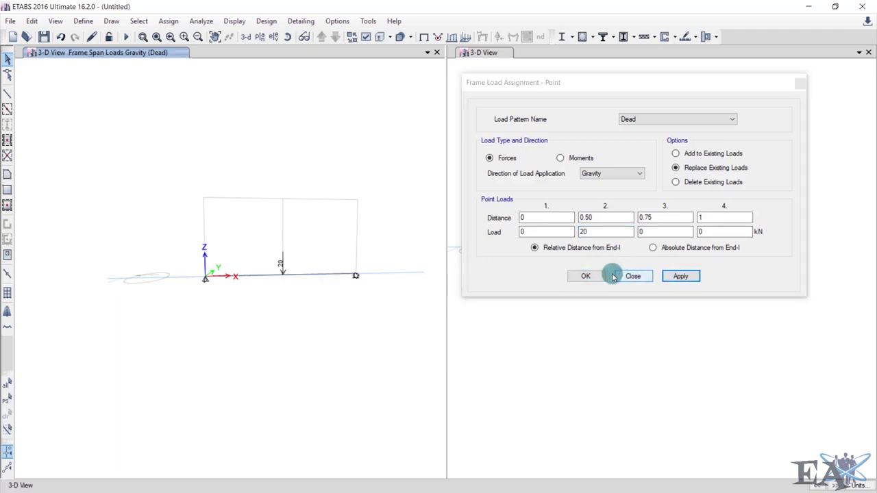
click(585, 276)
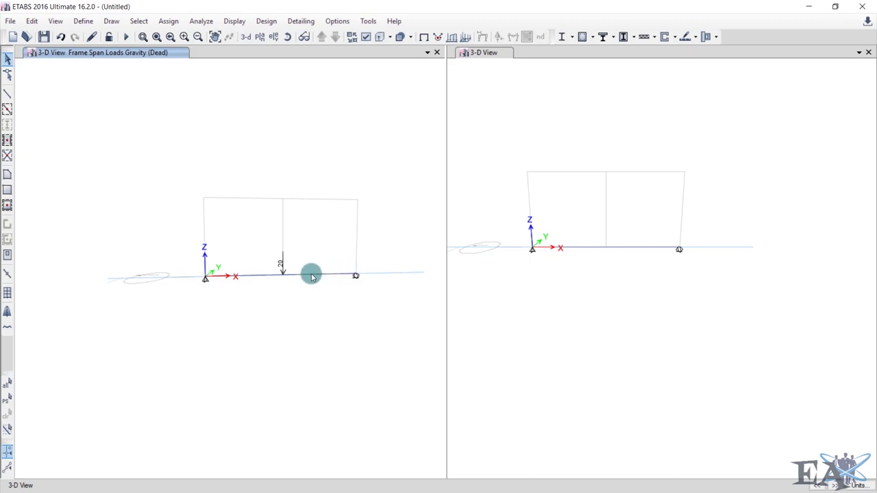
- Set the Dead load pattern's self-weight multiplier to 0
click(83, 21)
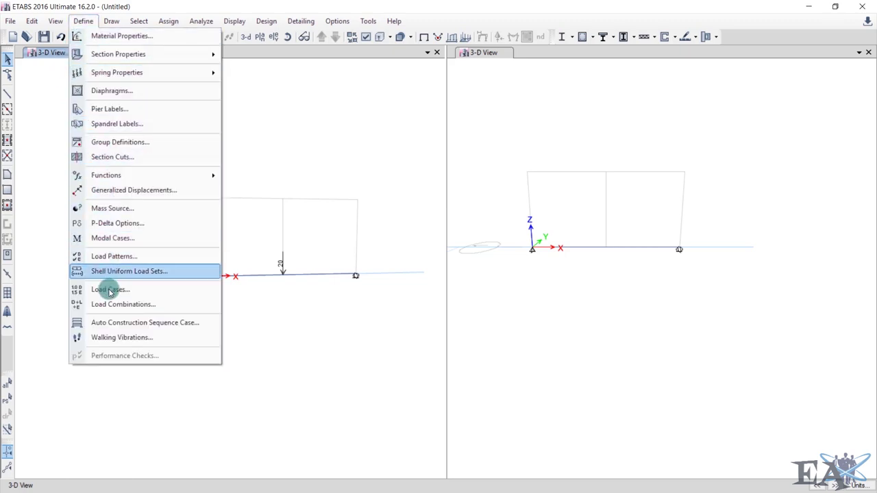
click(109, 255)
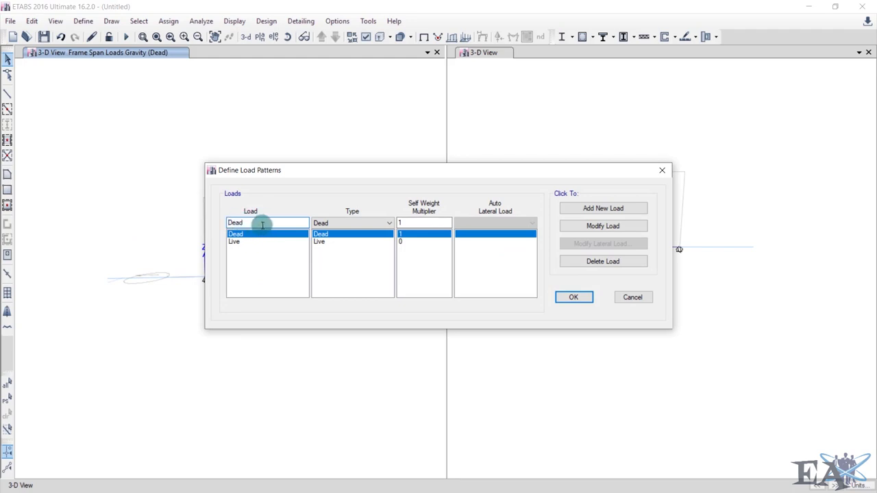
click(414, 222)
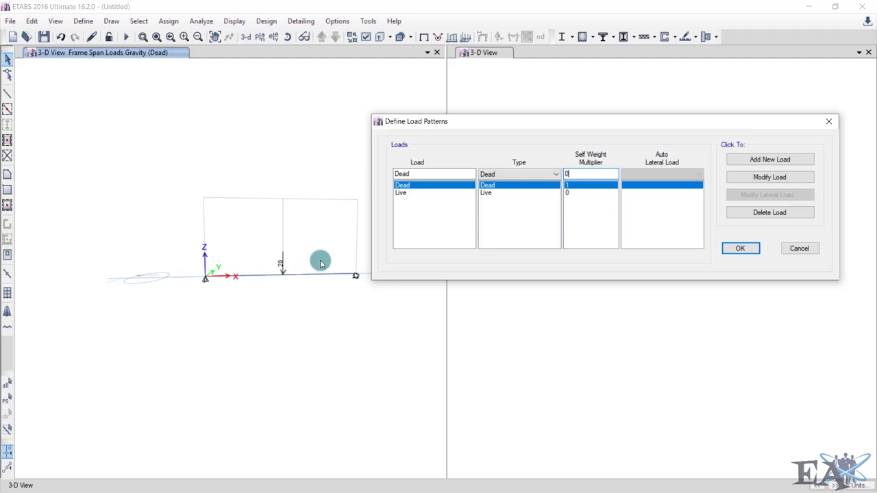
click(763, 177)
click(731, 250)
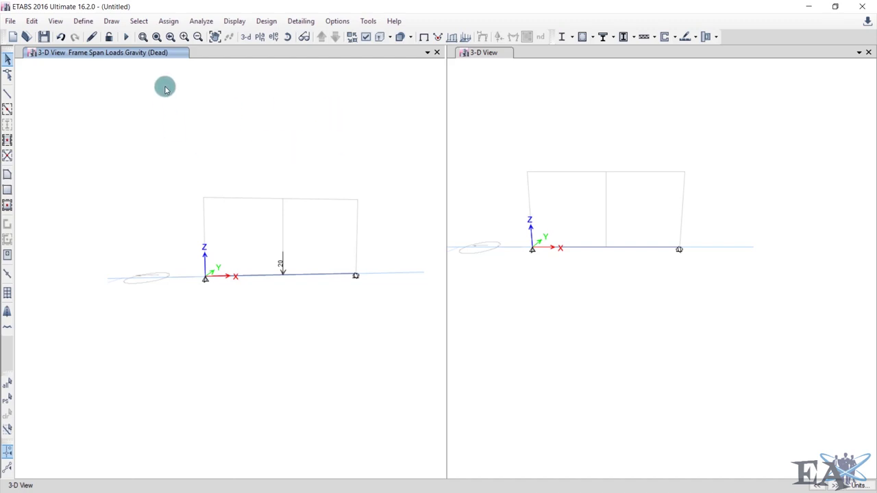
- Start the analysis run and create a folder named "etabs practice" in Documents for the model file
click(202, 21)
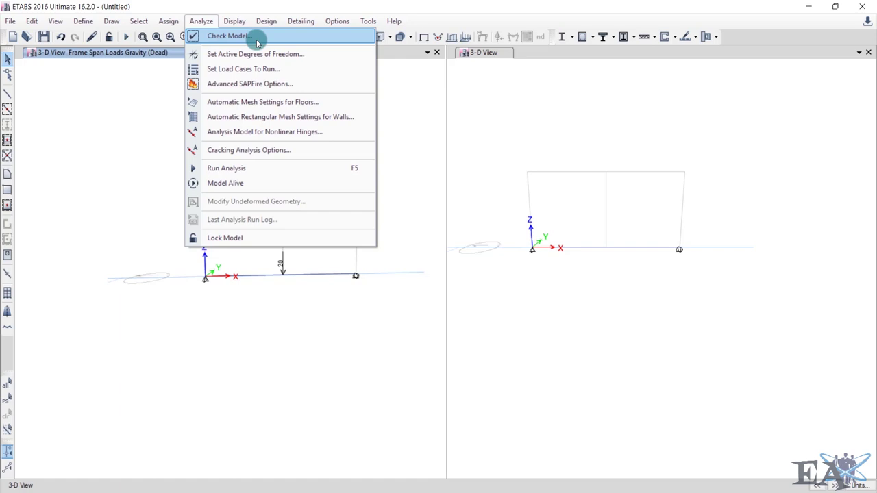
click(226, 168)
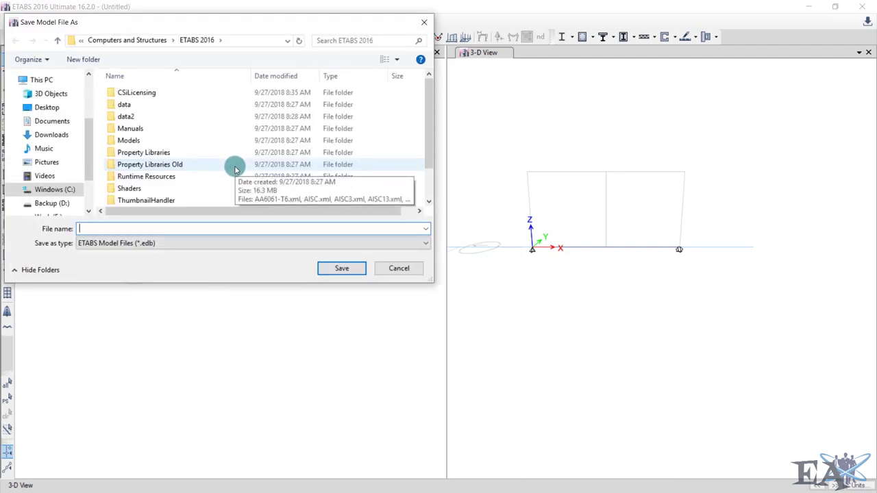
click(61, 136)
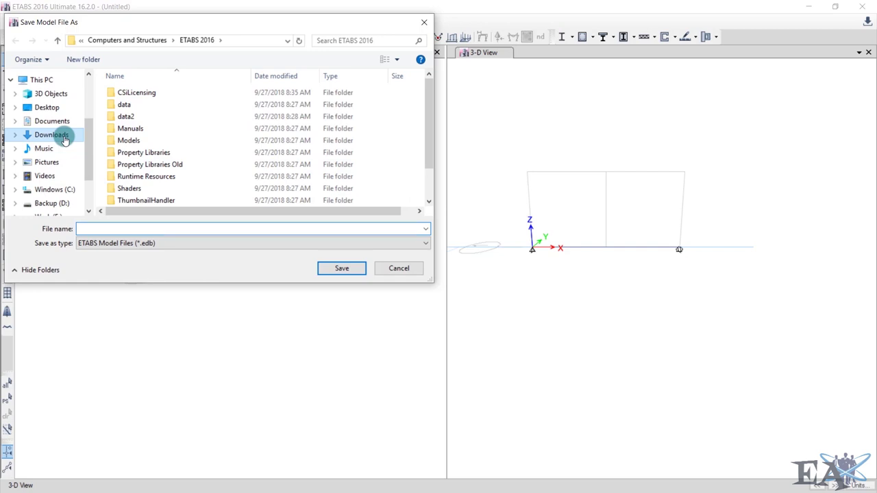
click(51, 121)
scroll(176, 130, down, 2)
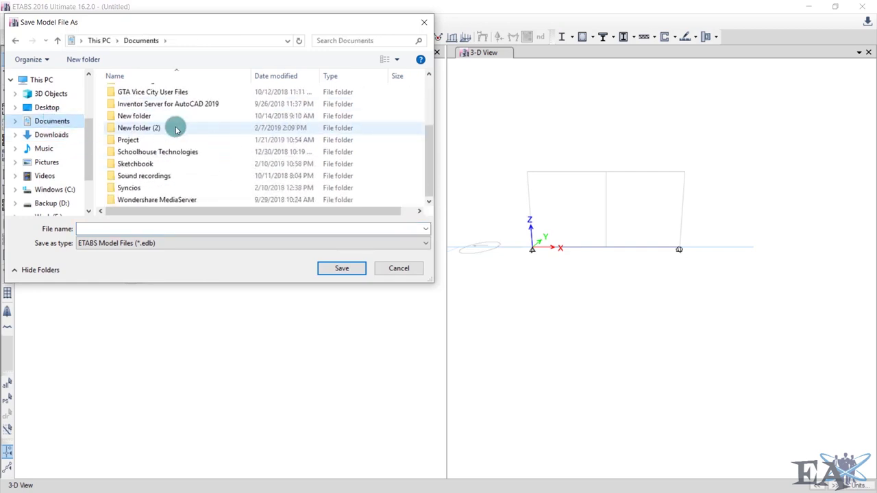
click(83, 59)
text(etabs pra)
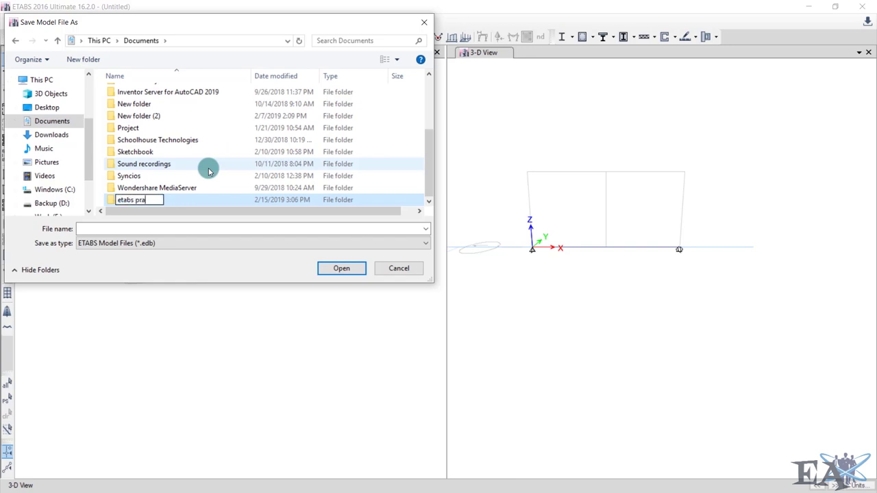
text(ctice)
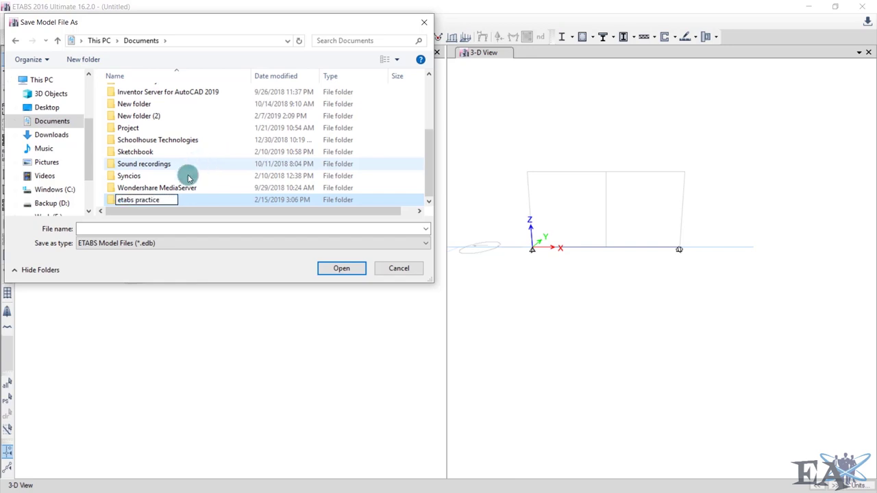
key(Return)
double_click(155, 202)
- Save the model as "etabs" in the etabs practice folder and run the analysis
click(166, 228)
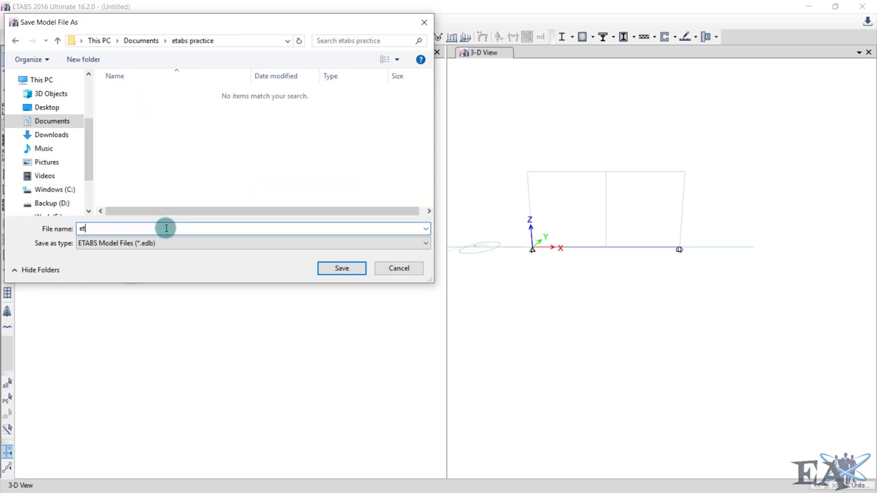
text(etabs)
key(Return)
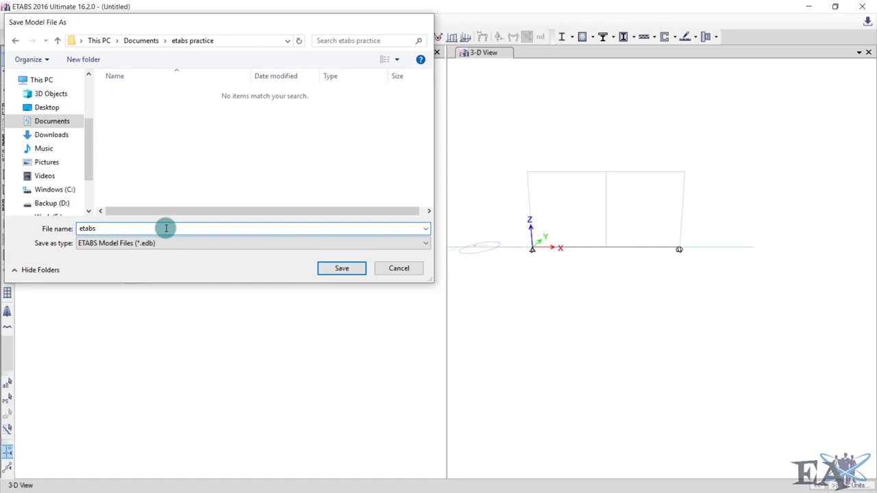
key(F5)
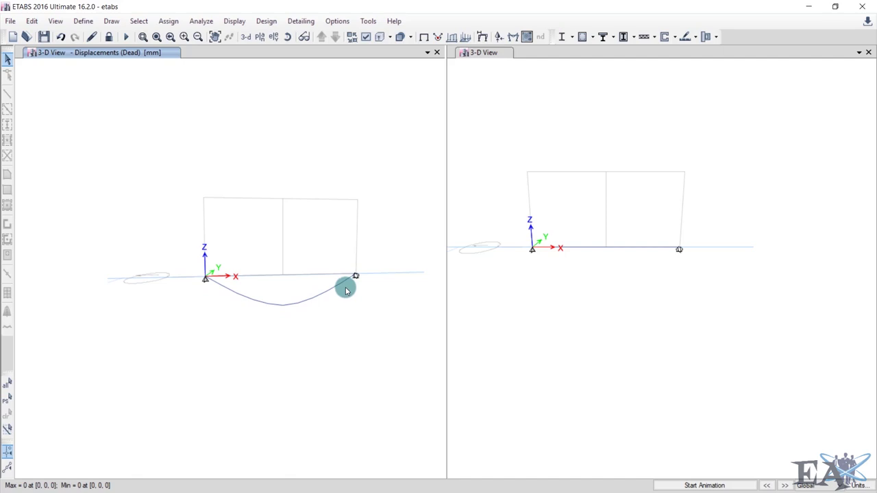
- Examine the beam's deformed shape under the Dead case by playing and stopping its animation
mouse_move(355, 277)
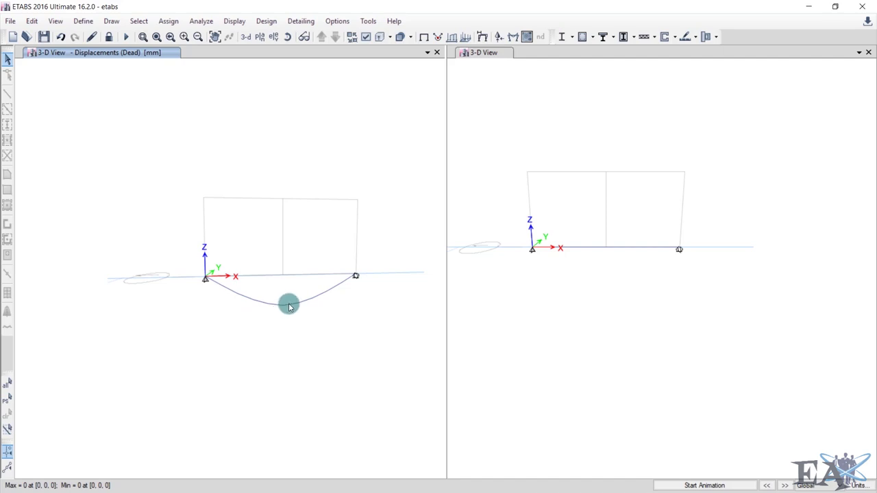
click(690, 486)
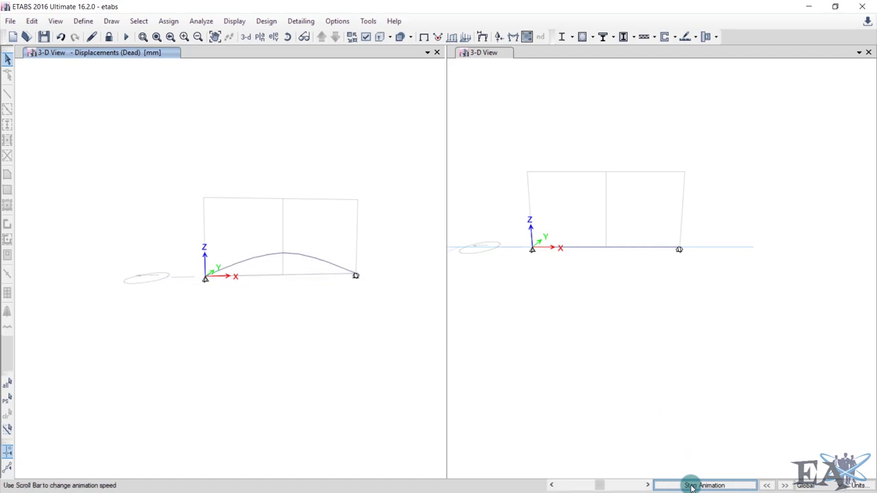
click(691, 485)
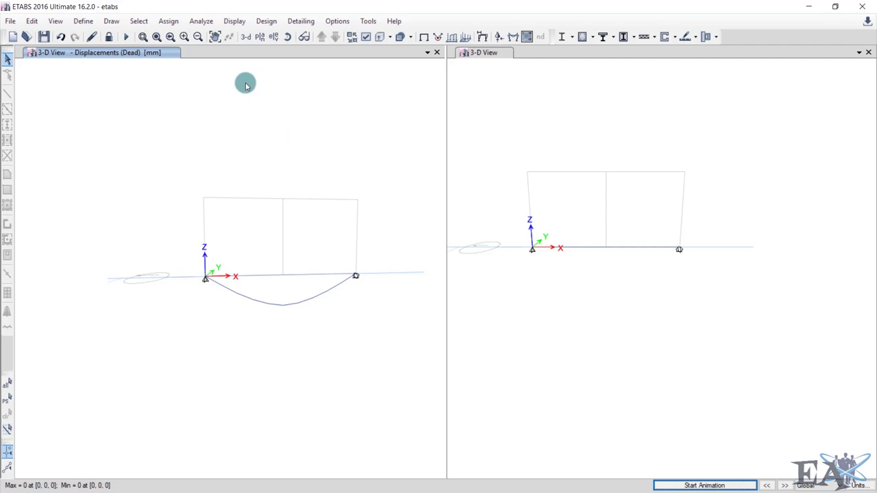
- Display the vertical Fz support reactions for the Dead case as arrows
click(233, 21)
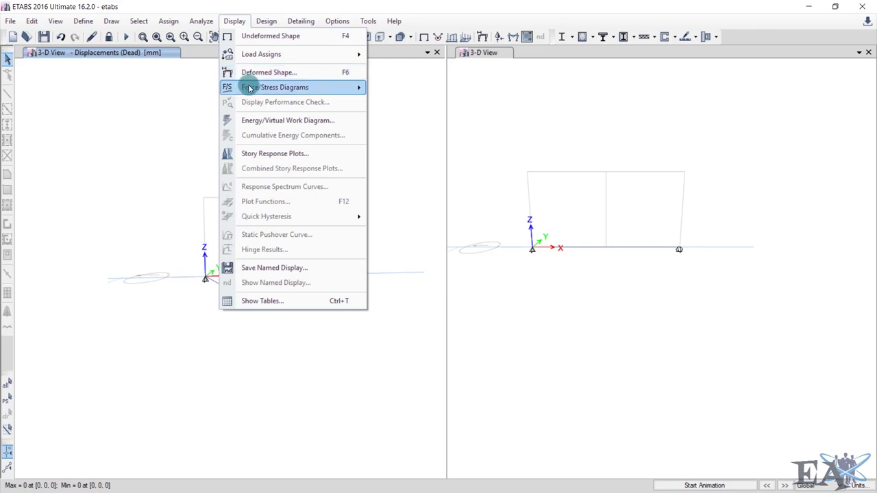
mouse_move(250, 89)
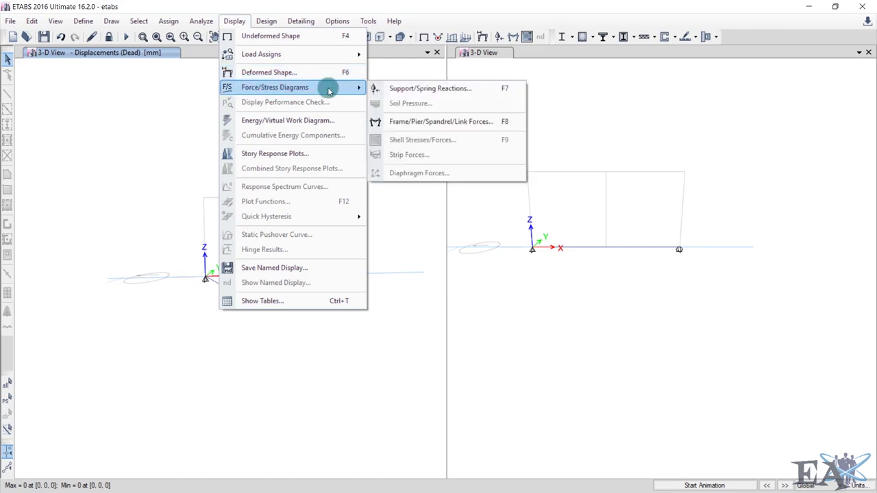
click(424, 95)
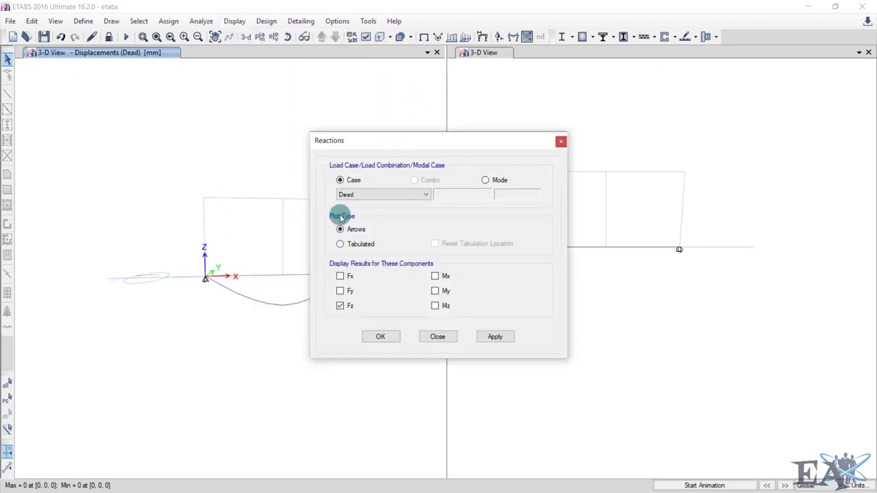
click(379, 337)
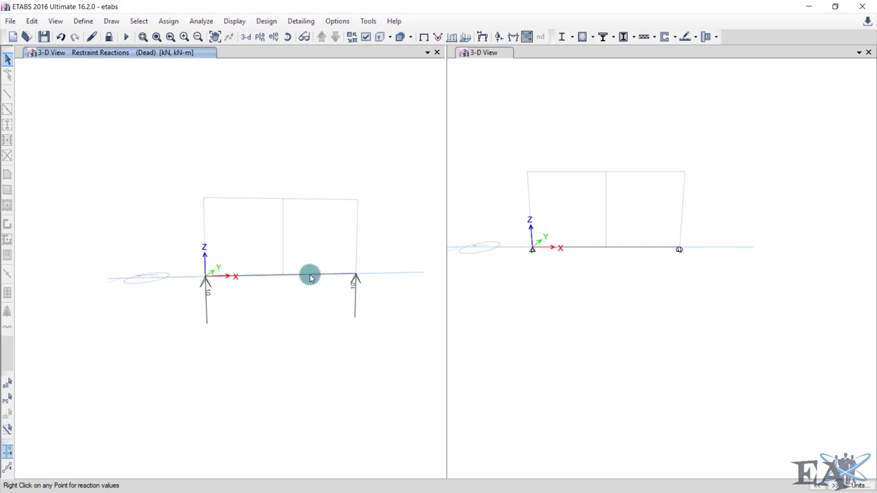
- Display the beam's filled Shear 2-2 diagram for the Dead case and query a value along the beam
click(238, 22)
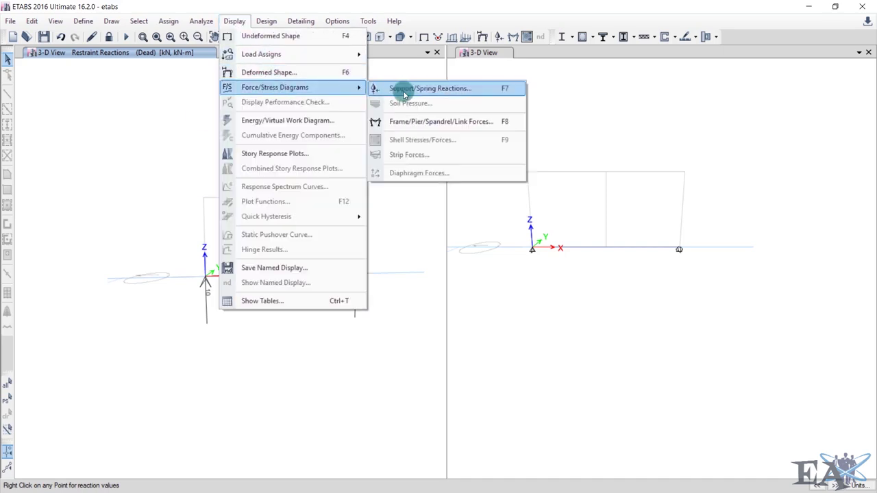
click(414, 127)
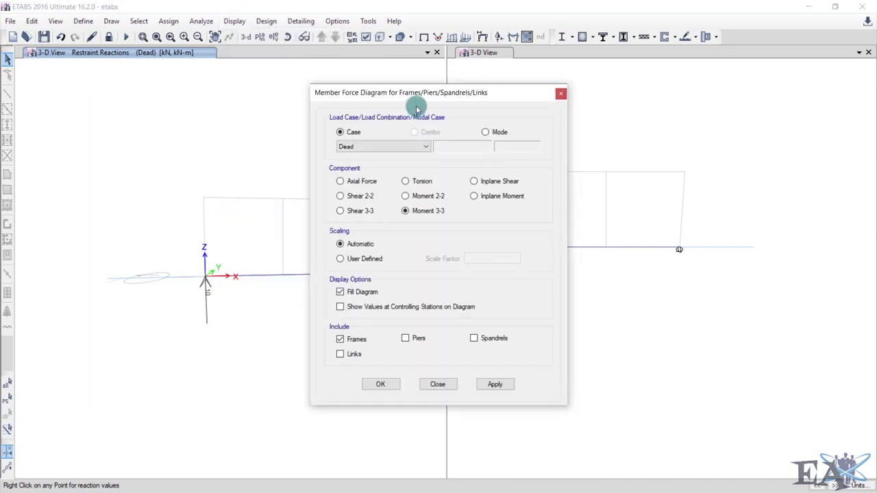
click(349, 148)
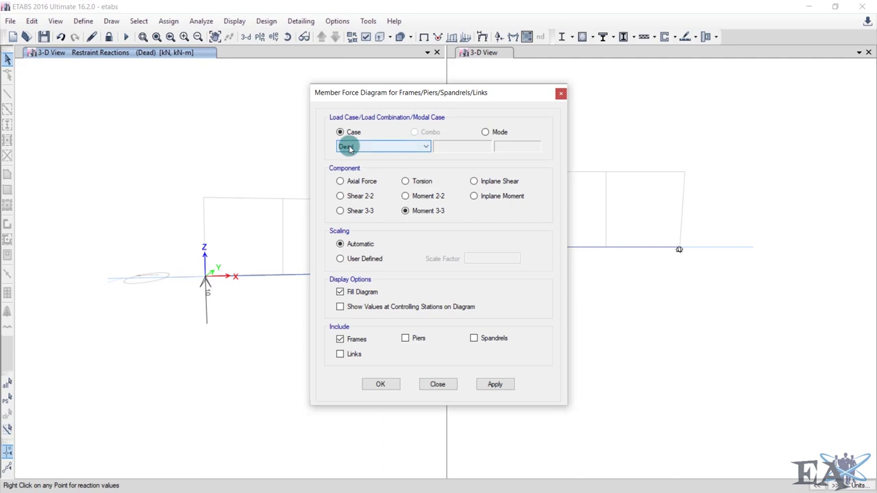
click(352, 182)
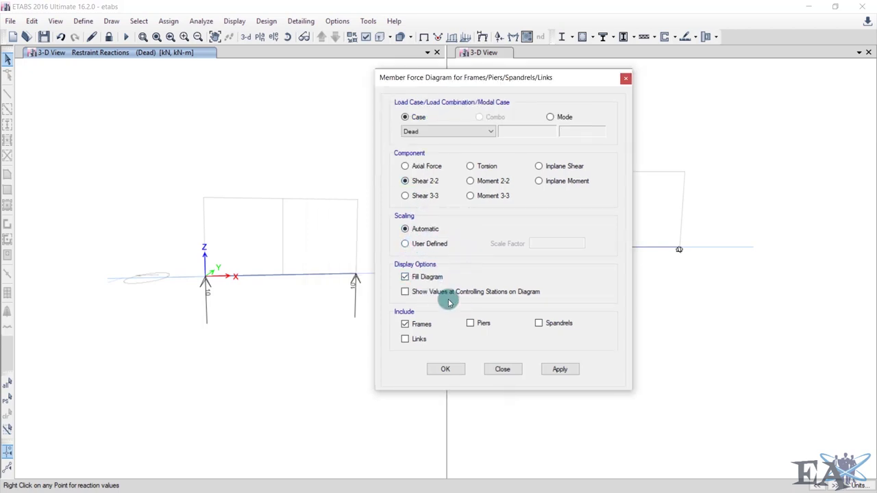
click(442, 372)
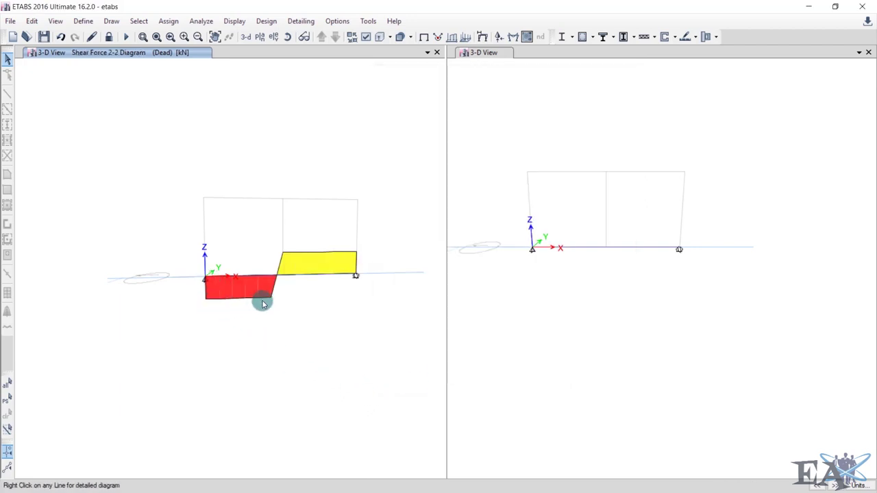
click(329, 272)
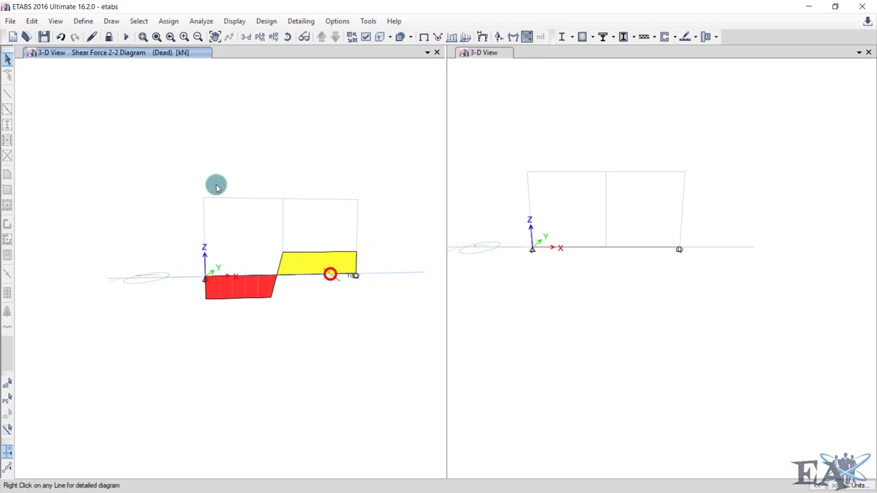
- Redisplay the Dead case Shear 2-2 diagram without fill, showing values at controlling stations
click(233, 26)
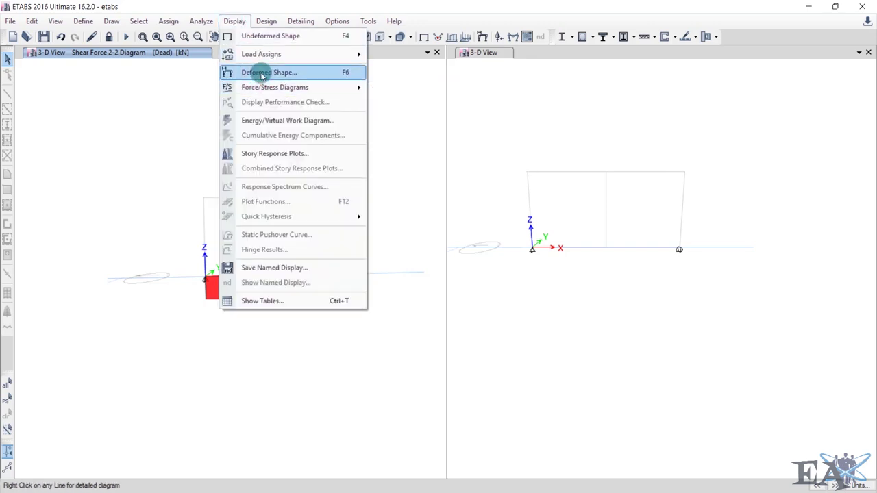
mouse_move(263, 85)
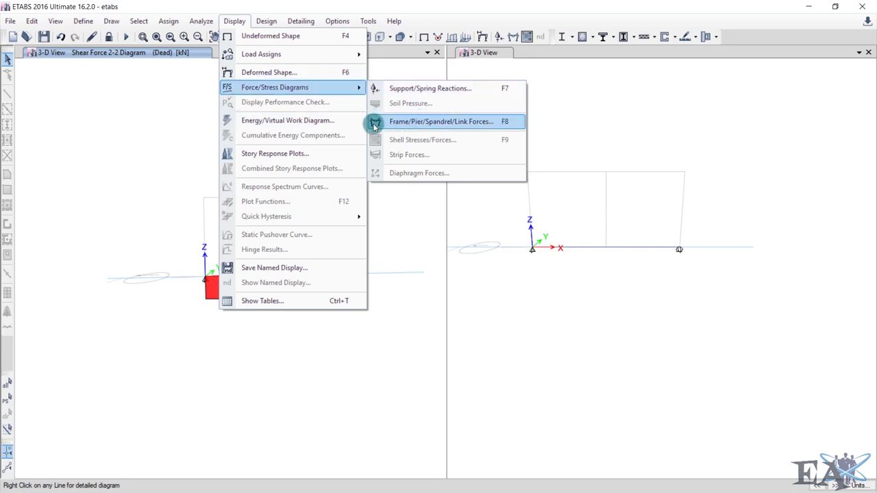
click(510, 39)
click(511, 38)
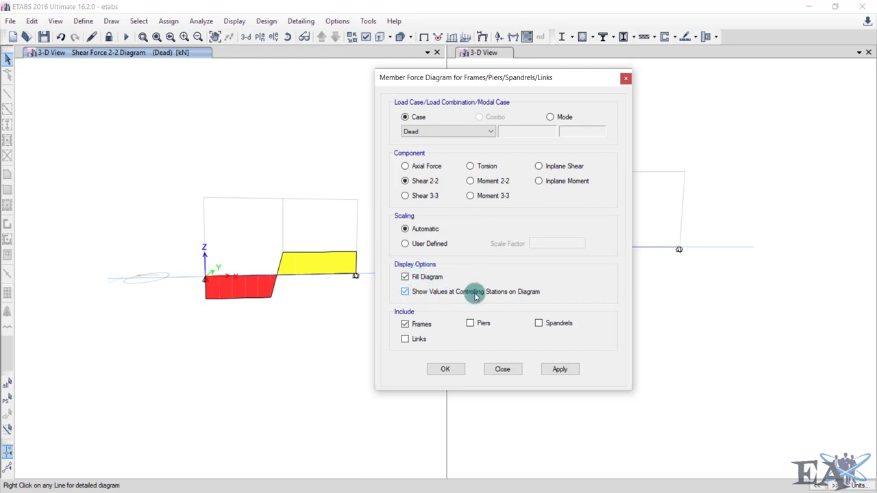
click(422, 278)
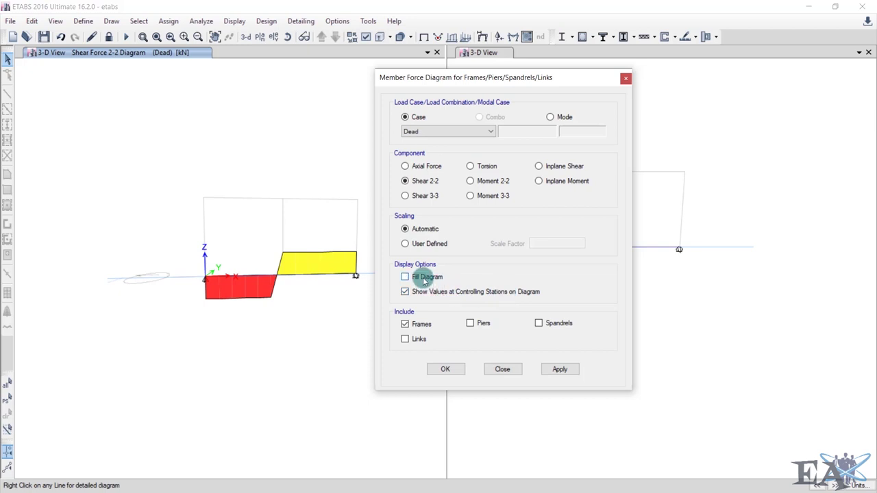
click(457, 369)
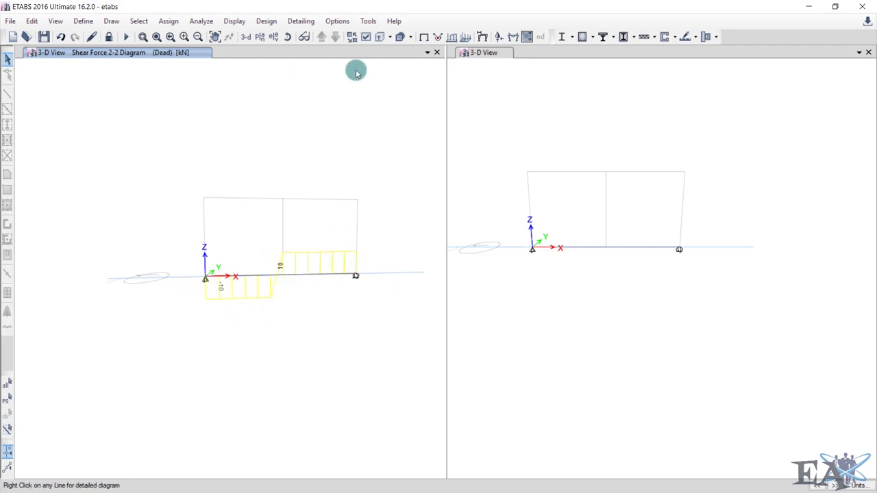
- Display the beam's Moment 3-3 diagram for the Dead case, unfilled with values at controlling stations
click(512, 38)
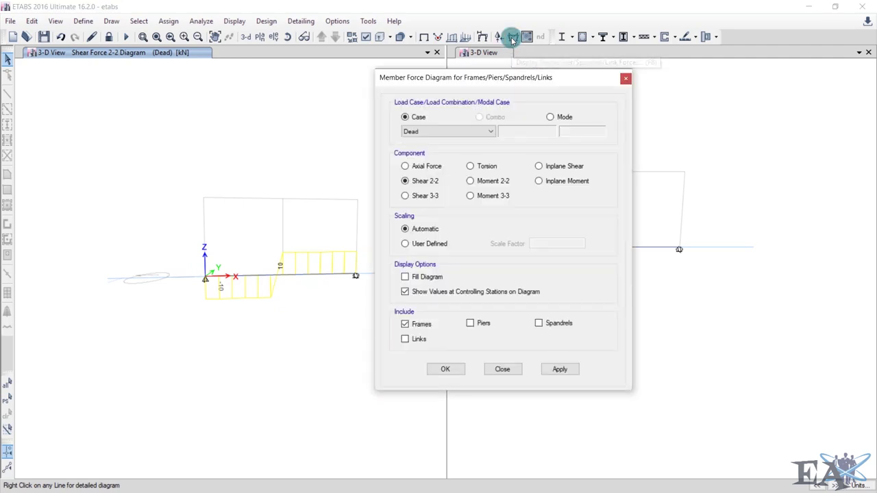
click(496, 197)
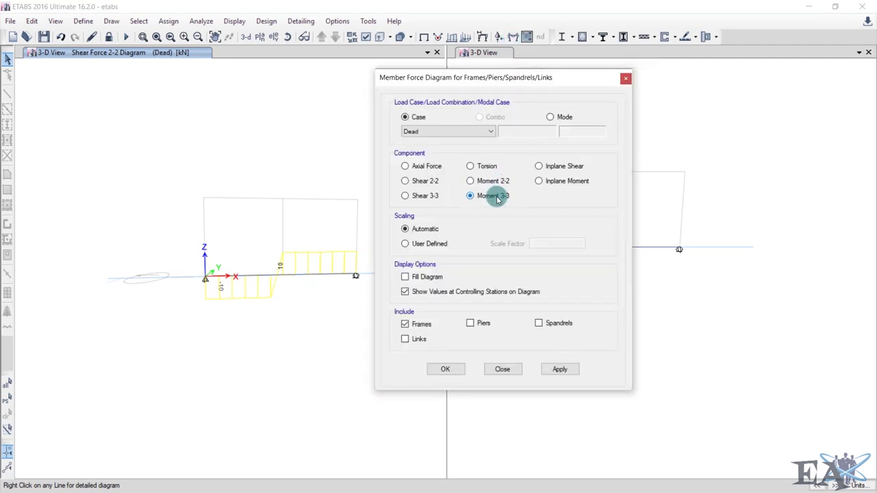
click(445, 370)
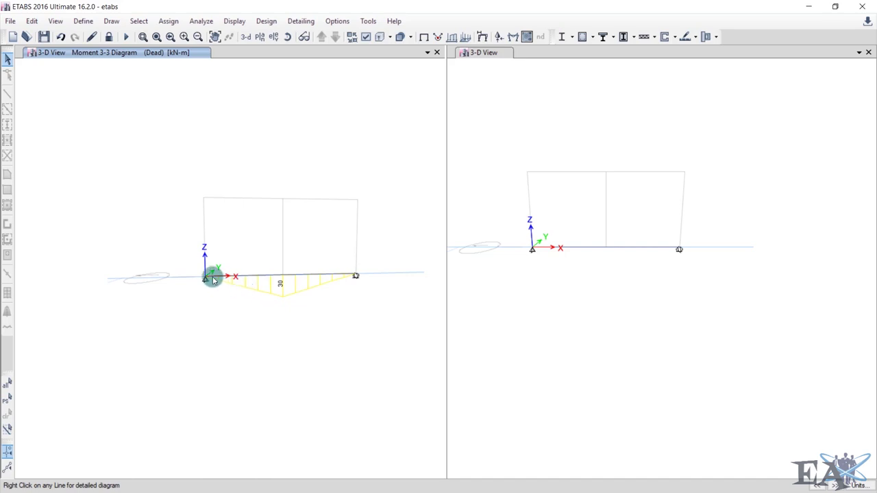
- Query the moment along the beam and show its detailed load, shear, moment and deflection diagrams for the Dead case
mouse_move(228, 272)
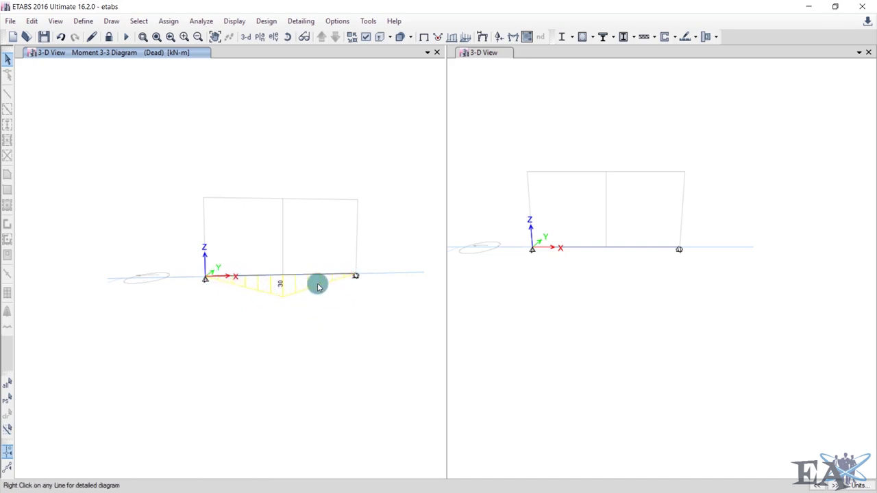
mouse_move(313, 276)
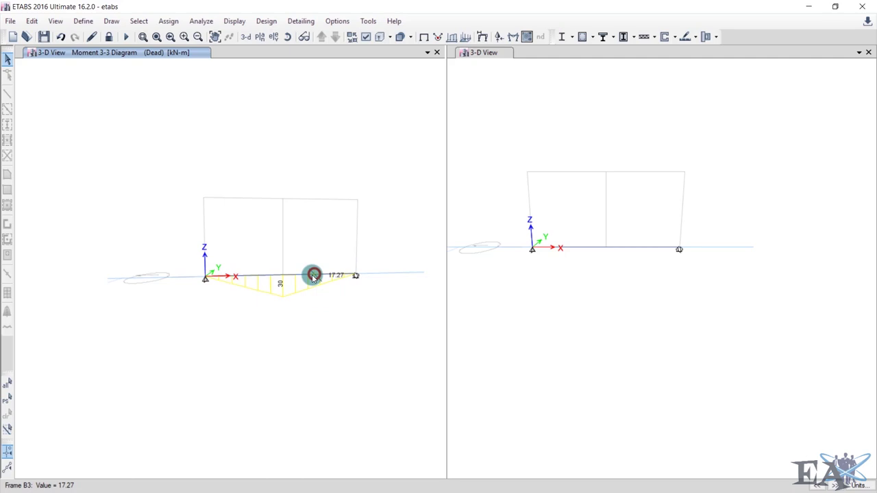
click(313, 276)
right_click(311, 277)
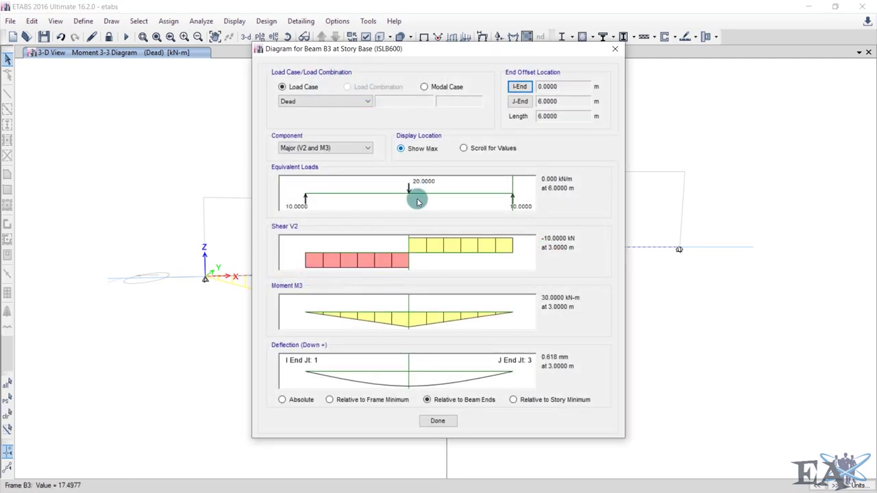
click(313, 102)
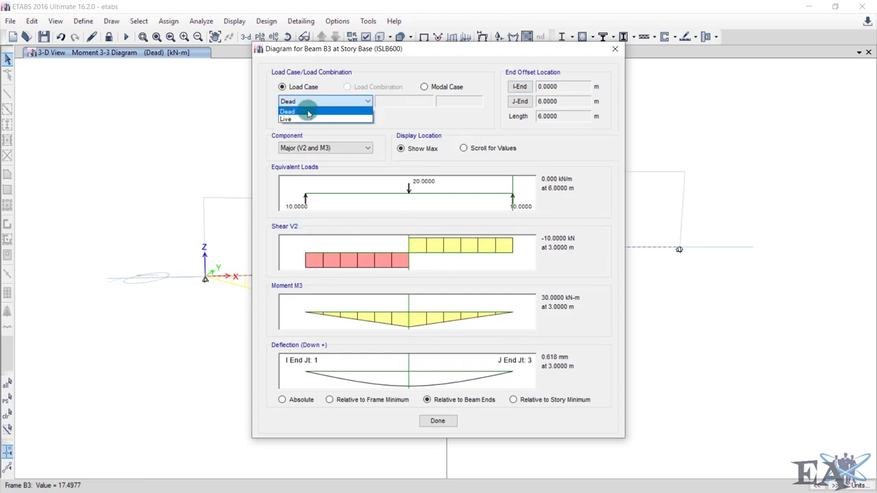
click(309, 104)
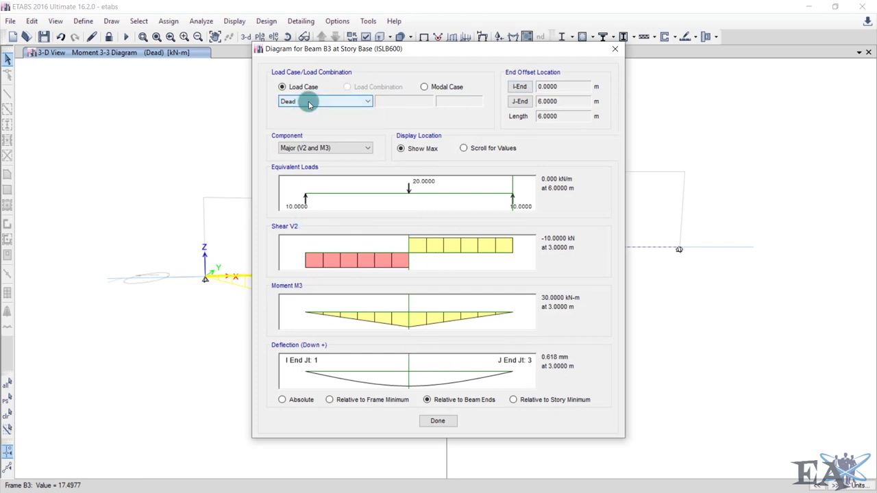
- Inspect the beam's major-component load, shear, moment and deflection diagrams, scrolling for values along the span, and close the detailed diagrams
click(315, 148)
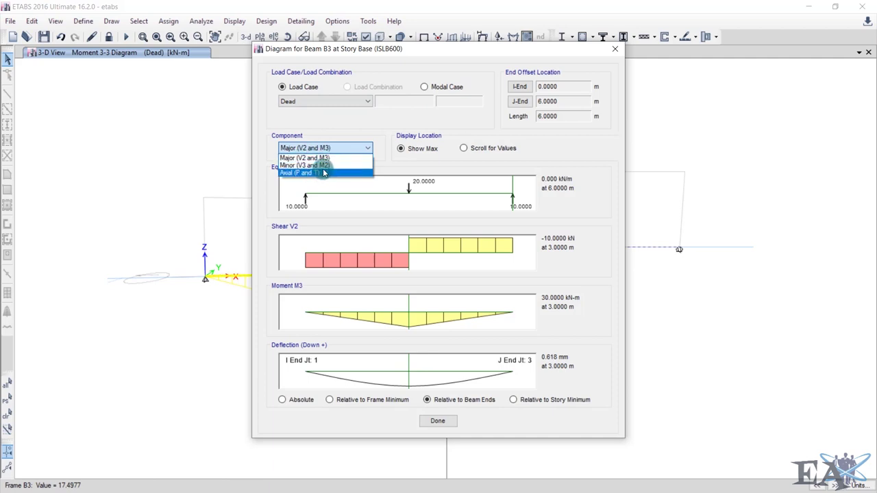
click(354, 127)
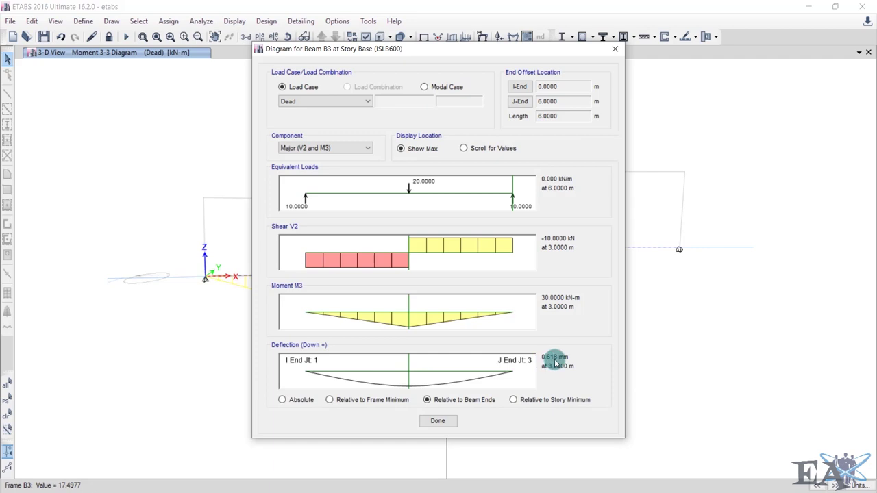
drag(405, 49, 544, 21)
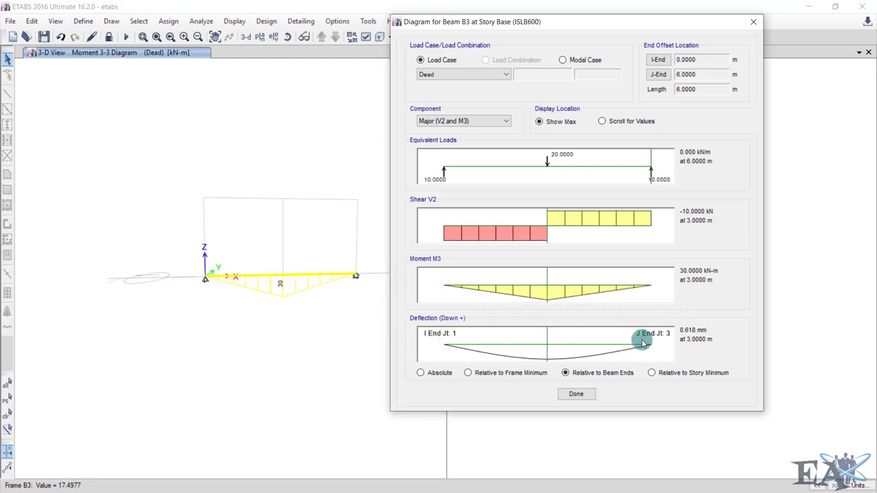
click(602, 123)
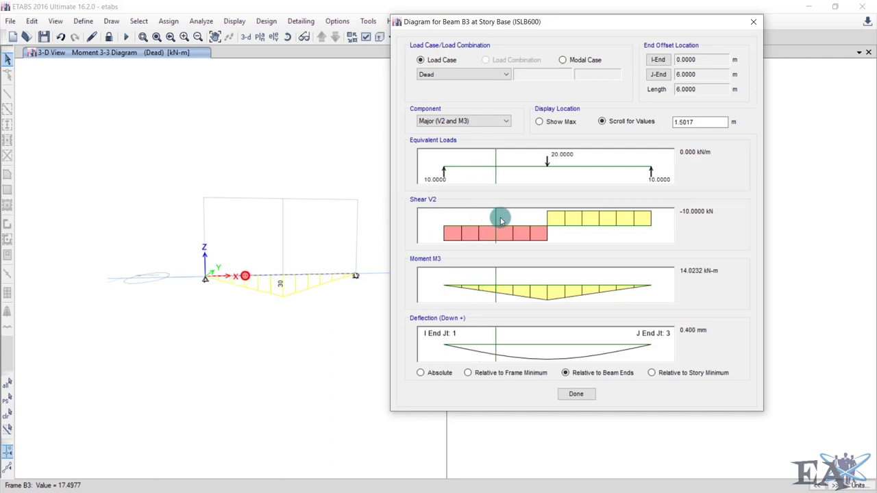
click(716, 120)
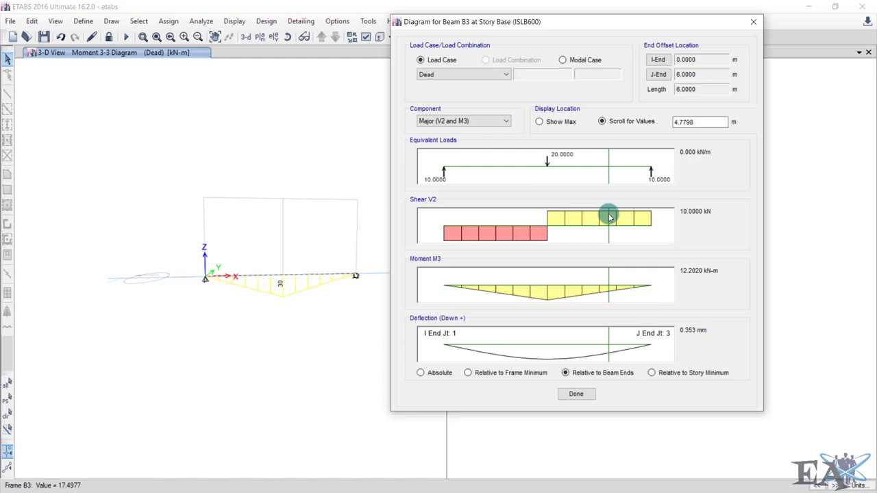
click(570, 396)
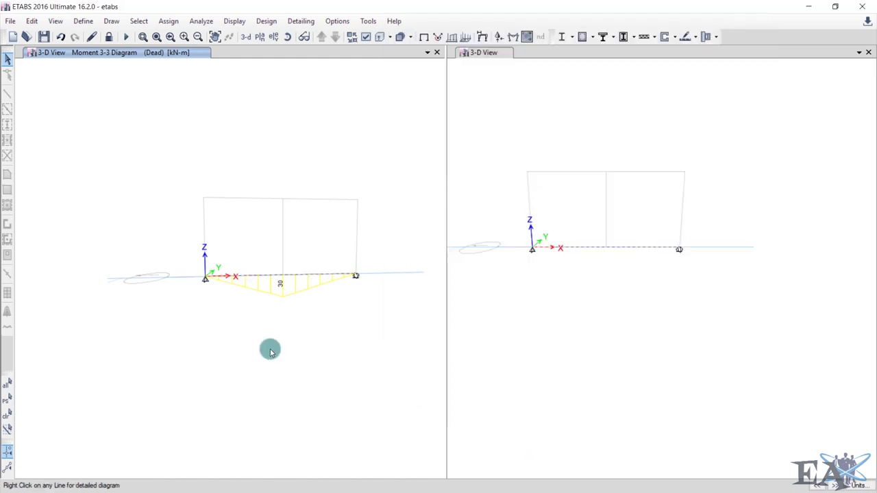
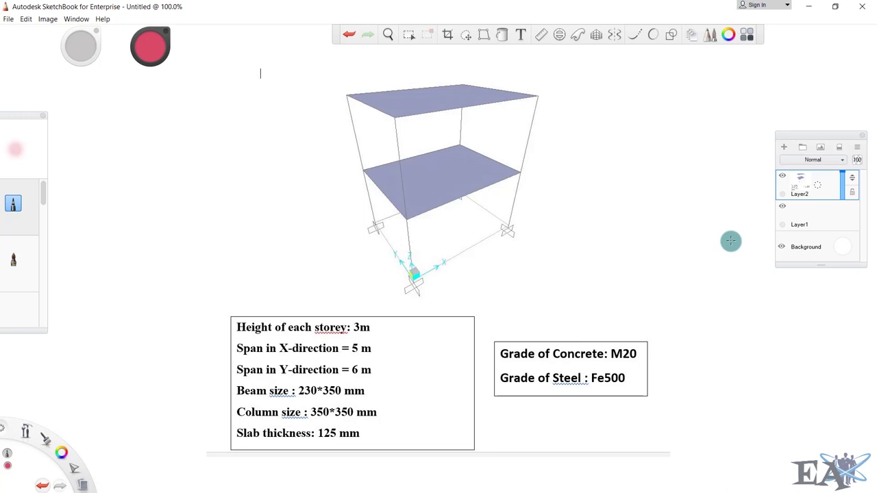
- Switch to SketchBook and mark the three floor levels beside the frame, labelling each storey height 3 m
drag(508, 225, 546, 223)
drag(521, 170, 544, 168)
drag(543, 95, 568, 93)
mouse_move(544, 192)
mouse_down()
mouse_move(549, 205)
mouse_move(539, 215)
mouse_move(569, 199)
mouse_move(577, 212)
mouse_up()
mouse_move(554, 123)
mouse_down()
mouse_move(555, 139)
mouse_move(590, 123)
mouse_move(594, 142)
mouse_up()
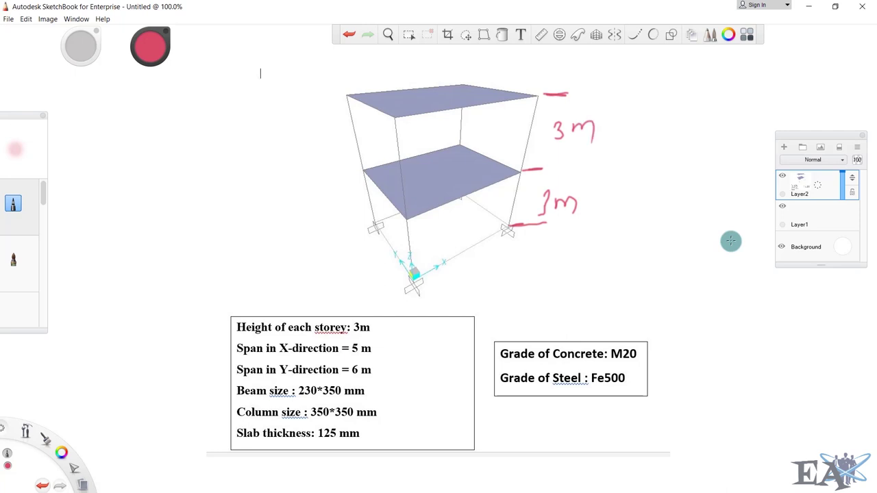
- Mark the frame's base spans, labelling the X-direction span 5 m and the Y-direction span 6 m
drag(471, 253, 487, 244)
drag(413, 279, 427, 294)
drag(508, 225, 518, 241)
mouse_move(473, 266)
mouse_down()
mouse_move(463, 278)
mouse_move(485, 262)
mouse_move(503, 267)
mouse_up()
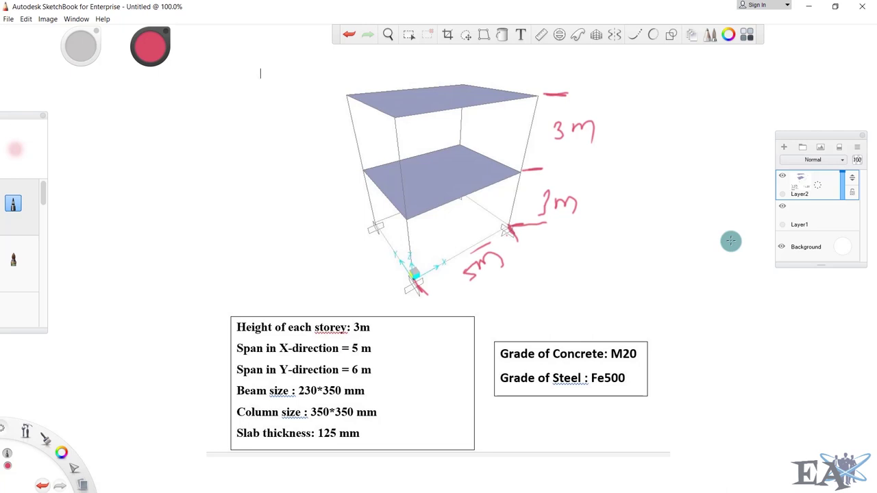
drag(365, 228, 343, 243)
drag(404, 288, 392, 297)
mouse_move(351, 263)
mouse_down()
mouse_move(343, 278)
mouse_move(368, 270)
mouse_move(372, 284)
mouse_up()
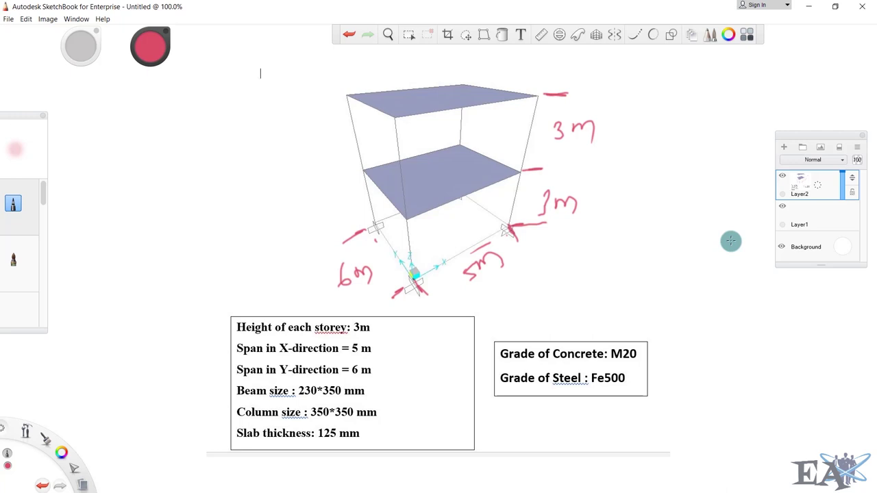
- Trace the beams around both floor slabs and sketch a rectangular beam section beside the frame labelled 230 by 350
drag(407, 220, 513, 175)
mouse_move(469, 134)
mouse_down()
mouse_move(477, 131)
mouse_move(466, 141)
mouse_move(514, 176)
mouse_move(424, 152)
mouse_move(367, 176)
mouse_move(411, 218)
mouse_up()
mouse_move(351, 100)
mouse_down()
mouse_move(387, 118)
mouse_move(524, 90)
mouse_up()
mouse_move(448, 80)
mouse_down()
mouse_move(483, 85)
mouse_move(465, 73)
mouse_move(346, 105)
mouse_up()
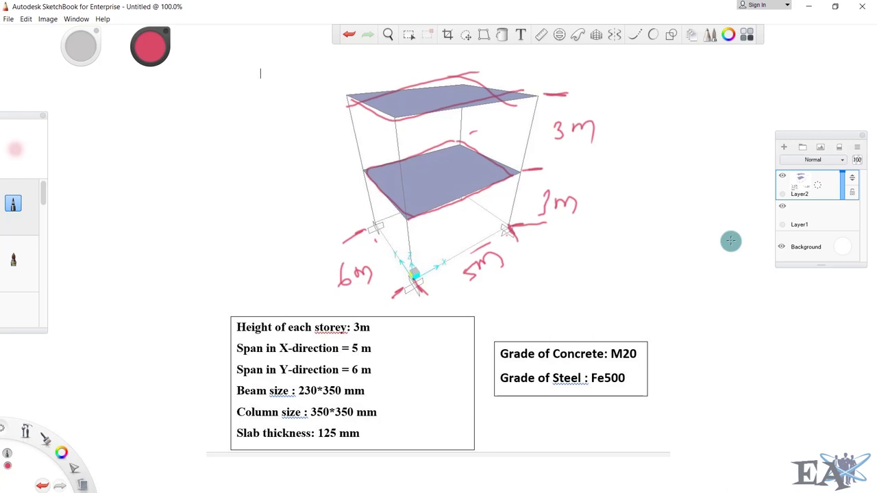
mouse_move(647, 167)
mouse_down()
mouse_move(710, 161)
mouse_move(719, 225)
mouse_move(722, 248)
mouse_move(658, 257)
mouse_up()
mouse_move(657, 130)
mouse_down()
mouse_move(671, 148)
mouse_move(693, 125)
mouse_up()
mouse_move(722, 186)
mouse_down()
mouse_move(724, 199)
mouse_move(734, 197)
mouse_move(754, 178)
mouse_up()
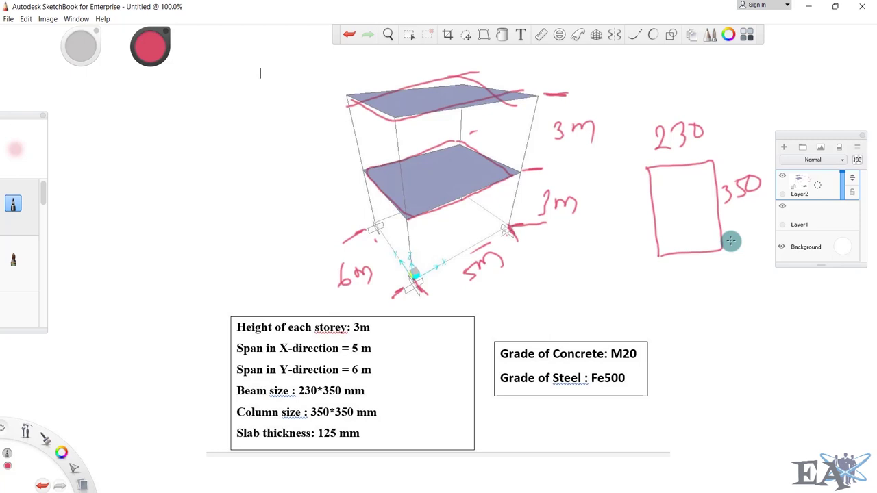
- Sketch a square column section labelled 350 by 350 and trace columns on both storeys of the frame
mouse_move(709, 332)
mouse_down()
mouse_move(770, 328)
mouse_move(785, 384)
mouse_move(714, 401)
mouse_up()
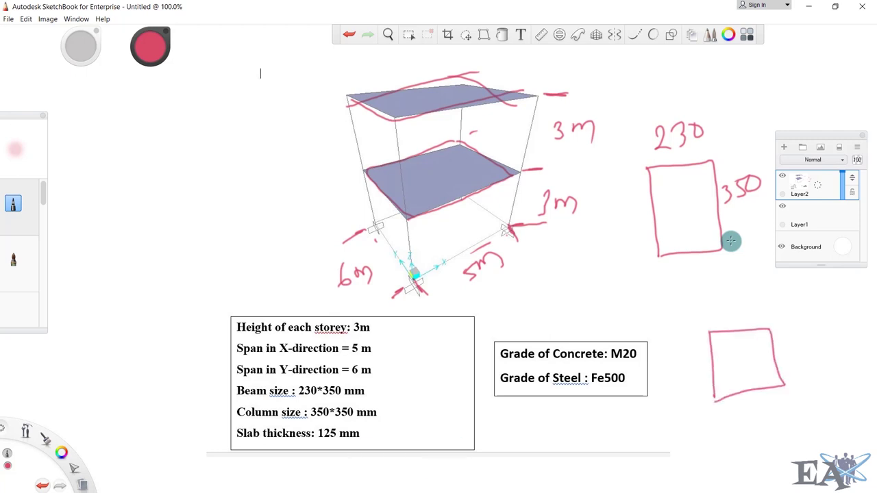
mouse_move(721, 303)
mouse_down()
mouse_move(725, 320)
mouse_move(759, 298)
mouse_up()
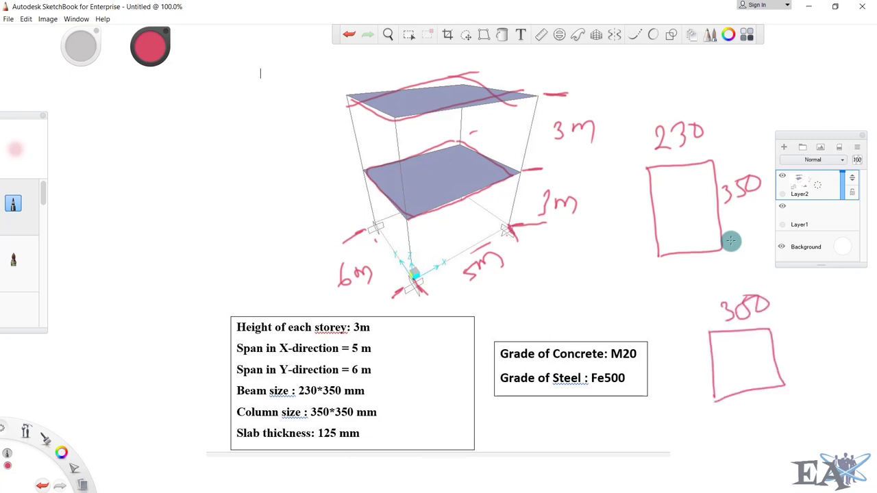
drag(406, 219, 416, 268)
drag(518, 176, 519, 231)
drag(365, 192, 380, 257)
drag(464, 109, 466, 156)
drag(532, 104, 530, 160)
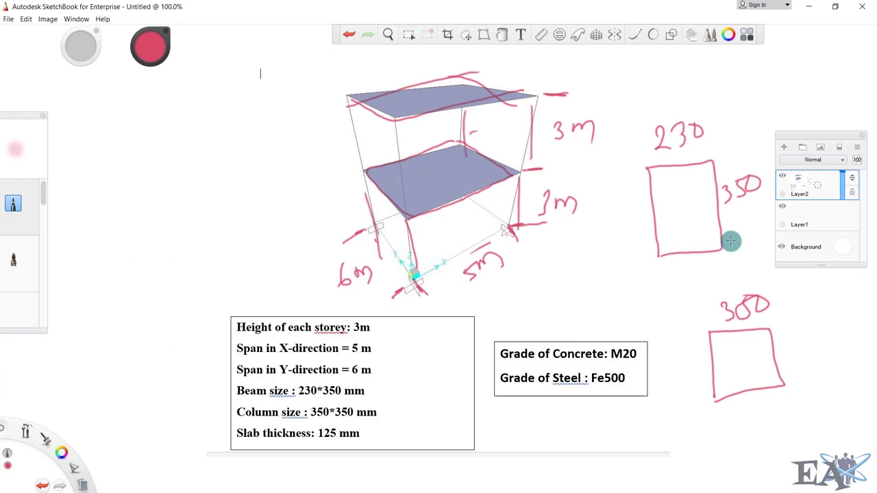
drag(786, 351, 788, 371)
drag(818, 345, 800, 369)
drag(832, 342, 828, 344)
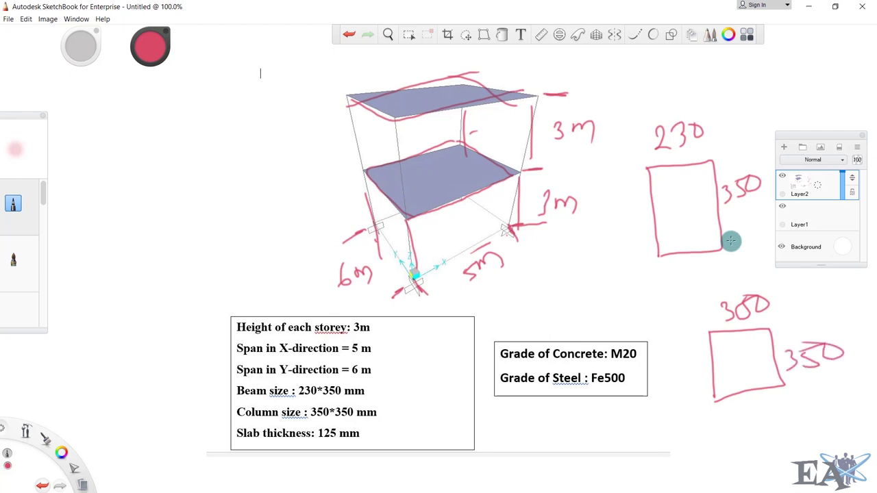
- Annotate the slab with hatching on the lower floor and two parallel lines beside the frame, and circle grades M20 and Fe500
mouse_move(442, 153)
mouse_down()
mouse_move(415, 182)
mouse_move(422, 189)
mouse_move(436, 166)
mouse_up()
drag(431, 184, 469, 171)
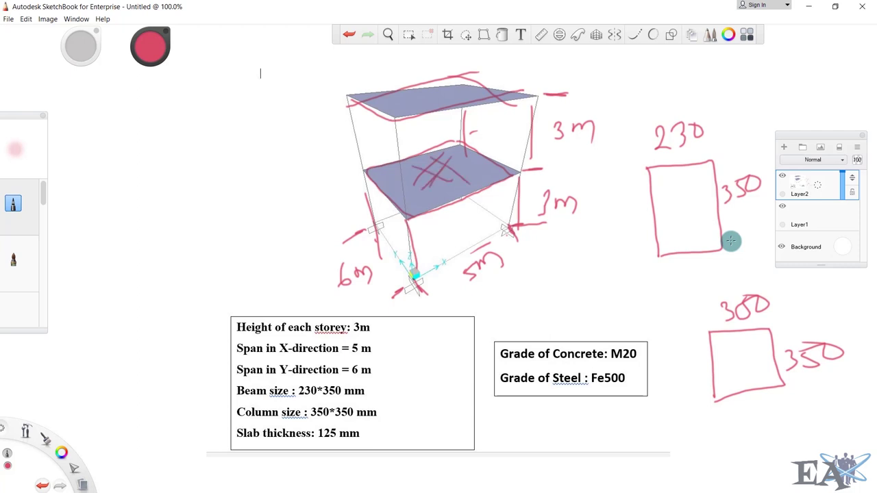
drag(131, 224, 239, 192)
drag(126, 266, 237, 222)
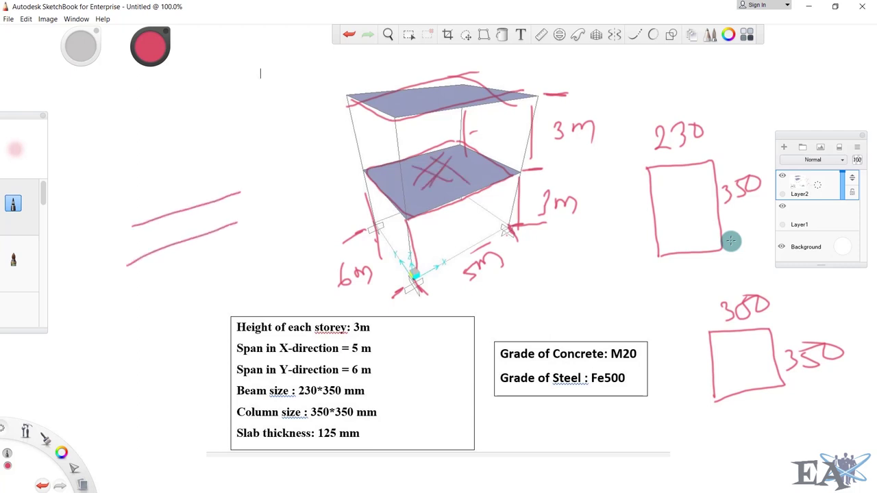
mouse_move(657, 338)
mouse_down()
mouse_move(610, 333)
mouse_move(659, 362)
mouse_move(574, 357)
mouse_up()
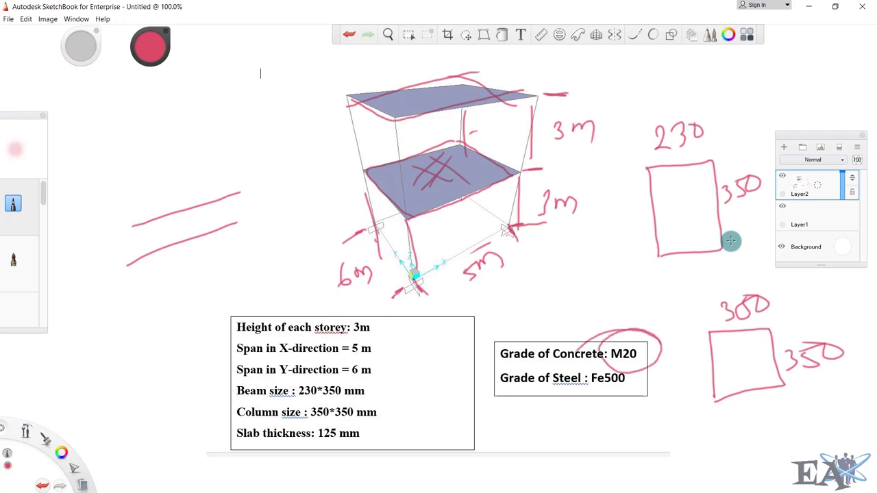
mouse_move(637, 370)
mouse_down()
mouse_move(587, 373)
mouse_move(534, 396)
mouse_up()
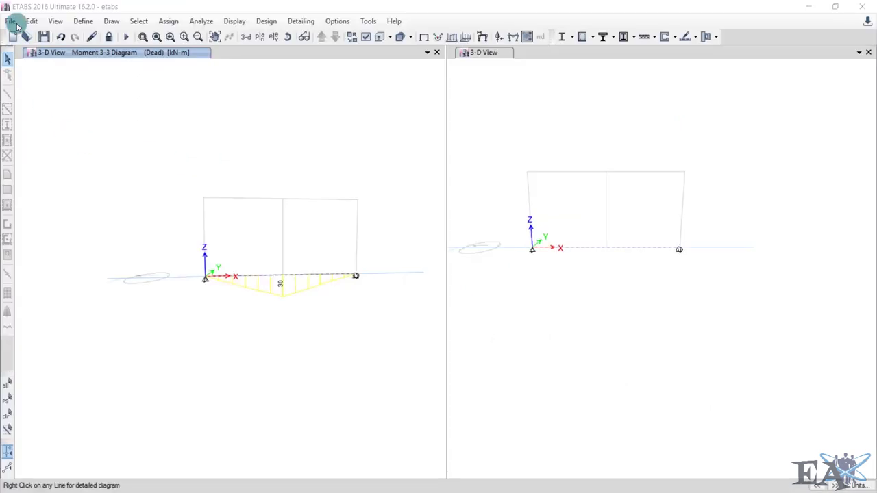
- Switch to ETABS, save the beam model and create a Grid Only model with built-in Metric SI, Indian, IS 800:2007 and IS 456:2000 settings
click(16, 22)
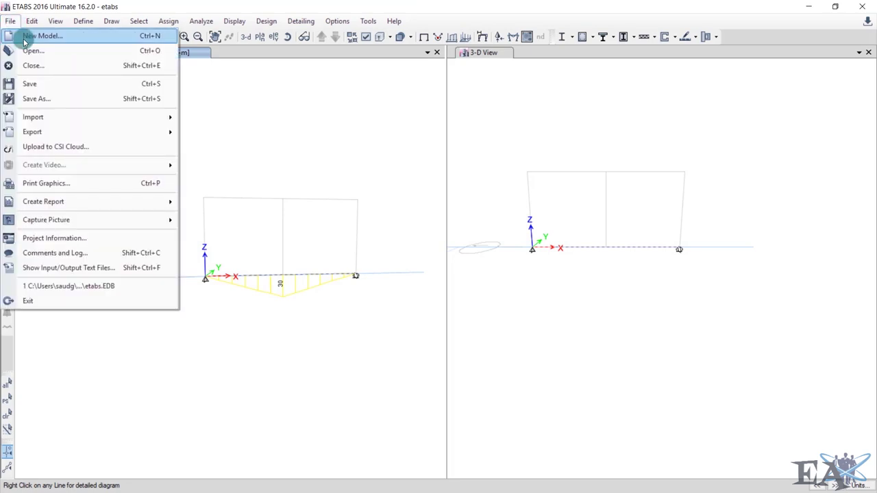
click(29, 34)
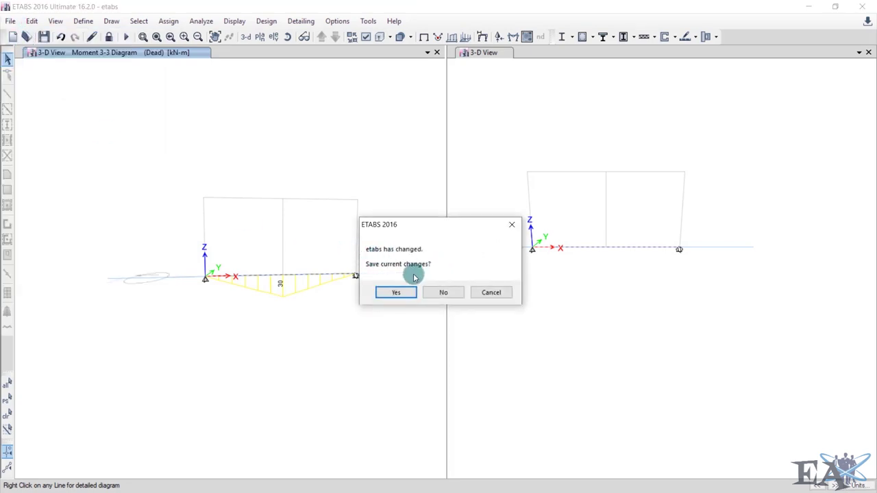
click(397, 292)
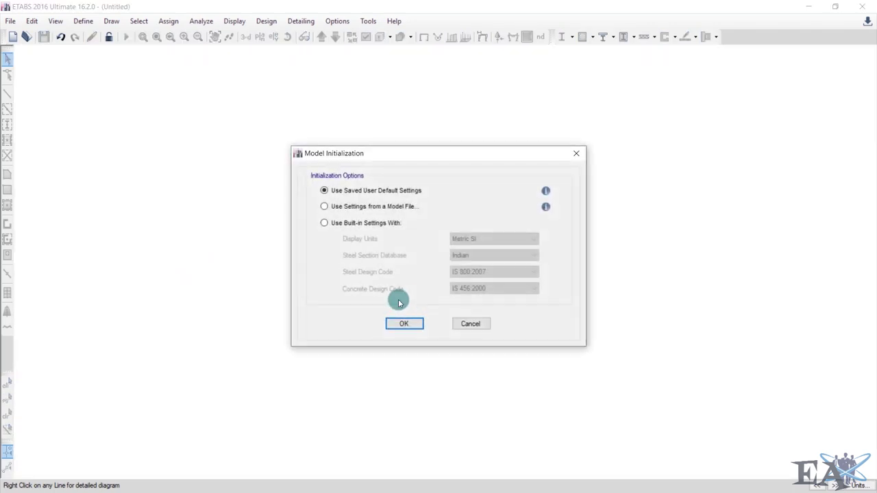
click(346, 226)
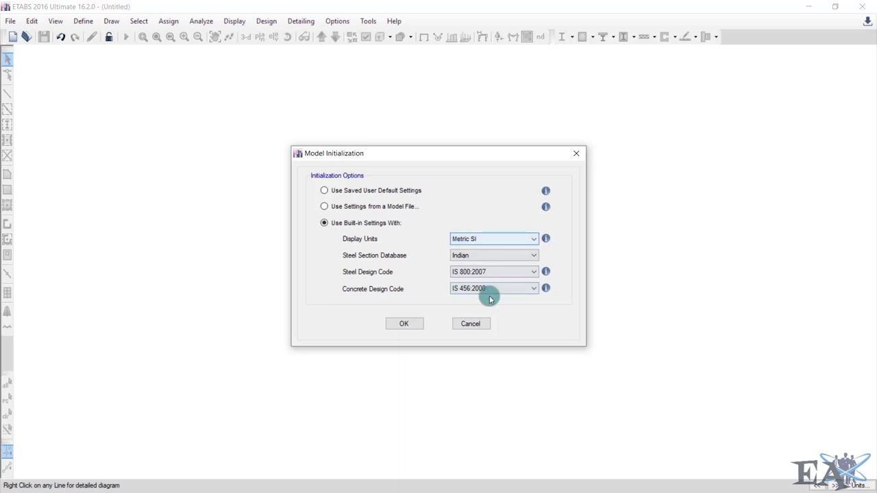
click(406, 324)
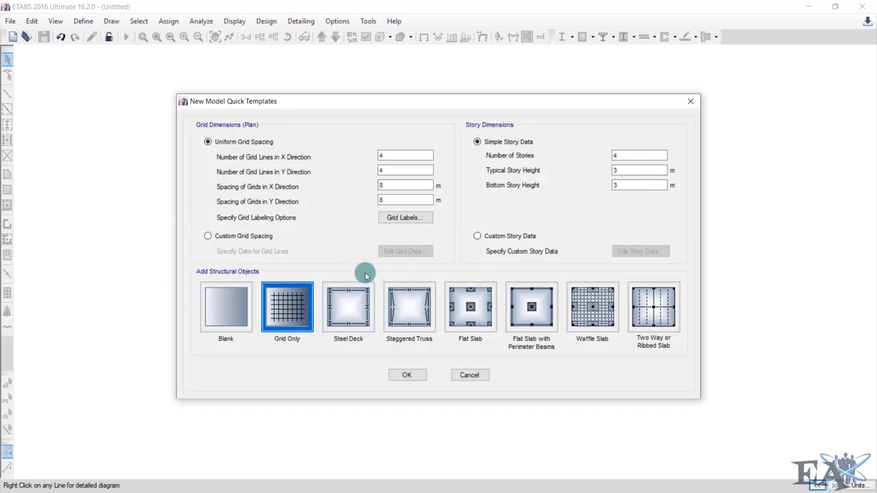
click(415, 378)
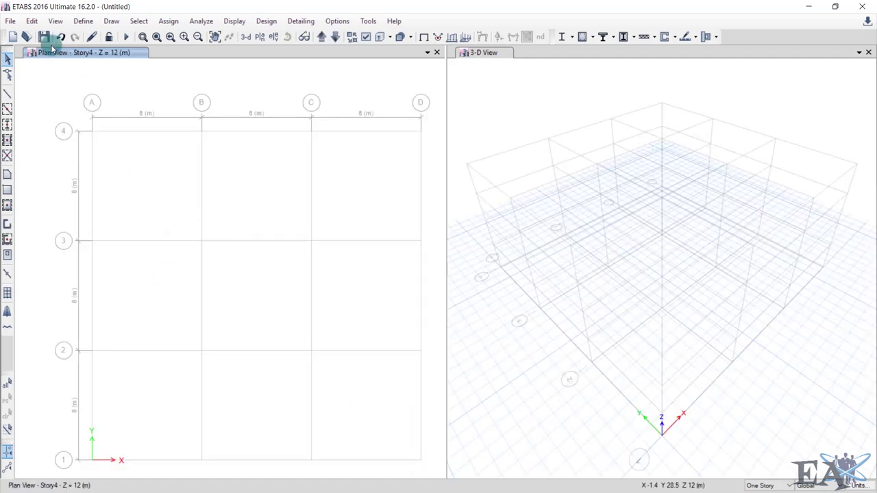
- Open the new model's story data for editing from the story and grid system settings
click(31, 22)
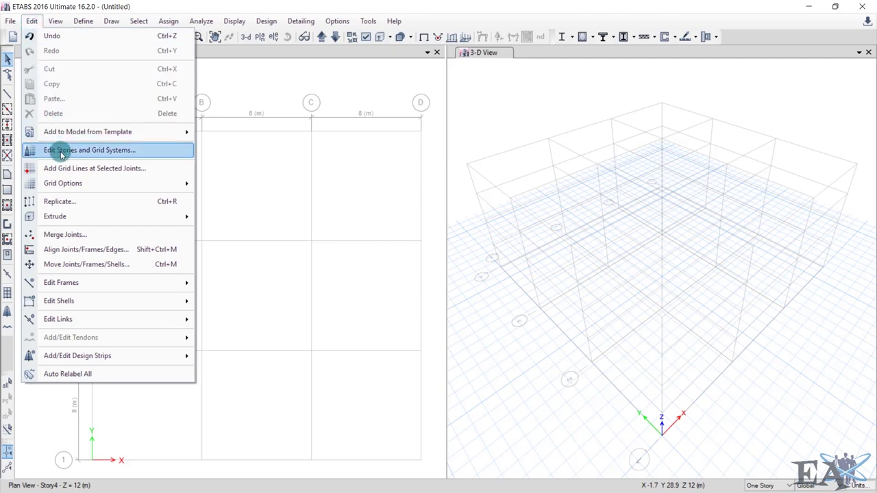
right_click(260, 175)
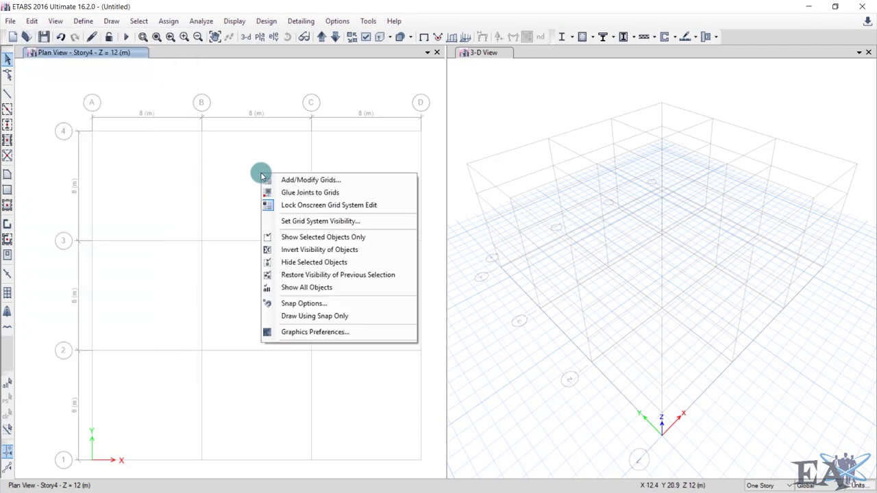
click(279, 178)
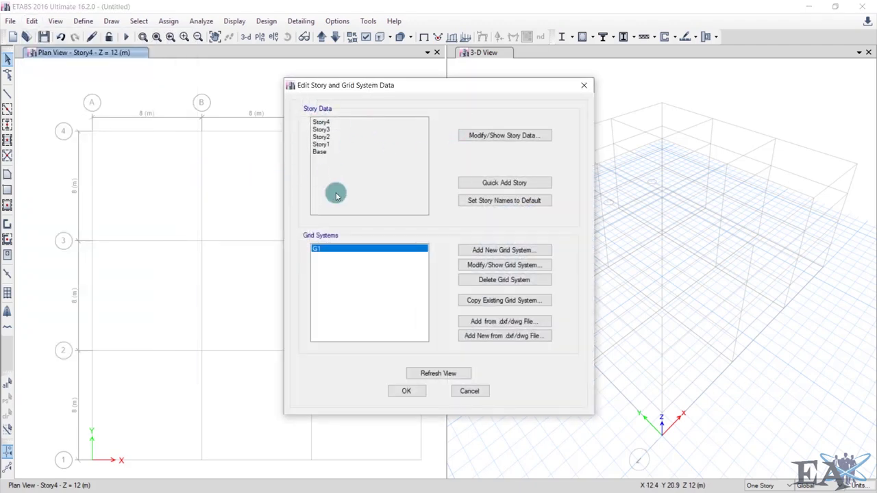
click(496, 136)
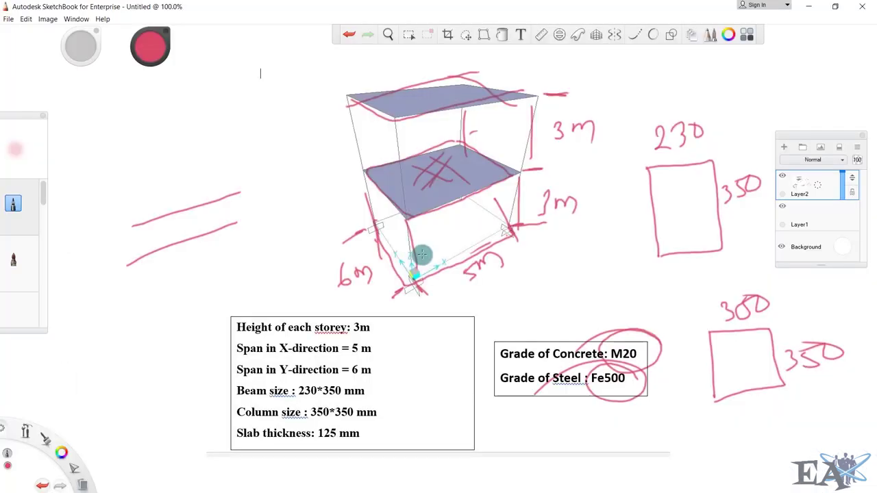
- Trace the base beams on the SketchBook frame and mark its base, first-floor and top-floor levels at the front column
mouse_move(375, 218)
mouse_down()
mouse_move(385, 255)
mouse_move(401, 272)
mouse_move(509, 224)
mouse_up()
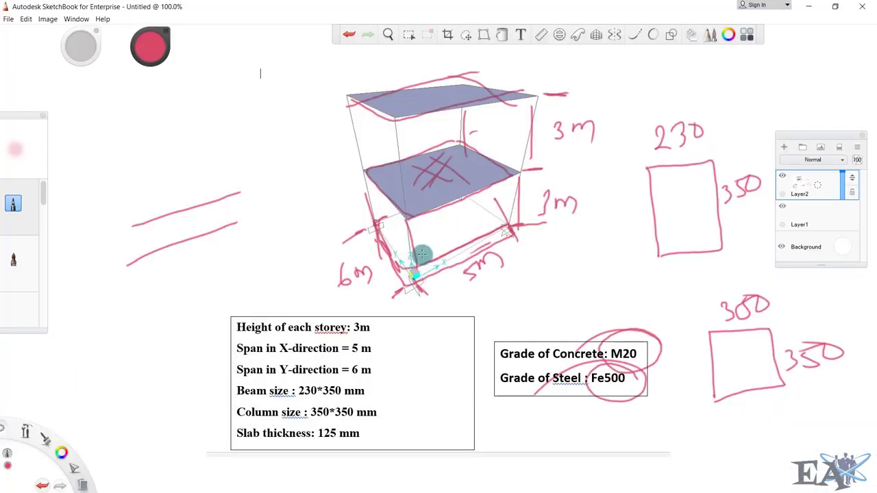
mouse_move(400, 274)
mouse_down()
mouse_move(476, 242)
mouse_move(417, 264)
mouse_up()
mouse_move(407, 216)
mouse_down()
mouse_move(503, 182)
mouse_move(417, 217)
mouse_up()
mouse_move(394, 121)
mouse_down()
mouse_move(524, 93)
mouse_move(396, 119)
mouse_up()
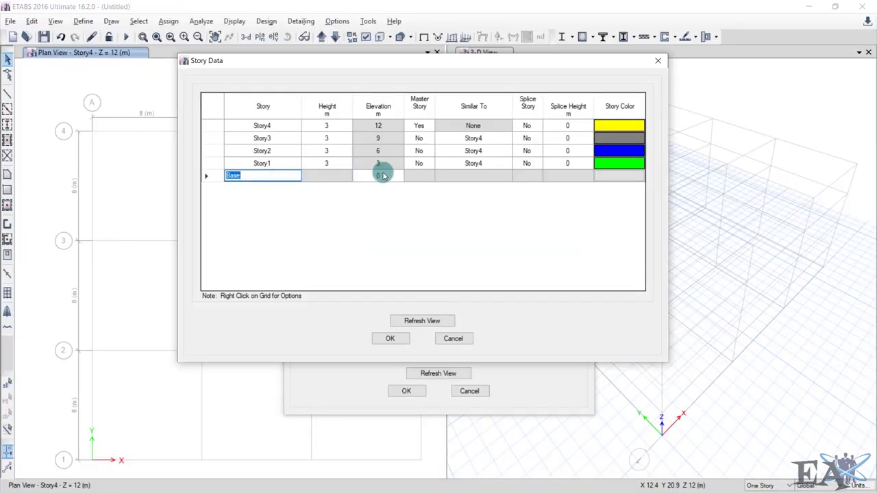
- Try a Story1 height of 4 m in the ETABS story data and set it back to 3 m
click(327, 162)
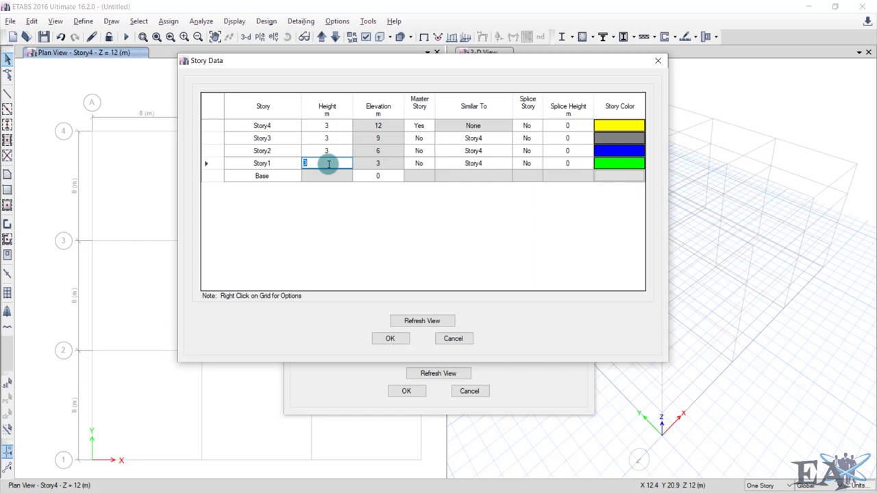
key(Return)
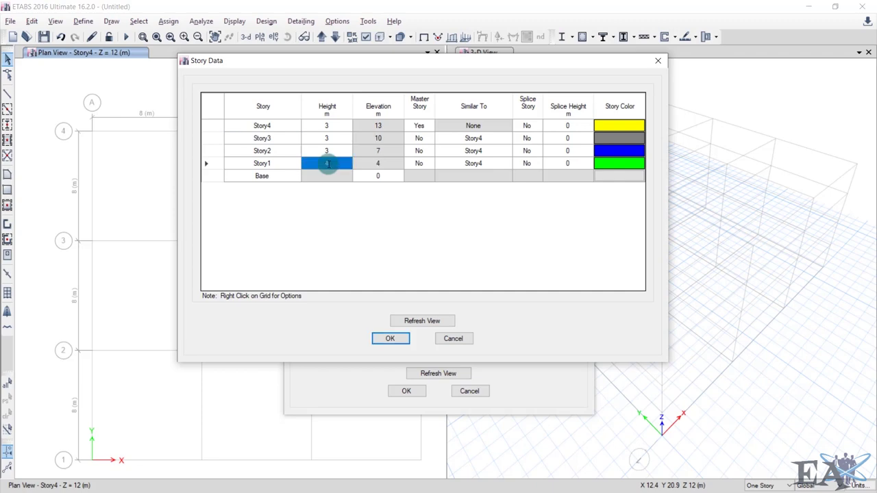
click(329, 165)
text(3)
key(Return)
click(329, 165)
- Set the Story2 height to 3 m and delete Story4 and Story3 together with their existing structure
click(331, 151)
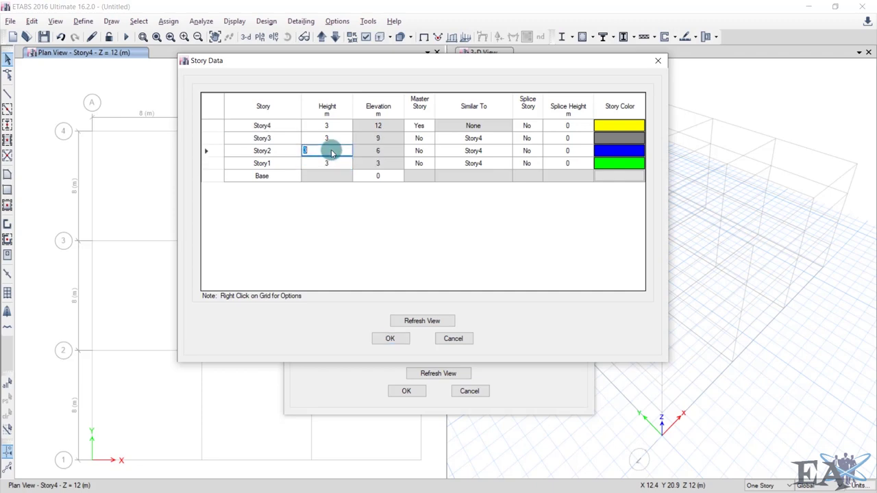
text(3)
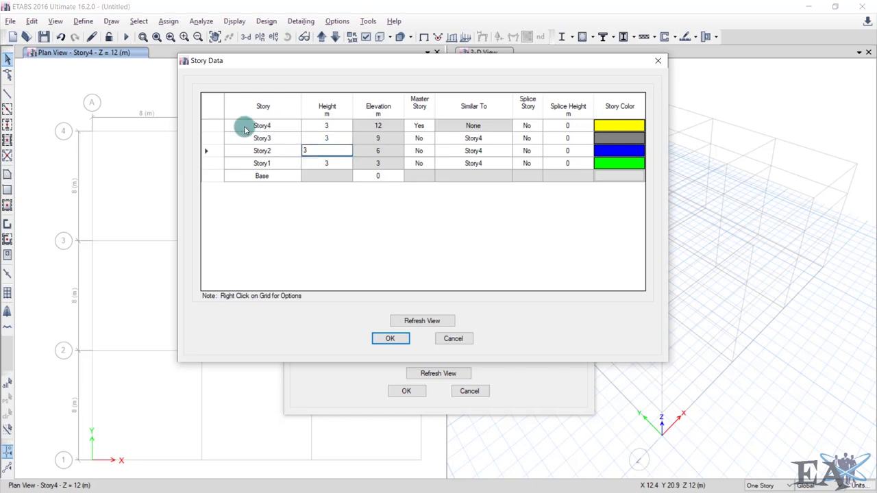
drag(211, 125, 211, 144)
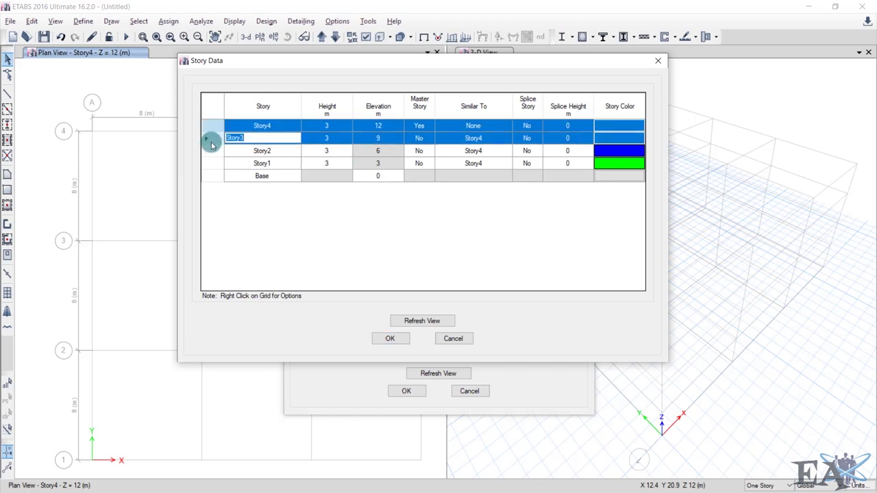
right_click(304, 128)
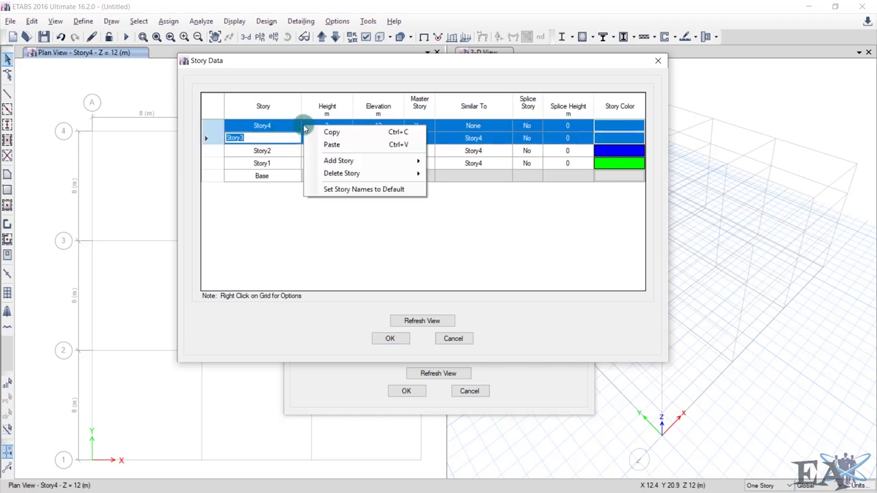
mouse_move(377, 174)
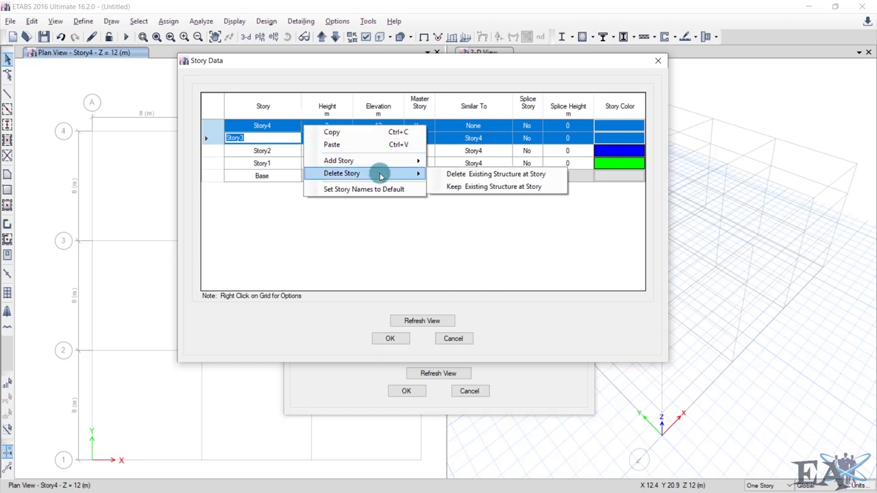
click(463, 176)
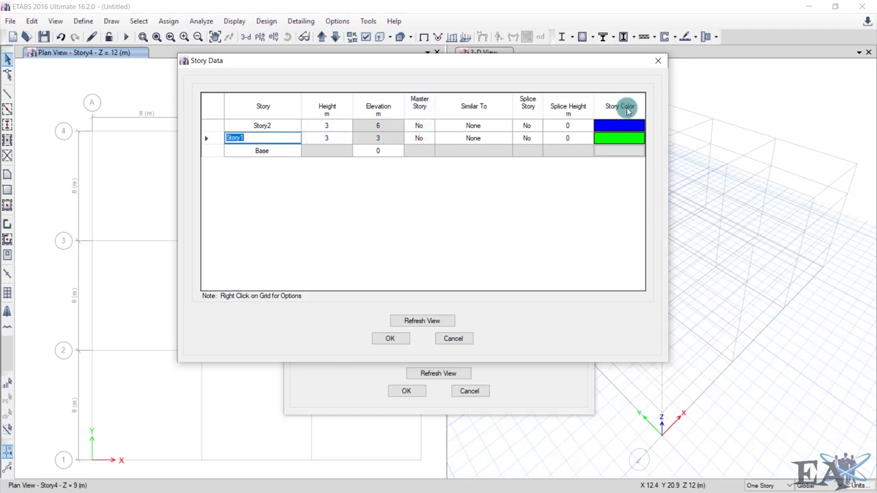
click(389, 340)
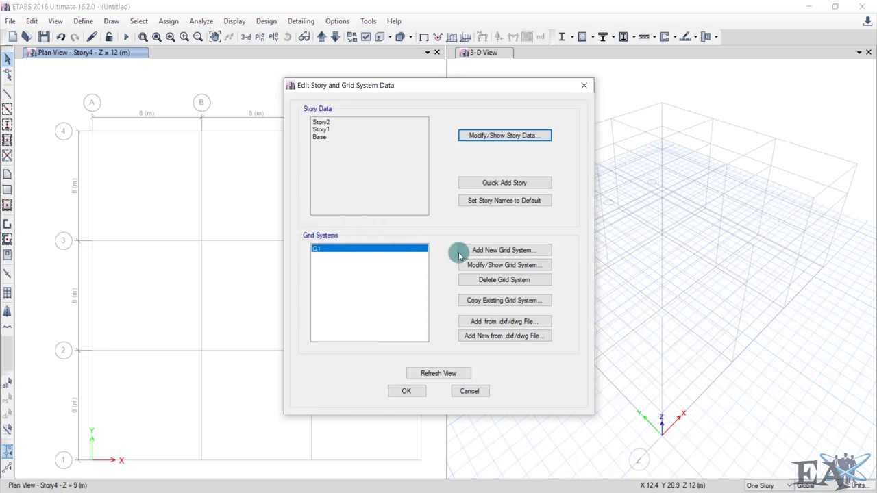
- In grid system G1, set X grid B to an ordinate of 5 m and delete X grids C and D
click(498, 265)
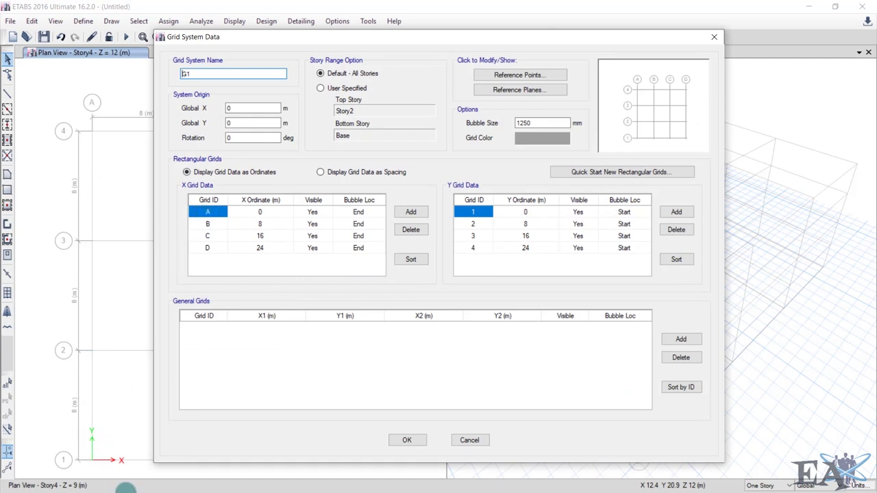
click(235, 222)
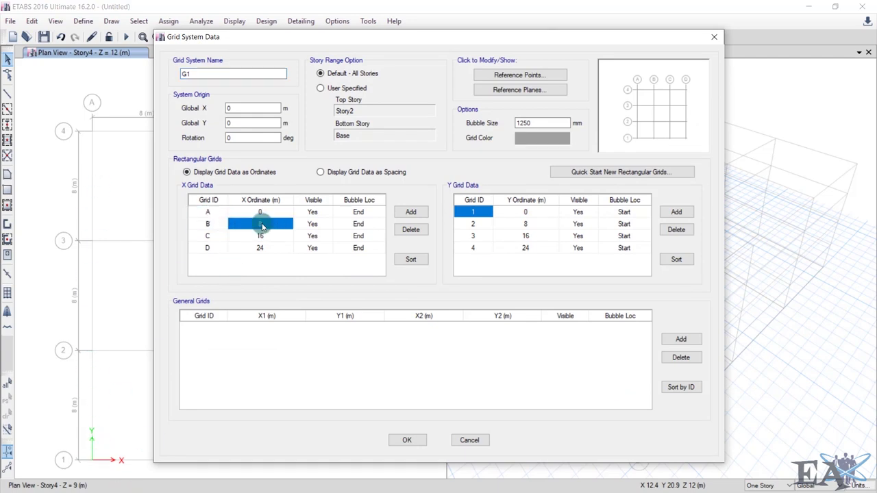
text(5)
key(Return)
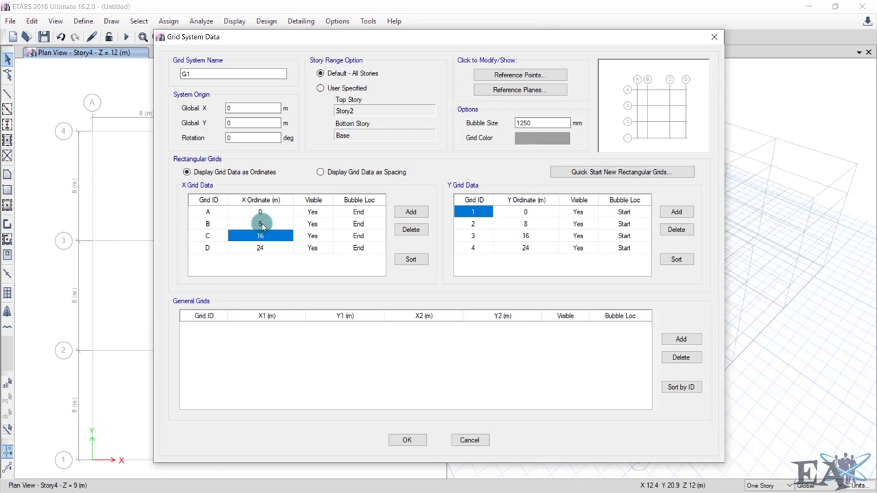
drag(208, 236, 208, 247)
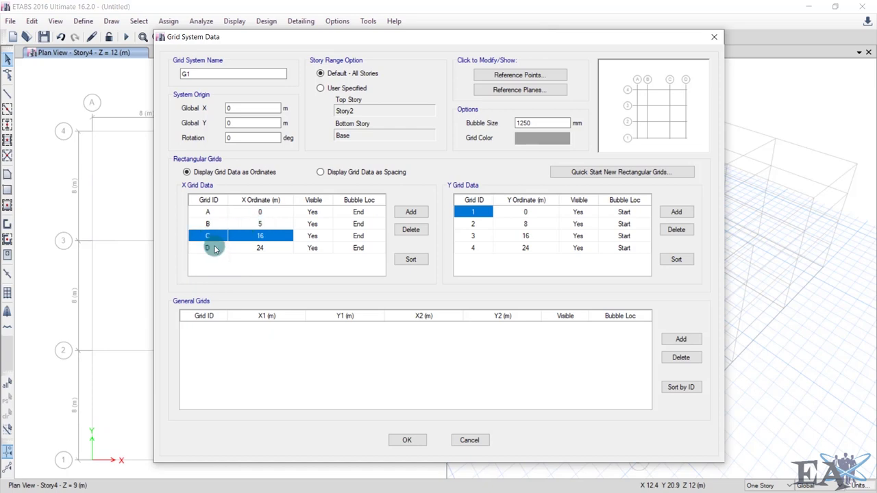
click(419, 235)
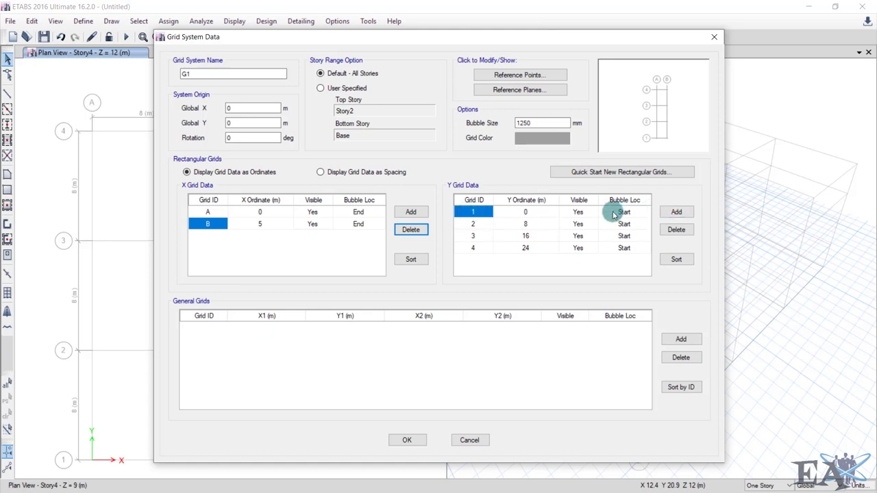
- Set Y grid 2 to an ordinate of 6 m, delete Y grids 3 and 4, and apply the story and grid changes
double_click(525, 225)
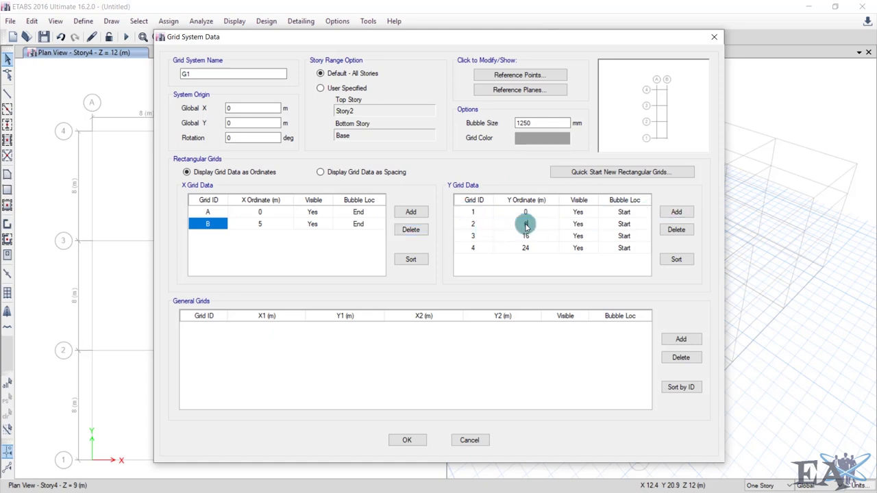
text(6)
key(Return)
drag(467, 234, 473, 259)
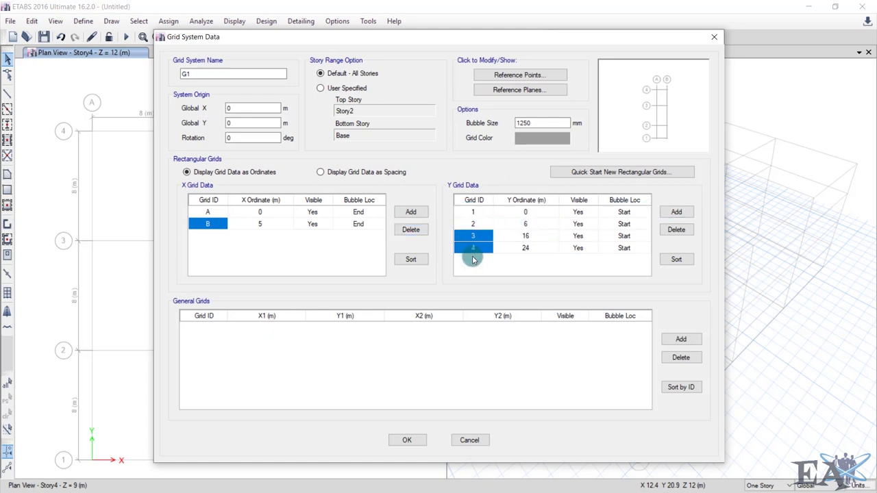
click(679, 231)
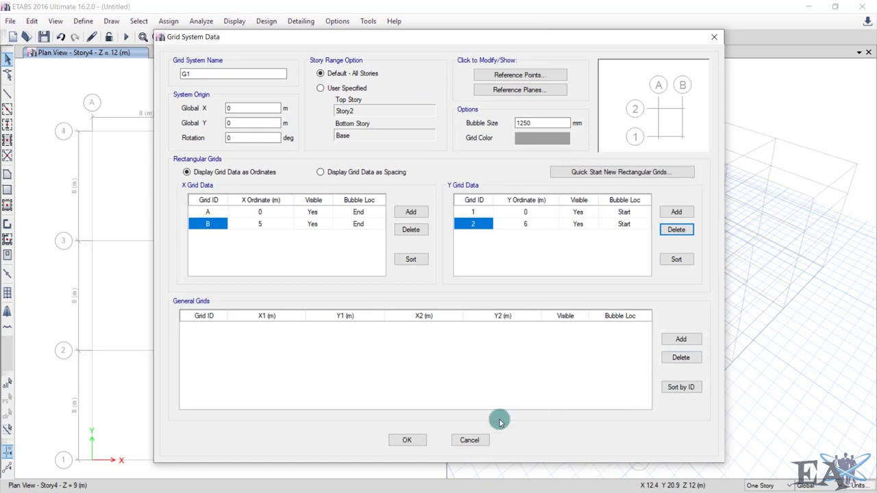
click(405, 440)
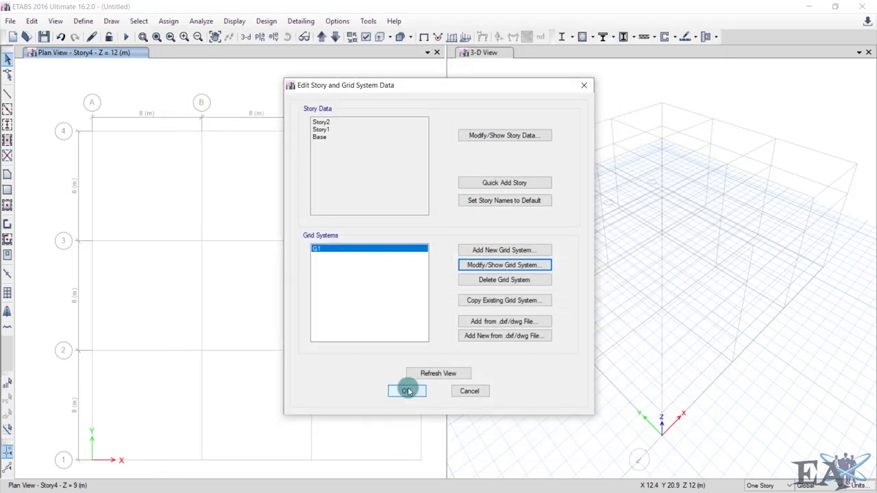
click(406, 390)
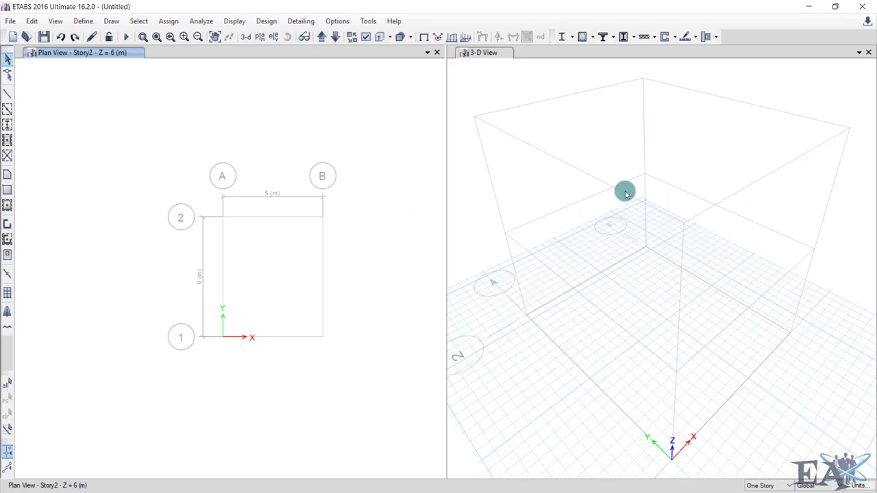
- Start a new material property definition with India as the region
scroll(660, 196, down, 3)
scroll(659, 197, up, 5)
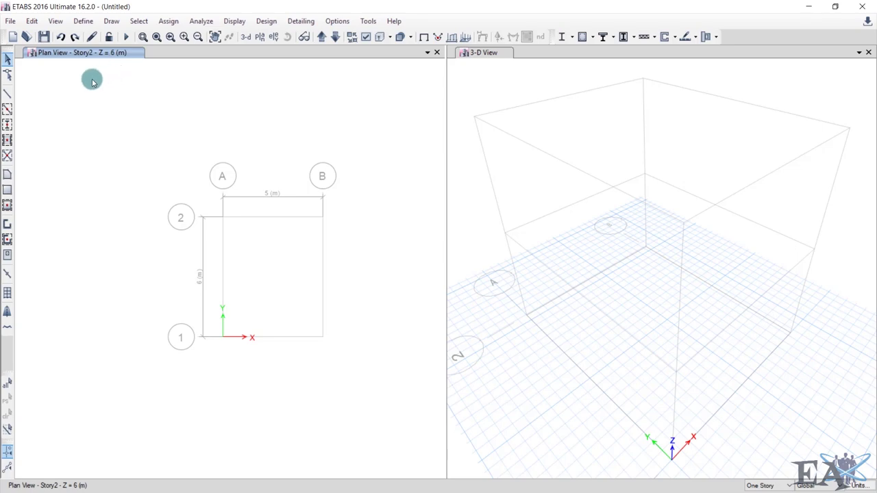
click(82, 21)
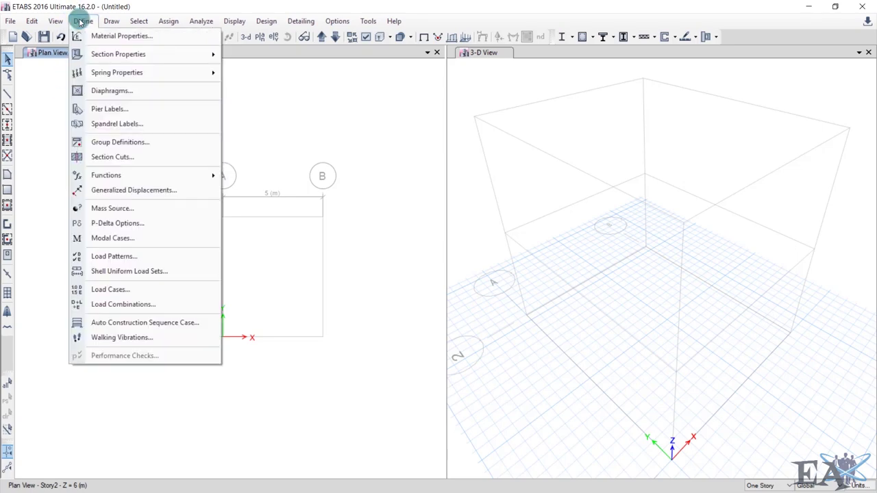
click(101, 39)
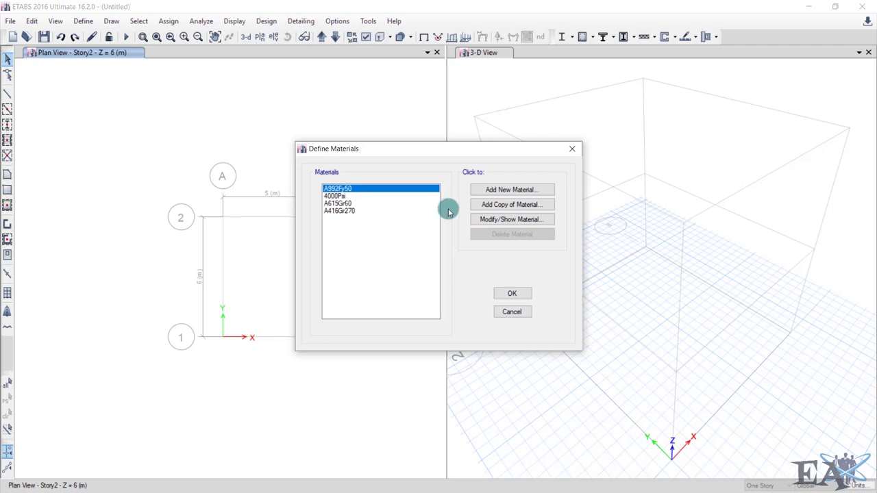
click(502, 191)
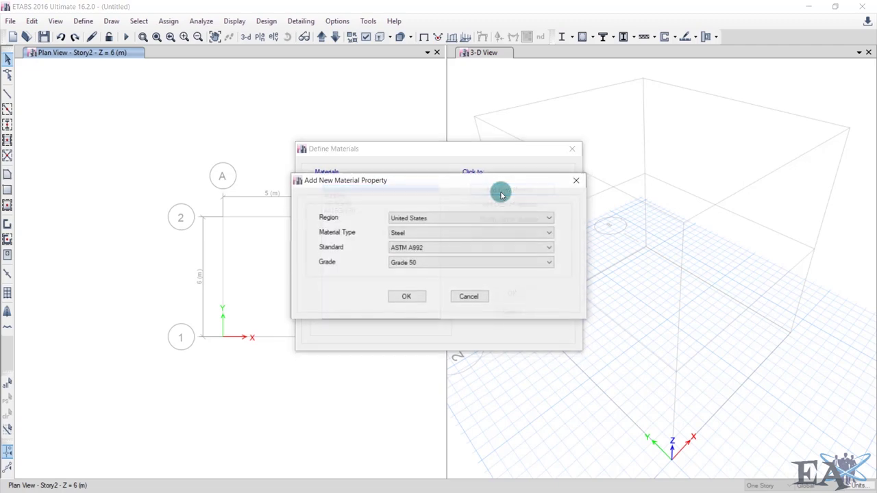
click(417, 164)
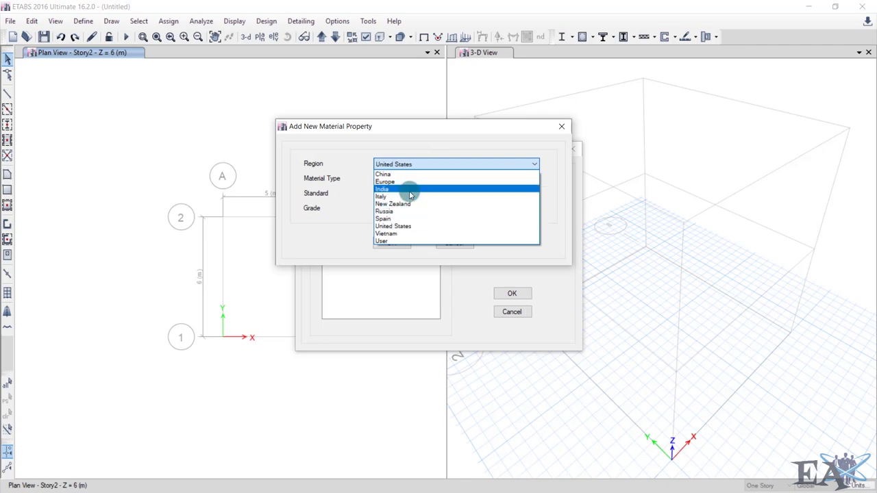
click(379, 189)
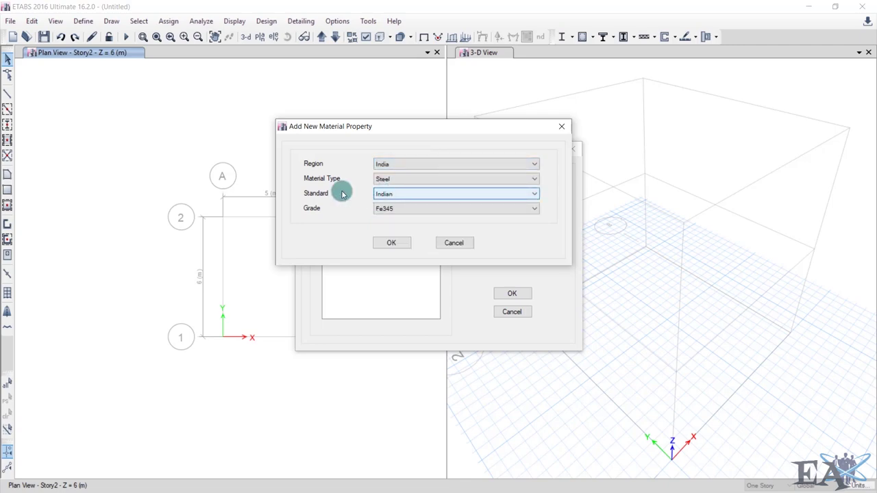
- Add the material as Concrete to the Indian standard in grade M20, accepting its default property data
click(416, 178)
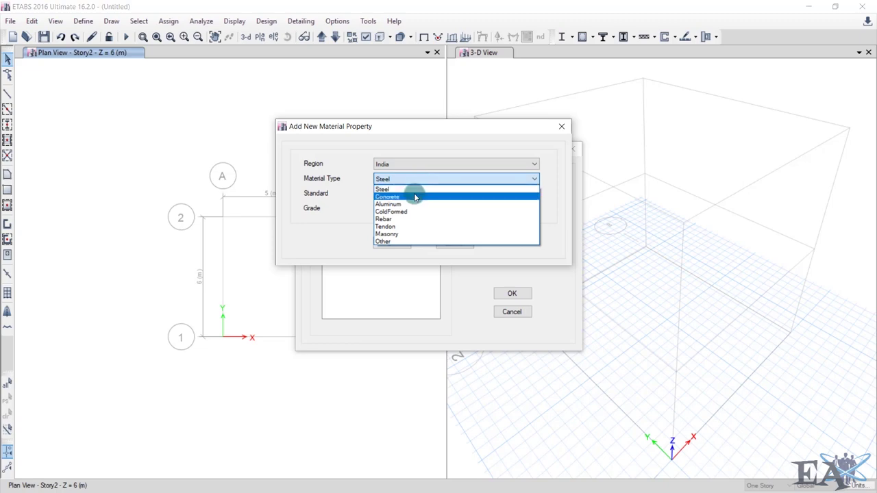
click(416, 197)
click(381, 196)
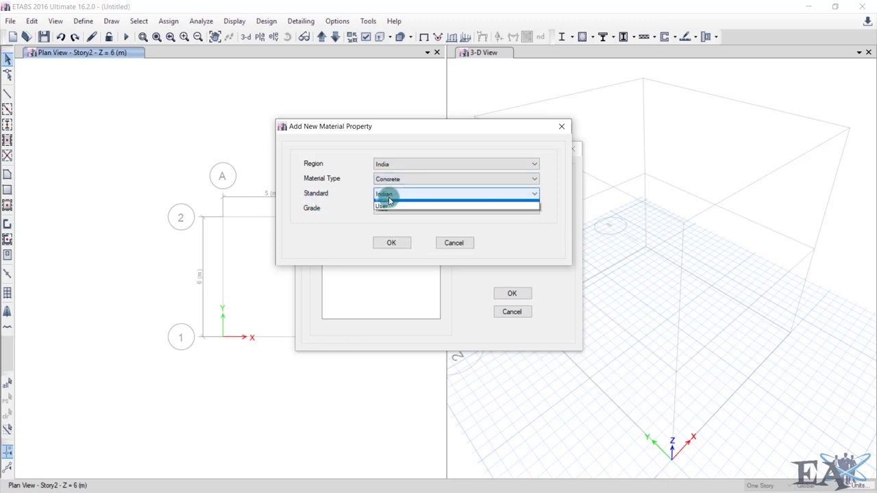
click(388, 199)
click(393, 208)
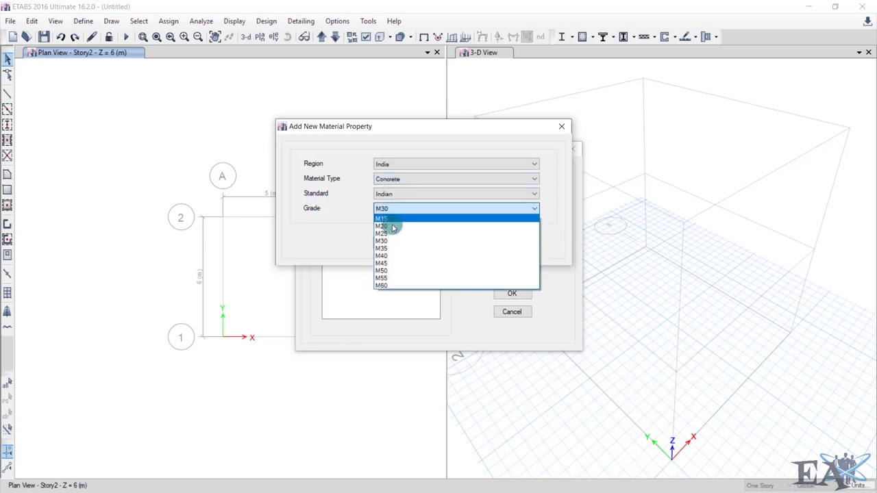
click(393, 227)
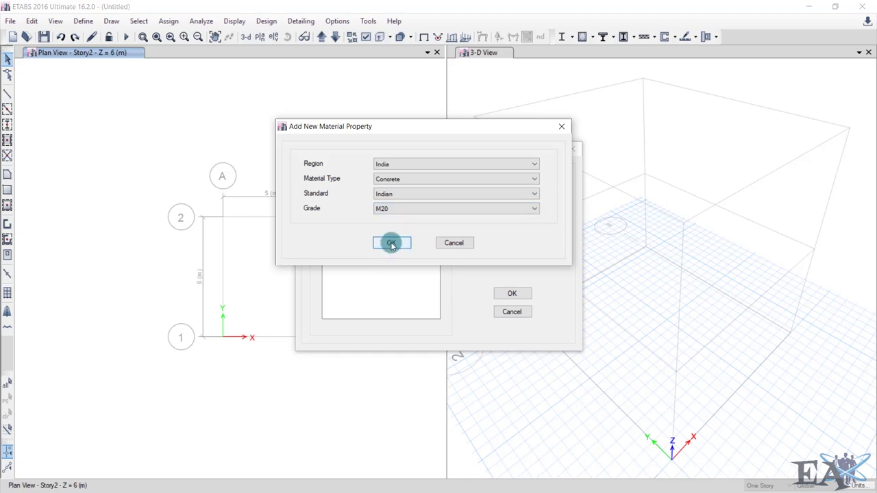
click(391, 244)
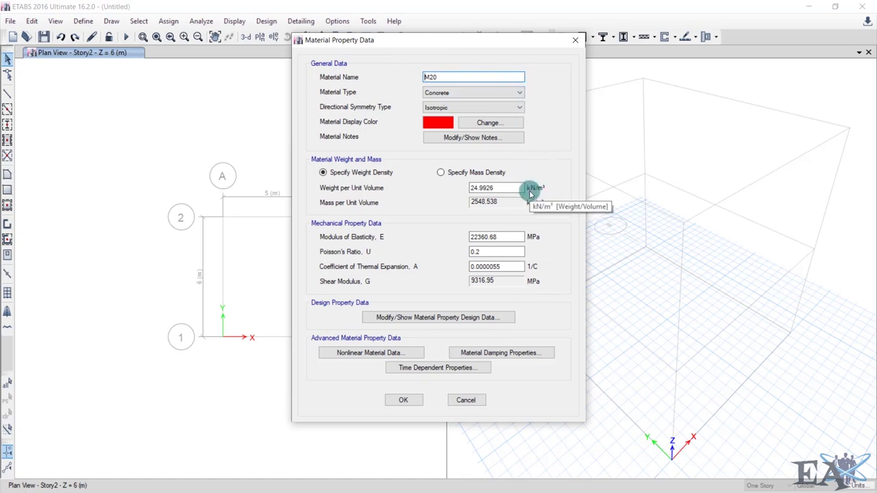
click(491, 248)
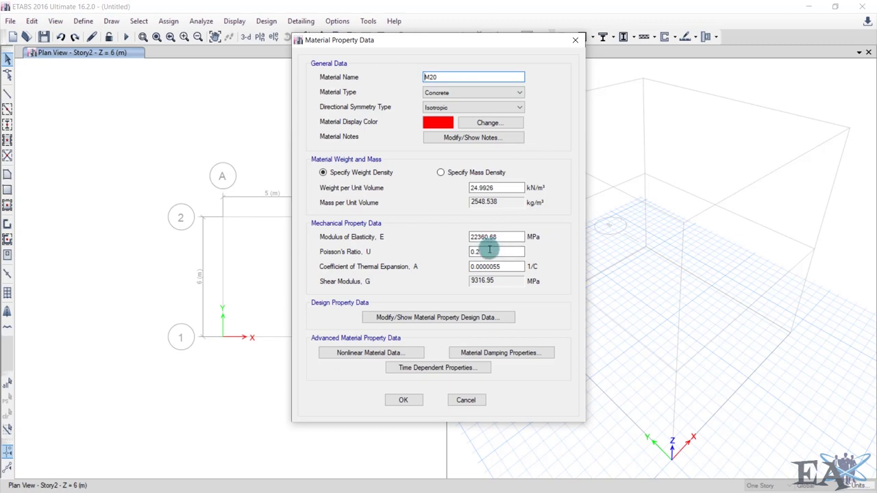
click(403, 400)
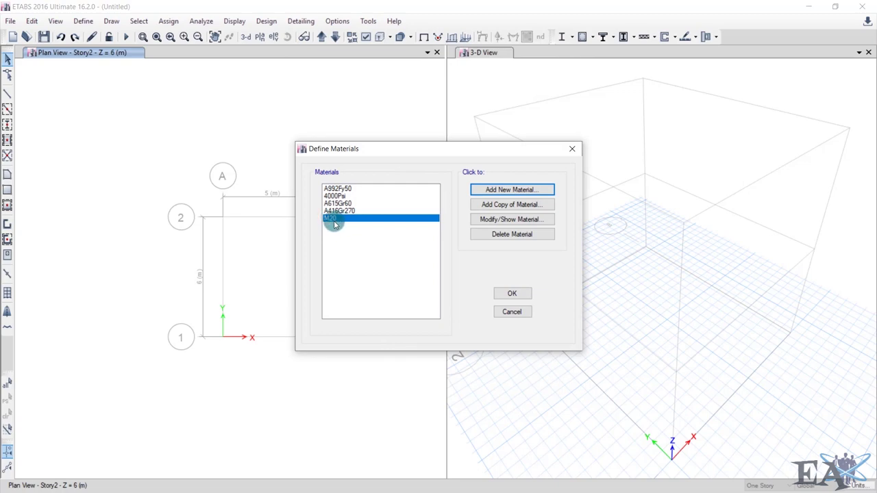
- Add a new Rebar material for India to the Indian standard in HYSD Grade 500
click(501, 190)
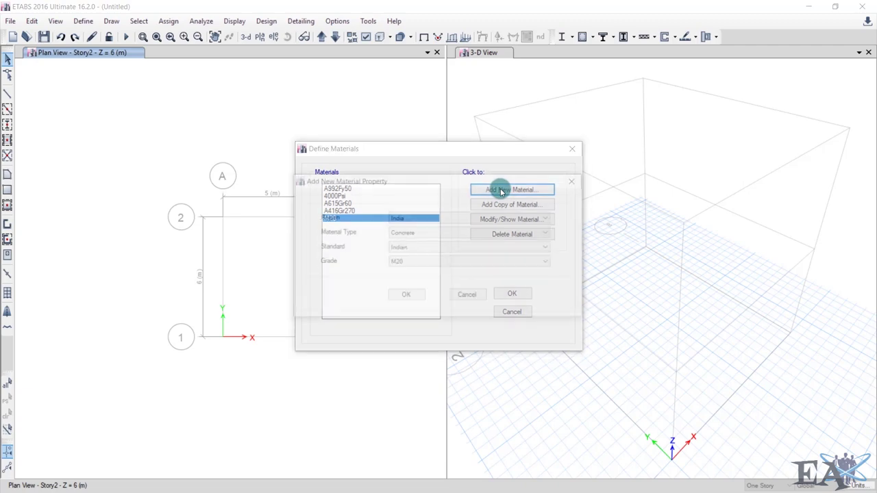
click(400, 248)
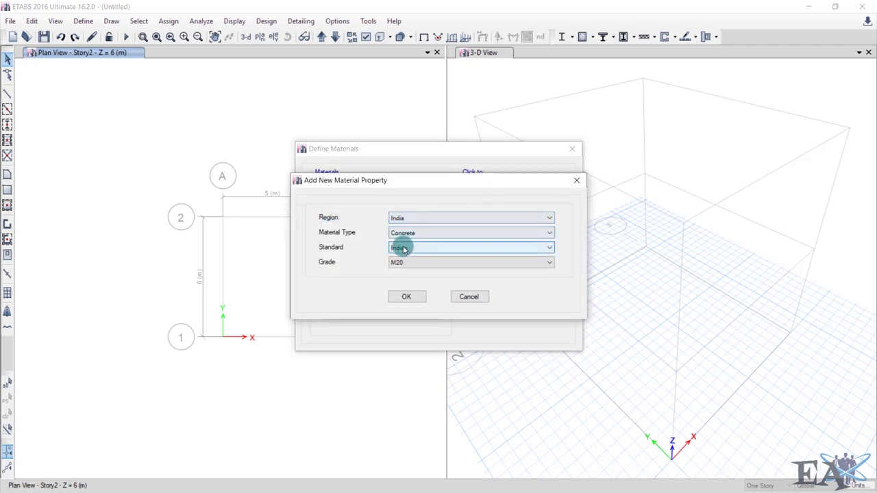
click(408, 234)
click(409, 235)
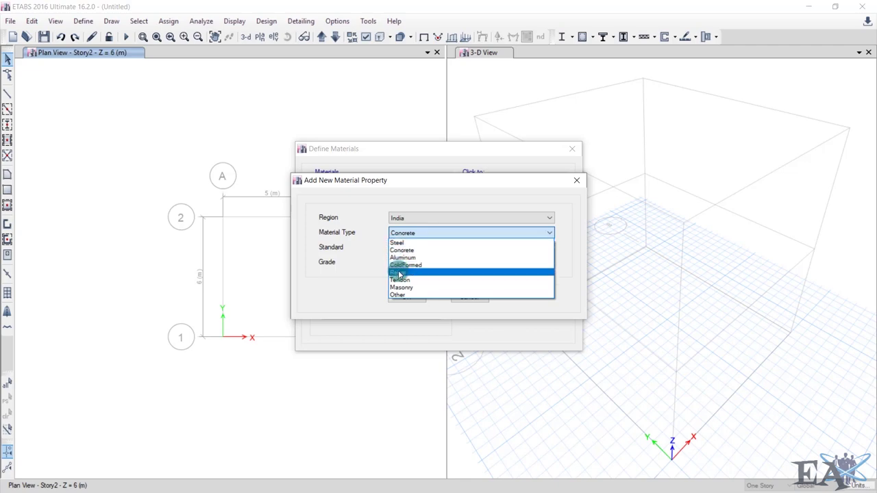
click(399, 273)
click(410, 262)
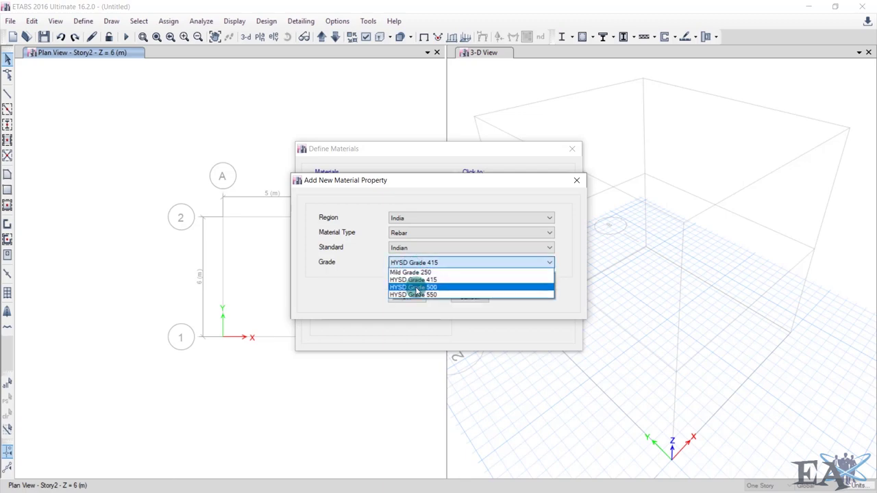
click(417, 288)
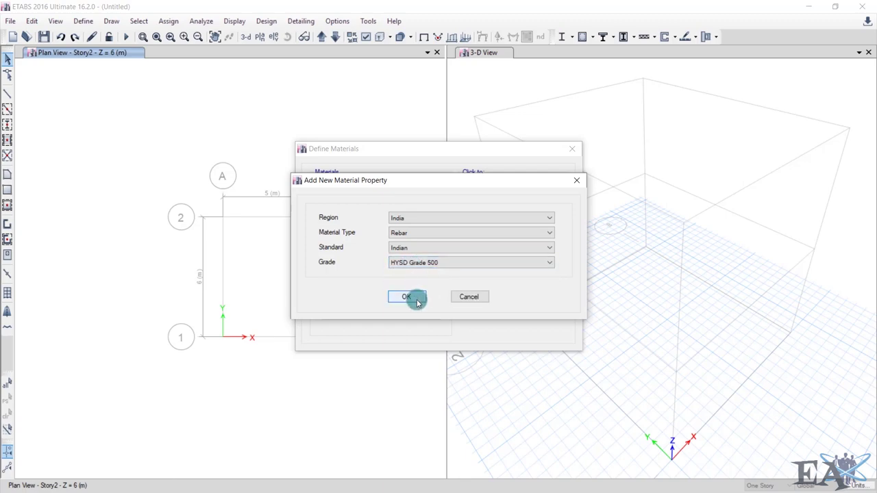
click(417, 300)
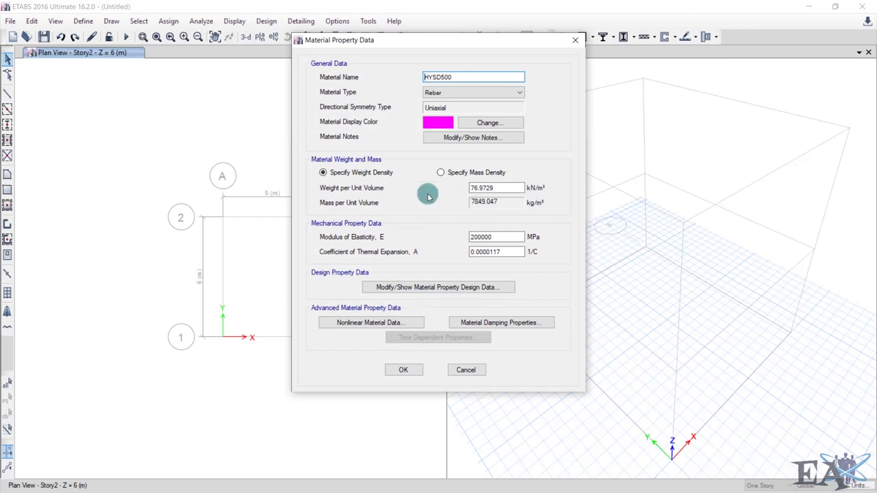
- Name the rebar material Fe500, set its weight per unit volume to 78 kN/m³, and accept the material definitions
drag(441, 77, 383, 92)
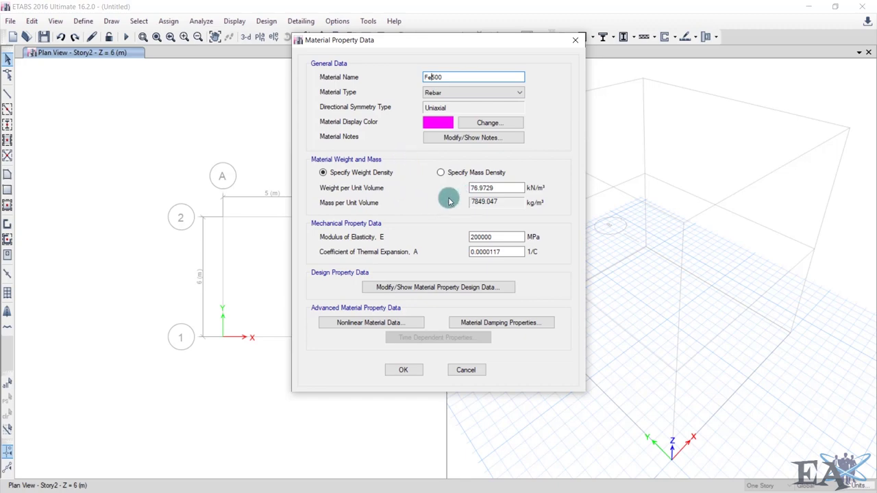
drag(507, 190, 452, 190)
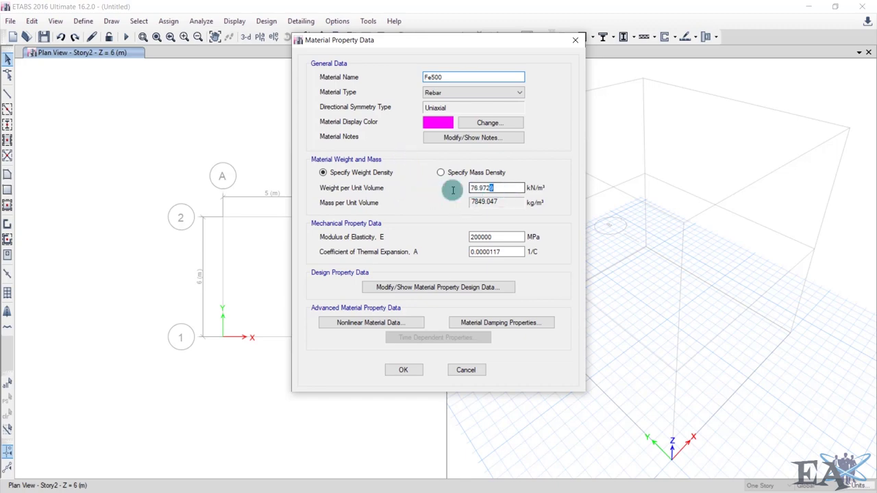
text(78)
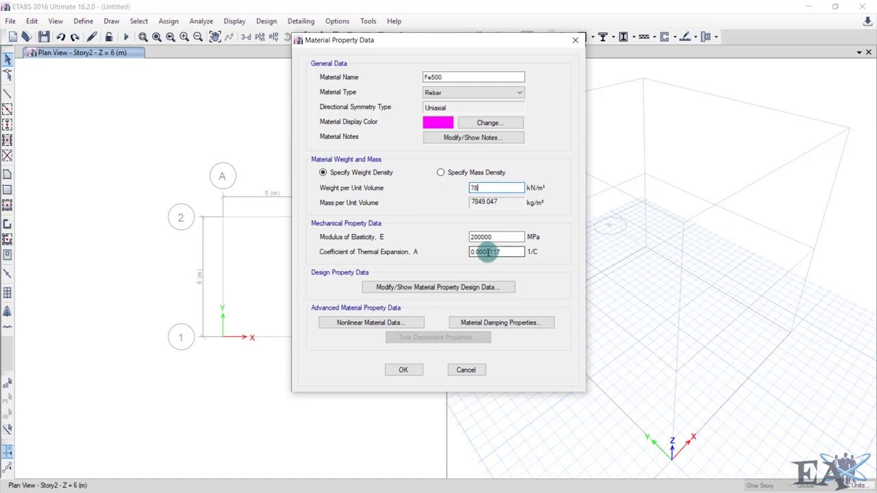
click(403, 370)
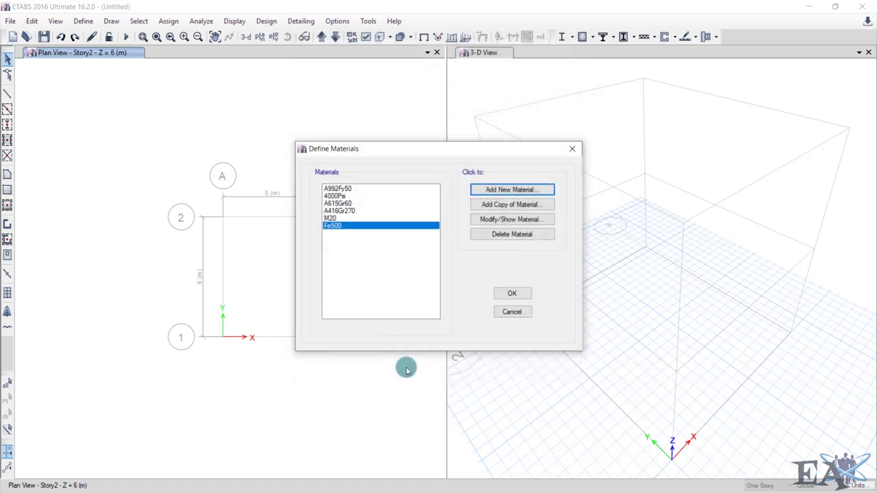
click(511, 294)
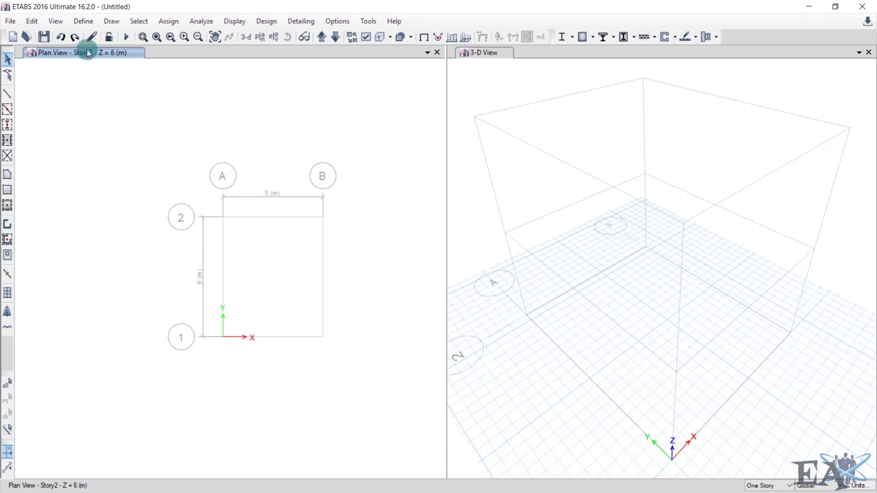
- Start a new concrete rectangular frame section property named Beam
click(85, 23)
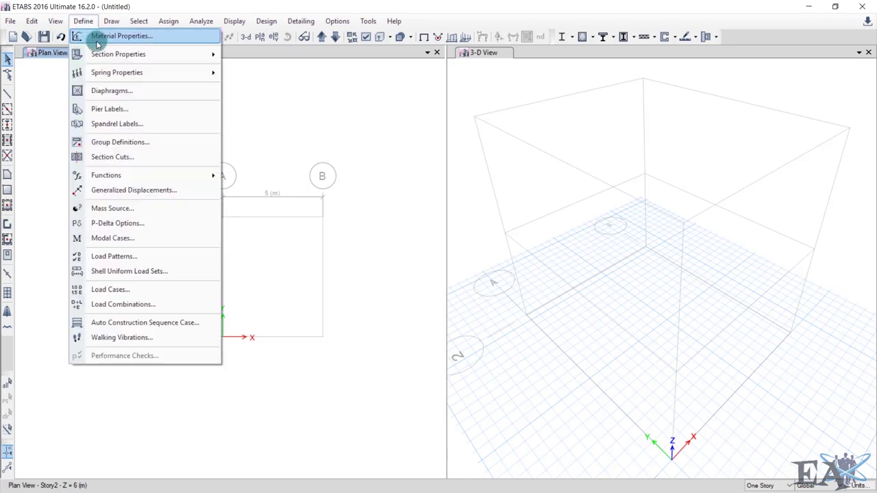
mouse_move(102, 55)
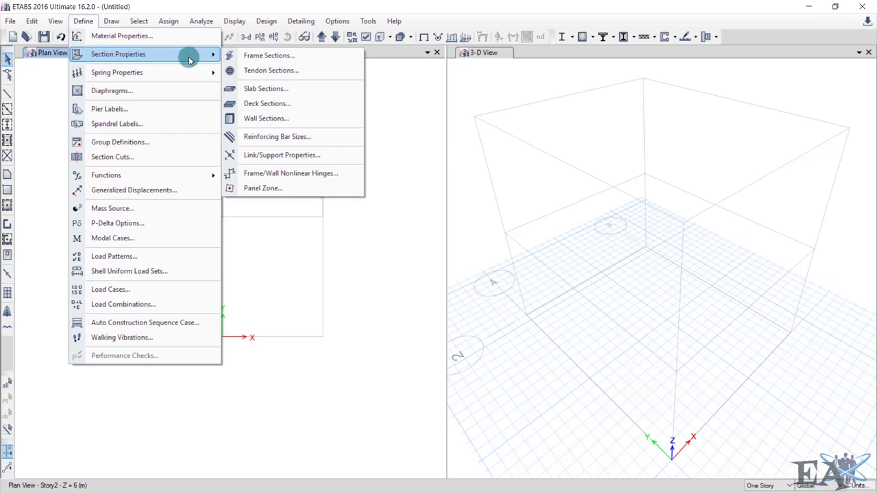
click(275, 55)
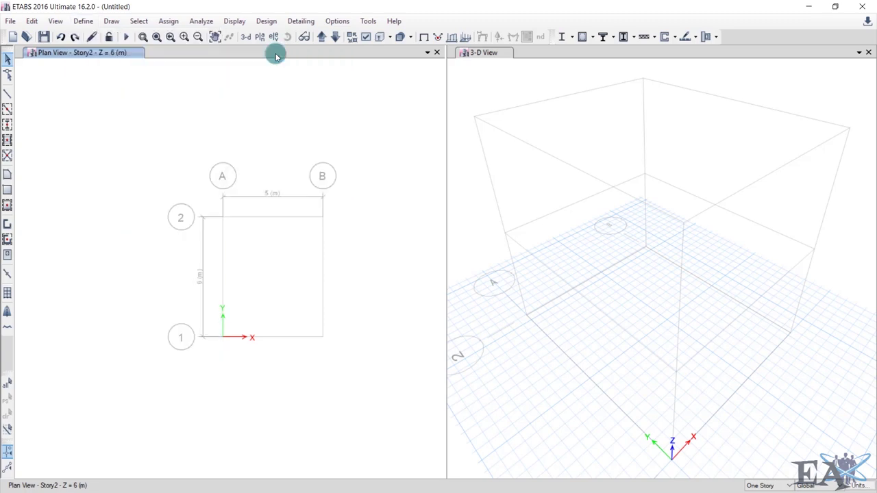
drag(346, 106, 284, 98)
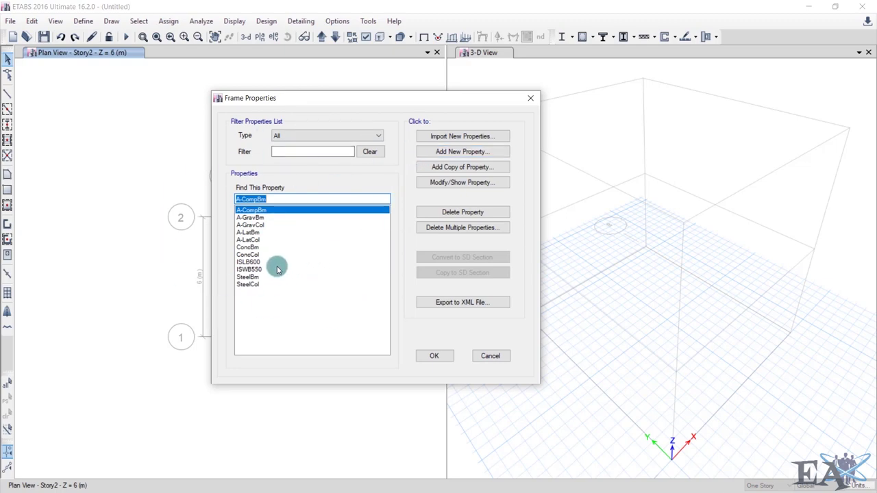
click(434, 152)
click(452, 160)
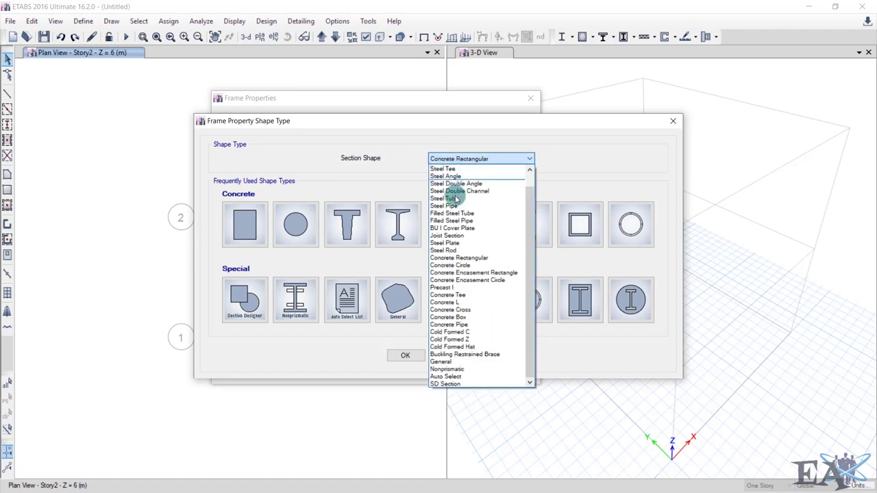
click(455, 258)
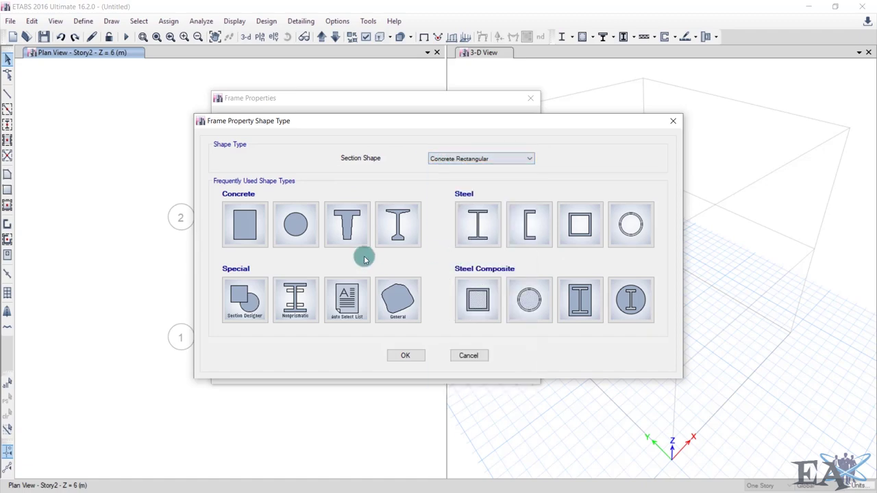
click(231, 226)
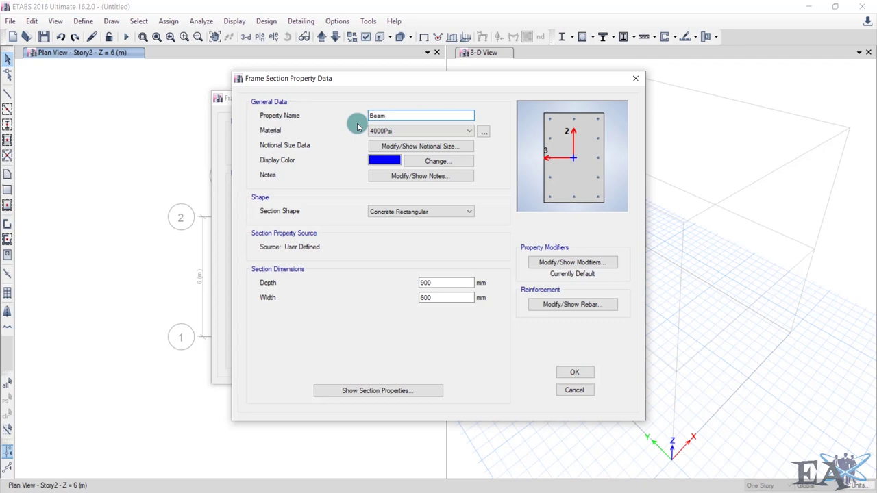
- Assign material M20 to the Beam section and set its depth to 350 mm and width to 230 mm
click(455, 131)
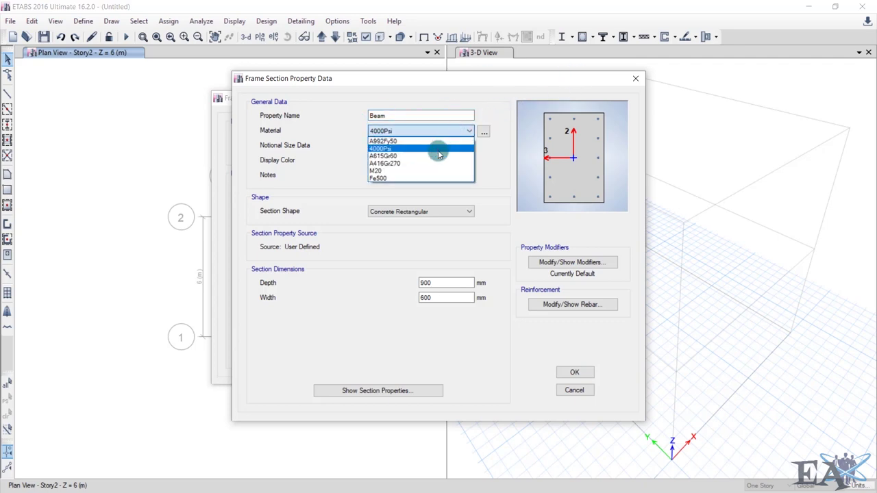
click(427, 170)
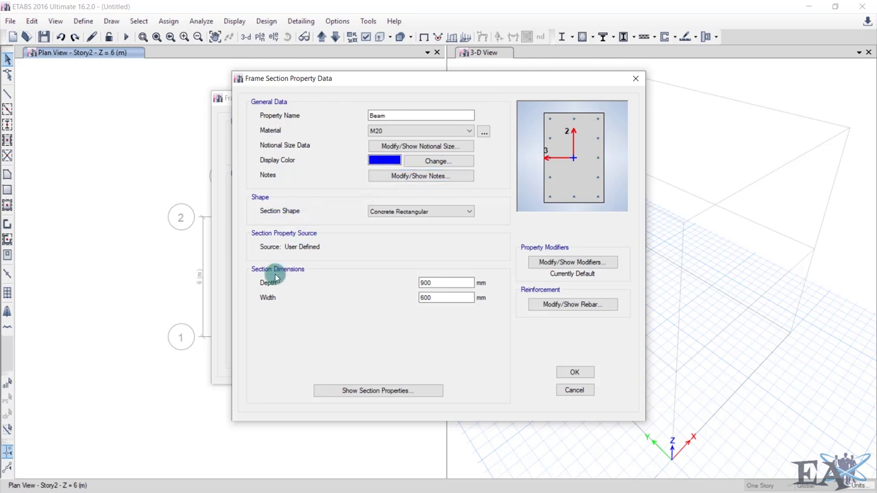
drag(441, 283, 363, 292)
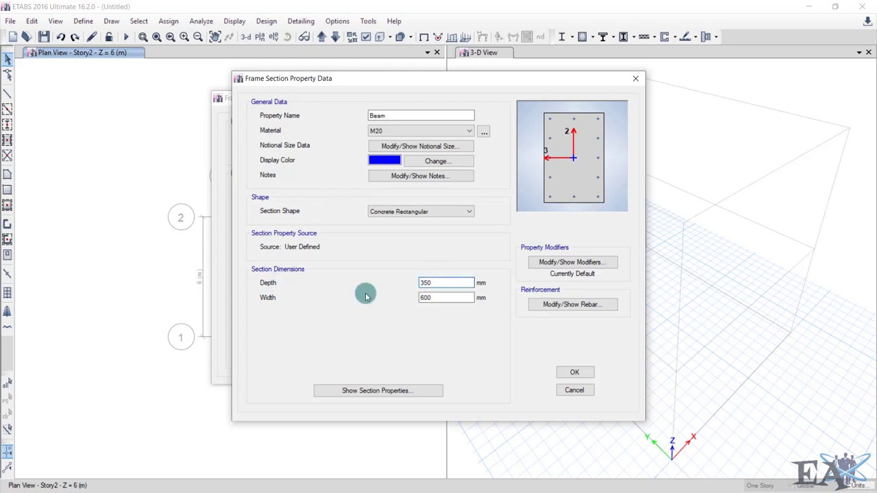
click(438, 297)
drag(352, 297, 381, 298)
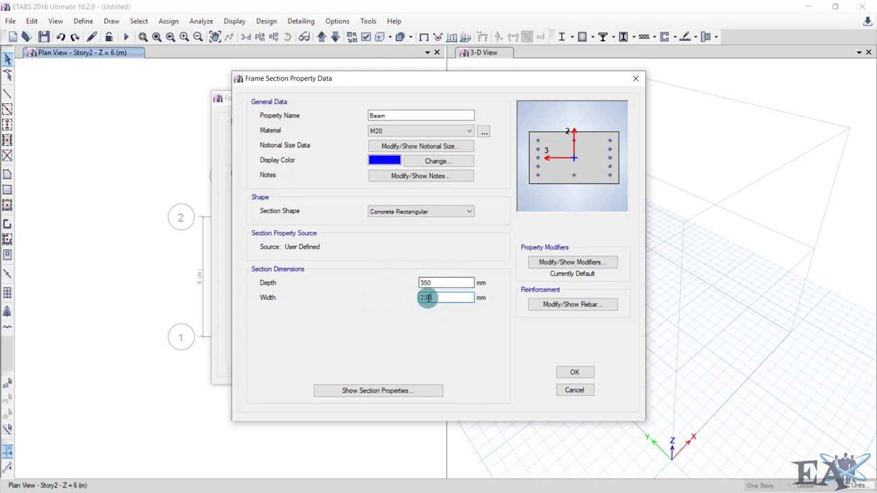
- Set the Beam reinforcement to M3 Design Only with Fe500 longitudinal bars and A615Gr60 confinement bars
click(559, 306)
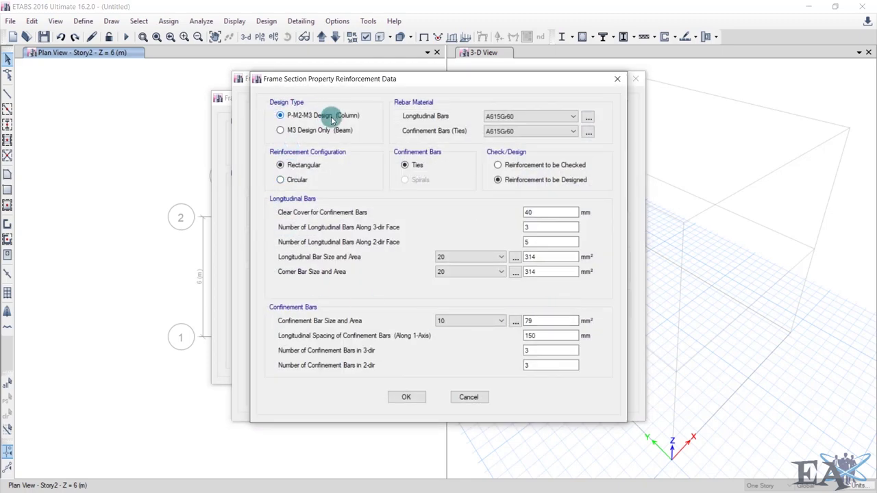
click(282, 131)
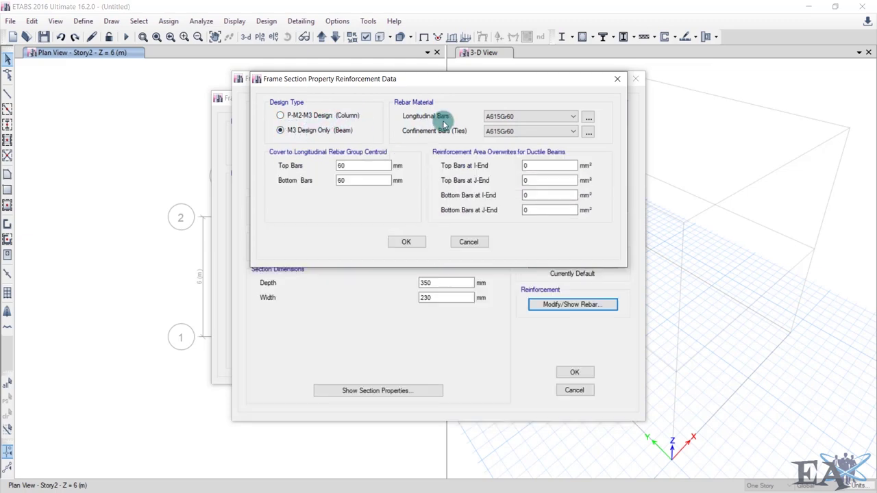
click(500, 135)
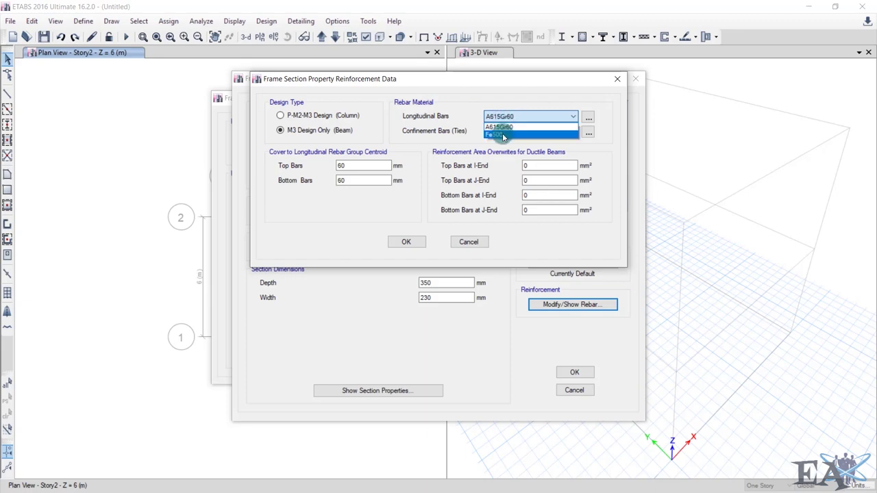
click(519, 135)
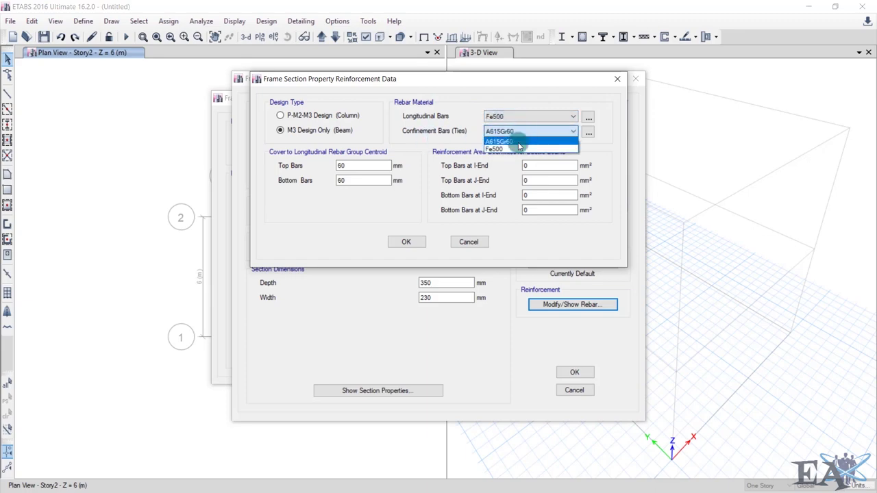
click(518, 141)
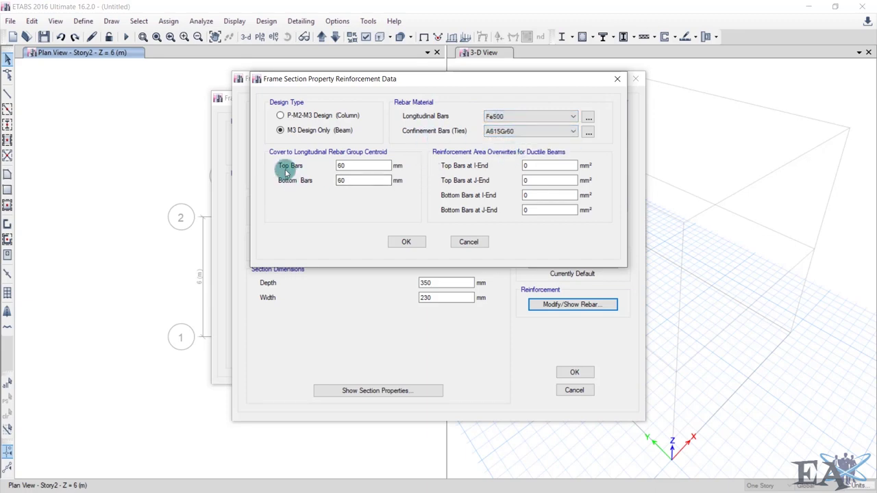
- Set the cover to 40 mm for both top and bottom bars and accept the Beam section
click(354, 165)
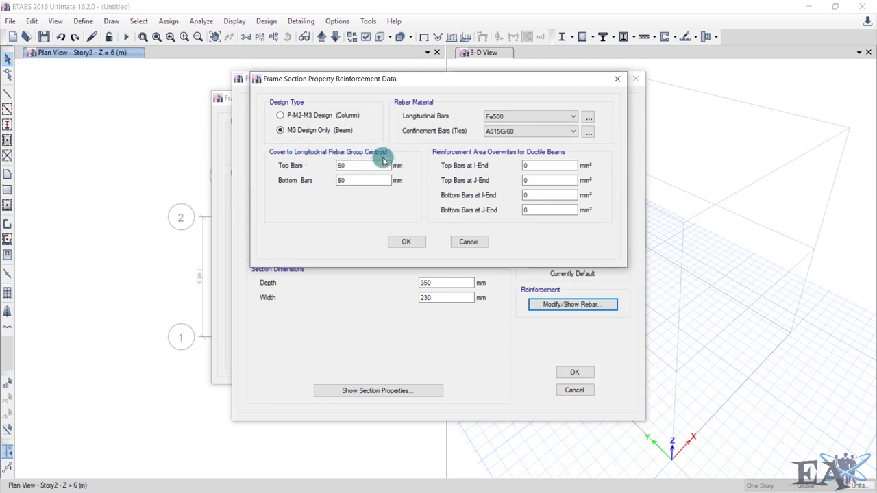
double_click(346, 165)
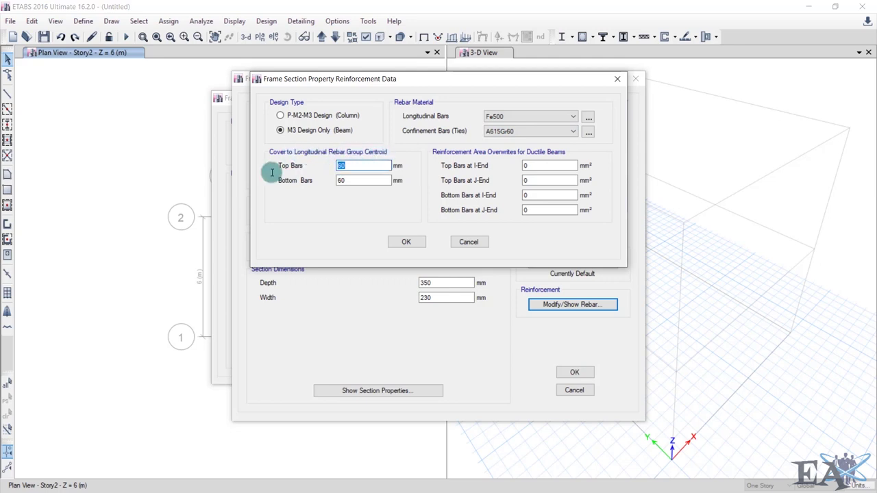
key(Tab)
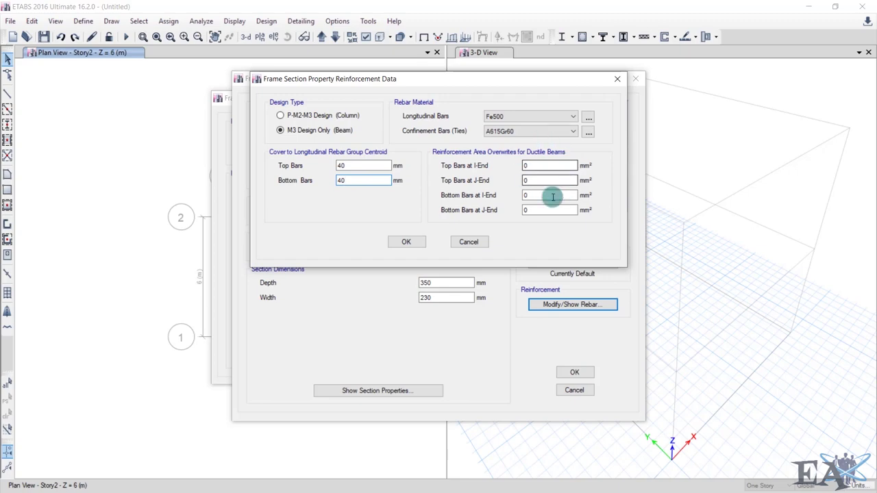
click(407, 242)
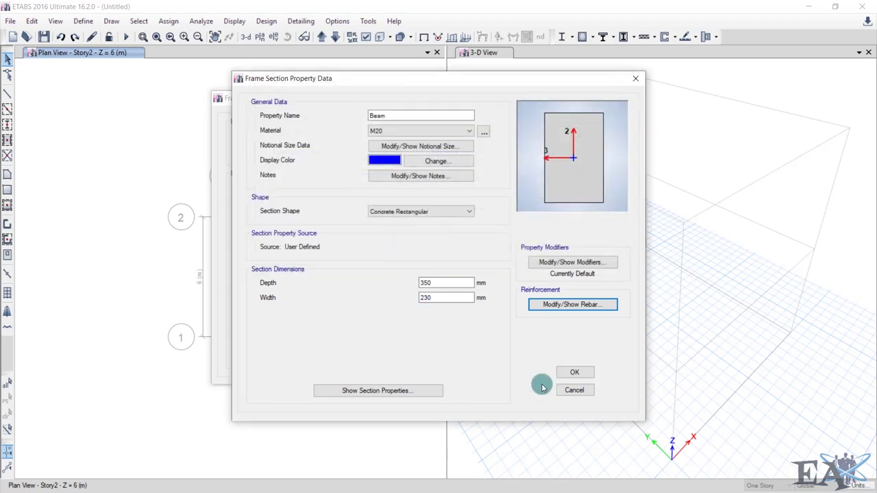
click(572, 373)
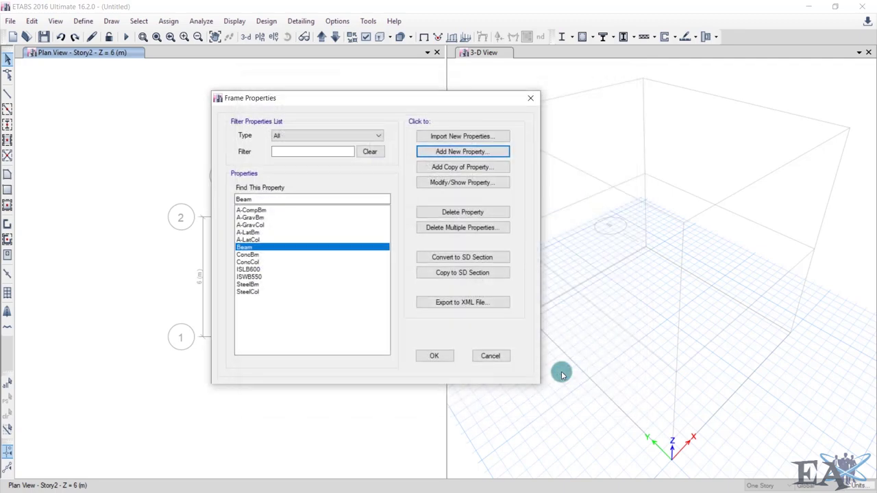
- Delete the default auto-select frame sections A-CompBm, A-GravBm, A-GravCol, A-LatBm and A-LatCol together
drag(263, 305, 266, 263)
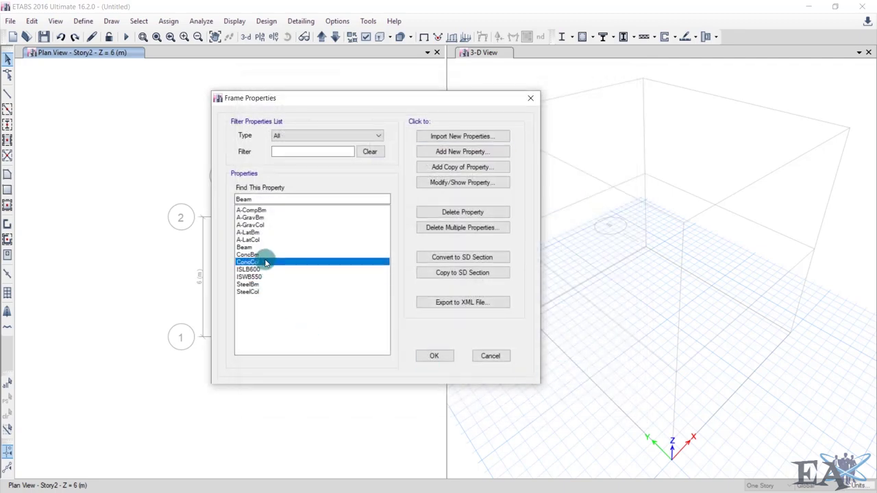
click(251, 255)
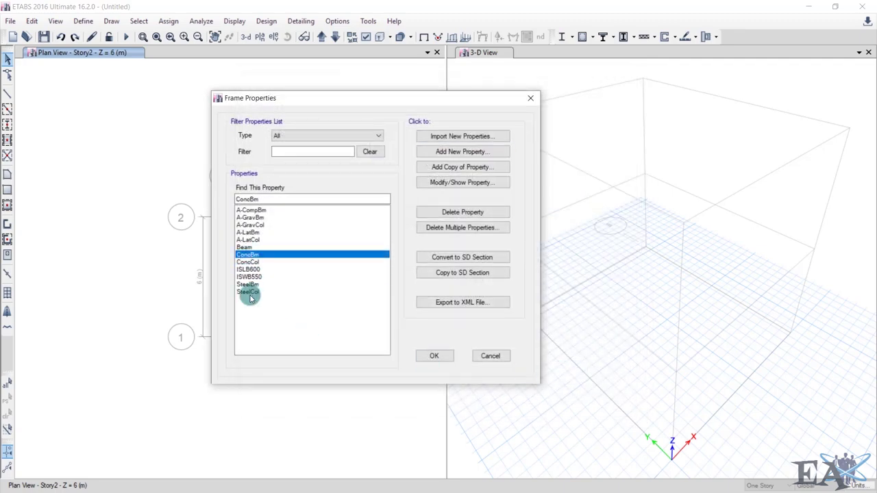
click(449, 227)
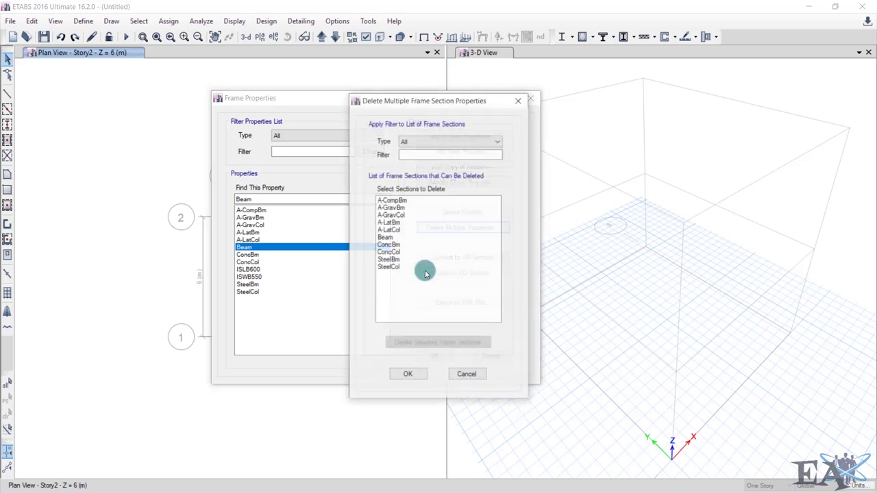
click(395, 253)
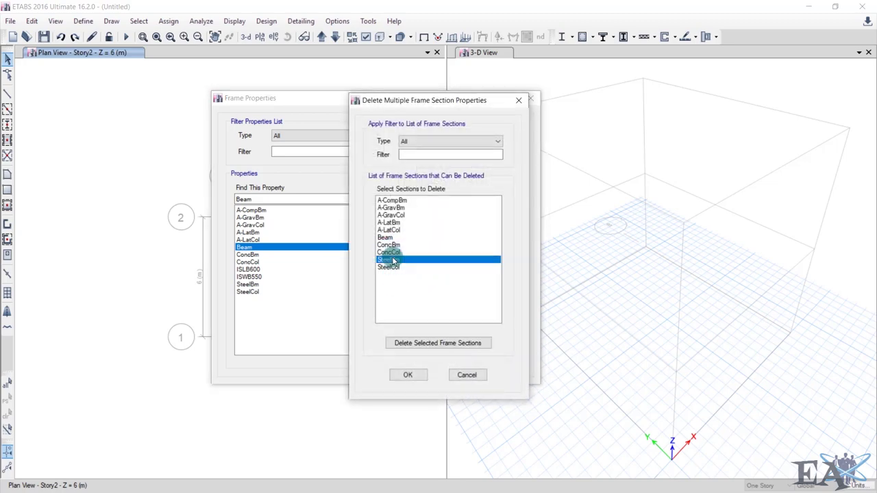
click(392, 245)
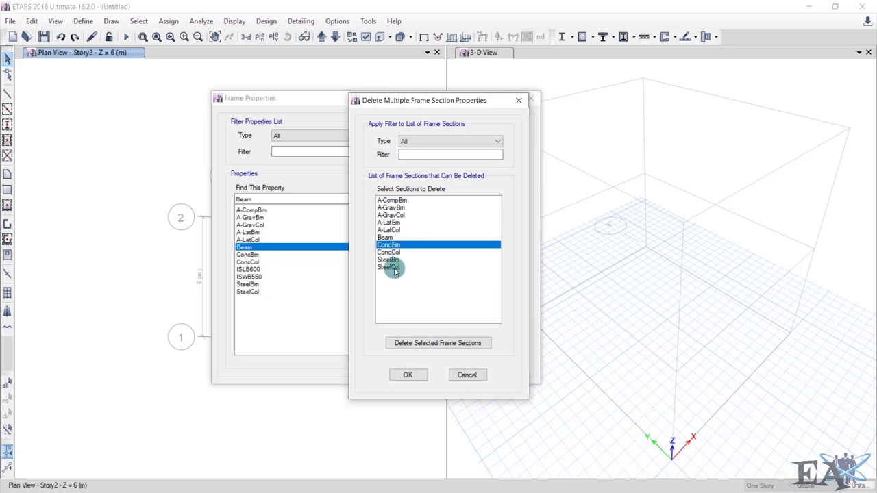
shift+click(392, 266)
click(395, 203)
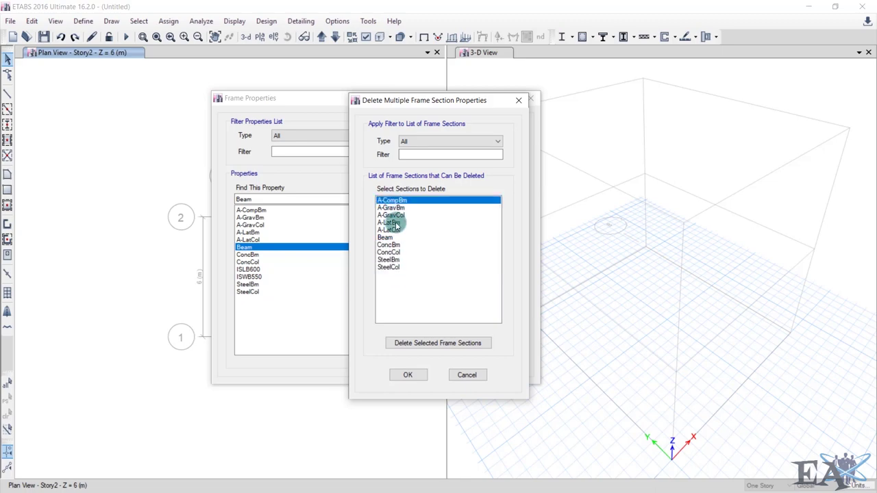
shift+click(392, 230)
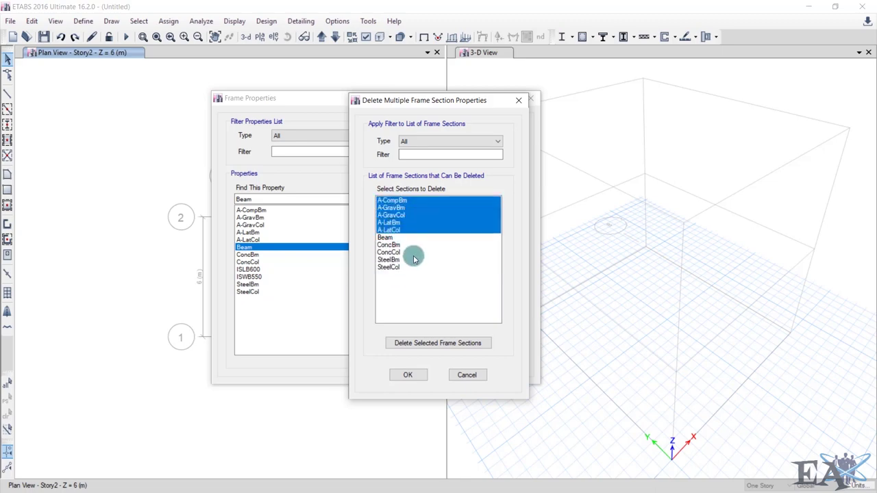
click(424, 345)
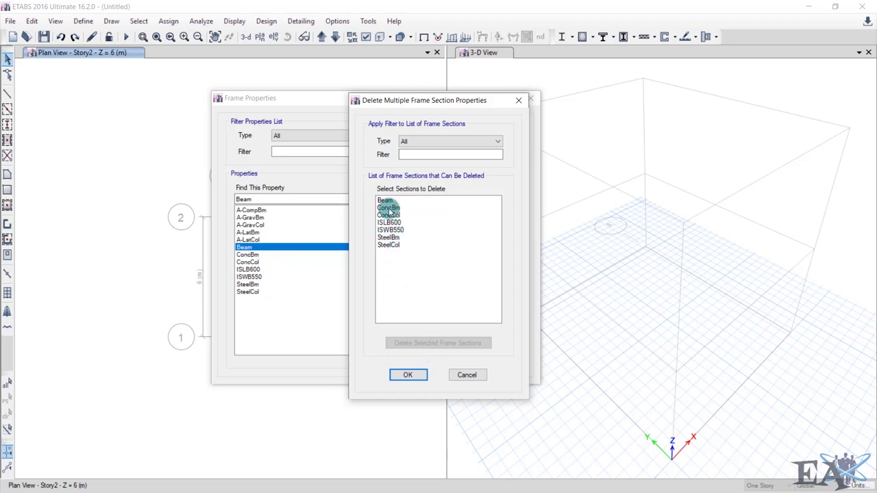
- Delete the frame sections ConcBm, ConcCol, ISLB600, ISWB550, SteelBm and SteelCol, keeping only Beam, and accept the deletions
click(389, 208)
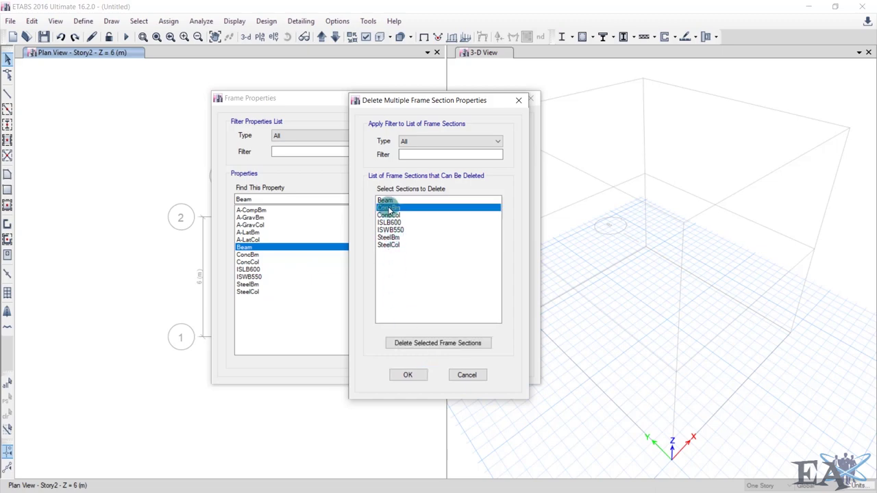
shift+click(391, 245)
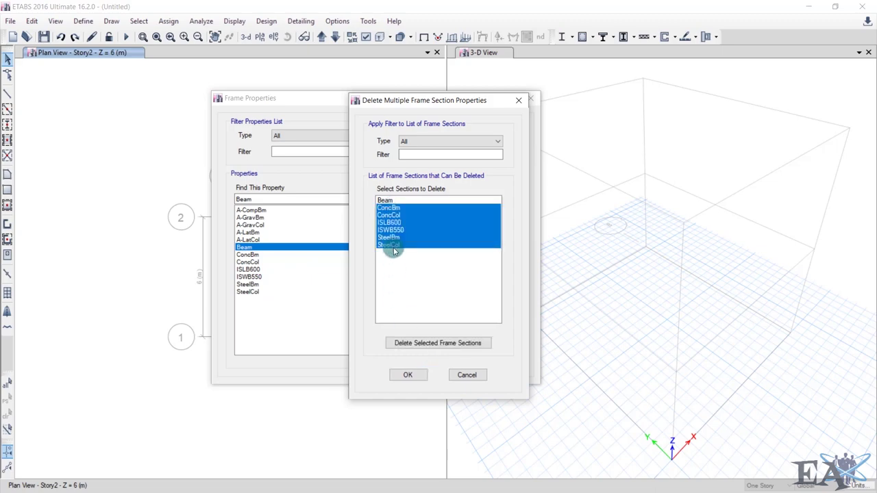
click(441, 344)
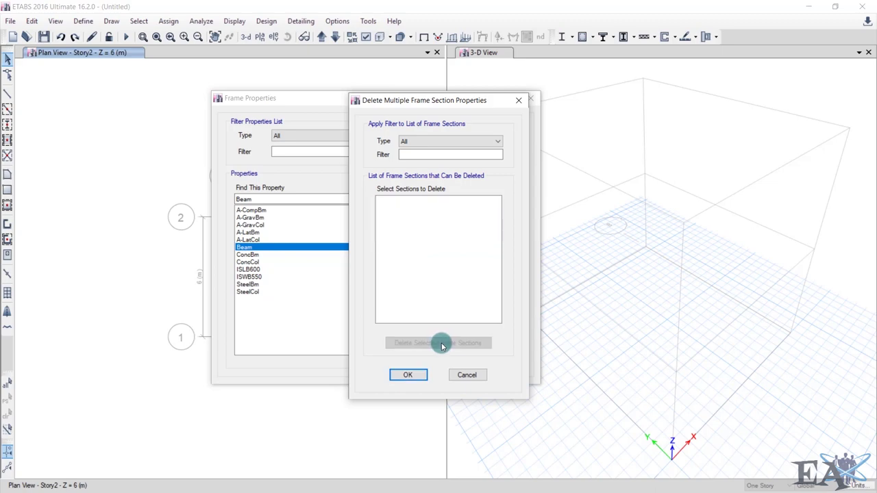
click(408, 375)
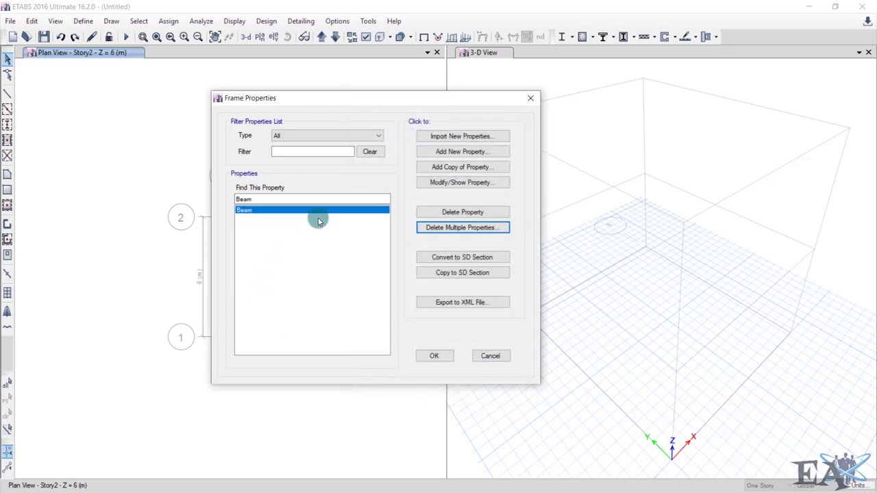
- Add a new concrete rectangular frame section named Column and assign it material M20
click(432, 152)
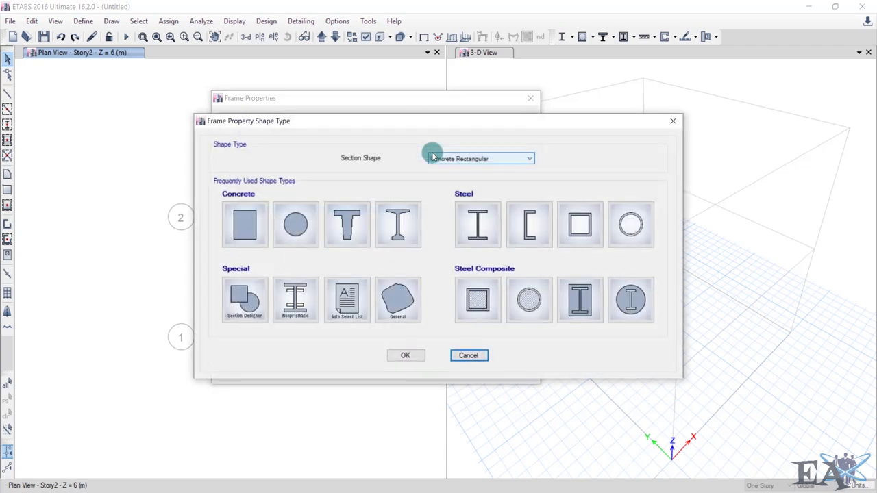
click(239, 226)
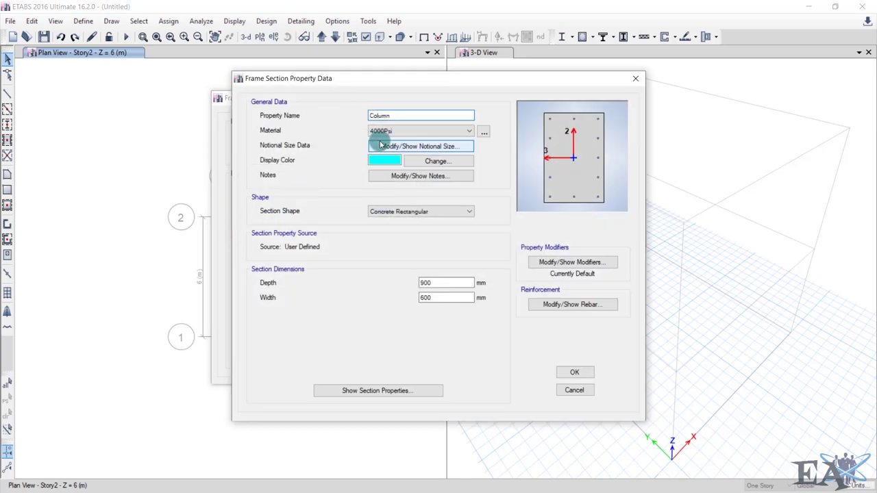
click(450, 130)
click(384, 171)
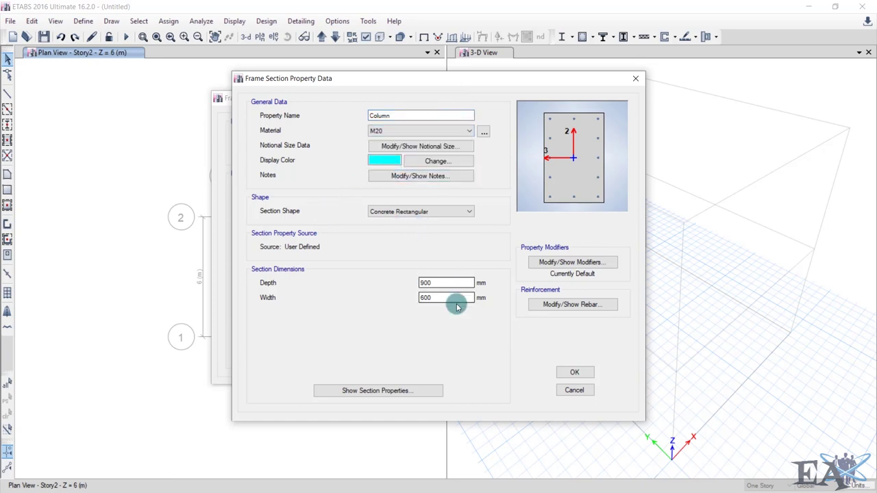
- Set the Column section's depth and width to 350 mm each
double_click(439, 283)
text(350)
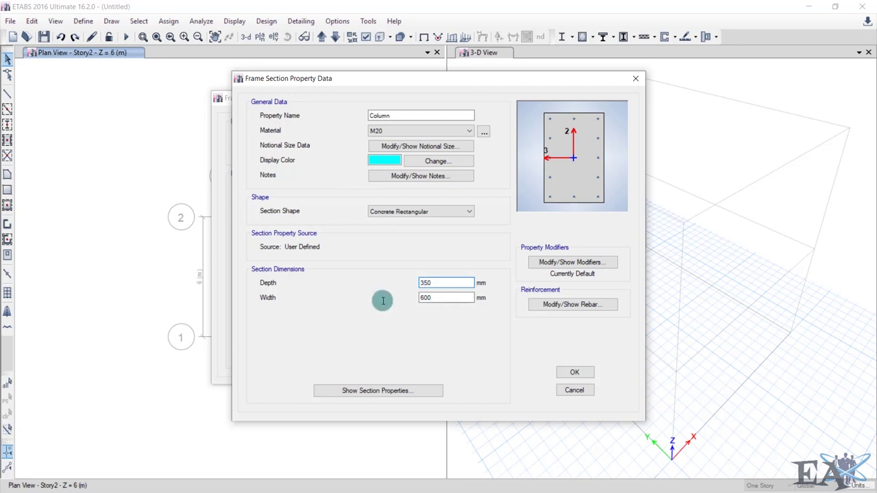
double_click(439, 297)
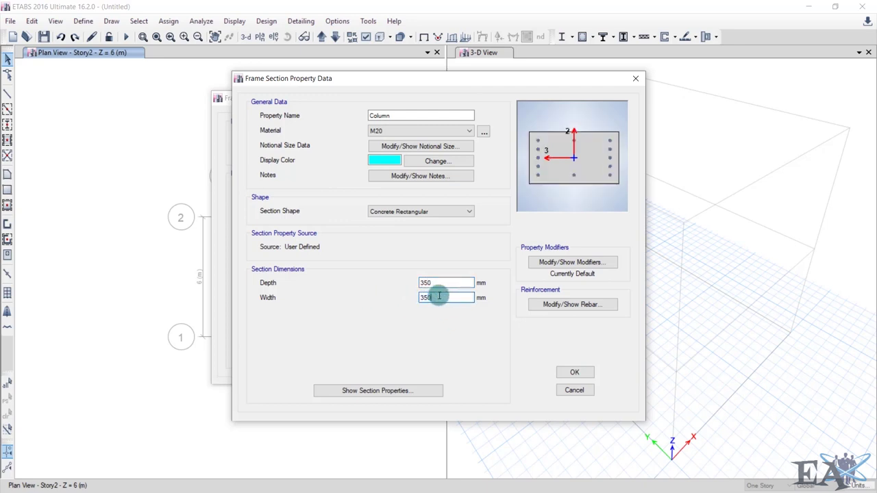
text(350)
- Set the Column section's rebar material to Fe500 for both longitudinal bars and confinement ties
click(586, 304)
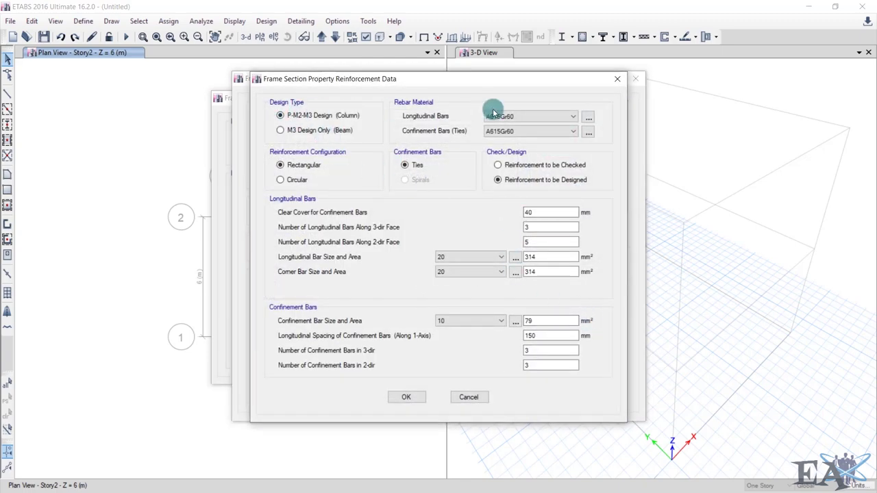
click(519, 117)
click(512, 132)
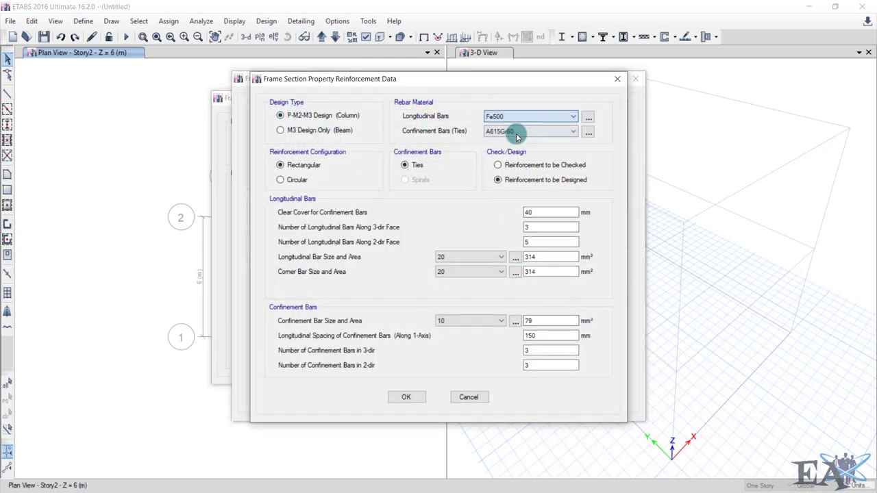
click(519, 131)
click(523, 150)
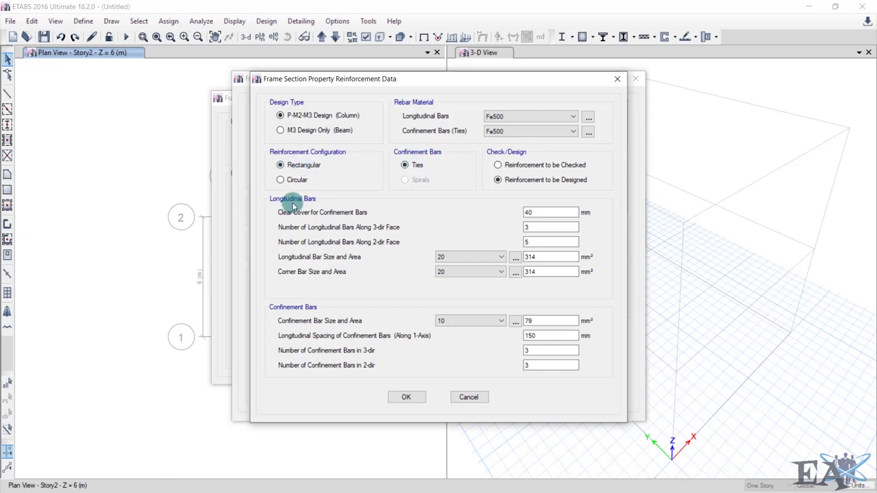
- Set the Column's longitudinal bars along the 2-dir face to 3, with longitudinal bar size 12 and corner bar size 16
double_click(536, 211)
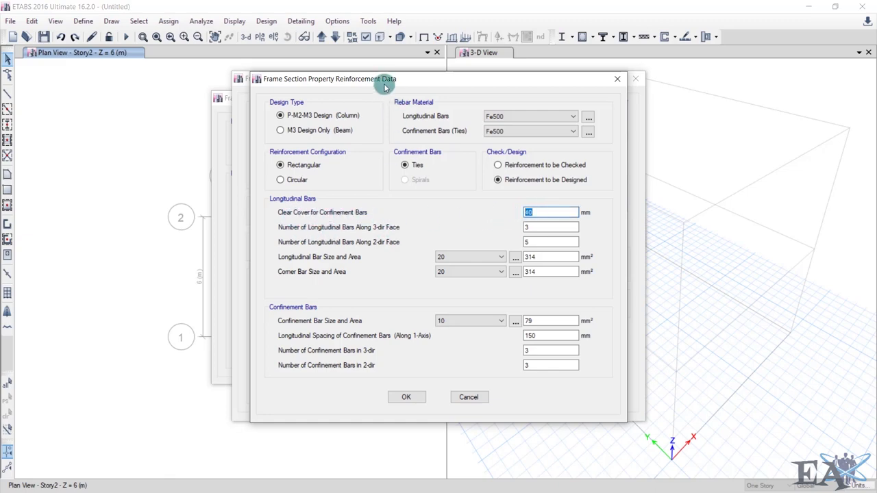
drag(621, 160, 192, 110)
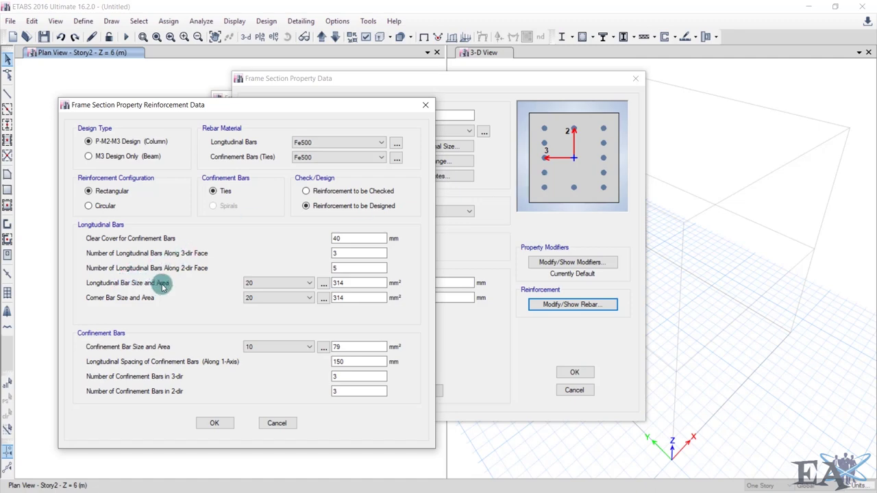
click(350, 267)
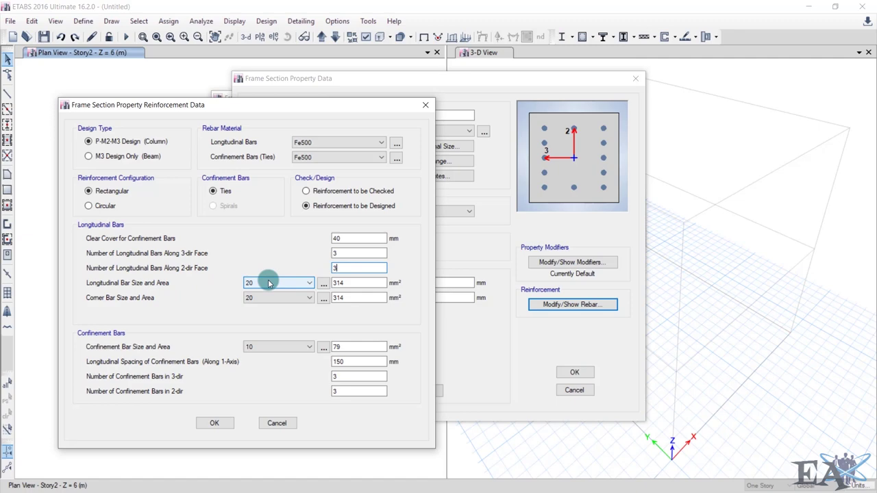
click(269, 283)
click(263, 323)
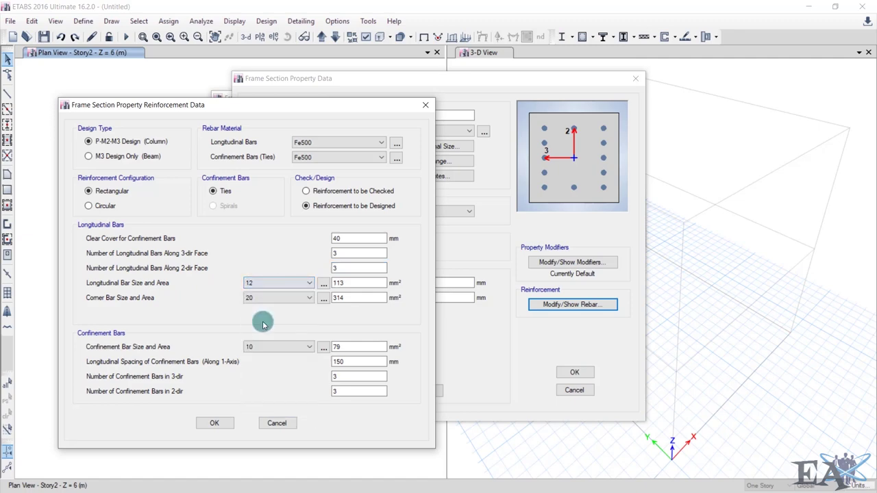
click(290, 297)
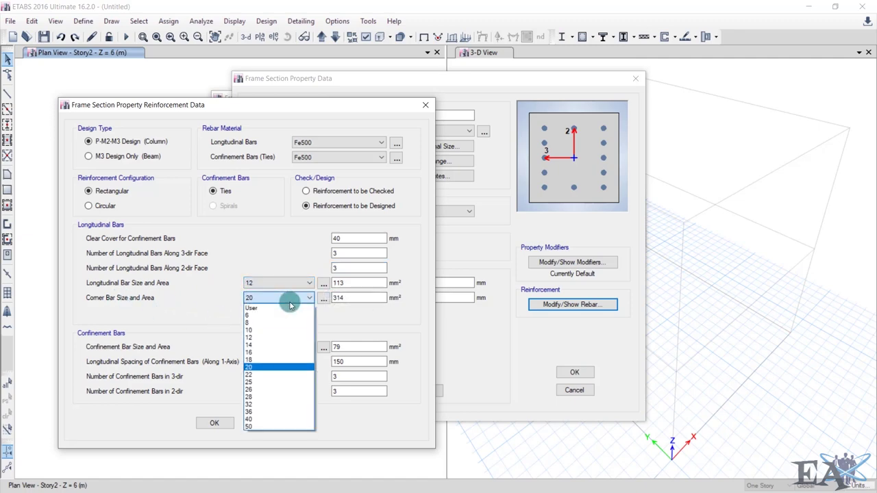
click(268, 354)
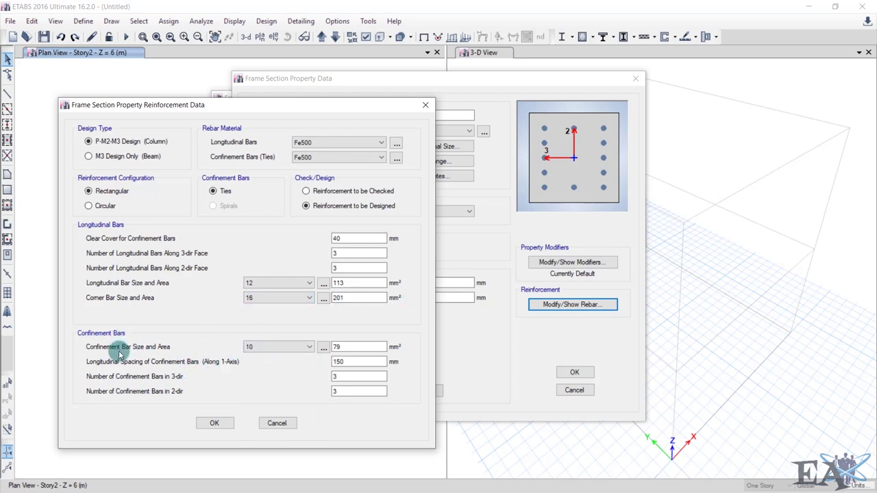
- Set the Column's confinement bars to size 8 at 100 mm longitudinal spacing, and accept the section and the frame properties
click(295, 347)
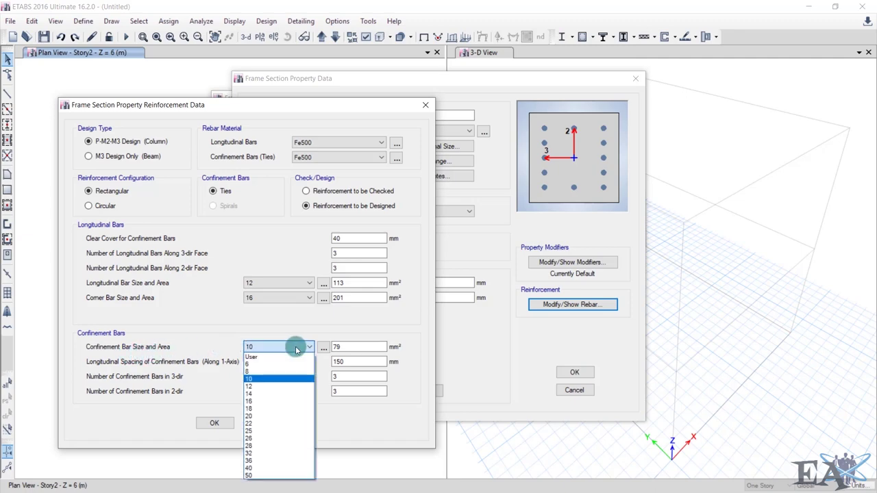
click(250, 372)
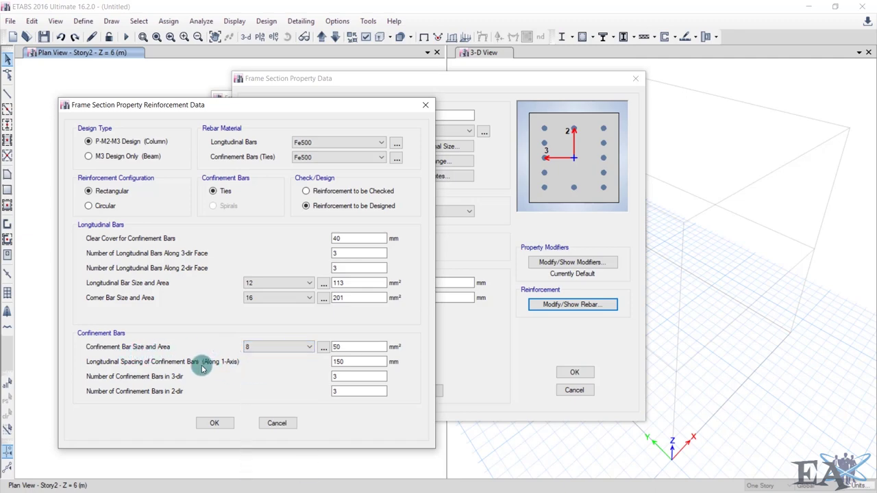
double_click(337, 362)
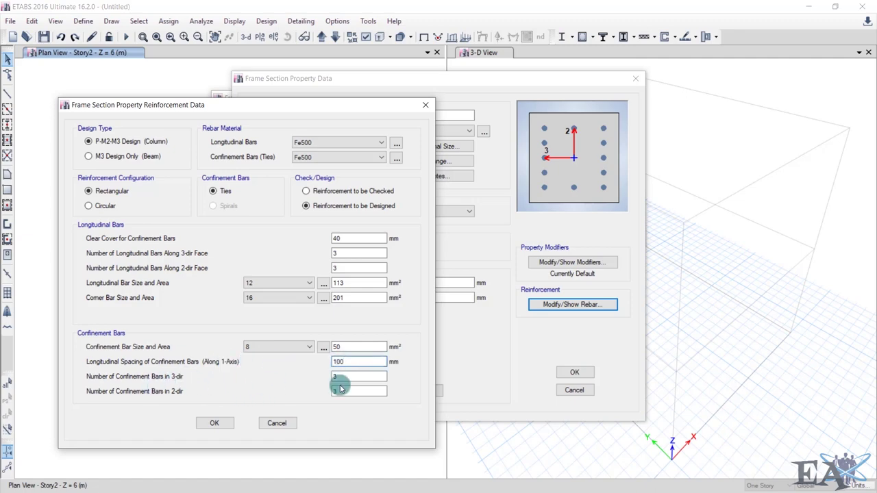
click(228, 426)
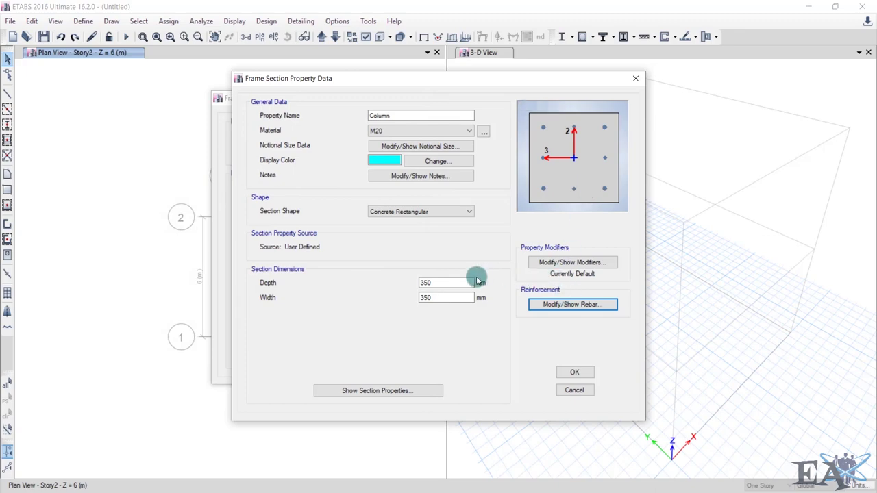
click(574, 372)
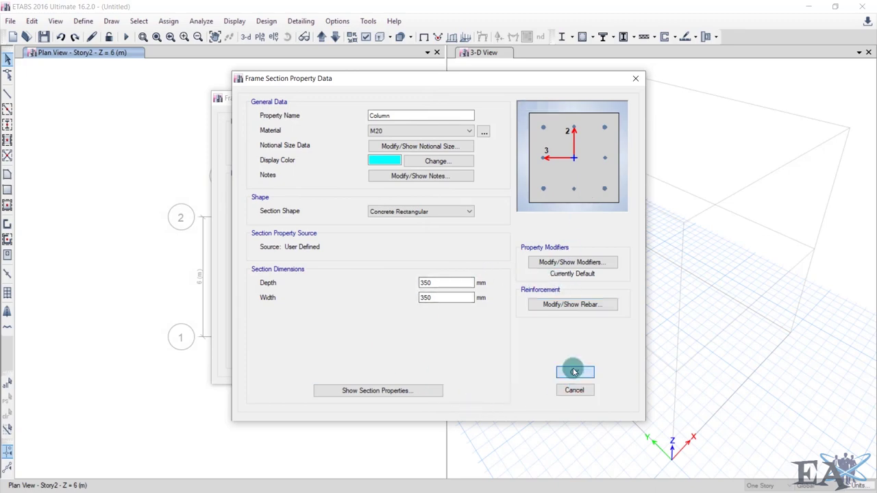
click(446, 356)
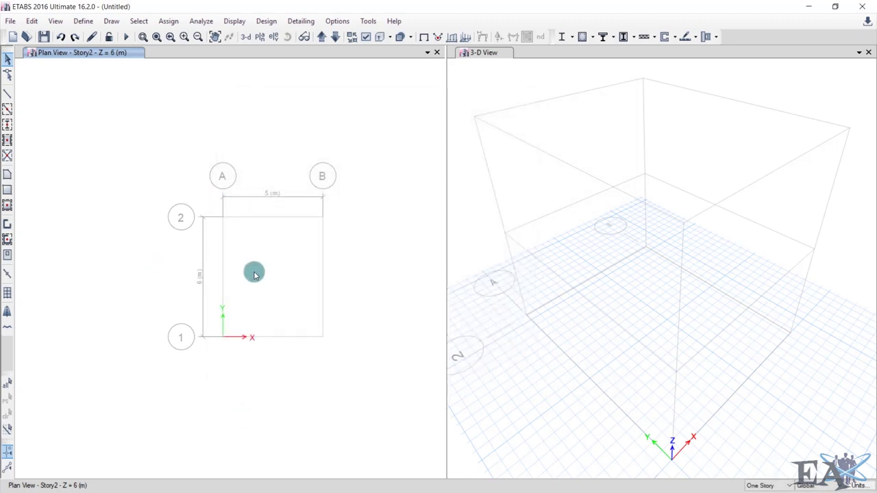
- Delete the Plank1 property from the slab section definitions
click(83, 22)
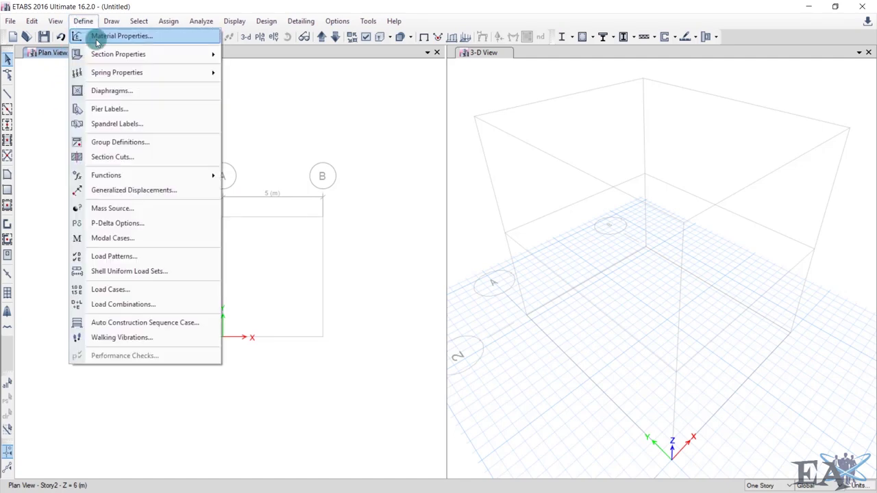
mouse_move(104, 53)
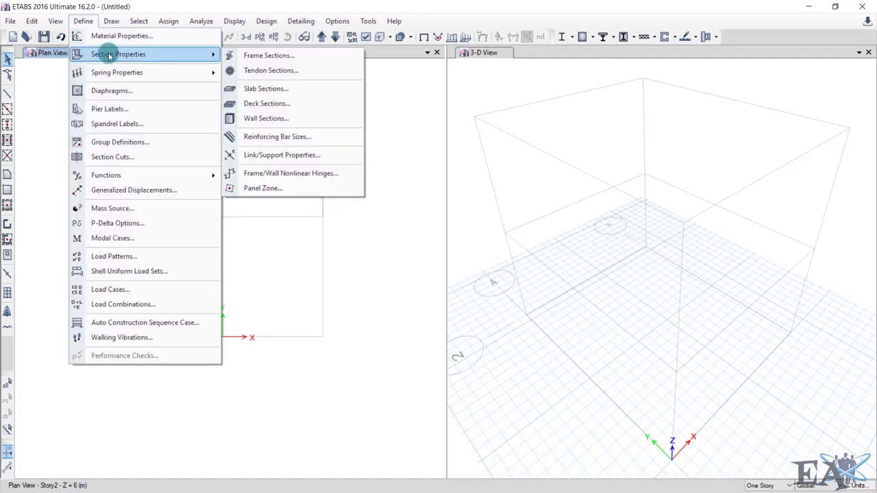
click(261, 87)
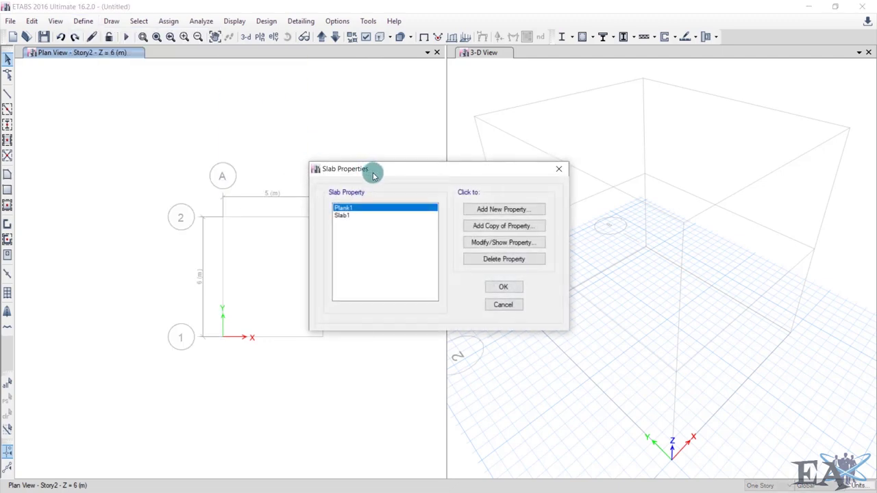
drag(381, 175, 338, 140)
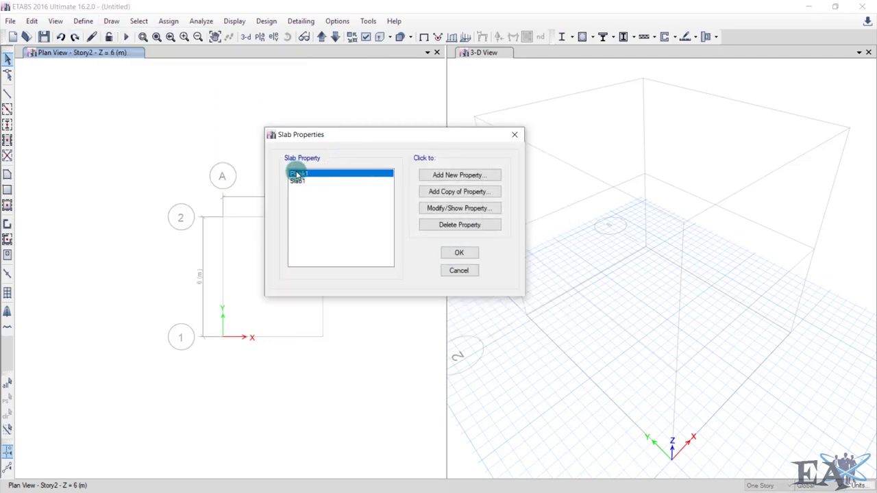
click(435, 224)
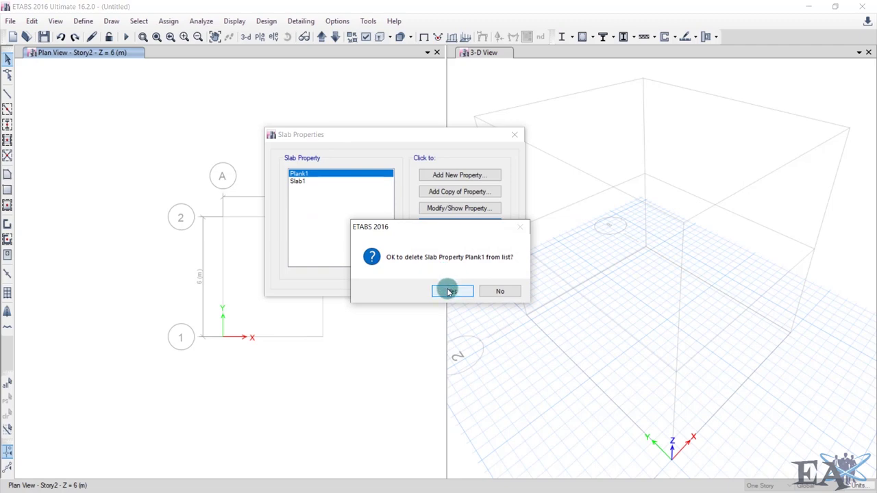
click(446, 291)
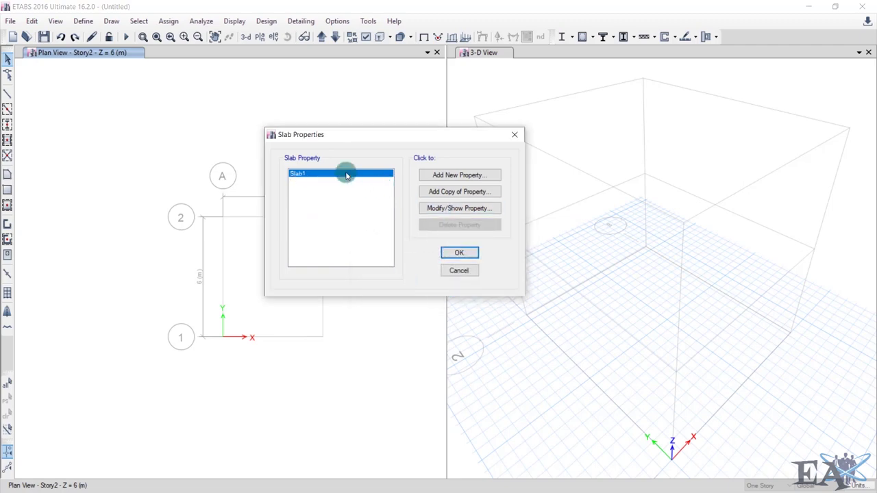
- Add a slab property named Slab 125 with M20 material and the Shell-Thin modeling type
click(447, 176)
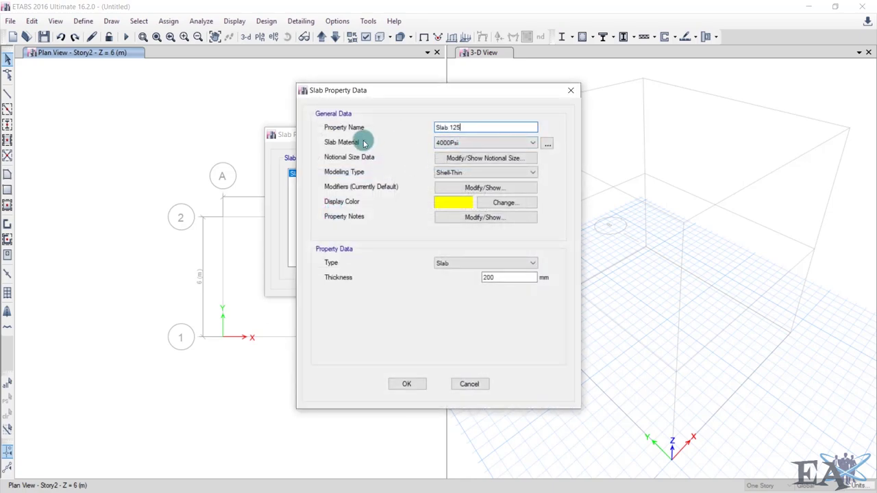
click(456, 144)
click(449, 183)
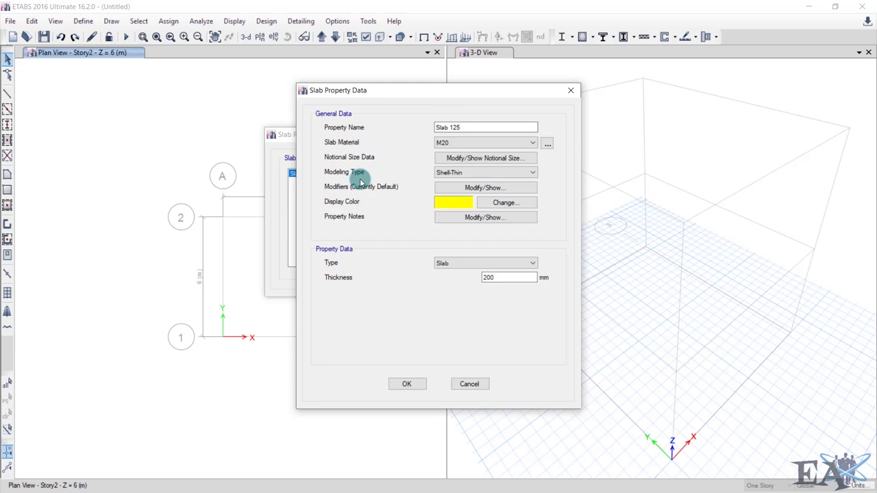
click(452, 173)
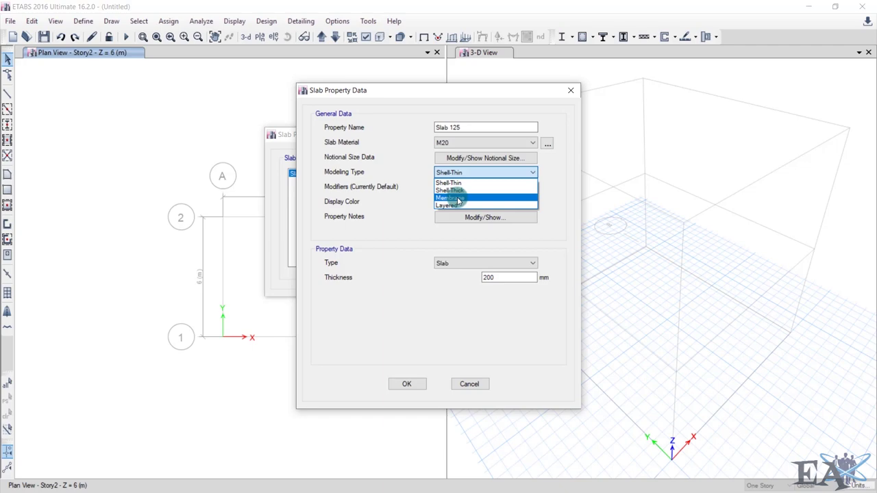
click(449, 183)
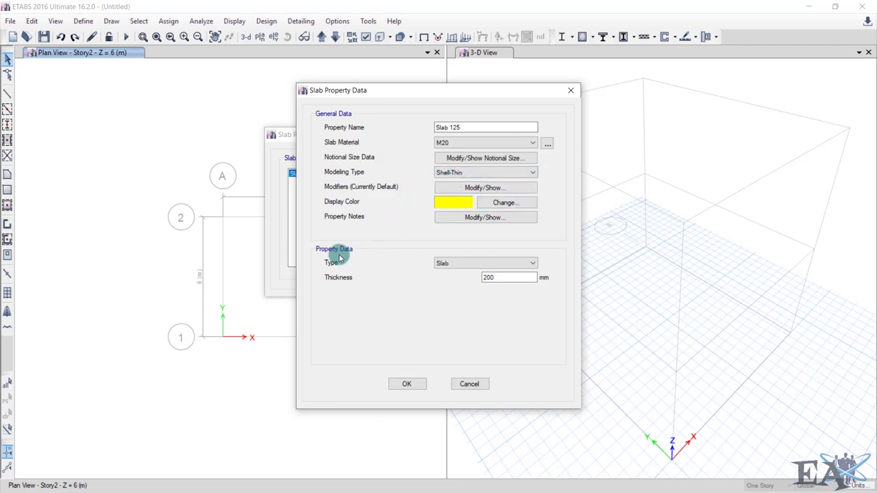
- Set Slab 125's type to Slab and its thickness to 125 mm, and accept the property
click(482, 264)
click(485, 271)
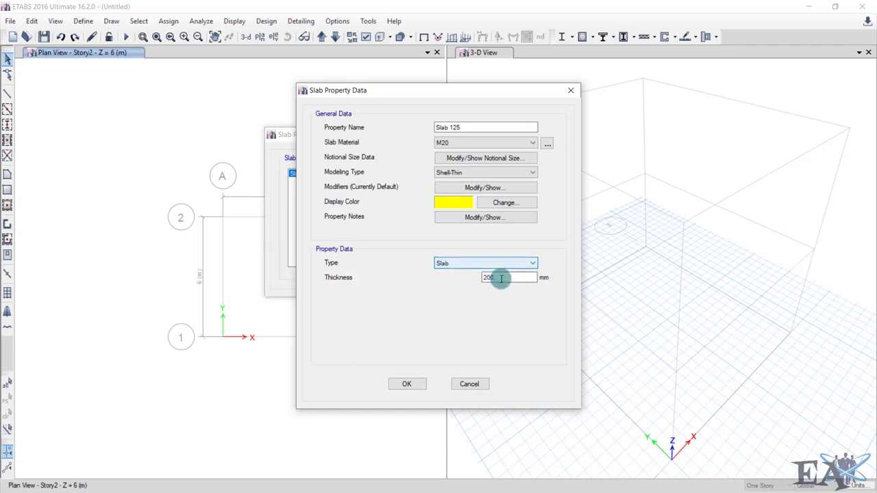
drag(501, 278, 446, 281)
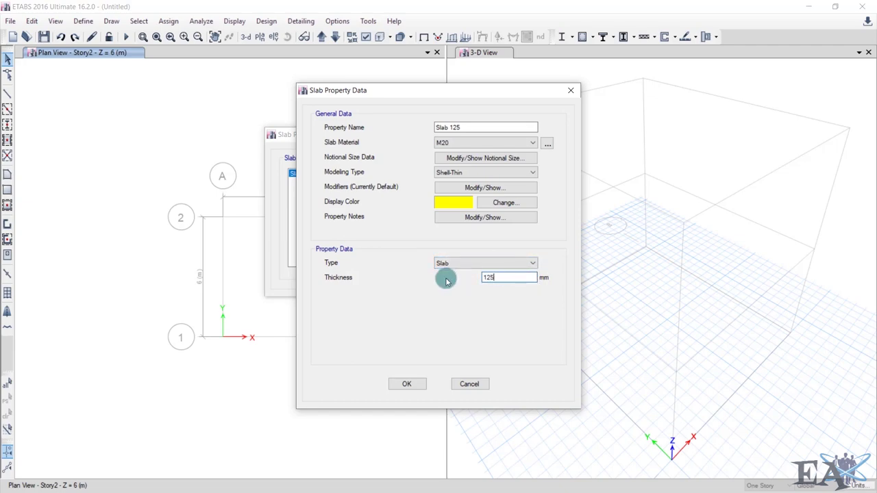
click(442, 263)
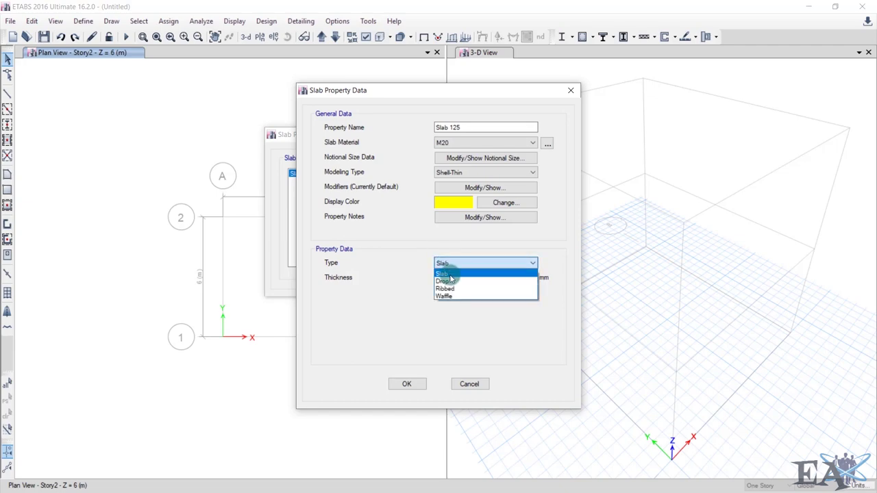
click(392, 291)
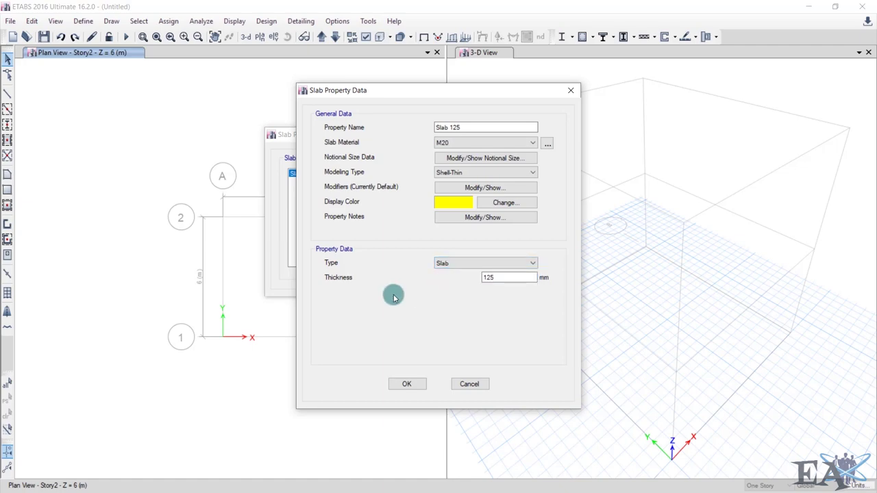
click(398, 384)
- Delete the Slab1 property and accept the slab property definitions
click(296, 181)
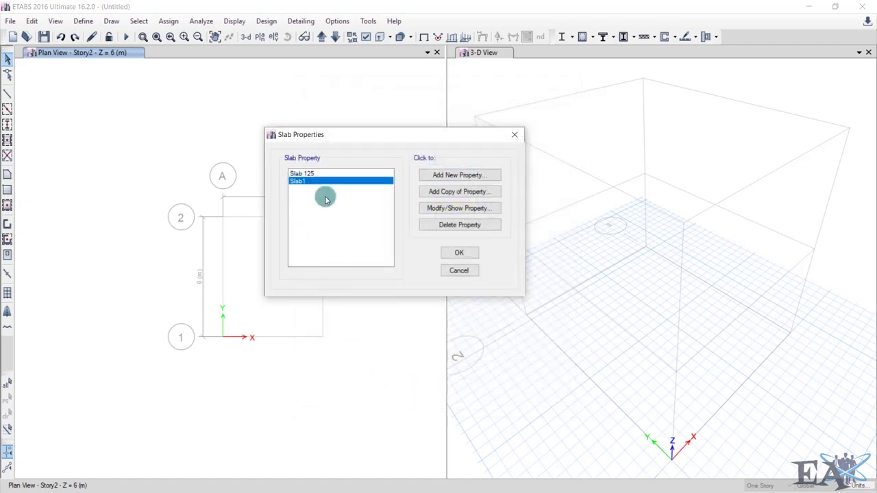
click(472, 226)
click(446, 290)
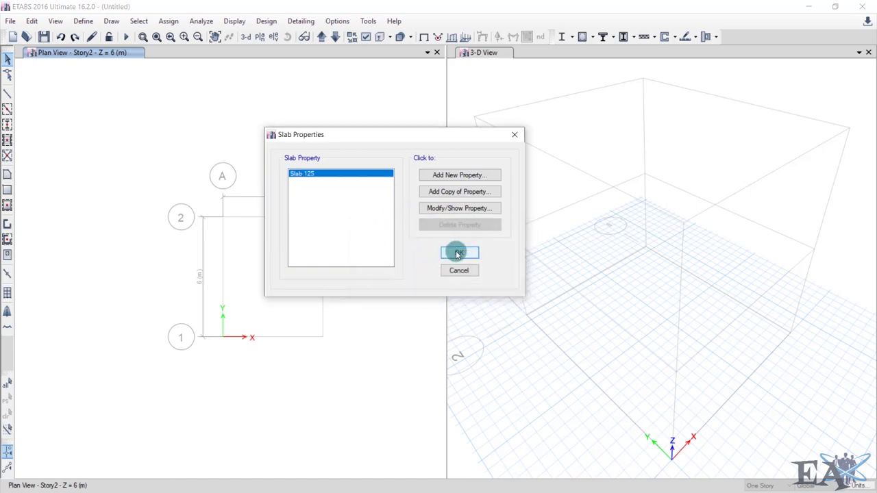
click(459, 253)
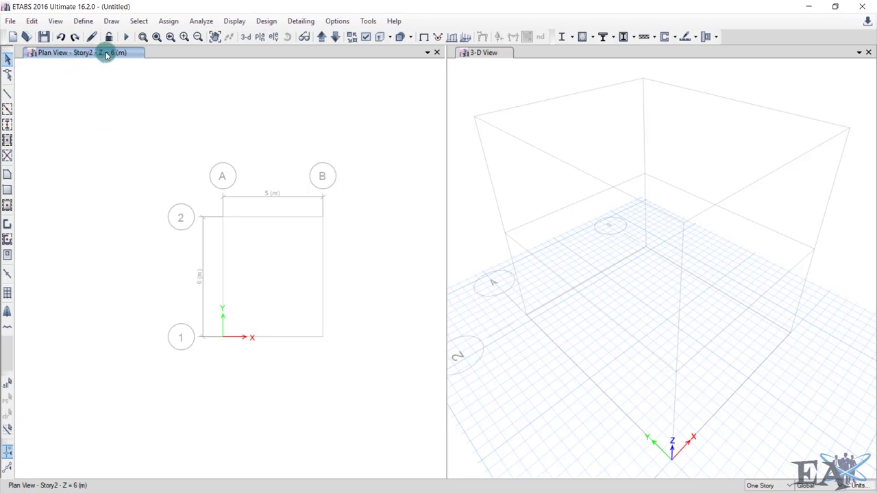
- In the Story1 plan, use quick column drawing with the Column section to place columns at all four intersections of grids A–B and 1–2
click(335, 39)
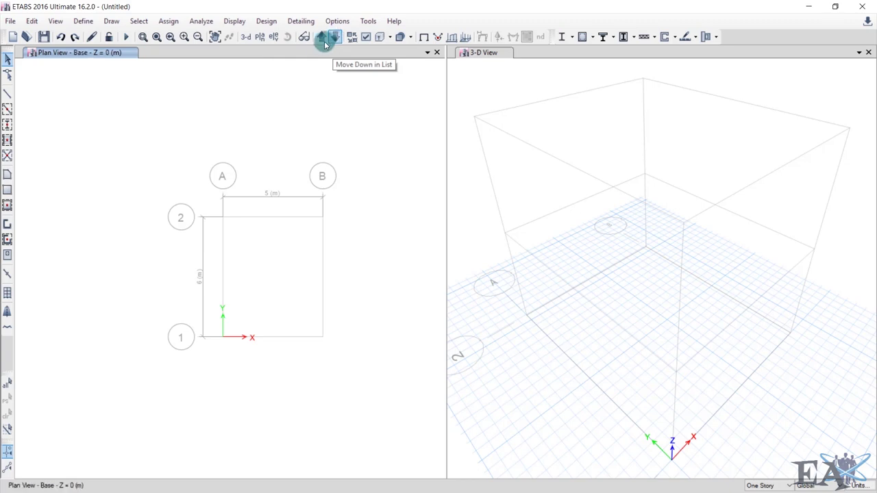
click(322, 39)
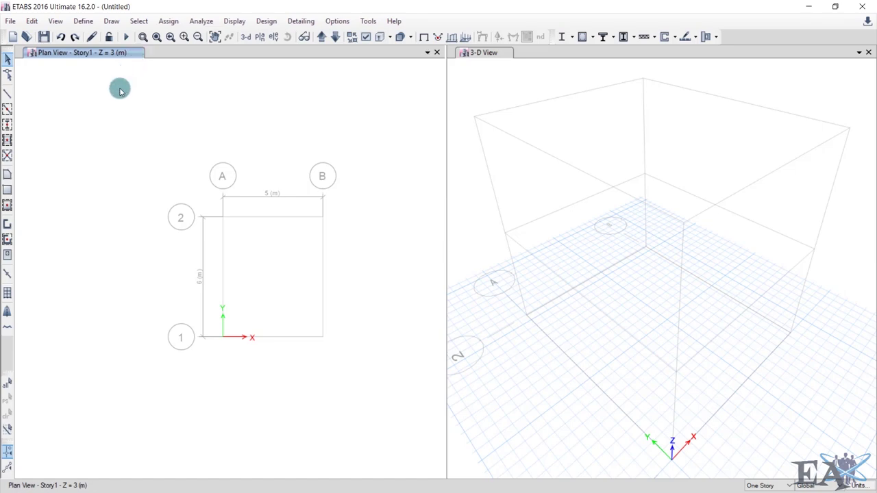
click(7, 125)
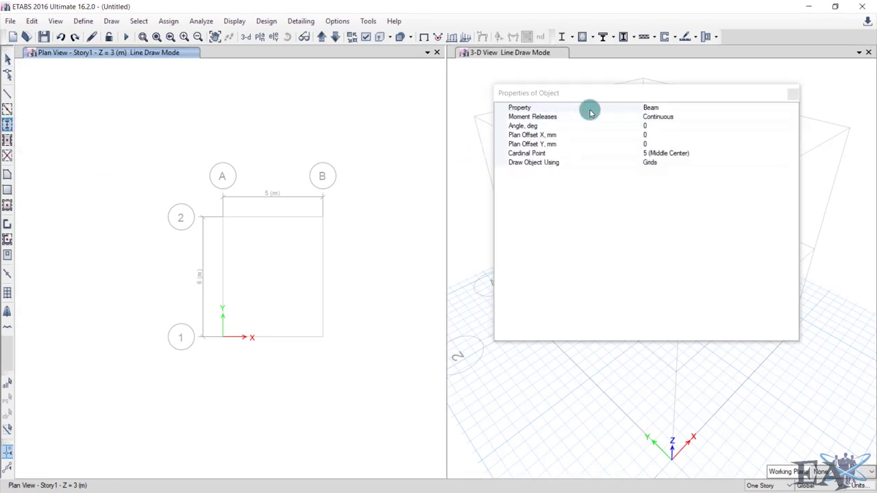
click(729, 111)
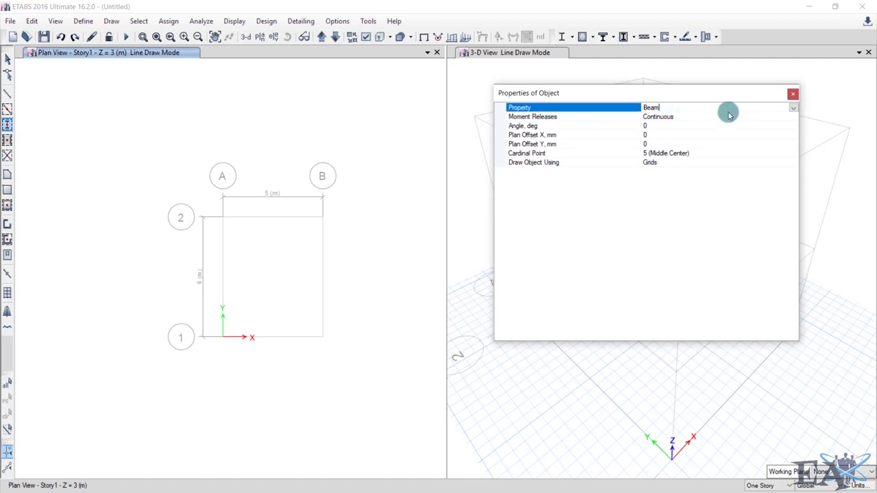
click(792, 106)
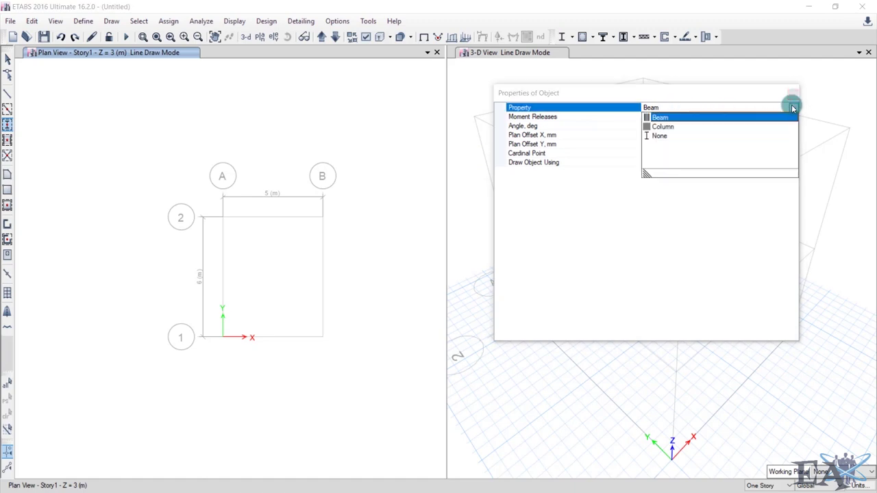
click(661, 127)
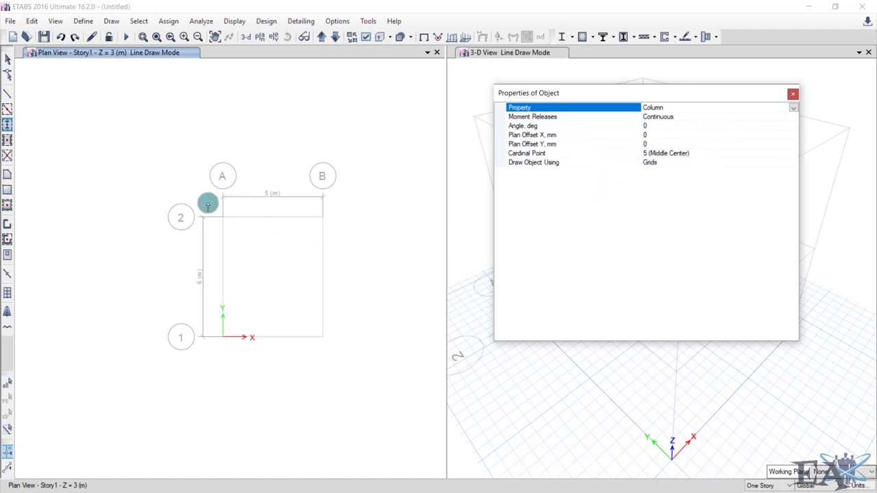
drag(417, 220, 207, 207)
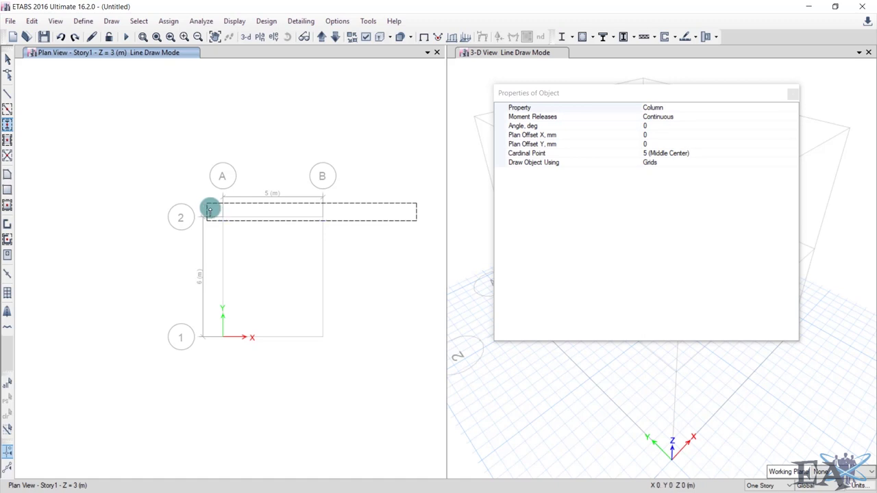
drag(208, 204, 343, 364)
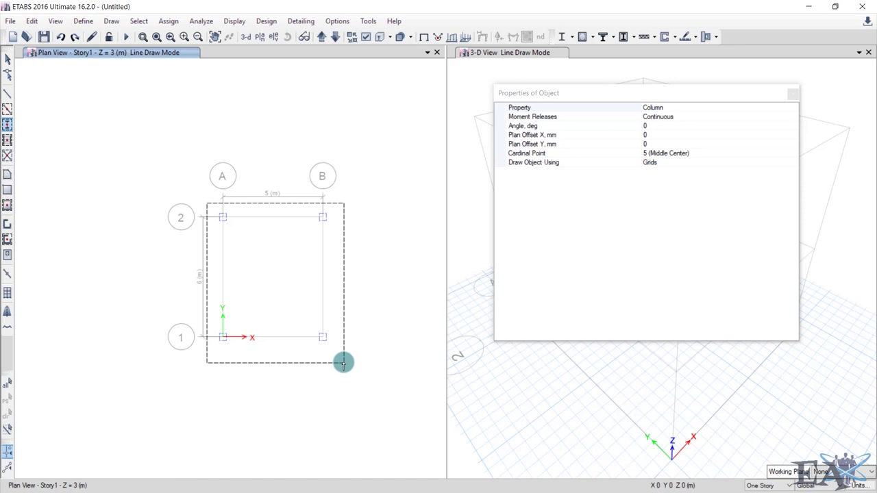
- Place Column sections at all four grid intersections of A–B and 1–2 on Story1 using the grids
drag(344, 364, 343, 362)
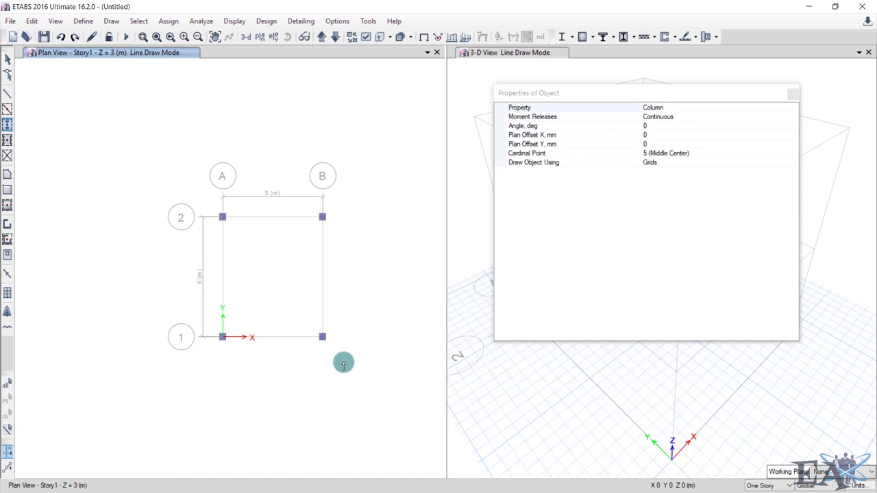
click(791, 95)
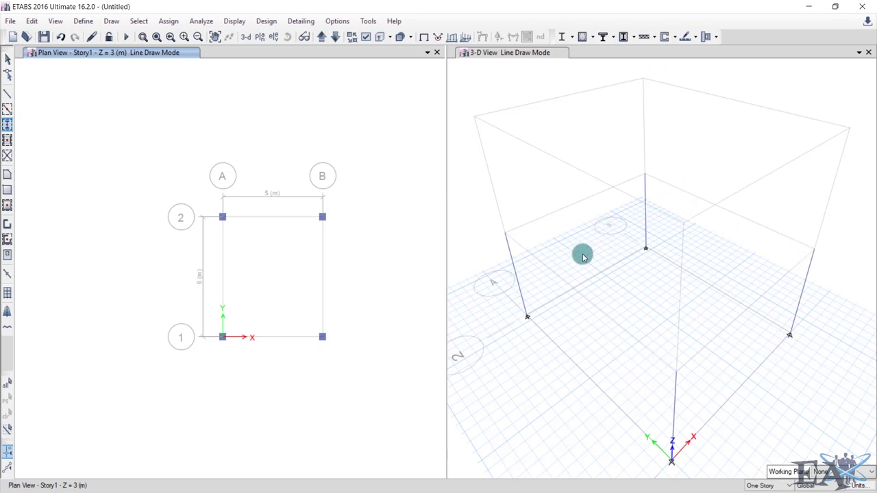
drag(416, 220, 208, 204)
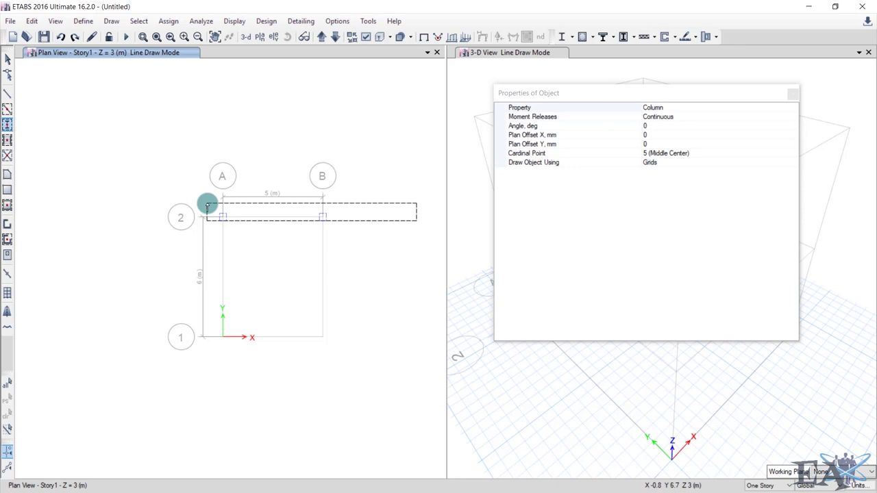
drag(208, 205, 344, 364)
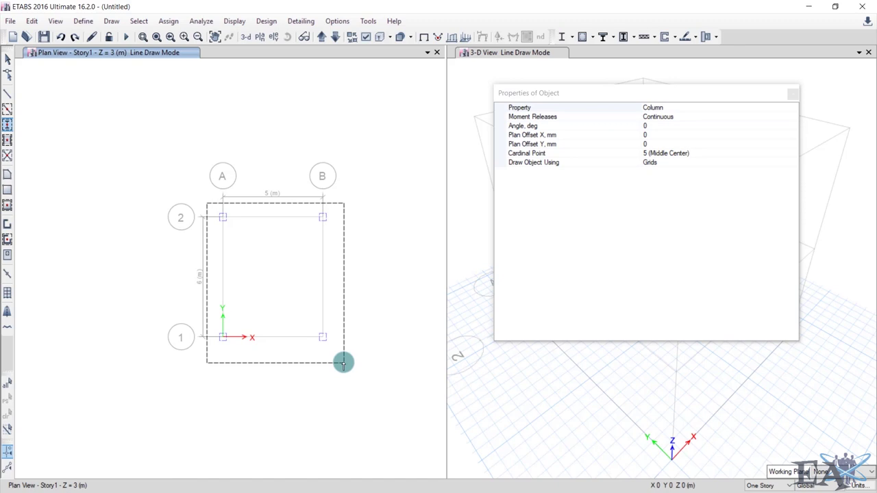
drag(343, 364, 343, 364)
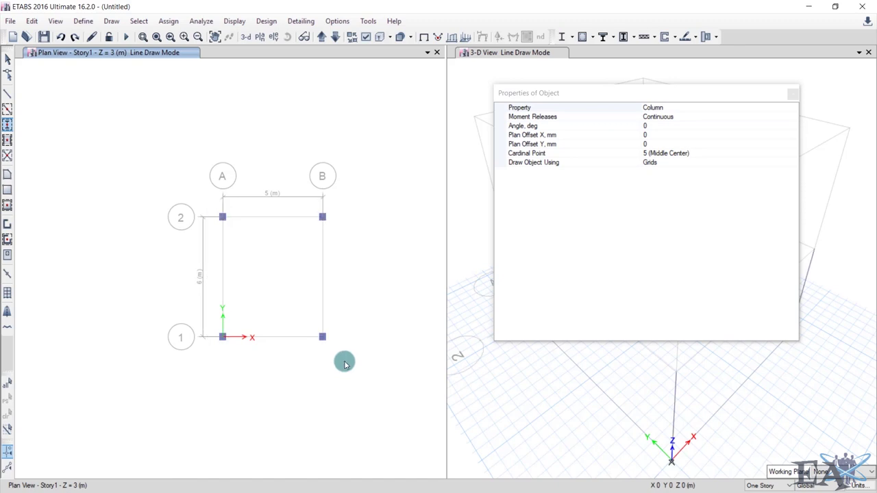
click(792, 95)
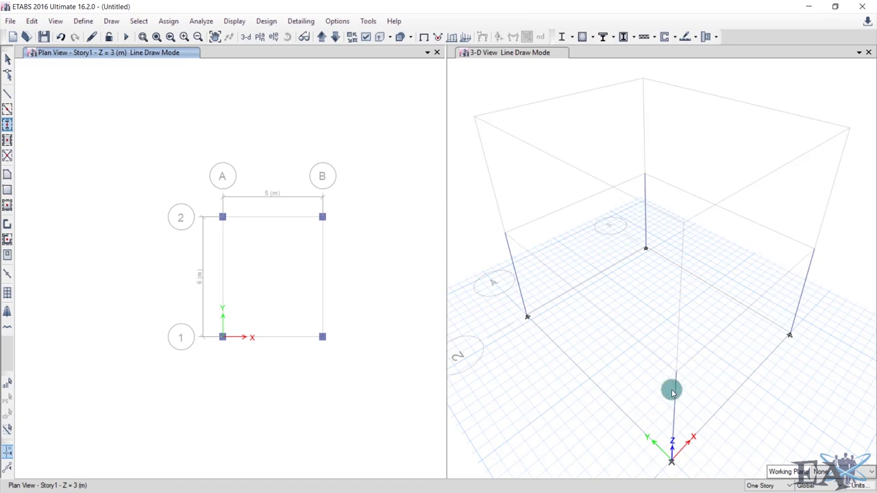
click(506, 53)
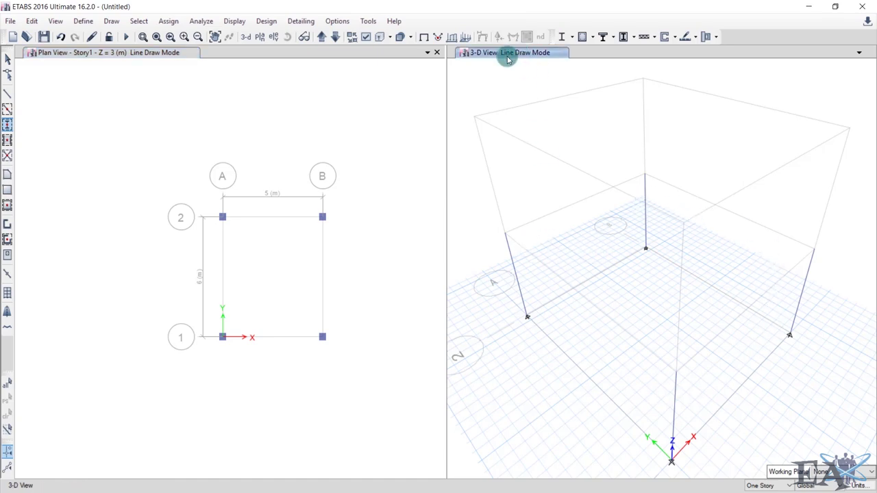
click(291, 41)
drag(728, 364, 621, 303)
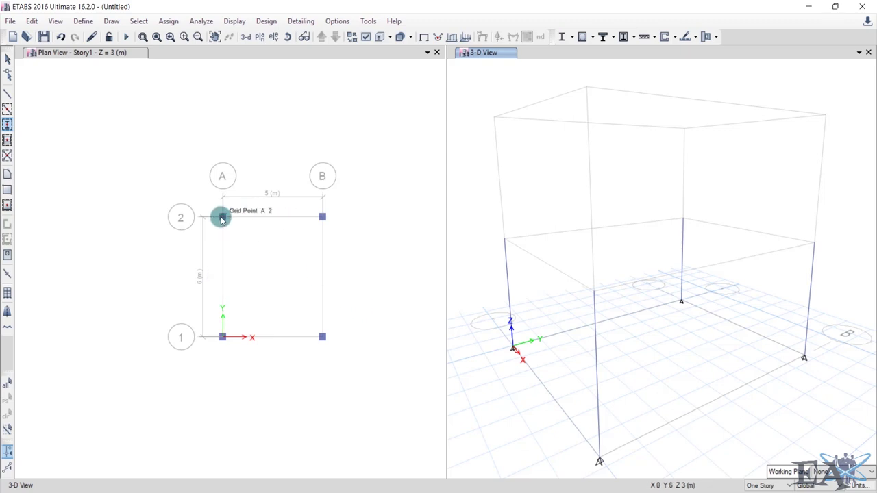
key(Escape)
click(152, 150)
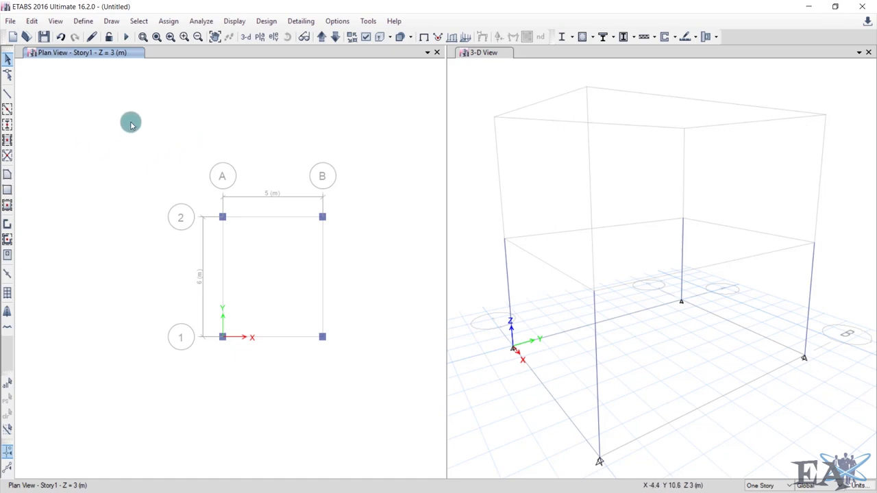
- Draw a straight Beam frame along grid line 2 from grid point A2 to B2
click(6, 94)
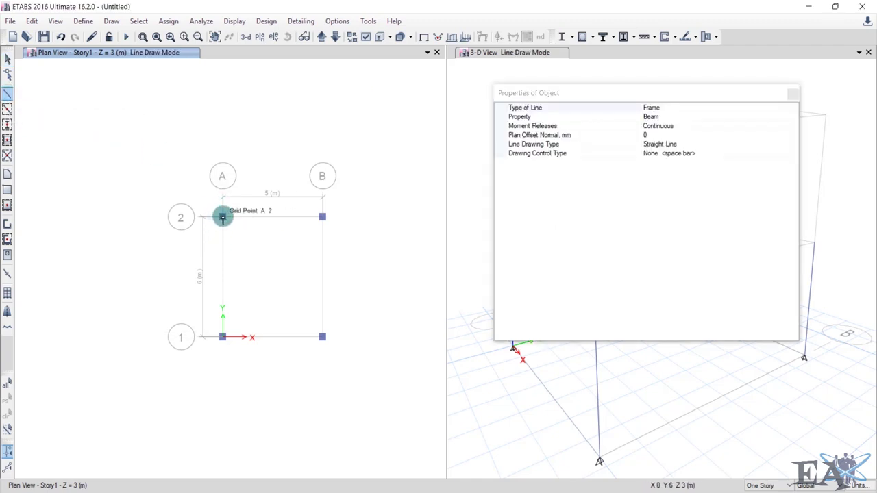
click(222, 218)
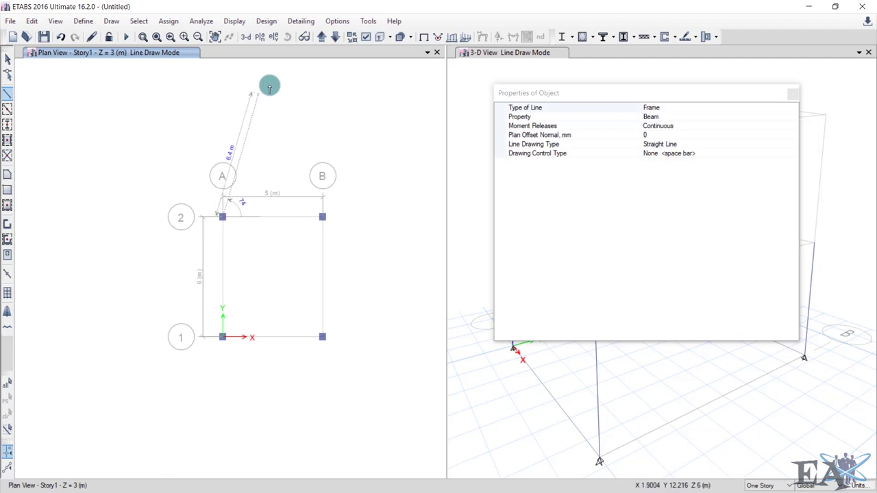
click(322, 217)
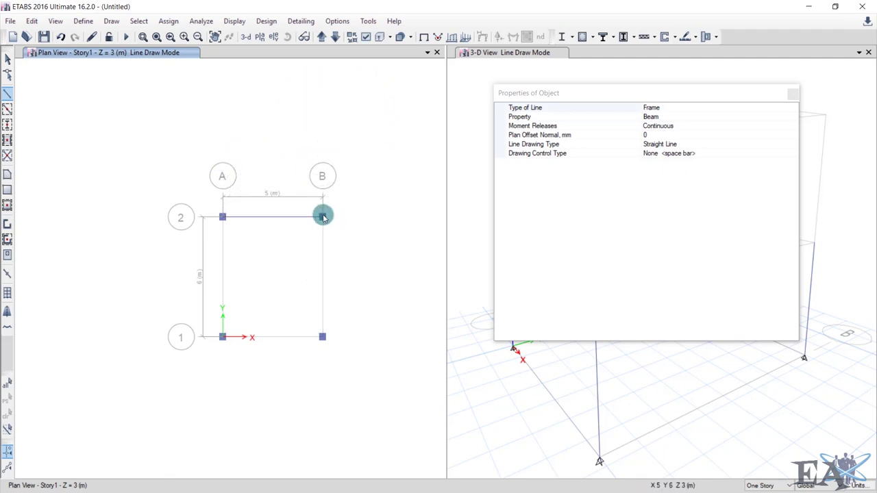
drag(609, 92, 421, 64)
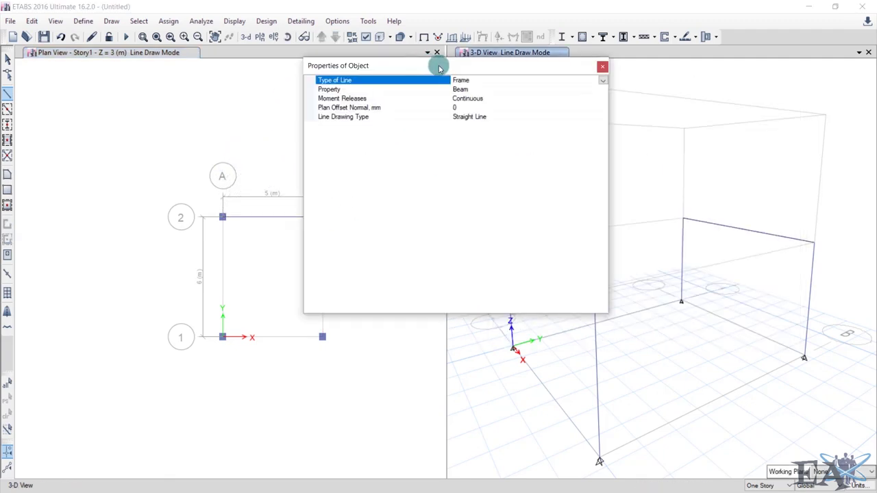
click(602, 67)
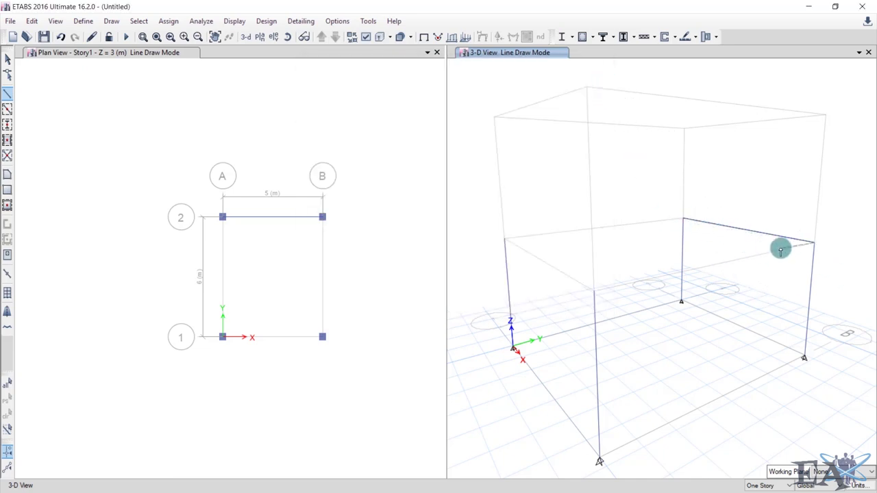
key(Escape)
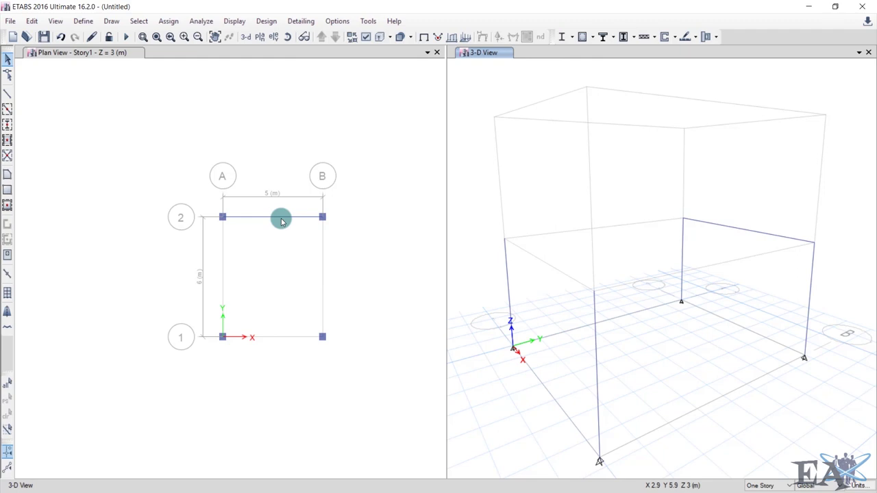
- Delete the single beam on grid line 2
click(281, 218)
key(Delete)
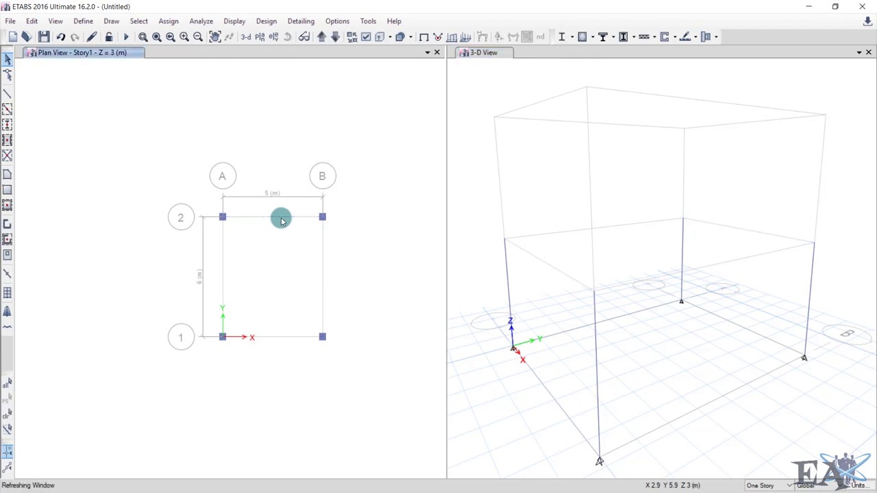
- Quick-draw Beam frames along all four grid lines between the columns on Story1
click(8, 109)
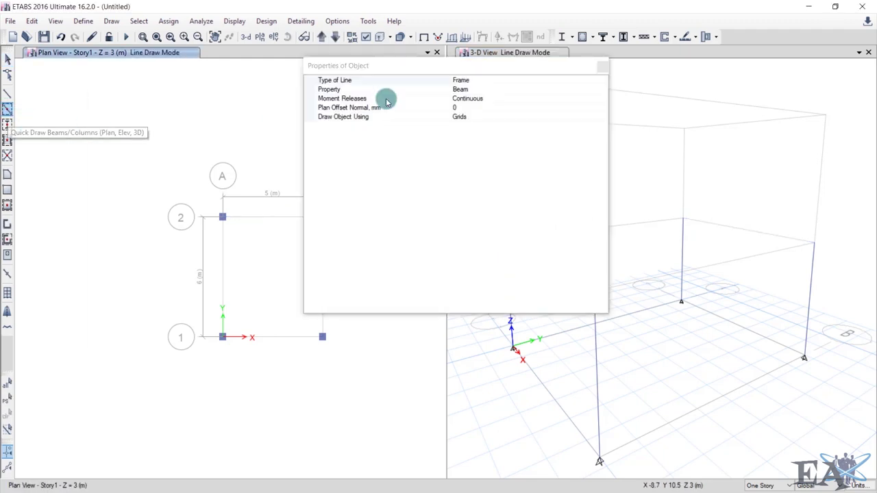
drag(439, 65, 574, 65)
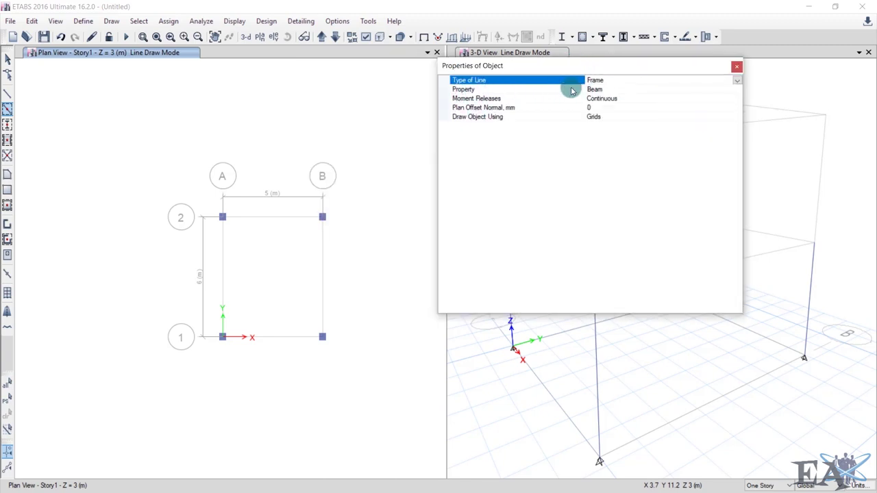
click(608, 90)
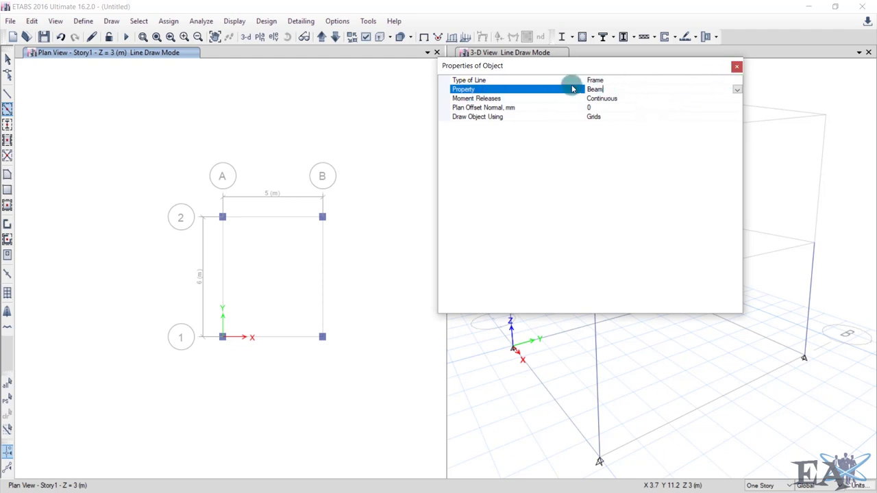
click(738, 67)
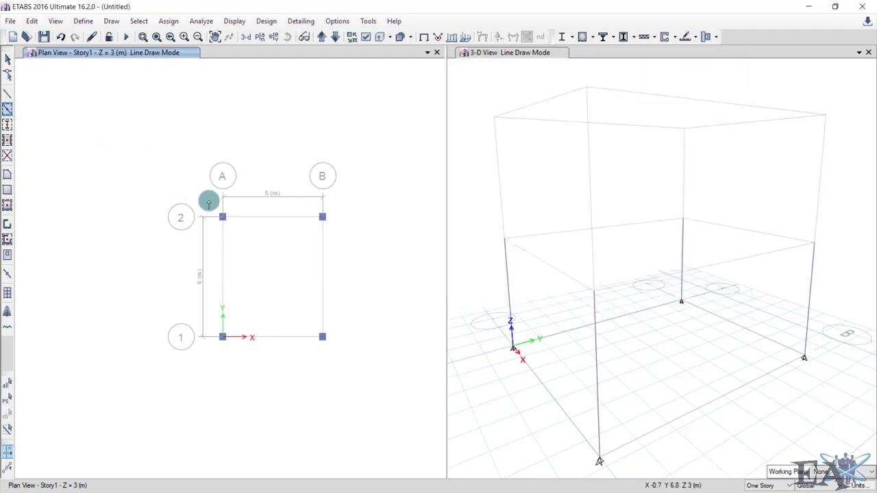
mouse_move(209, 203)
mouse_down()
mouse_move(305, 286)
mouse_move(349, 358)
mouse_up()
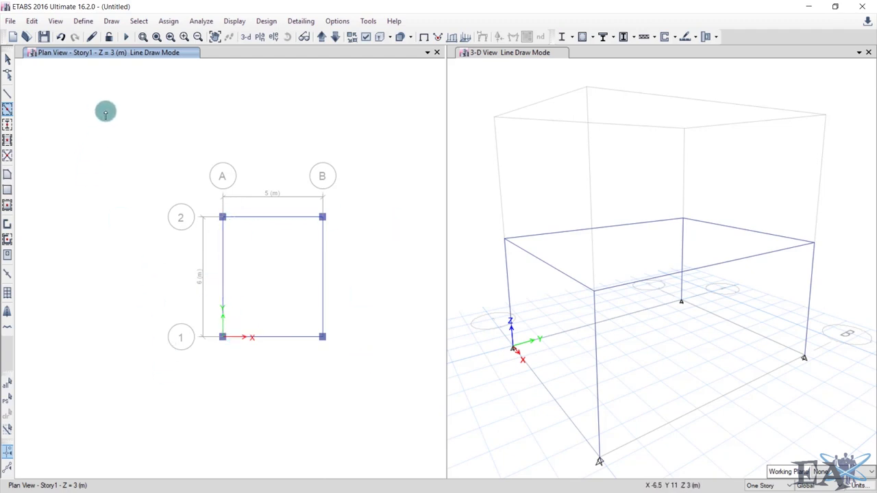
- Draw a rectangular floor with the Slab 125 property from grid point A2 to B1
click(7, 191)
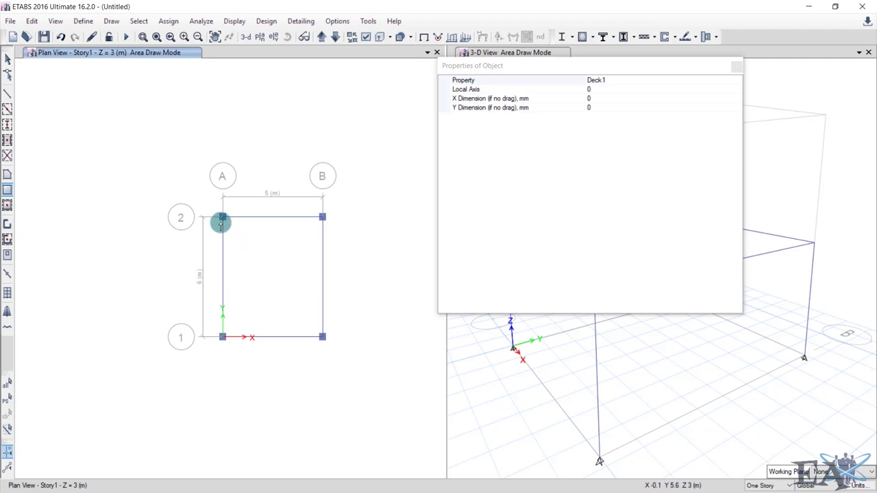
click(630, 81)
click(736, 80)
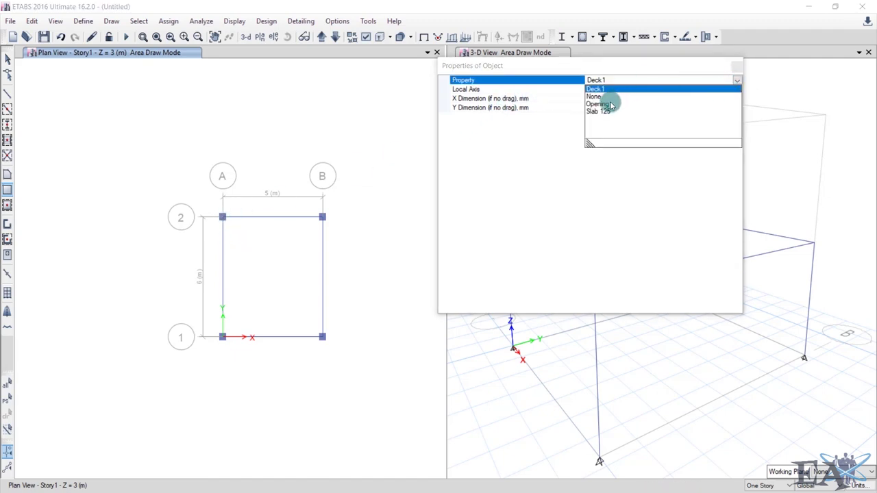
click(606, 111)
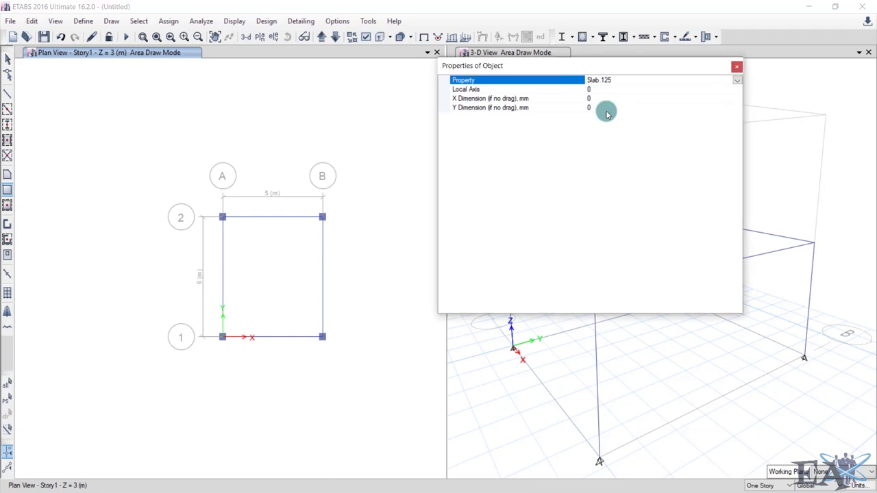
click(222, 216)
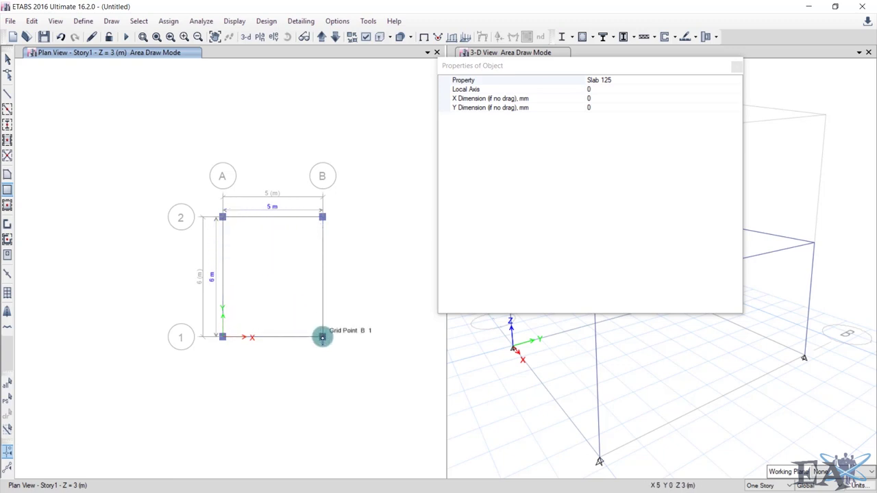
click(322, 336)
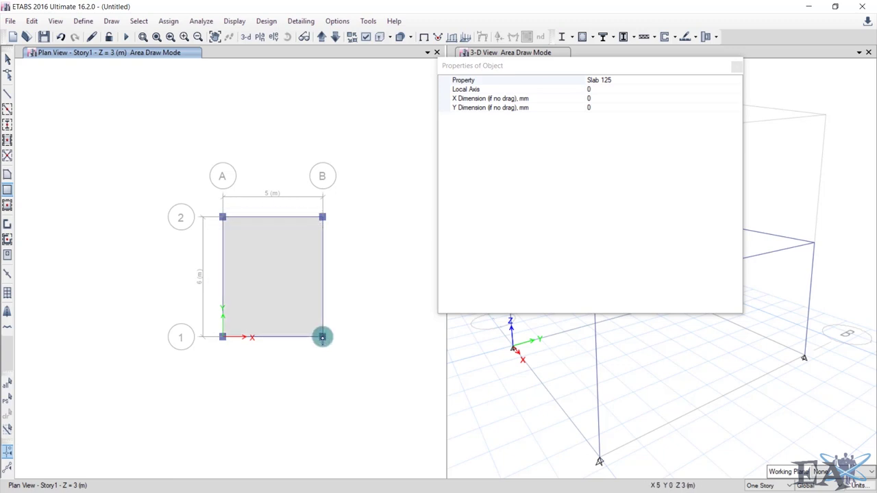
click(733, 69)
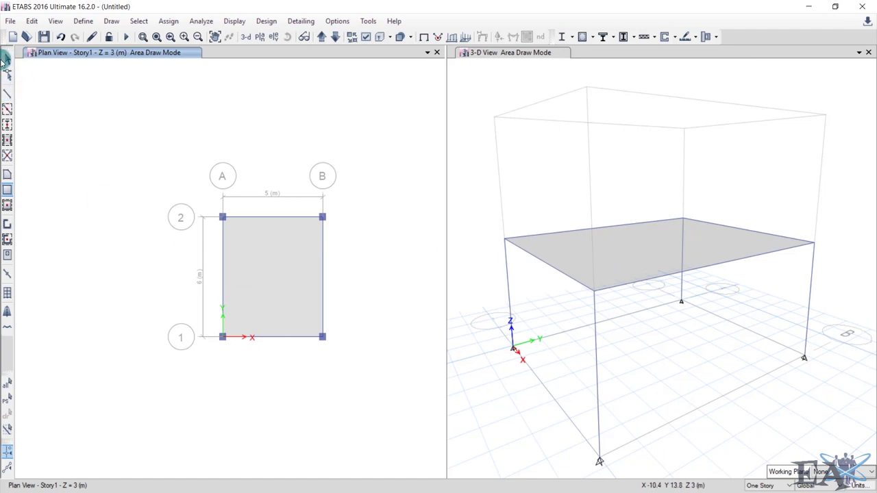
- Delete the rectangular slab panel enclosed by the beams
click(8, 60)
click(287, 281)
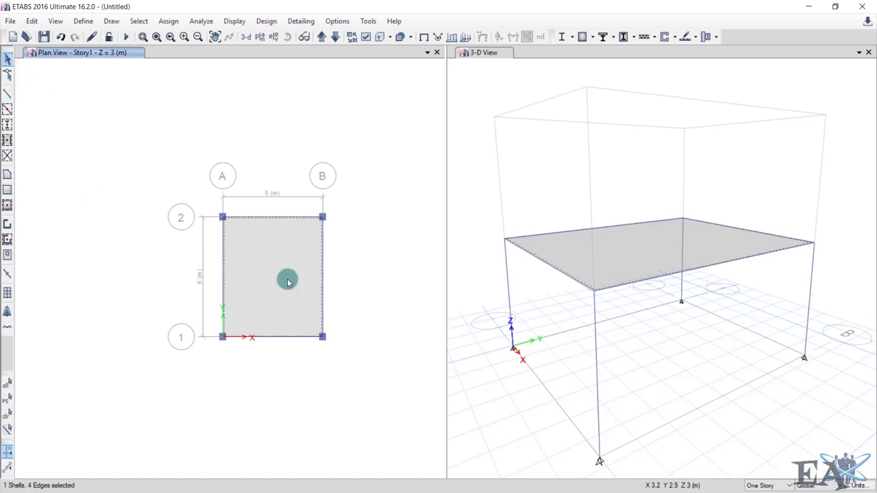
key(Delete)
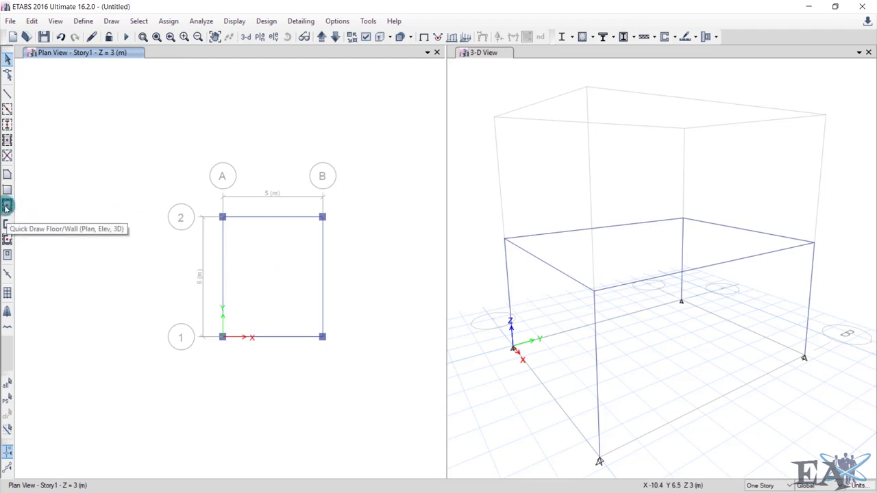
- Quick-draw a Slab 125 floor in the bay bounded by grids A–B and 1–2
click(6, 205)
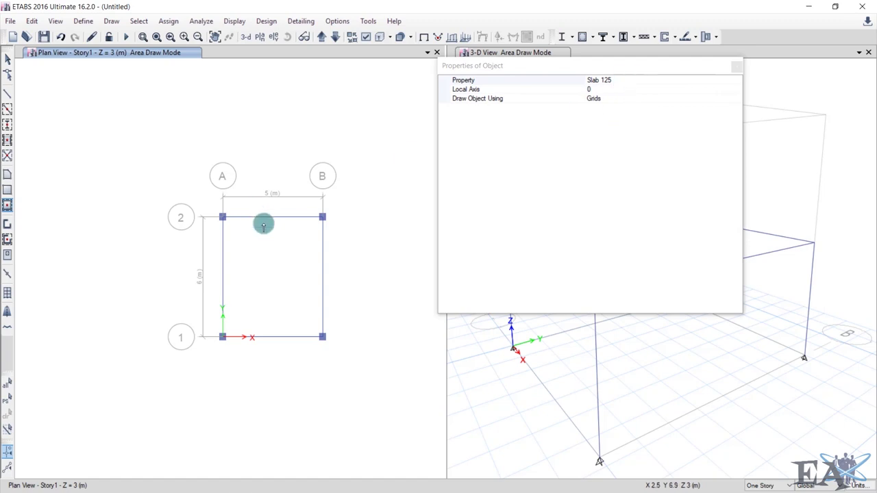
click(266, 269)
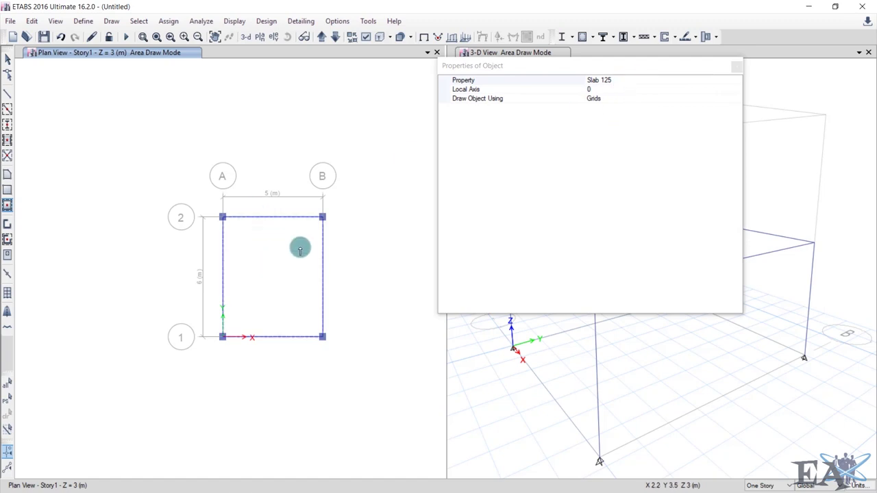
click(738, 65)
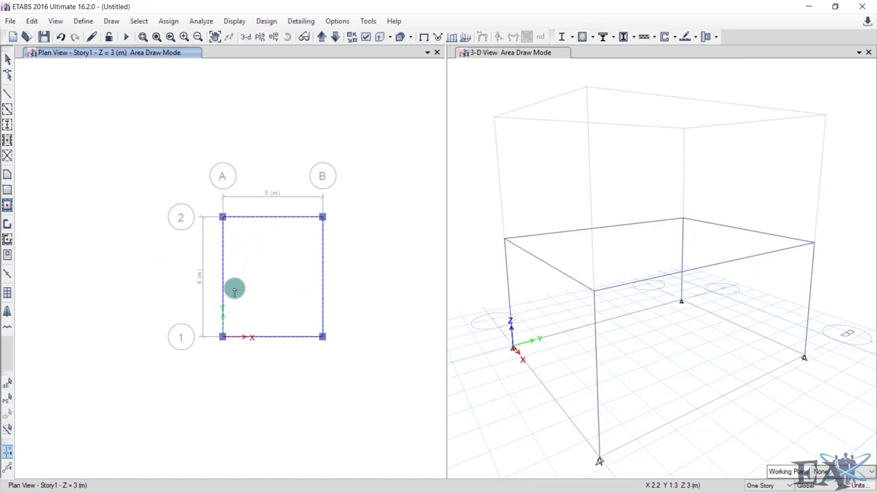
click(279, 276)
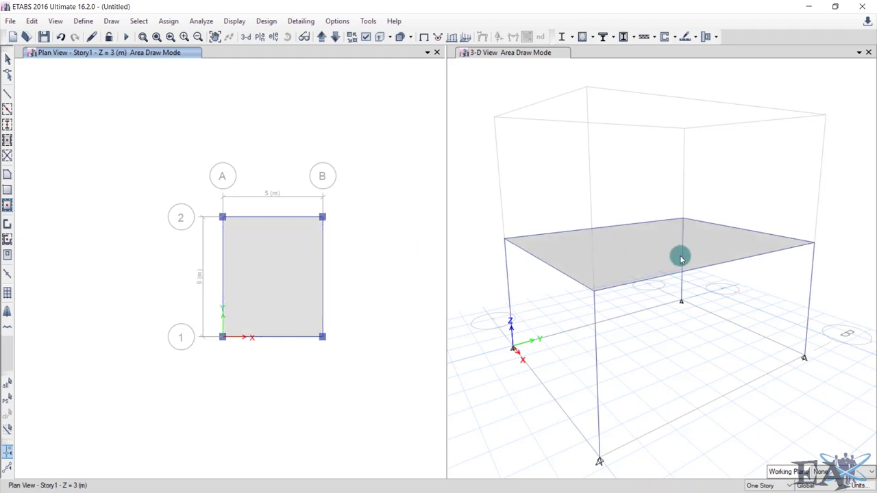
key(Escape)
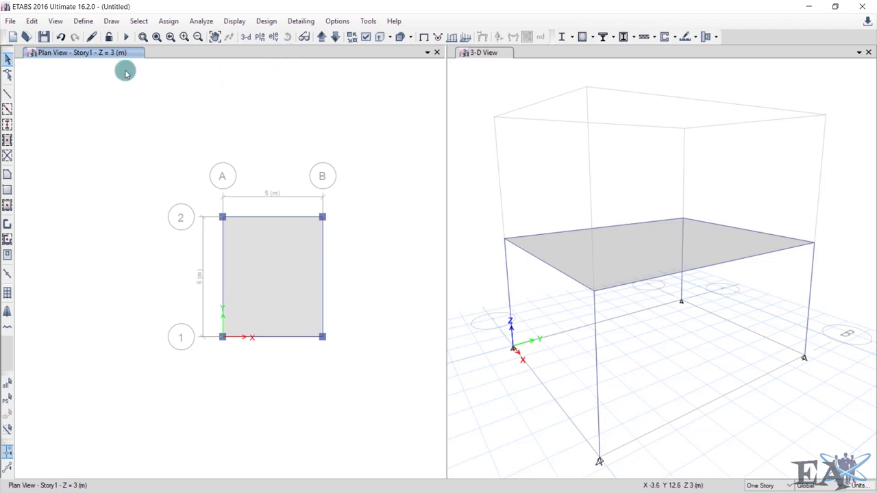
- Select all objects in the model and replicate them by story onto Story2
click(142, 25)
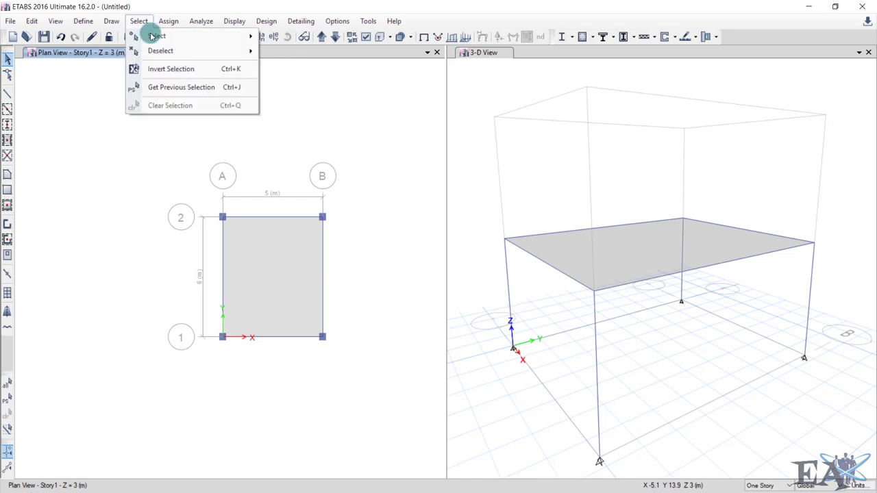
mouse_move(152, 36)
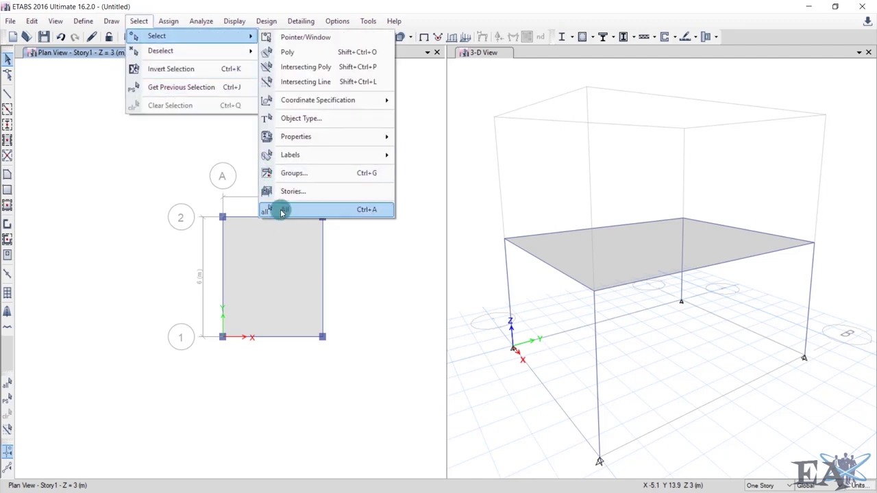
click(8, 387)
click(8, 387)
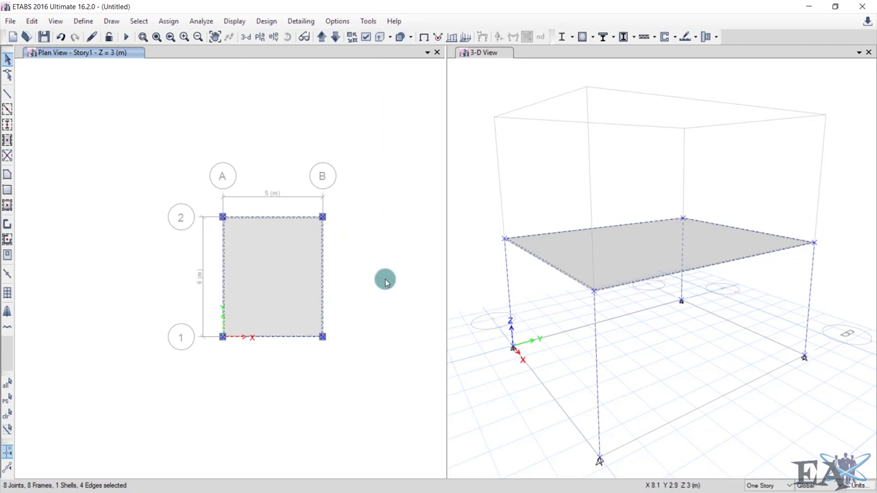
key(ctrl+r)
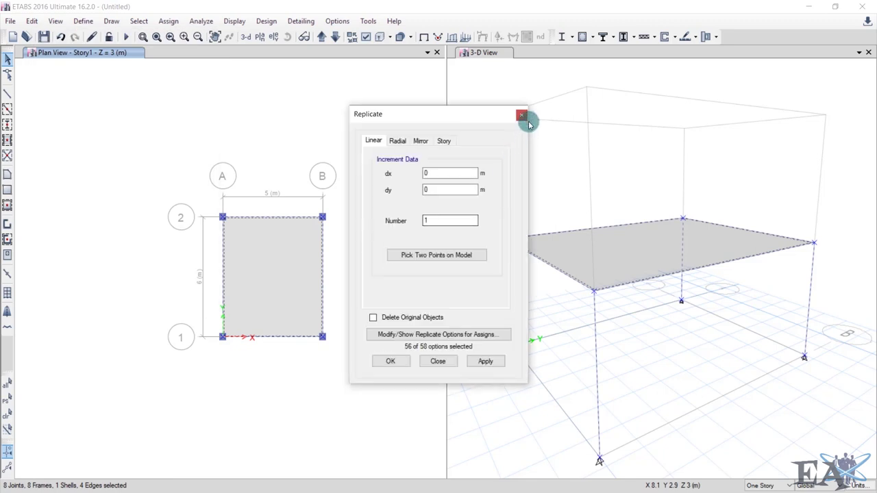
click(522, 115)
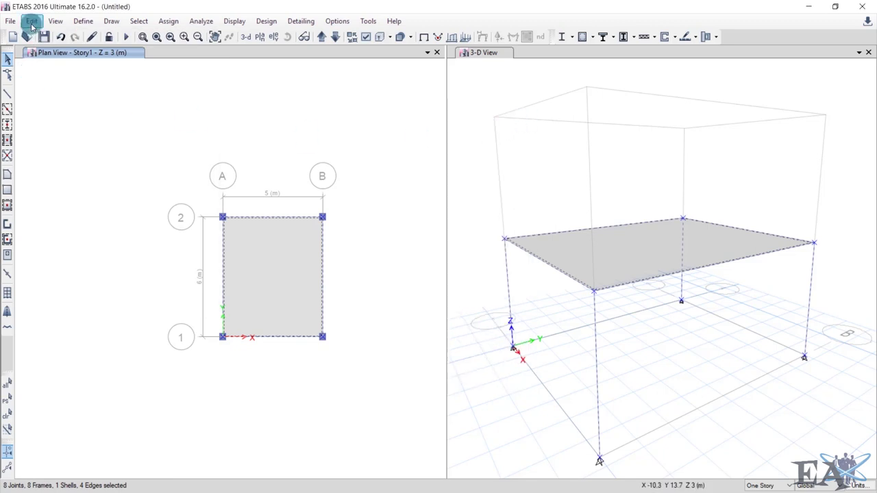
click(31, 21)
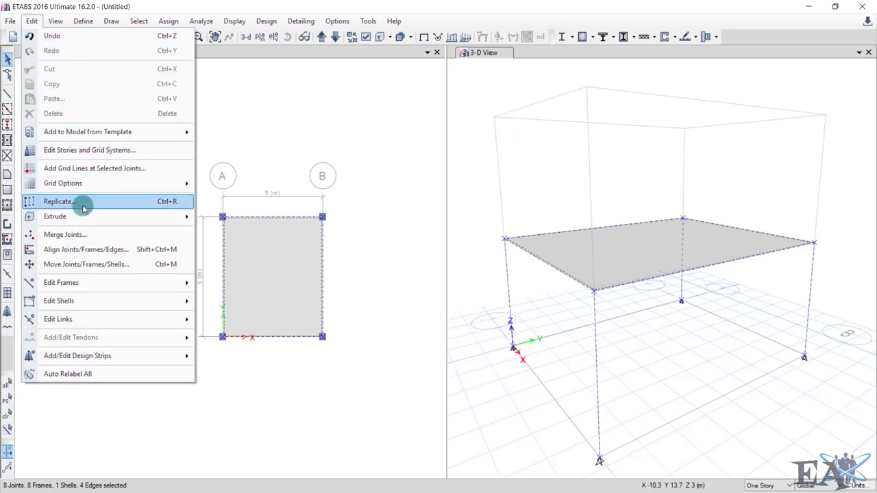
click(156, 207)
drag(391, 117, 398, 82)
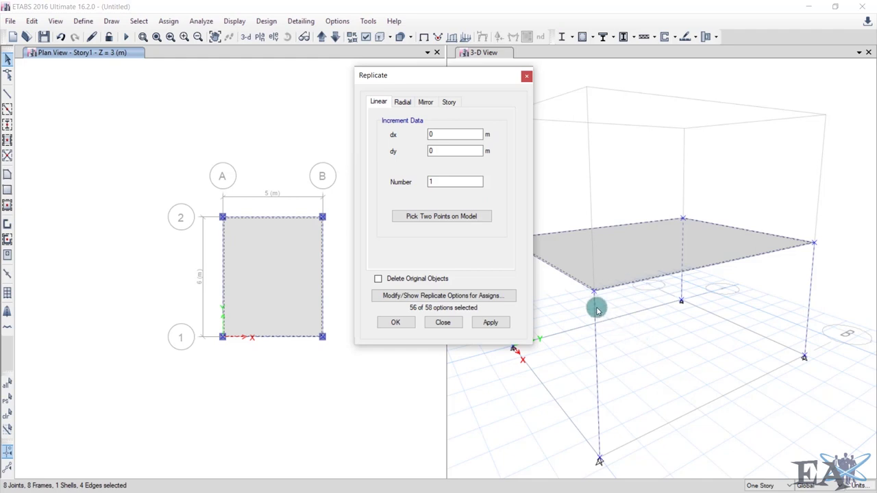
click(449, 103)
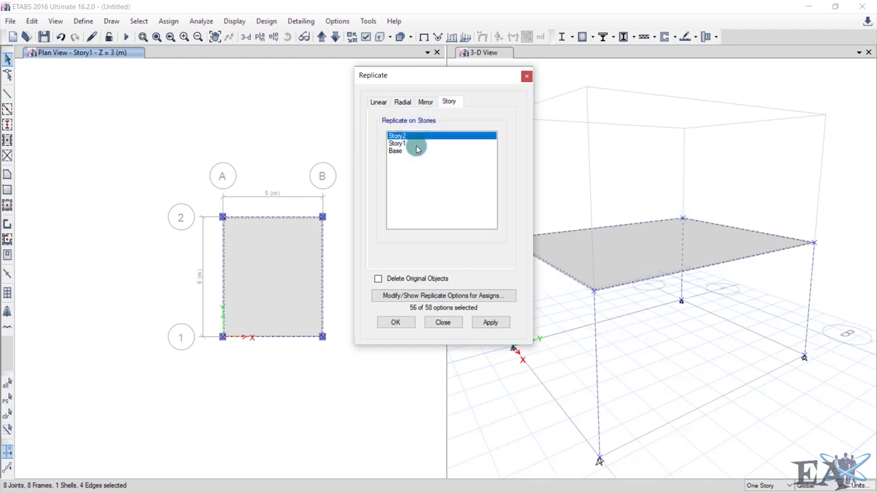
click(389, 323)
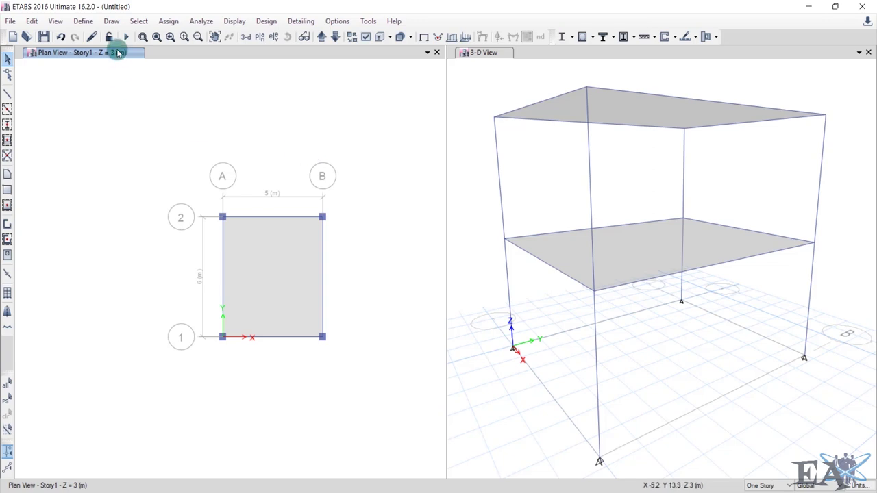
- Add a load pattern named Wall with type Dead and a self weight multiplier of 0
click(84, 22)
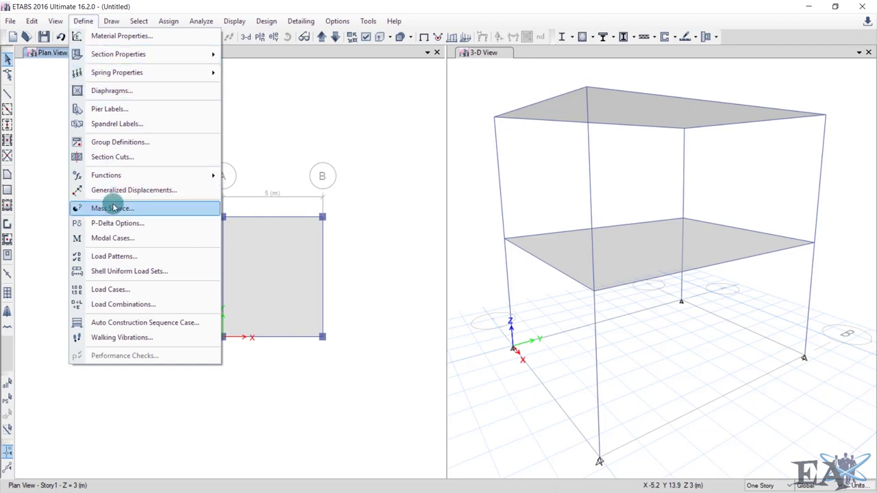
click(109, 257)
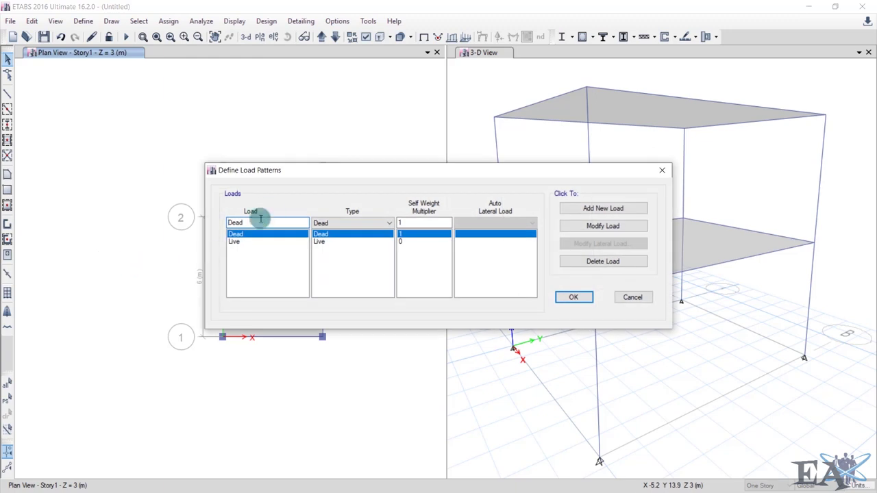
drag(350, 171, 509, 113)
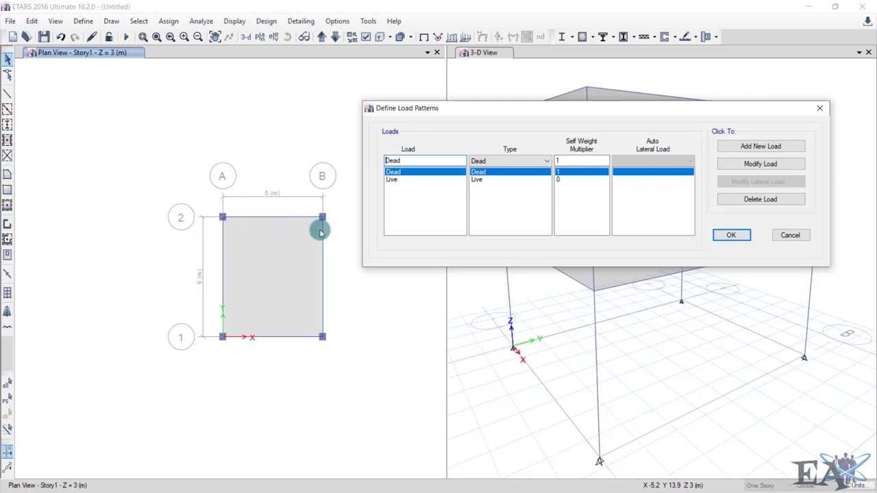
click(403, 182)
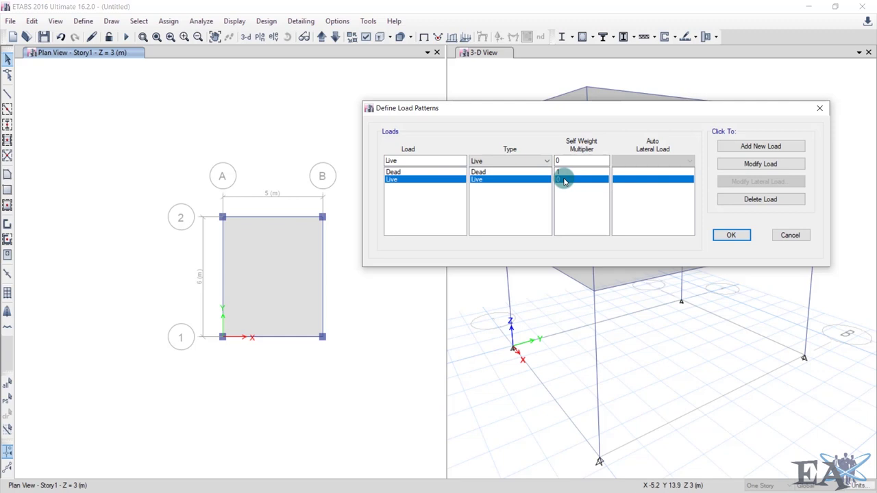
double_click(425, 160)
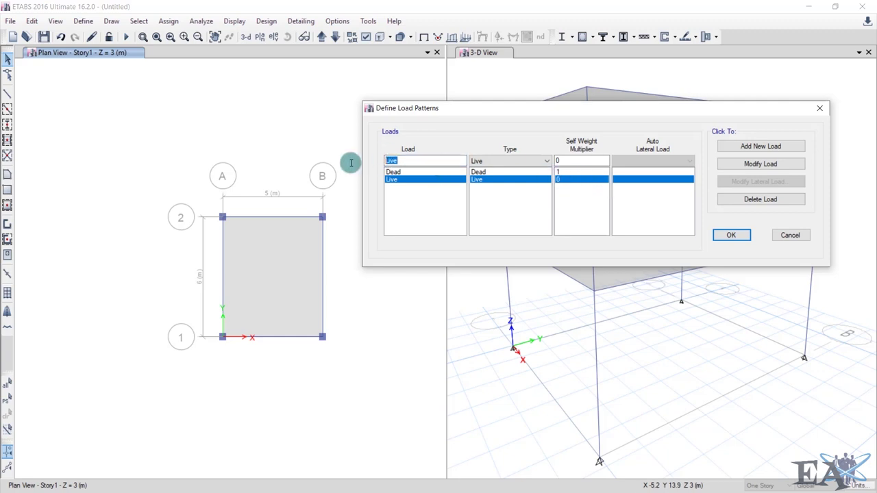
click(398, 172)
double_click(396, 160)
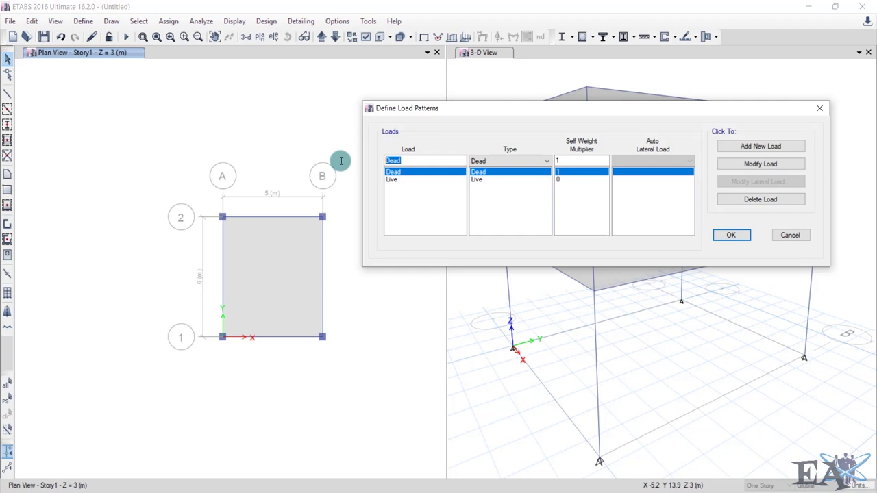
text(Wall)
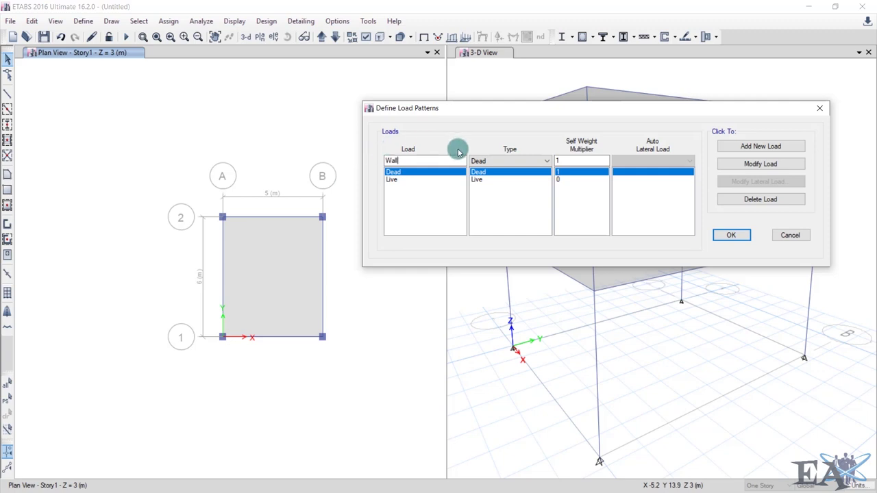
double_click(581, 162)
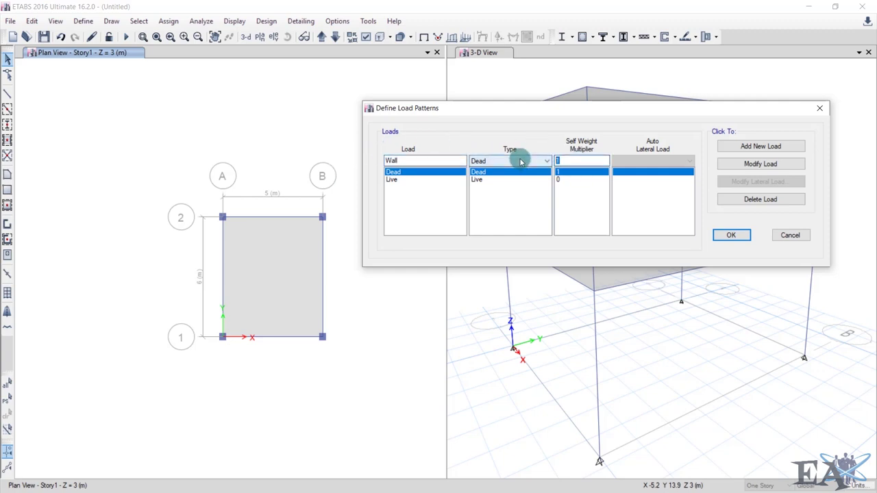
text(0)
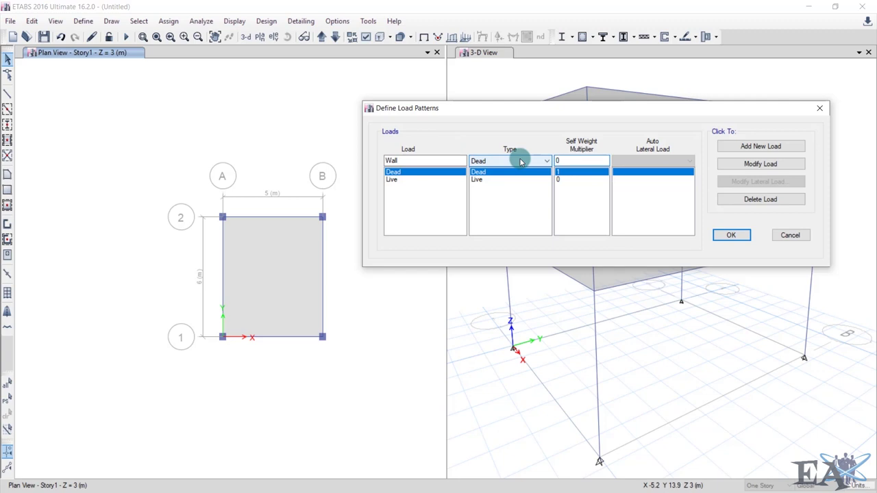
click(773, 146)
- Add two Dead-type load patterns named Parapet Load and Partition Load, both with a self weight multiplier of 0
double_click(428, 162)
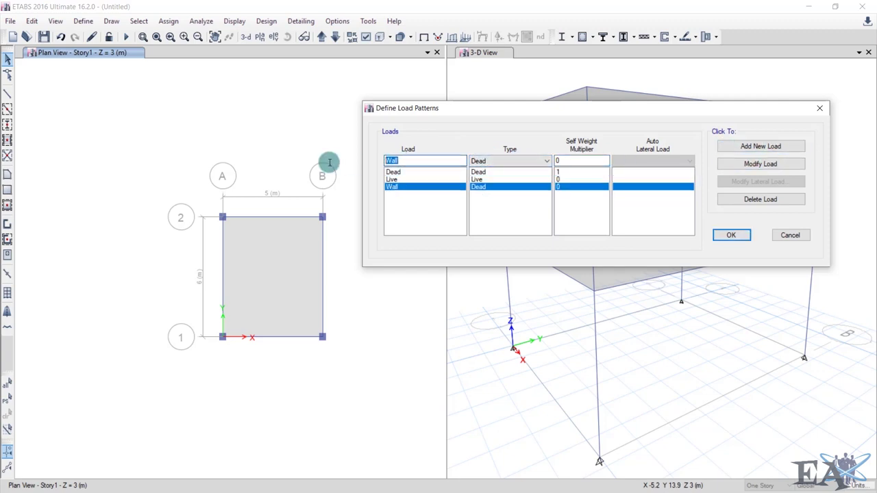
text(Parapet Load)
click(749, 145)
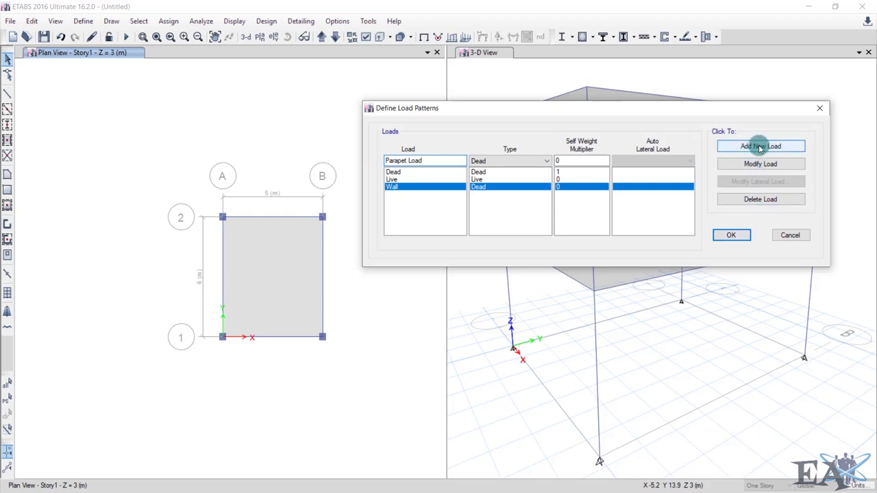
click(441, 160)
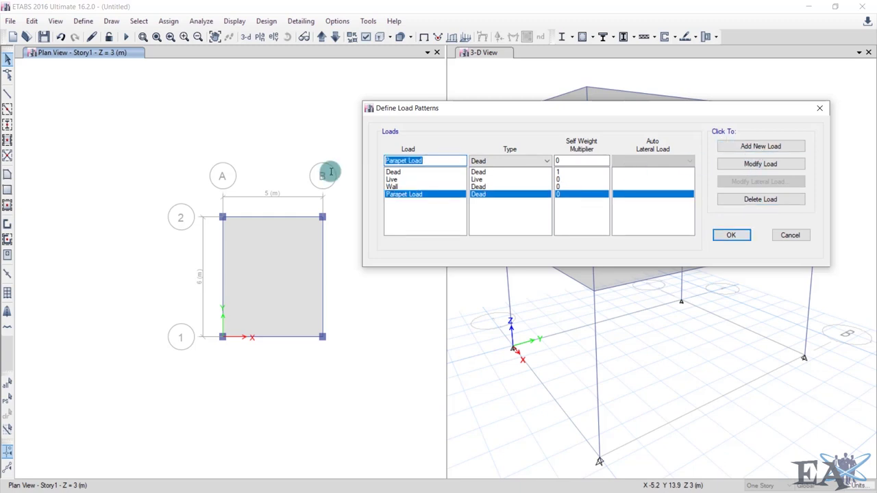
text(PartitionLo)
key(BackSpace)
key(BackSpace)
key(BackSpace)
text(Lod)
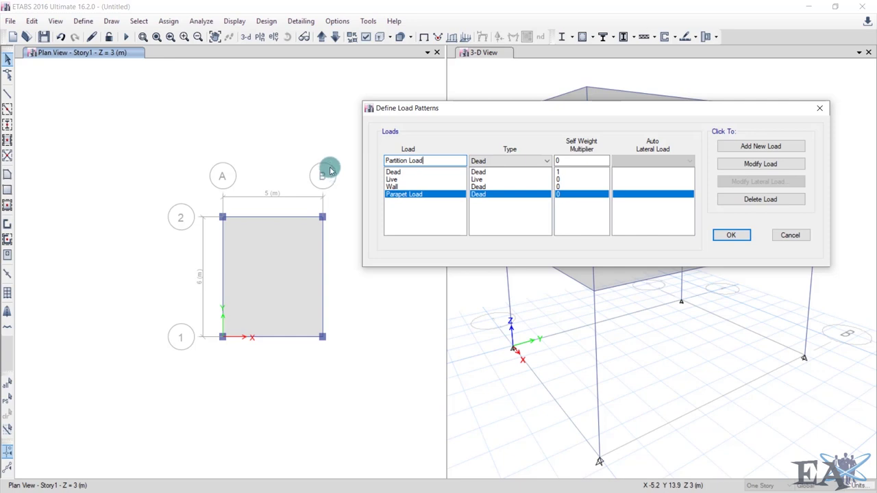
click(760, 146)
- Add a Dead-type load pattern named Floor Finish with a self weight multiplier of 0
drag(453, 162, 333, 160)
text(Floor)
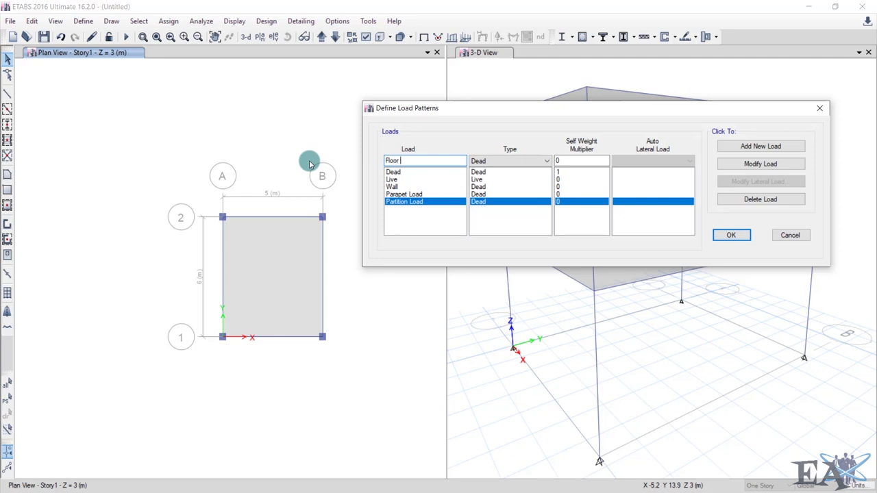
text(Finish)
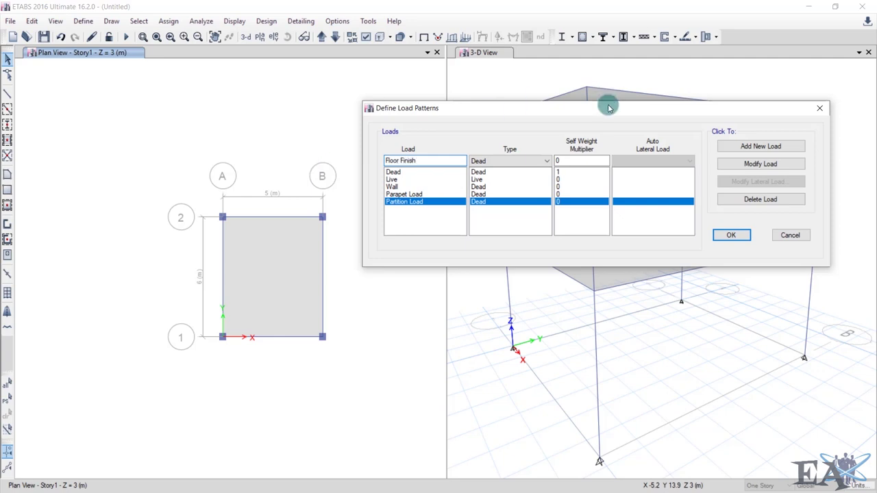
click(752, 145)
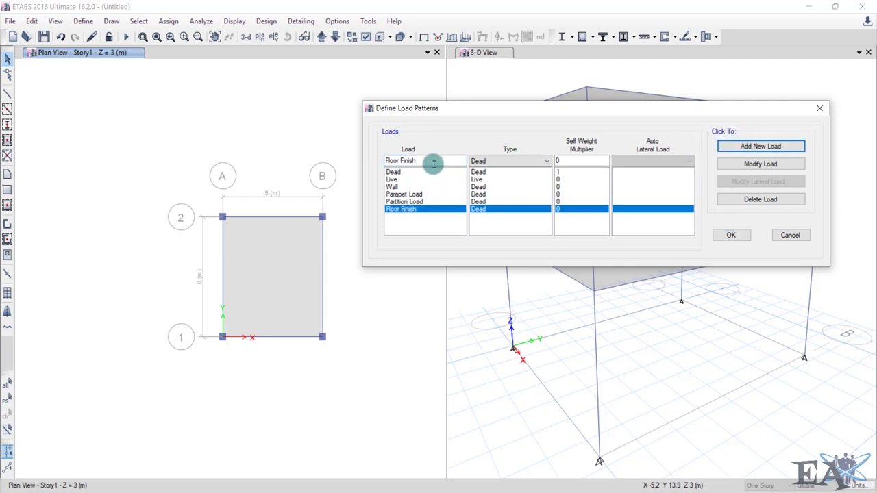
- Add a load pattern named Roof Live with type Live and a self weight multiplier of 0
drag(435, 162, 303, 157)
text(Roof Live)
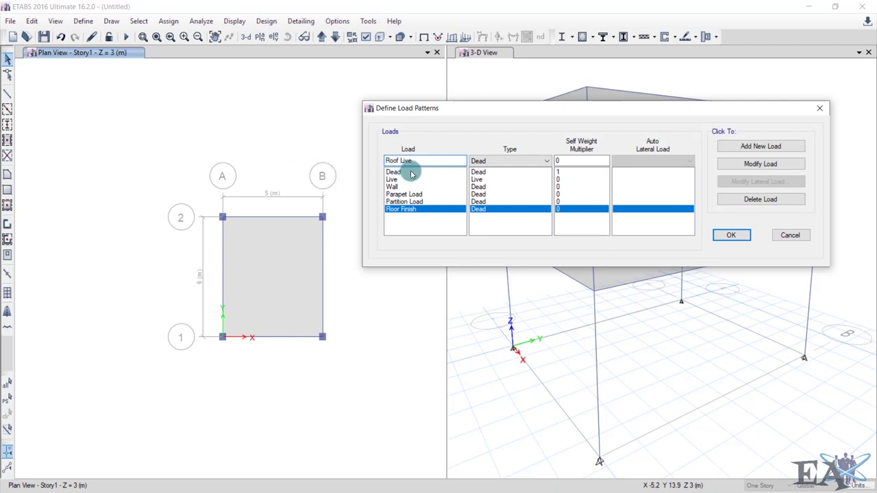
click(488, 162)
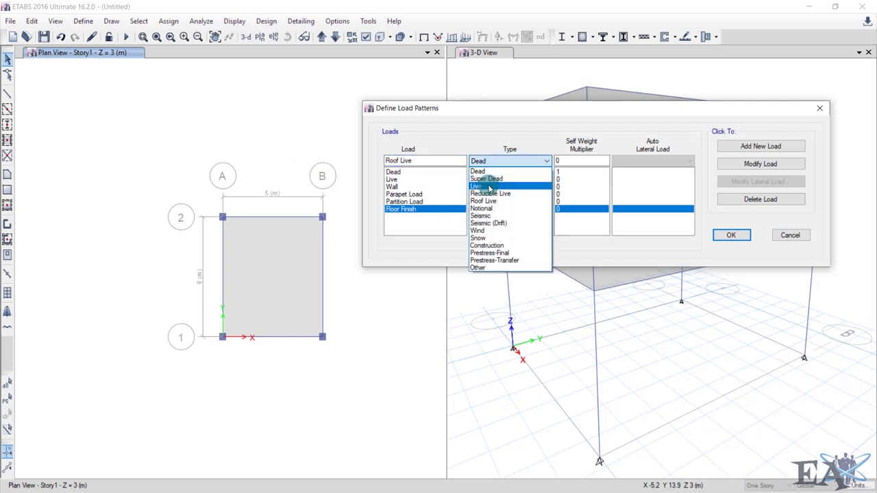
click(480, 186)
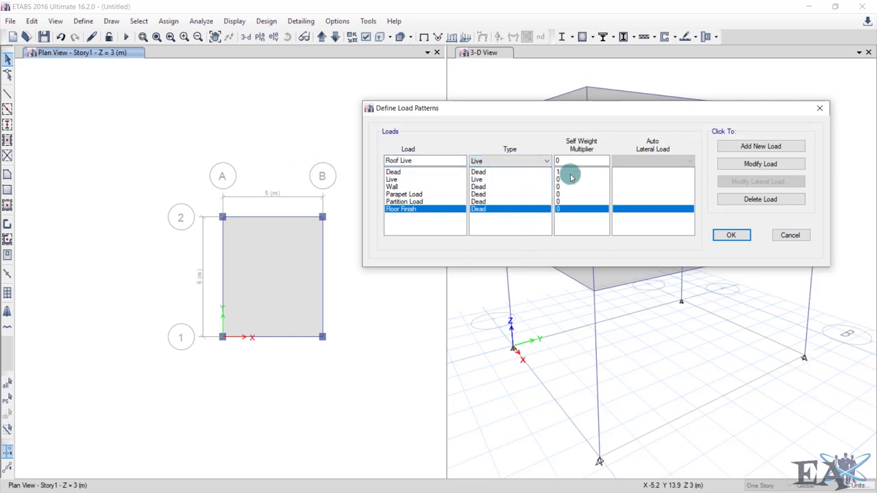
click(750, 150)
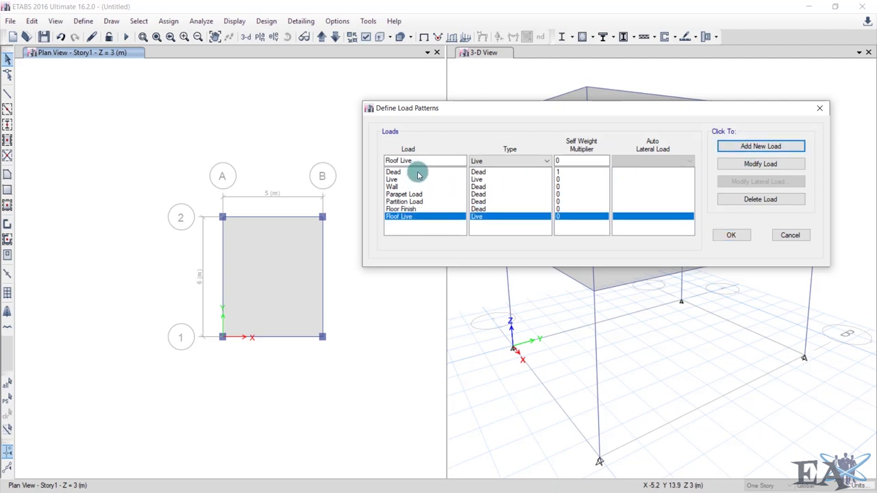
- Add a Seismic load pattern named EQx with IS1893 2002 as its auto lateral load
drag(414, 161, 303, 172)
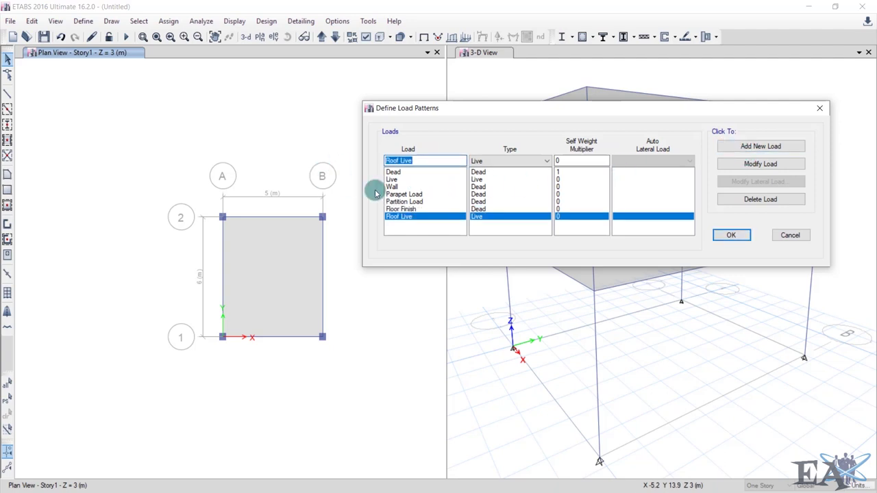
text(EQx)
click(515, 161)
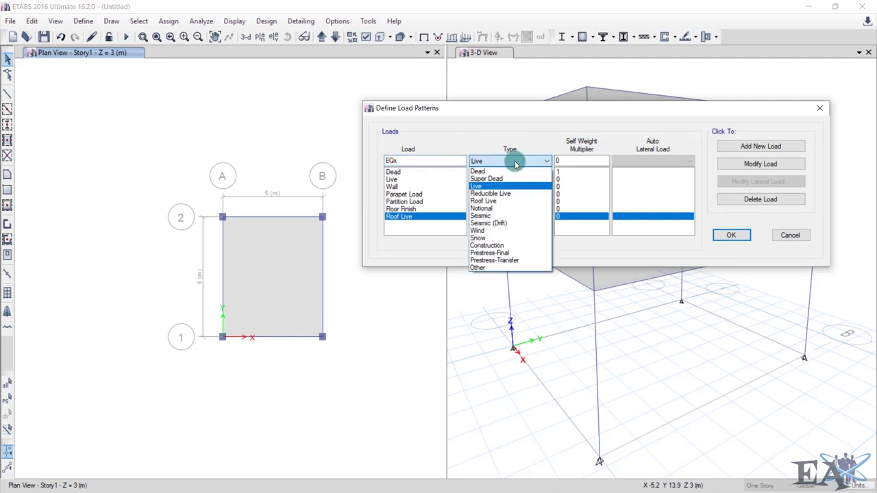
click(511, 216)
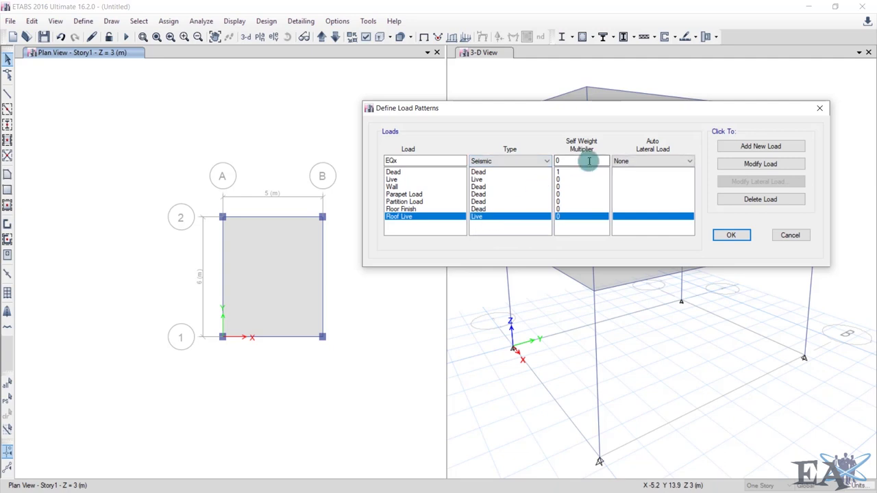
click(651, 162)
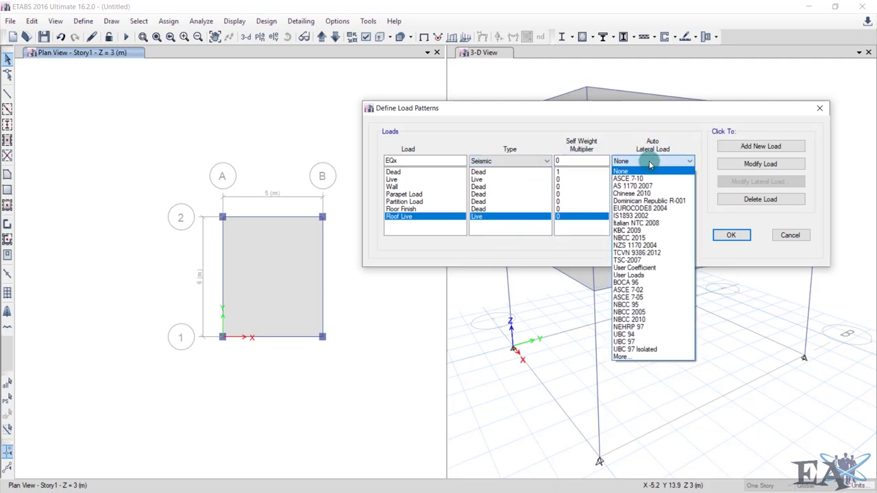
click(636, 217)
click(752, 148)
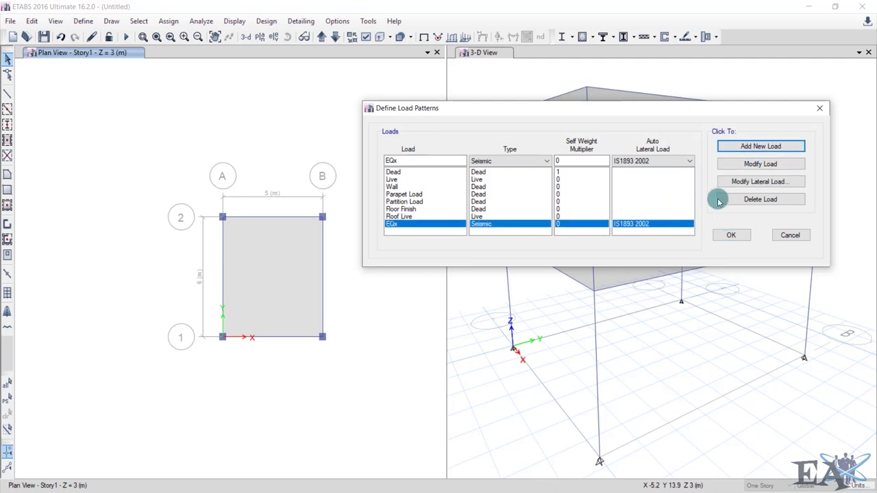
- Limit the EQx seismic load to the X direction only, excluding all Y directions and eccentricity cases
click(748, 183)
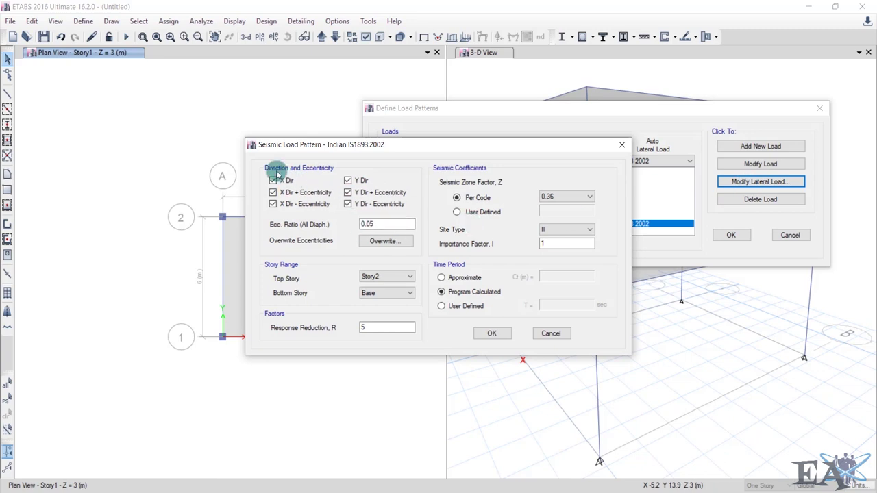
click(348, 180)
click(347, 193)
click(347, 204)
click(273, 204)
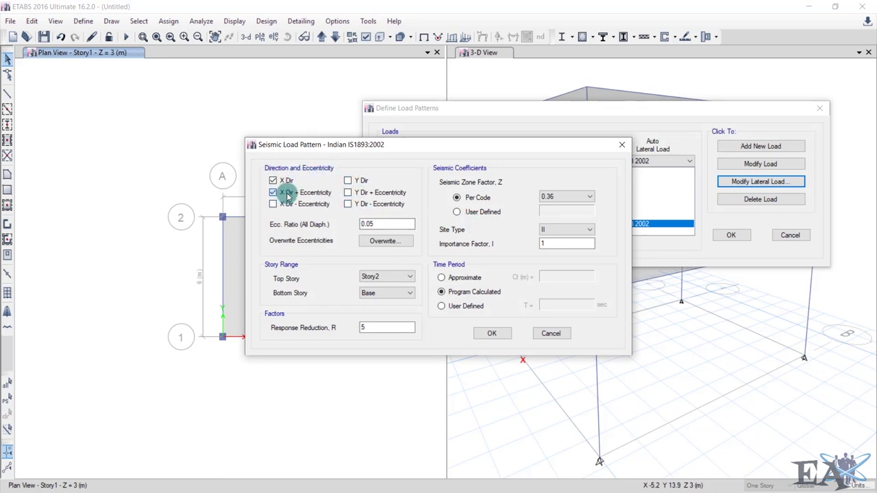
click(287, 196)
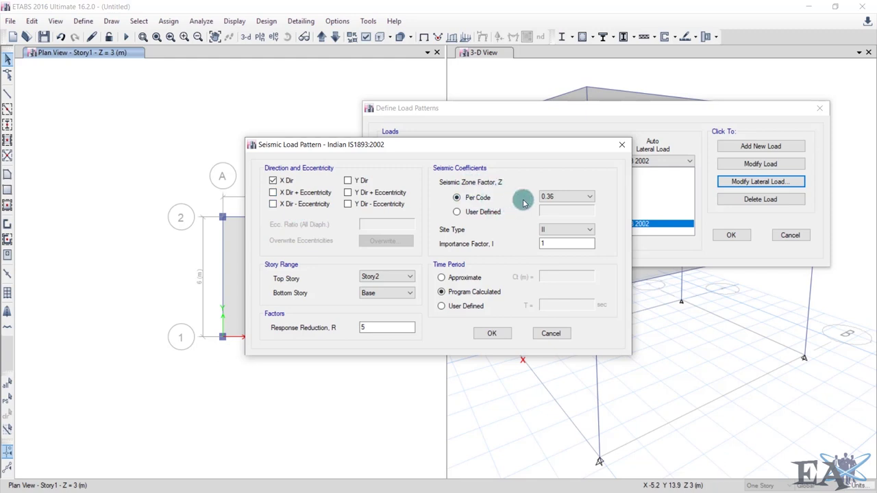
- Define EQx with per-code zone factor 0.36, site type II, importance factor 1, bottom story Base and response reduction 5
click(567, 197)
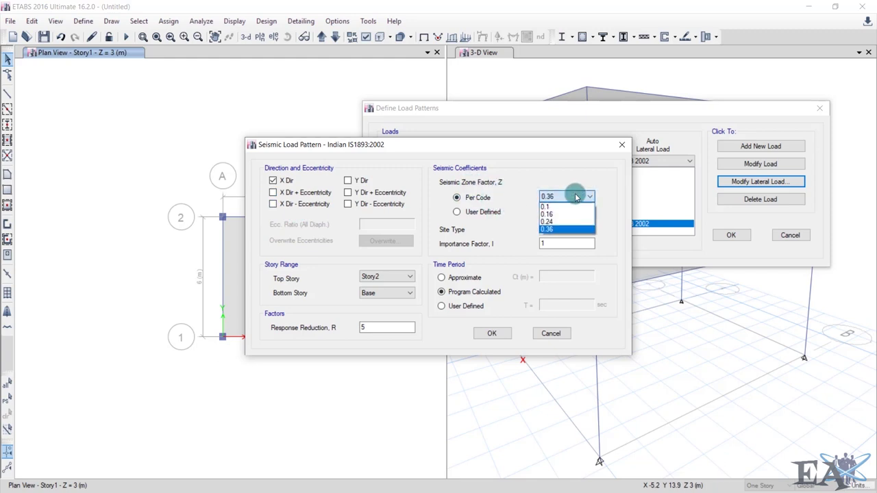
click(572, 230)
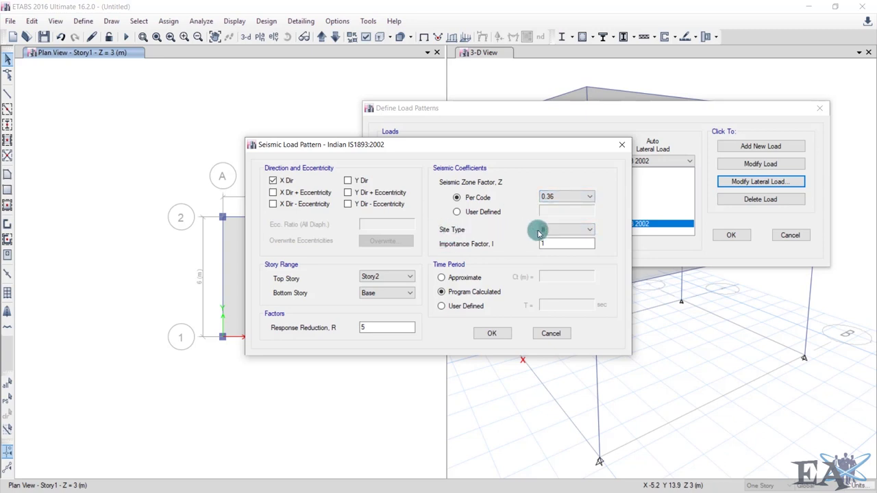
click(566, 232)
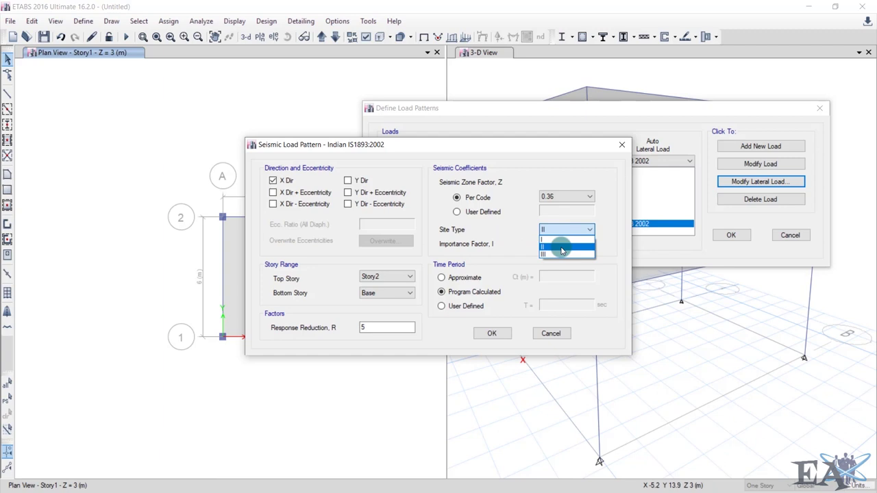
click(562, 248)
click(563, 244)
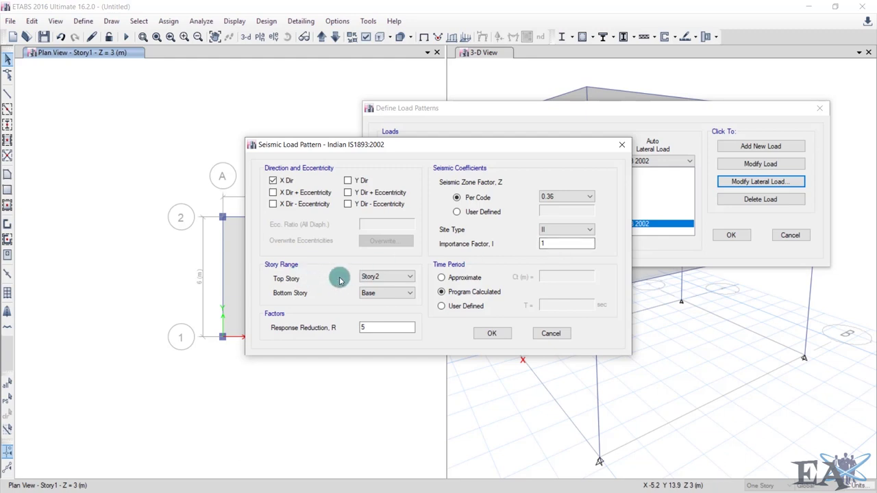
click(365, 298)
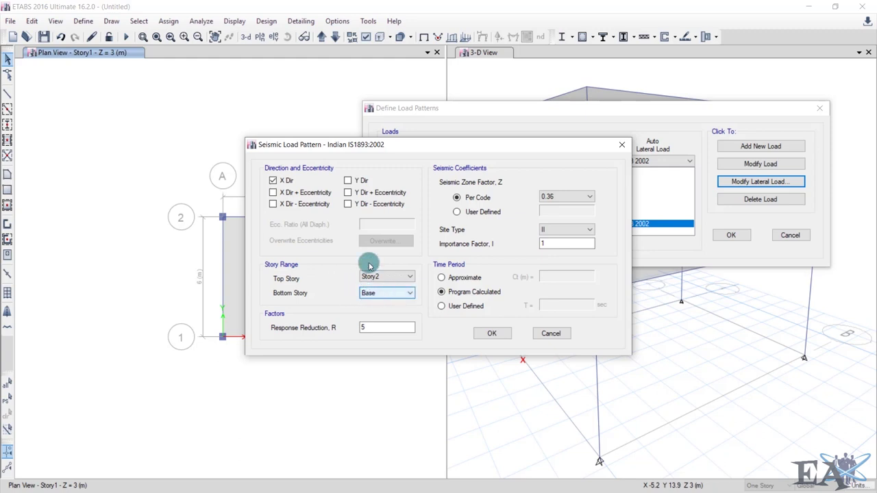
click(372, 326)
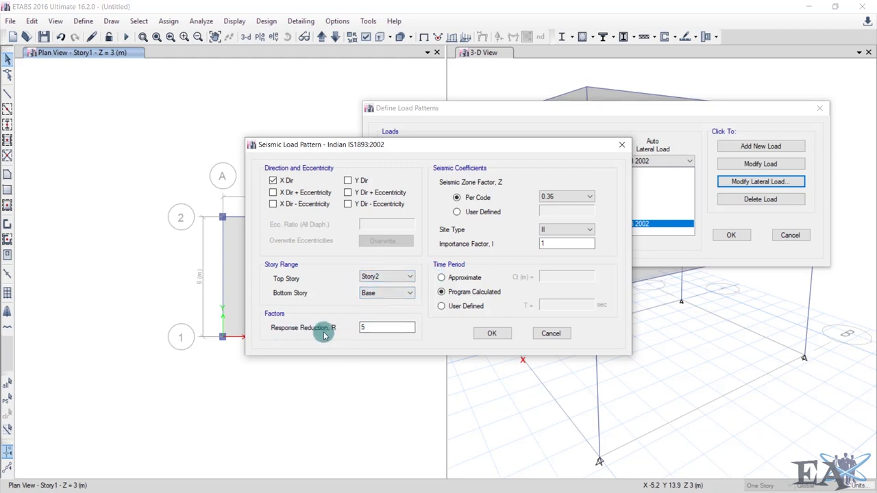
click(383, 329)
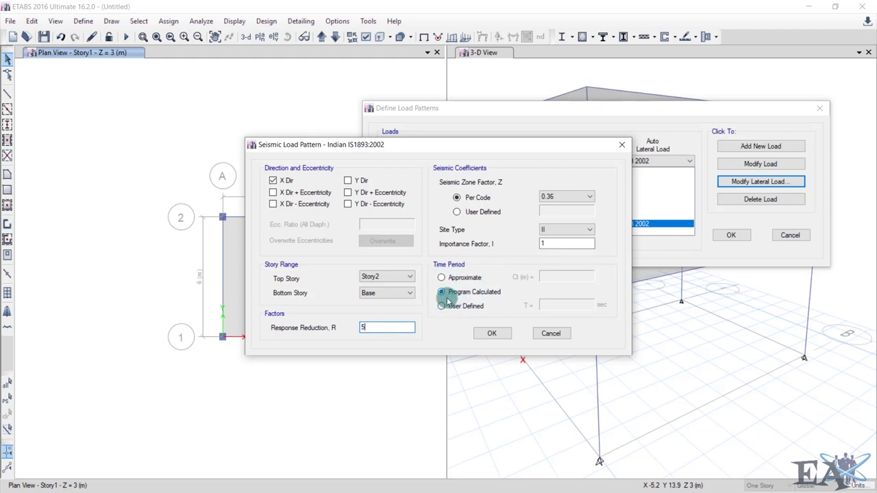
click(491, 331)
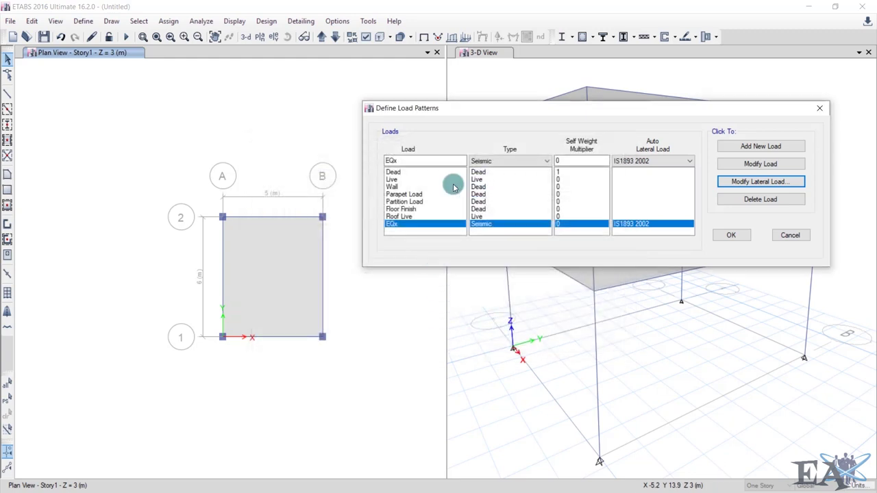
- Add a Seismic load pattern named EQy with a self weight multiplier of 0 and IS1893 2002 auto lateral load
click(434, 162)
key(BackSpace)
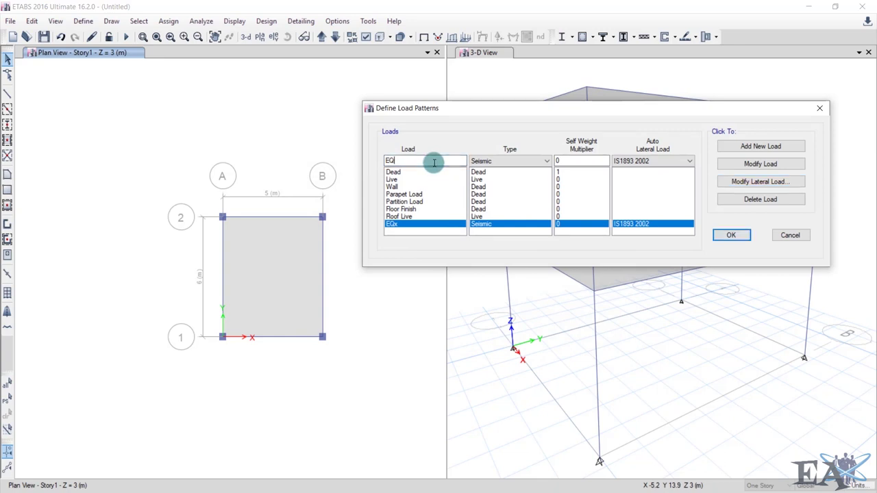
text(y)
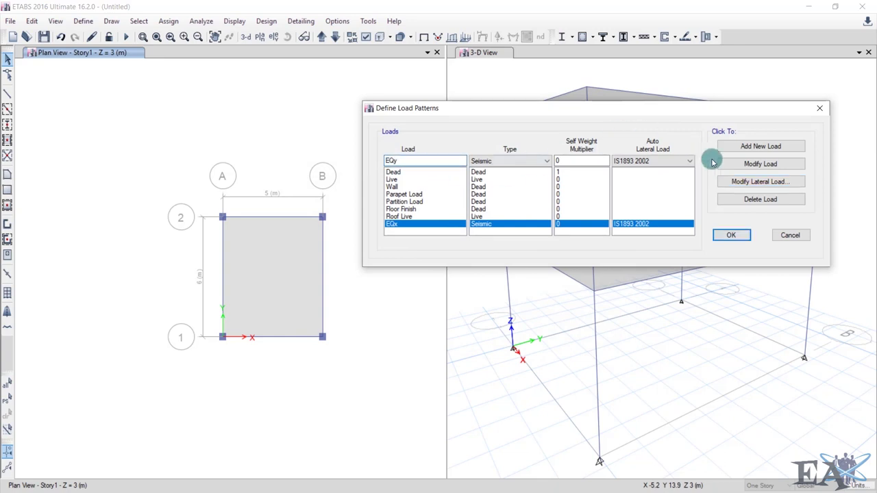
click(749, 148)
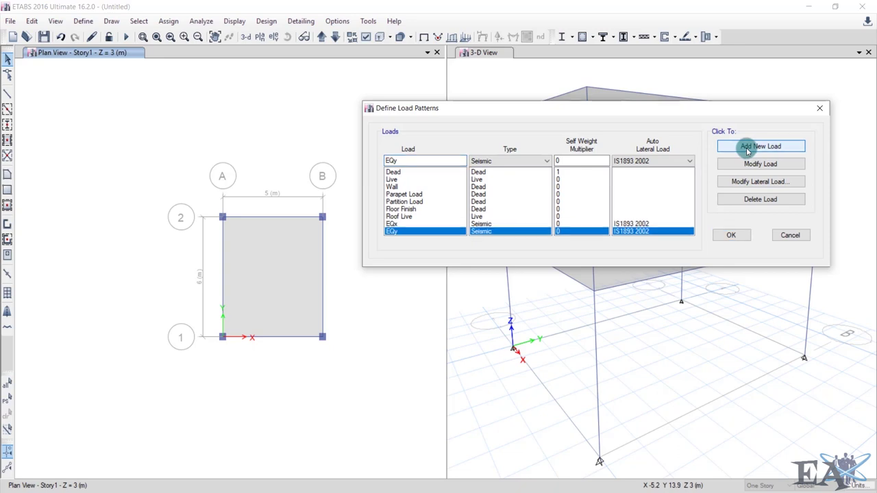
- Limit the EQy seismic load to the Y direction only, without eccentricities, and accept the load pattern definitions
click(753, 182)
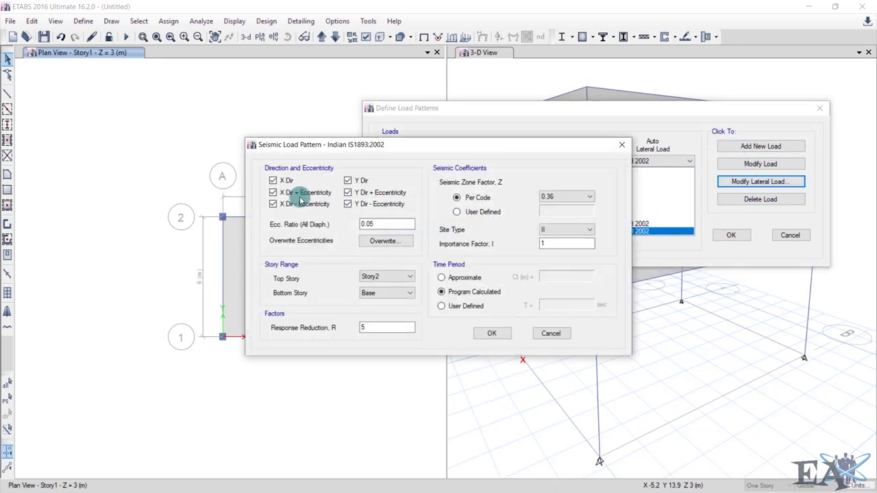
click(281, 183)
click(284, 193)
click(290, 204)
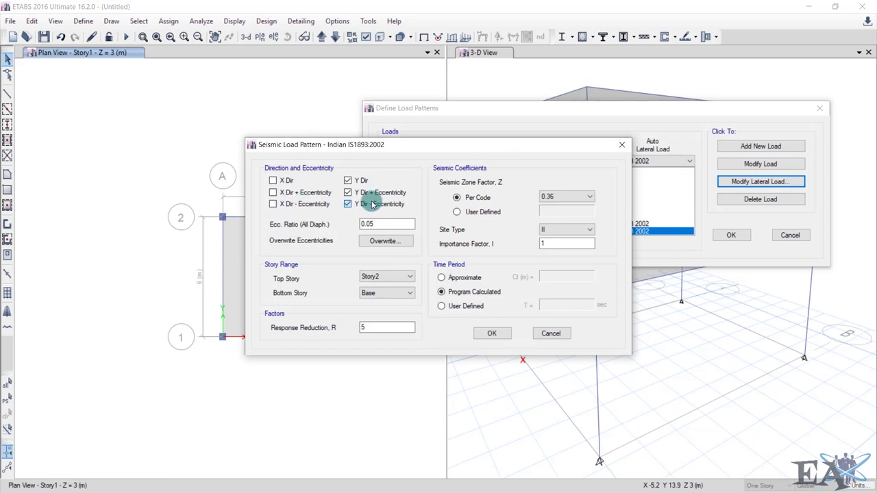
click(366, 204)
click(372, 198)
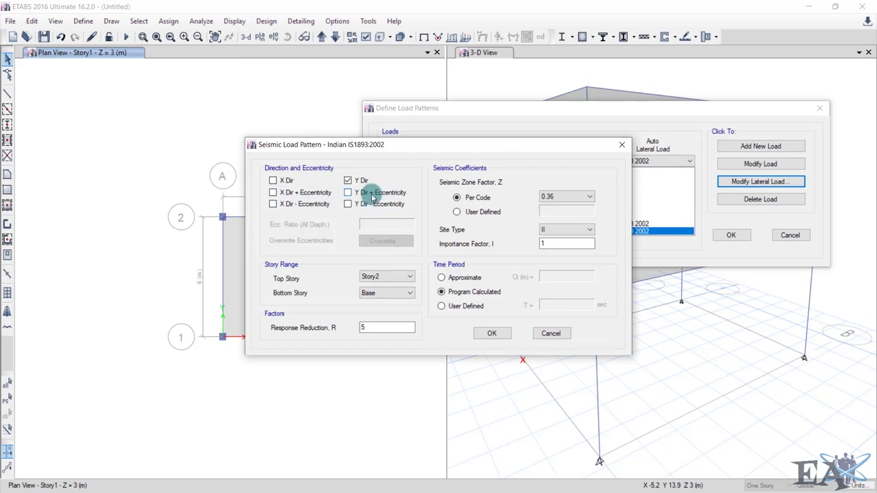
click(493, 333)
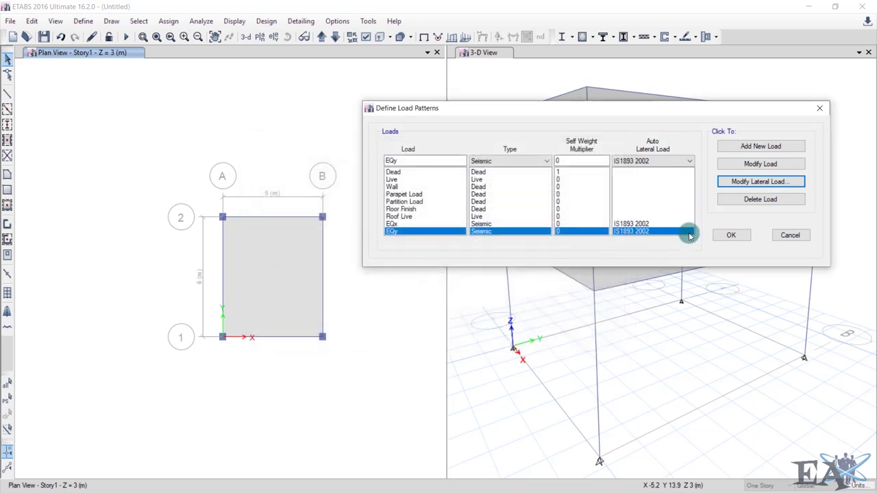
click(724, 235)
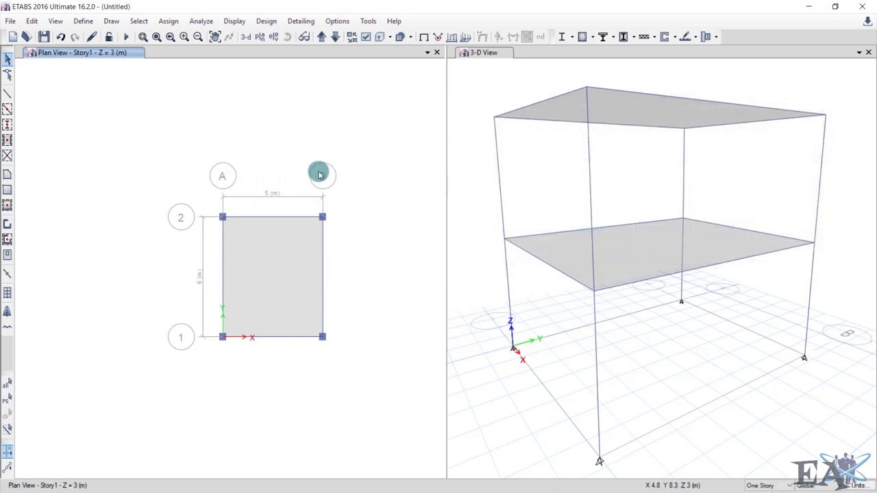
- Assign a uniform gravity load of 19.2*0.23*(3-0.35) kN/m in the Wall pattern to all four Story1 perimeter beams
scroll(278, 260, up, 3)
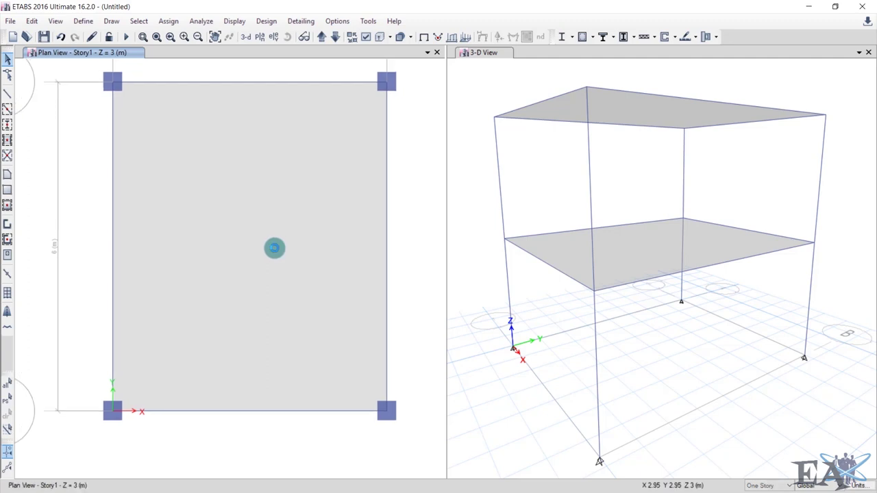
scroll(275, 250, down, 3)
scroll(275, 250, up, 3)
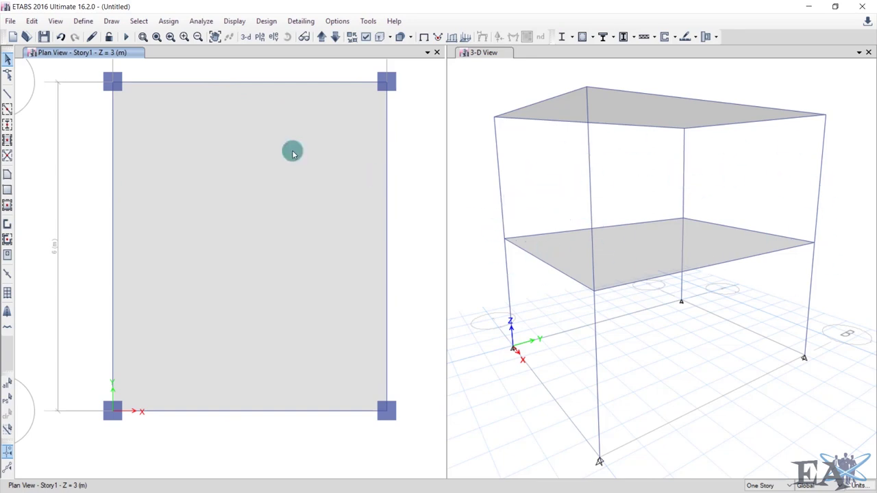
click(250, 85)
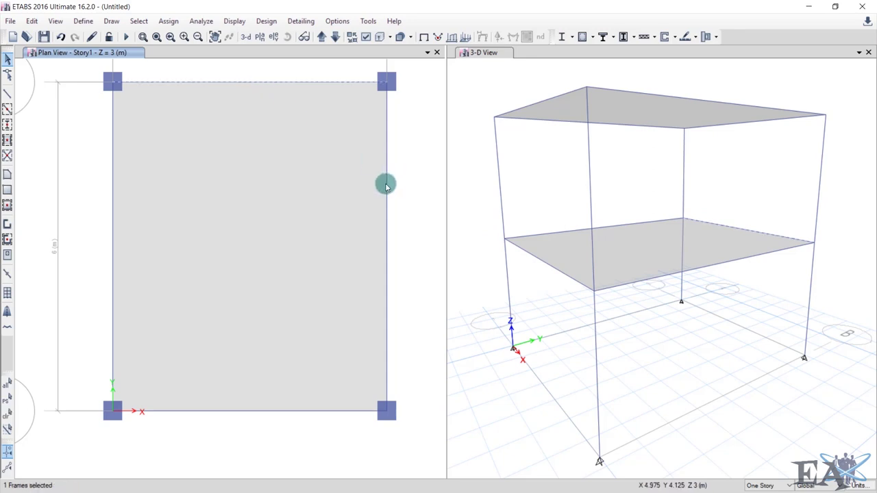
click(287, 411)
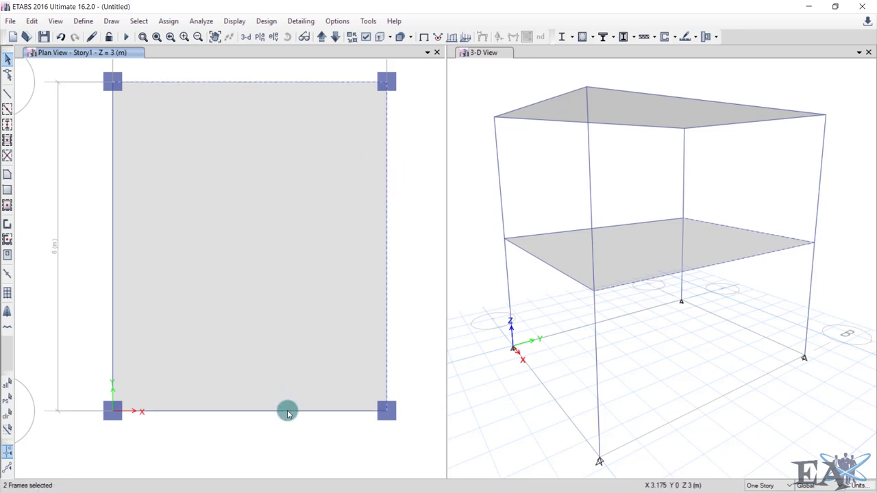
click(114, 296)
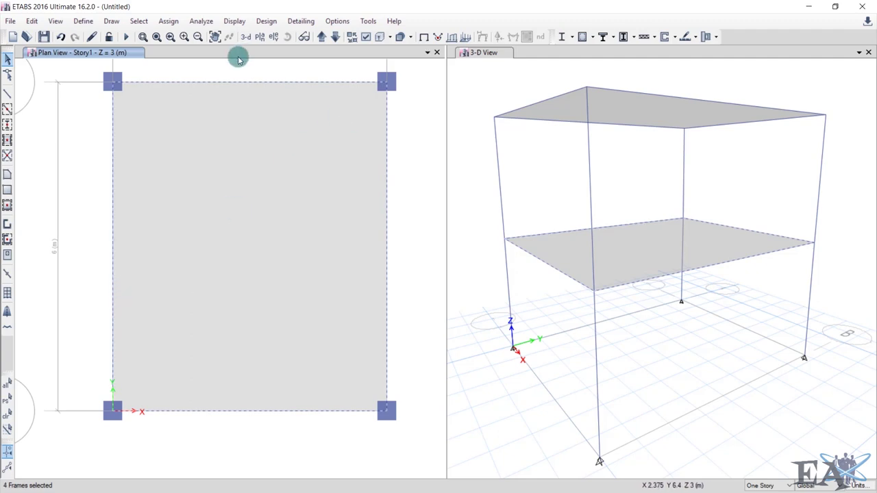
click(163, 25)
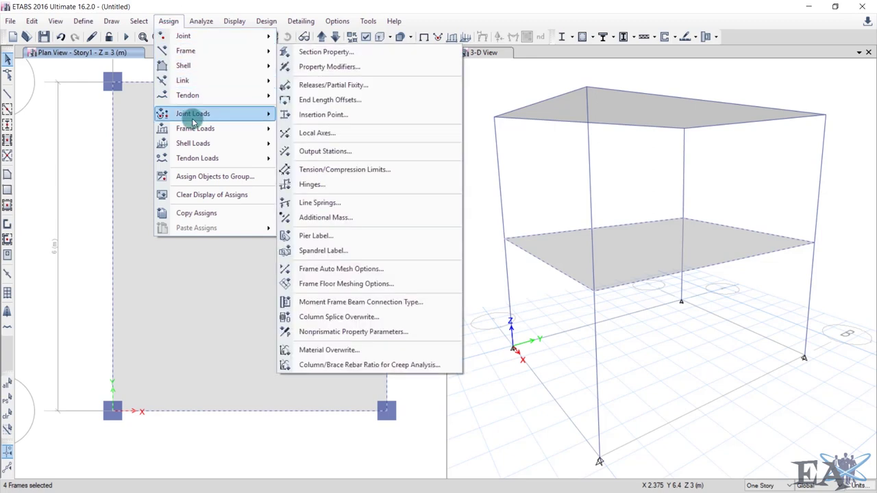
mouse_move(195, 131)
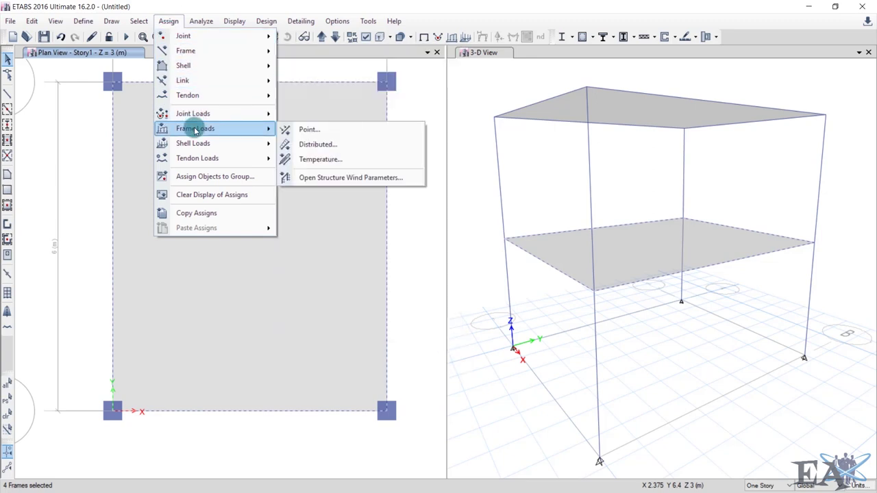
click(319, 143)
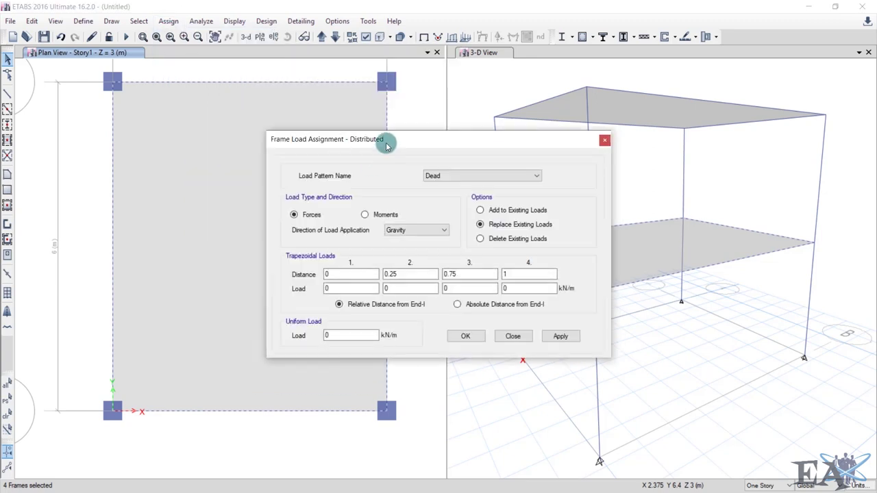
drag(386, 146, 533, 98)
click(601, 129)
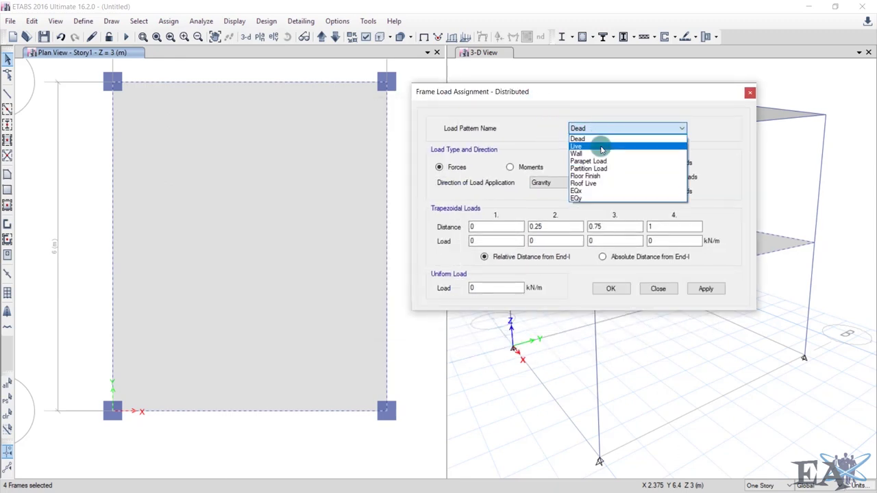
click(601, 153)
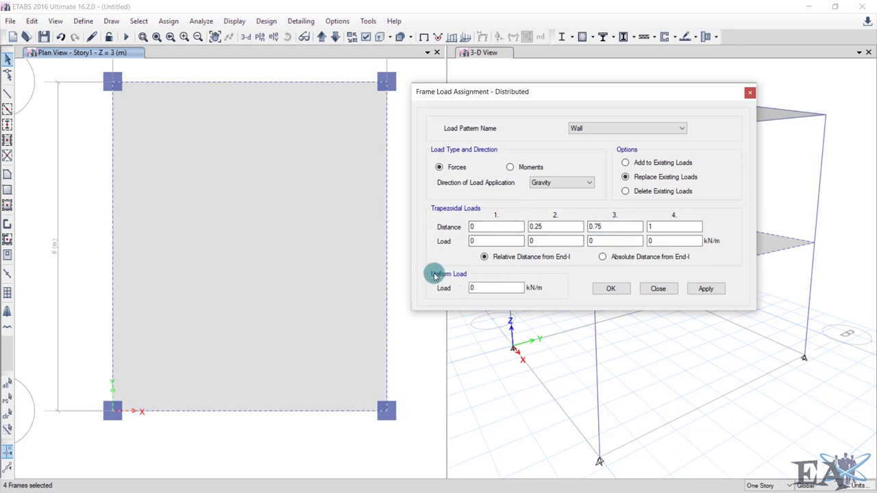
double_click(477, 288)
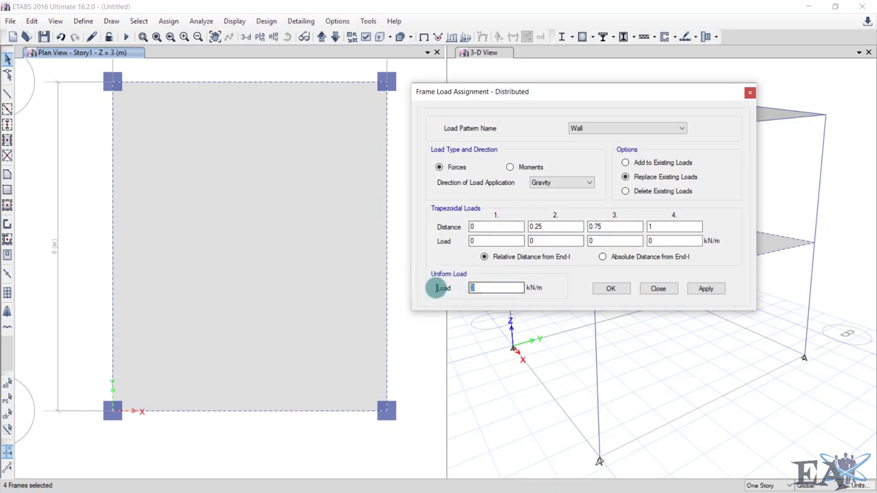
text(=19.2*0.23*(3-0.35)
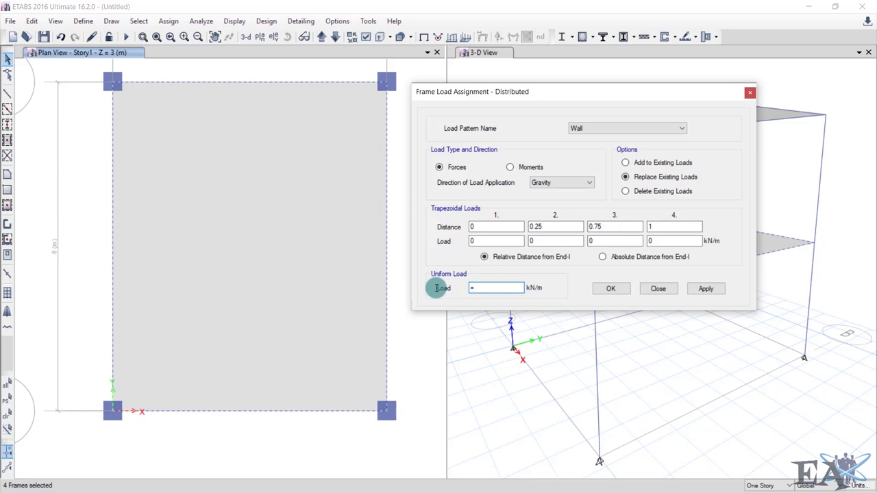
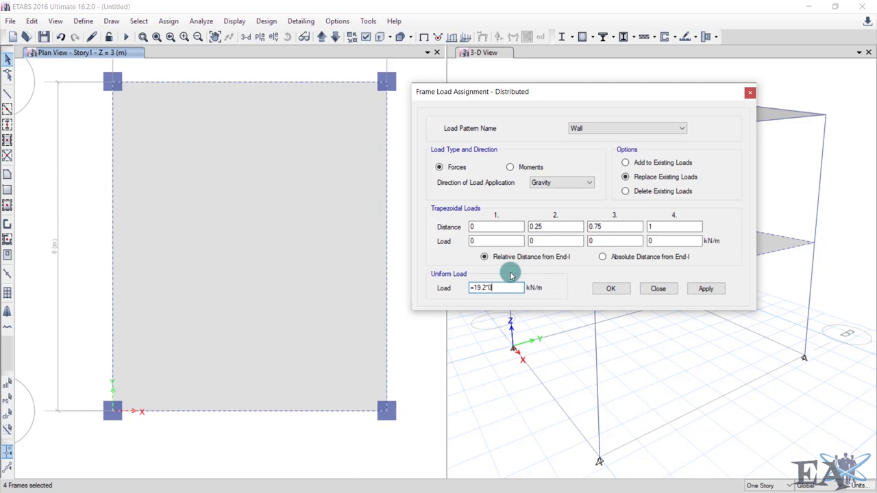
text(3*(3-0.35)
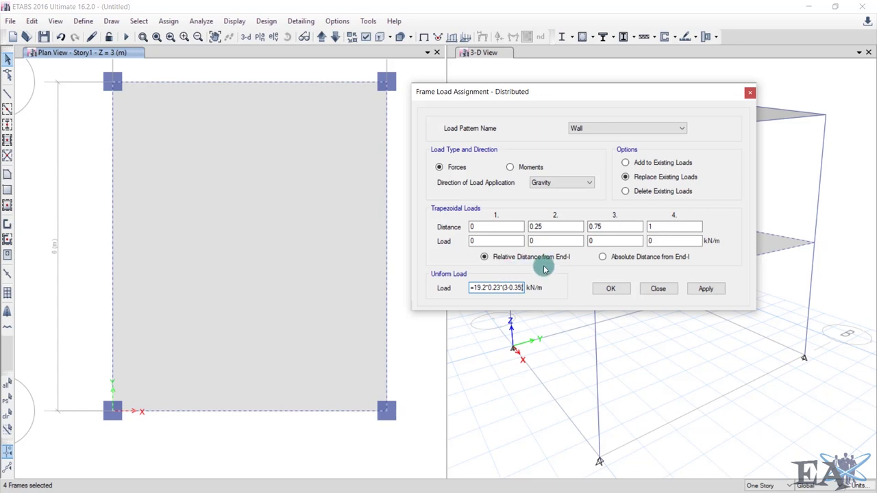
click(701, 291)
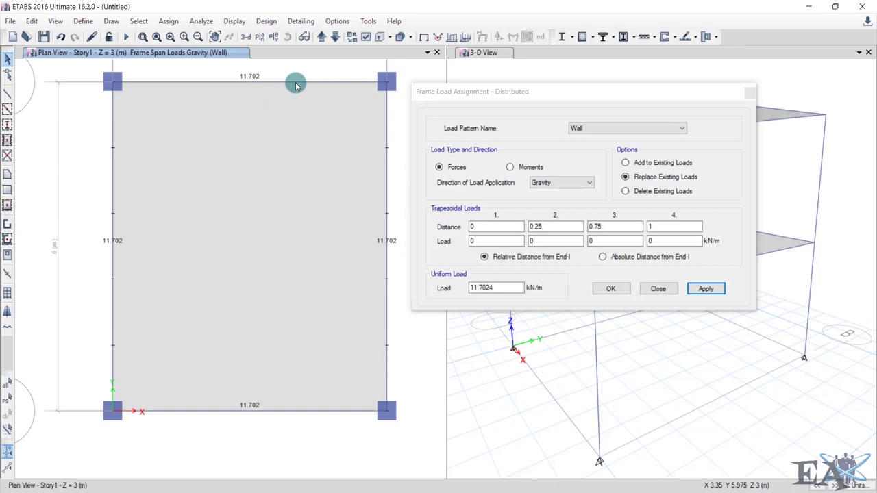
click(496, 290)
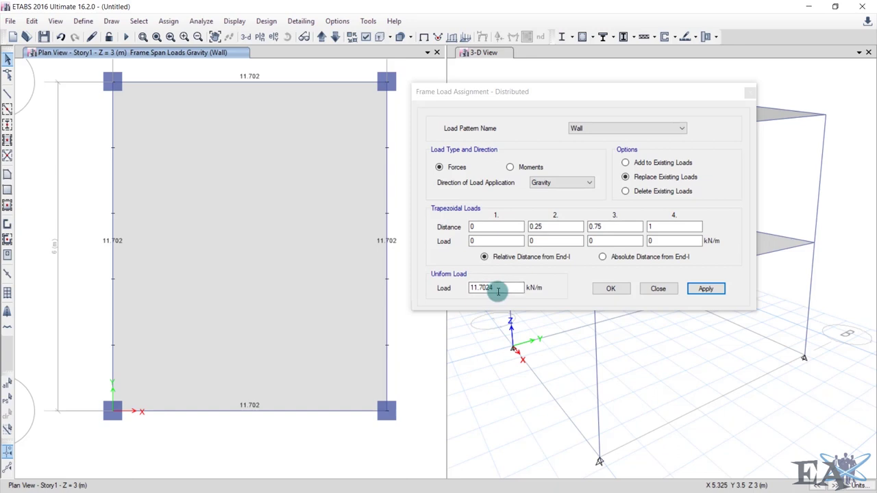
- Assign a uniform gravity load of 11.702*0.7 kN/m in the Wall pattern to the Story1 X-direction beam at Y = 6 m
click(500, 290)
key(BackSpace)
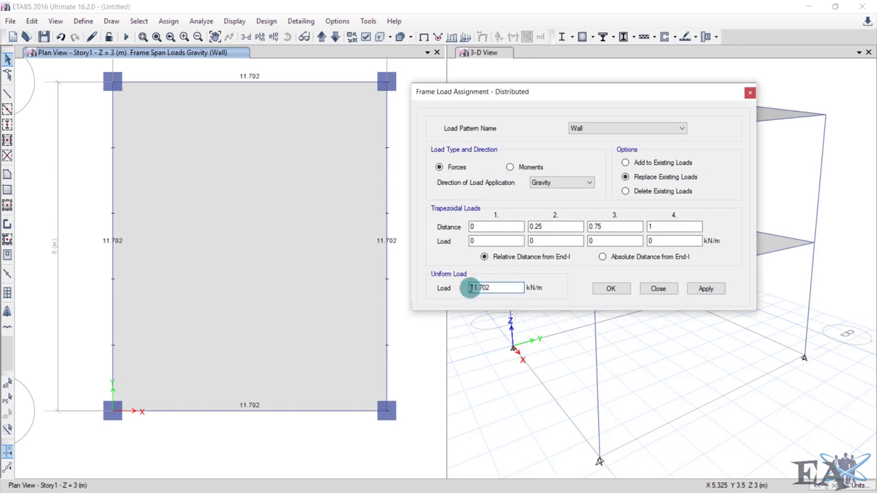
click(473, 287)
text(-)
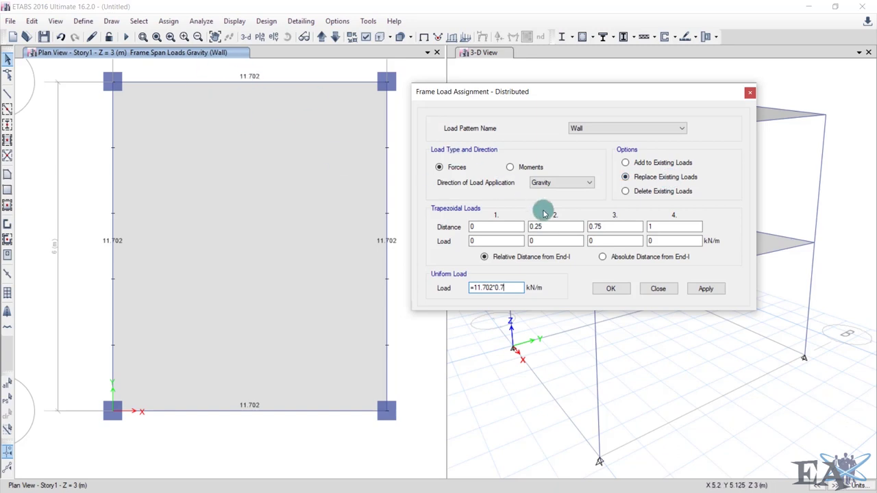
click(705, 289)
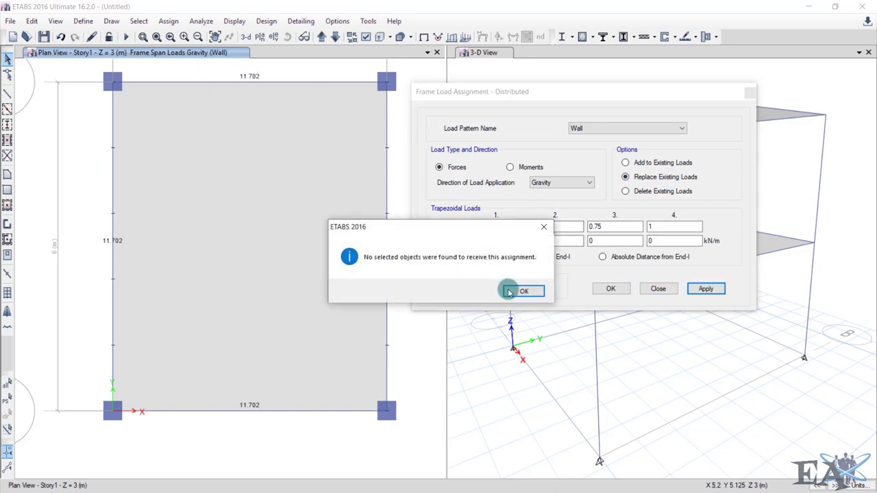
click(523, 291)
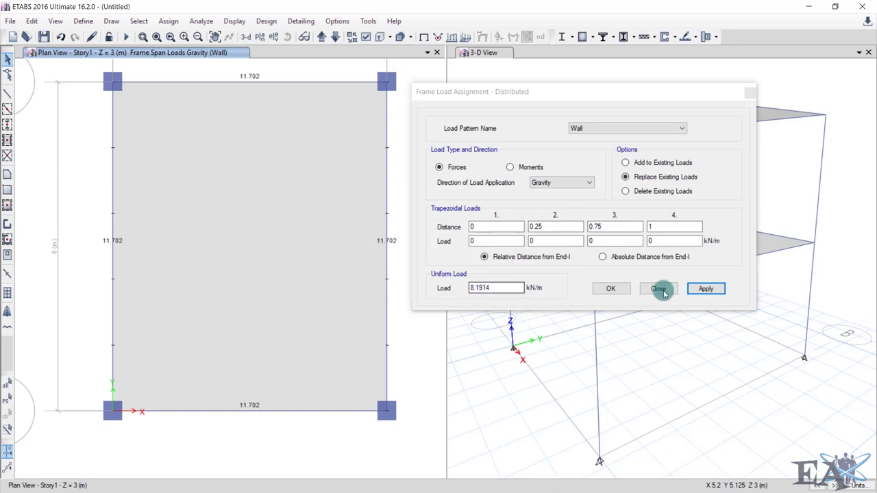
click(251, 84)
click(709, 288)
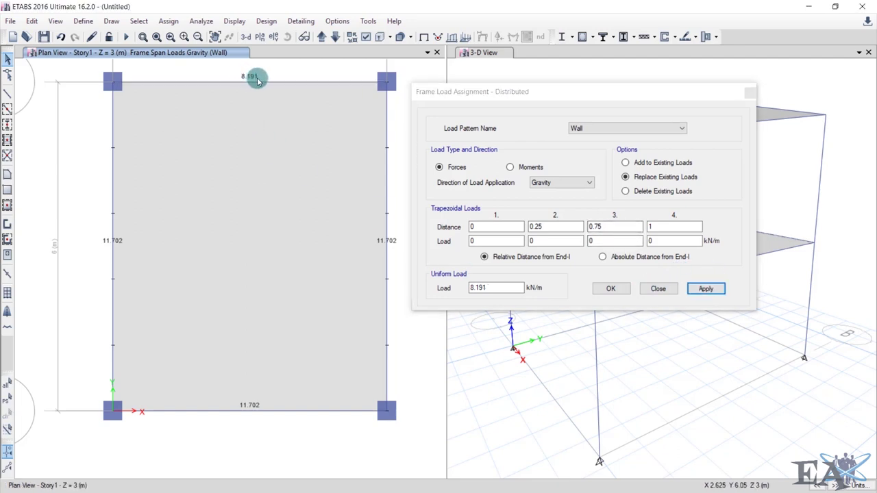
click(614, 296)
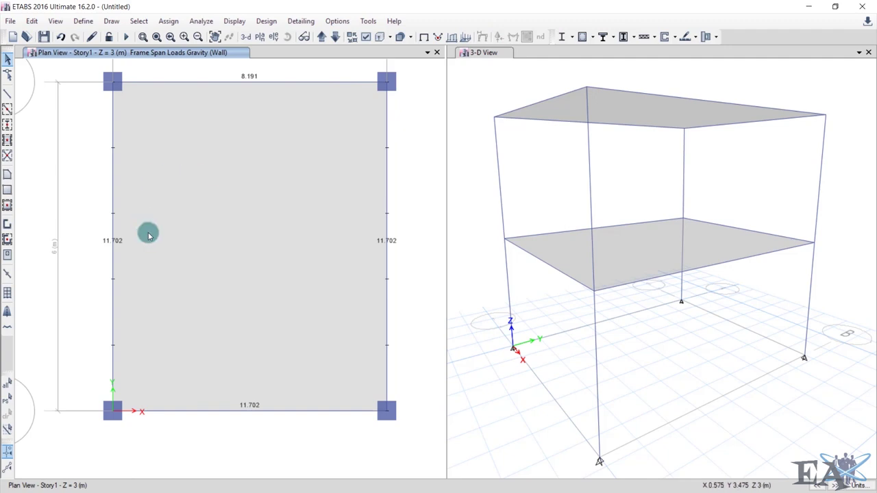
- Rotate the 3-D view to look from higher above and display the frames and shells extruded
click(479, 54)
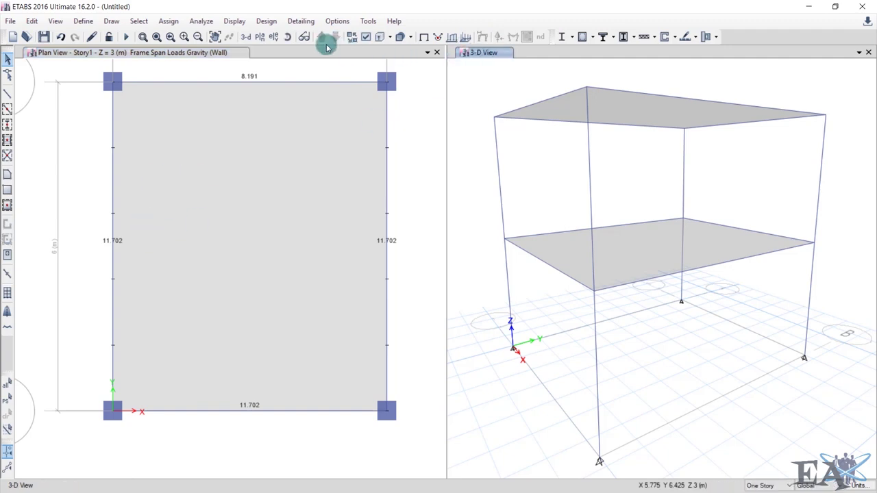
click(287, 36)
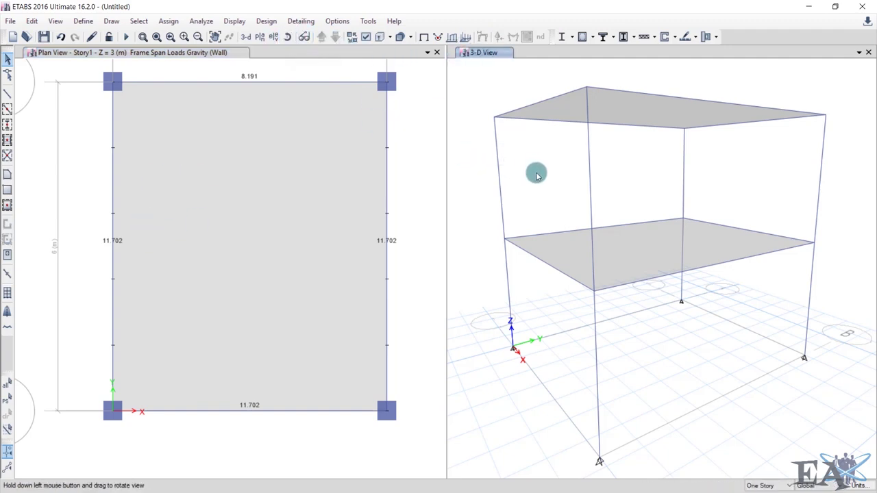
drag(537, 175, 548, 205)
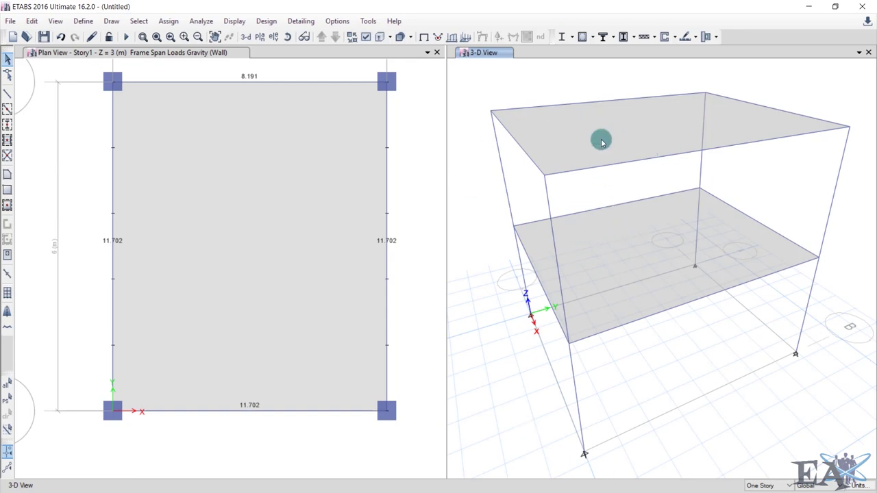
click(368, 39)
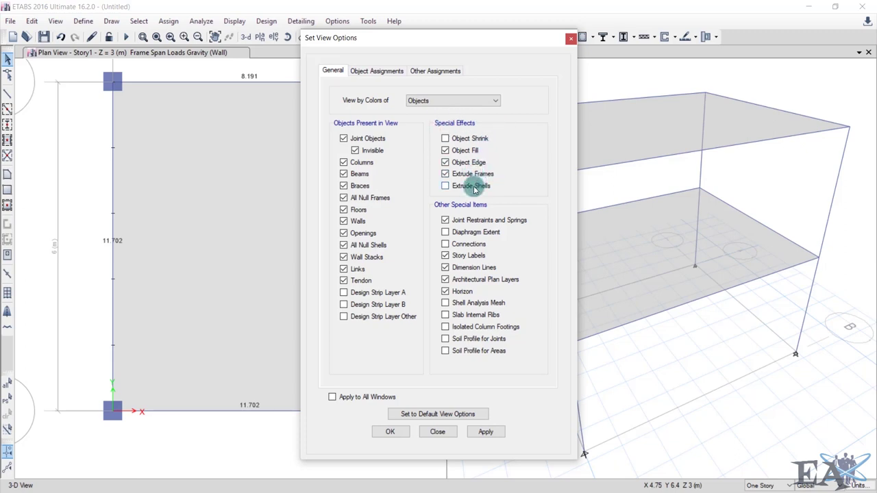
click(484, 433)
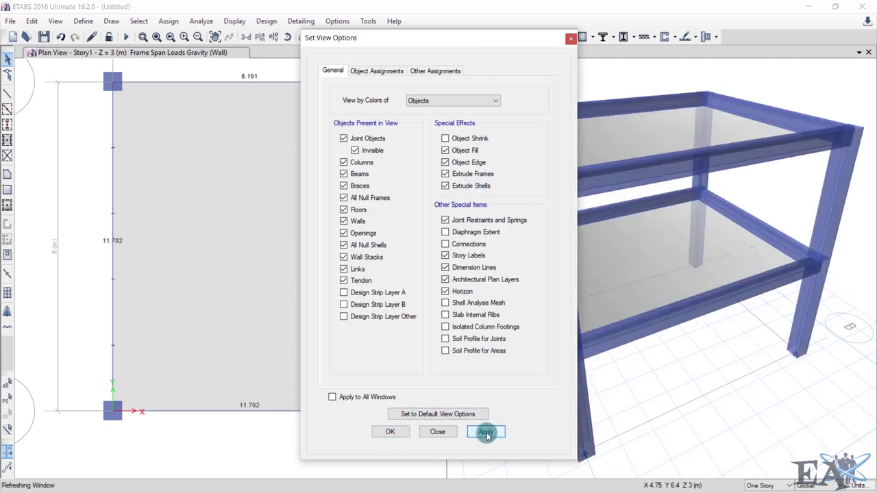
click(399, 435)
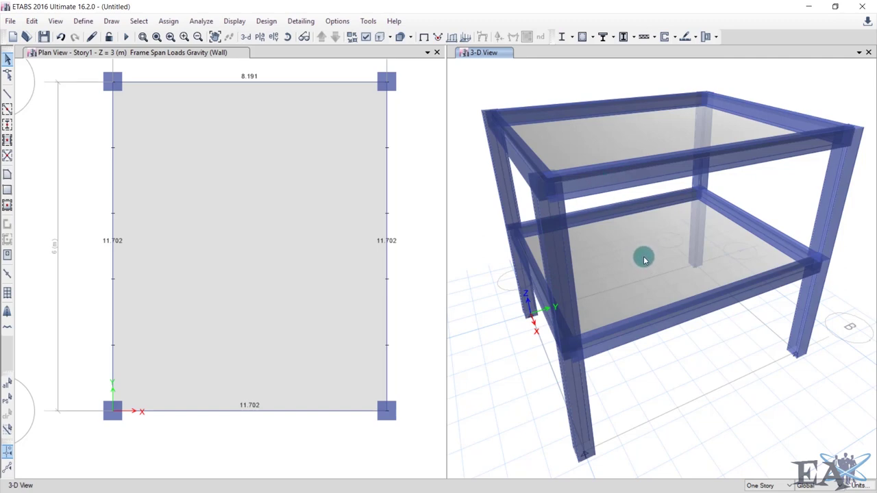
- Turn off the extruded display of frames and shells in the 3-D view
click(365, 36)
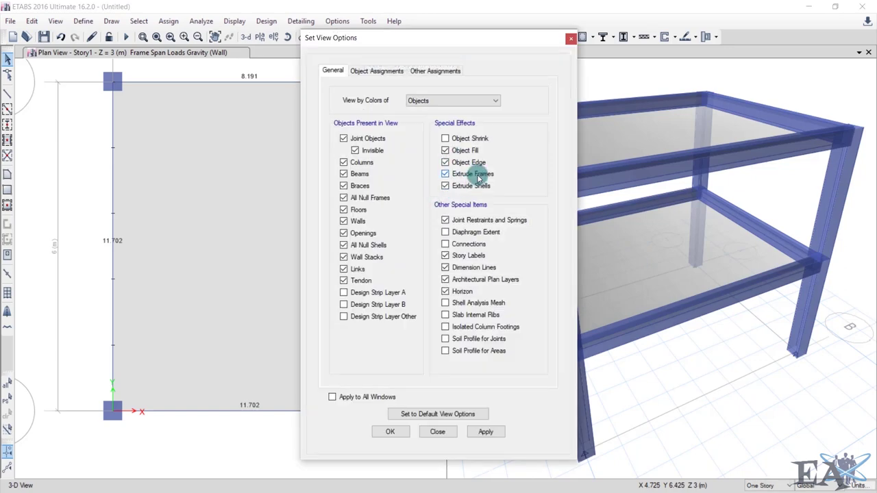
click(485, 431)
click(392, 431)
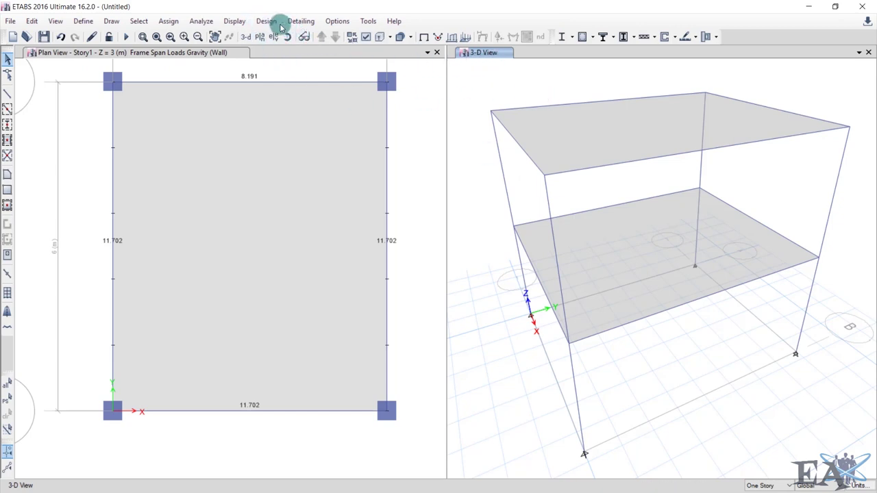
- Display the frame load assignments of the Wall pattern with their values in the 3-D view
click(233, 22)
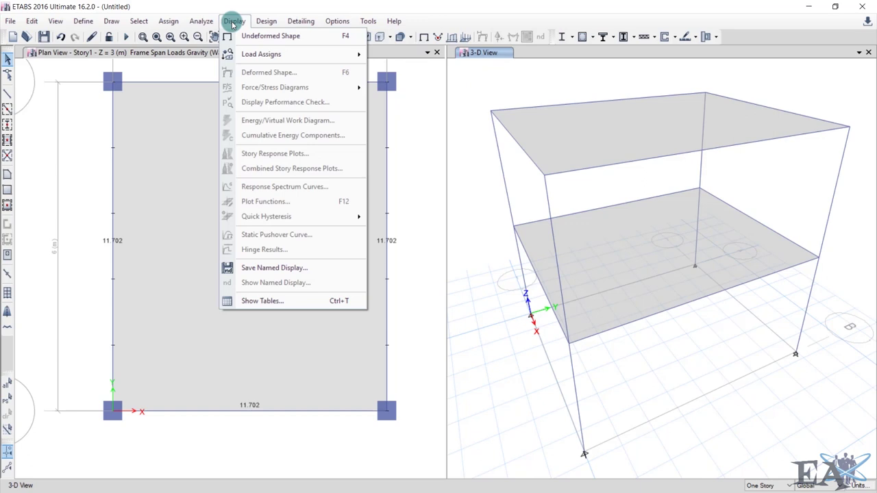
mouse_move(239, 54)
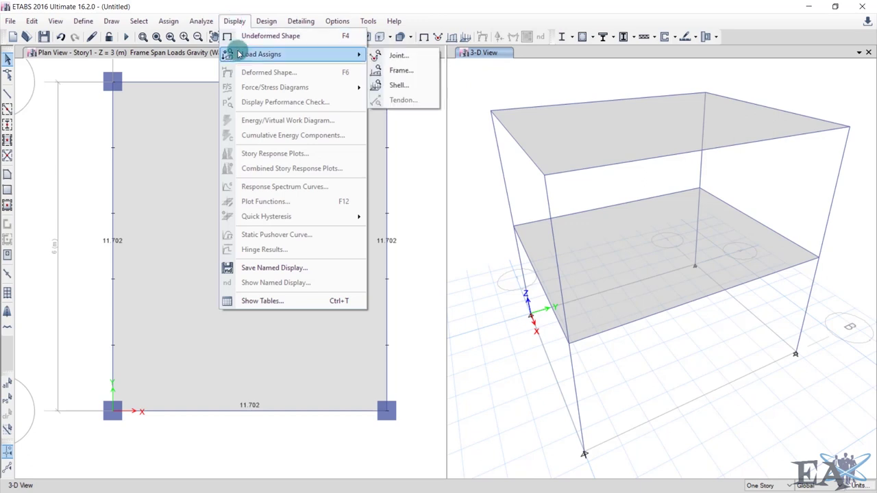
click(384, 70)
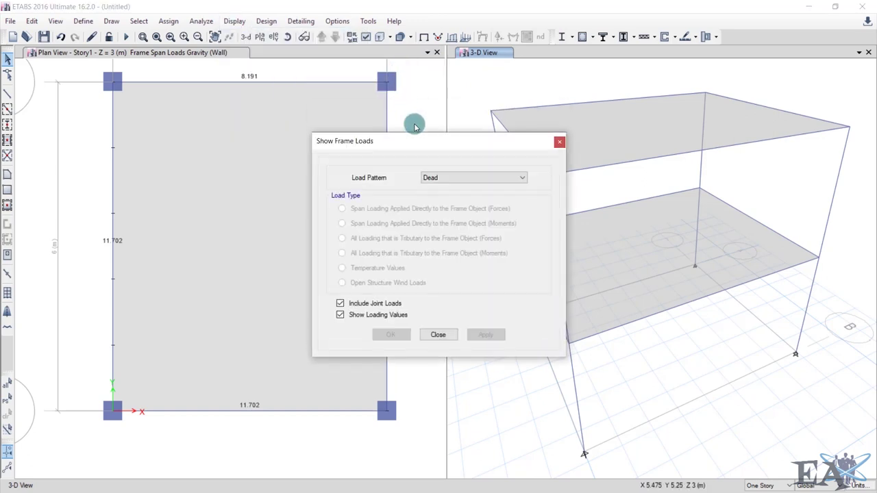
drag(415, 138, 410, 78)
click(449, 118)
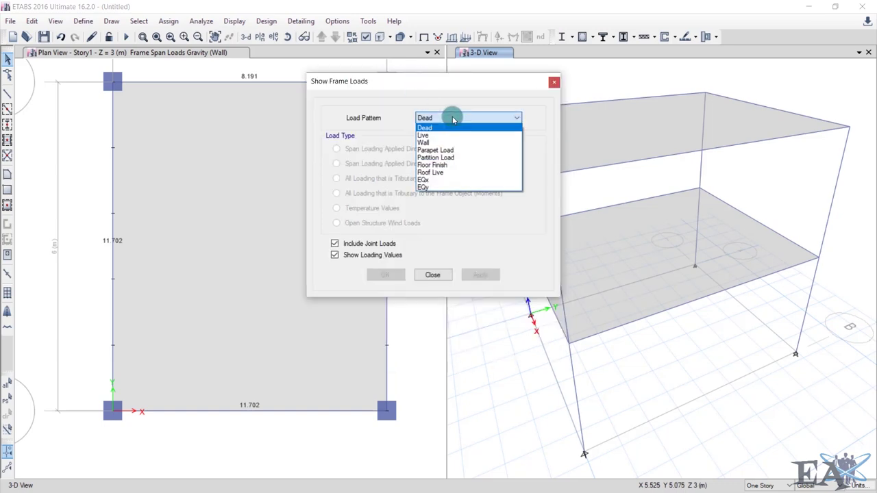
click(444, 144)
click(371, 277)
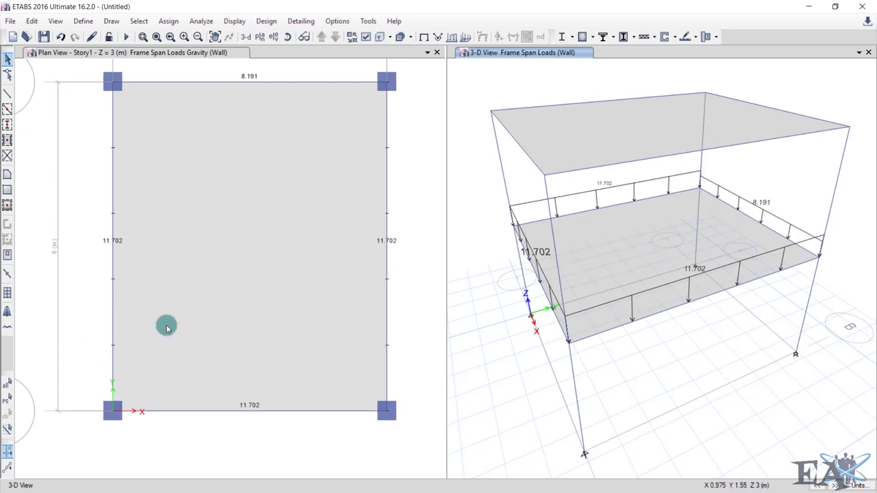
- Assign a uniform gravity shell load of 2 kN/m² in the Live pattern to the Story1 slab
click(255, 183)
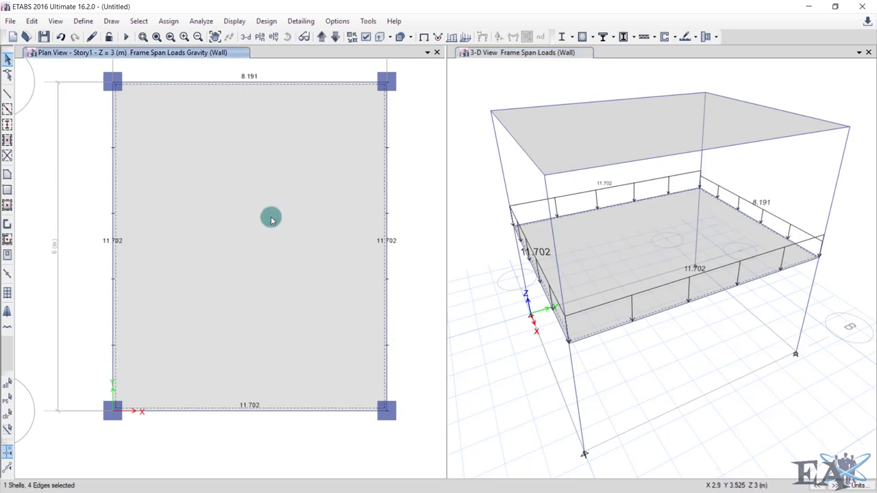
click(168, 21)
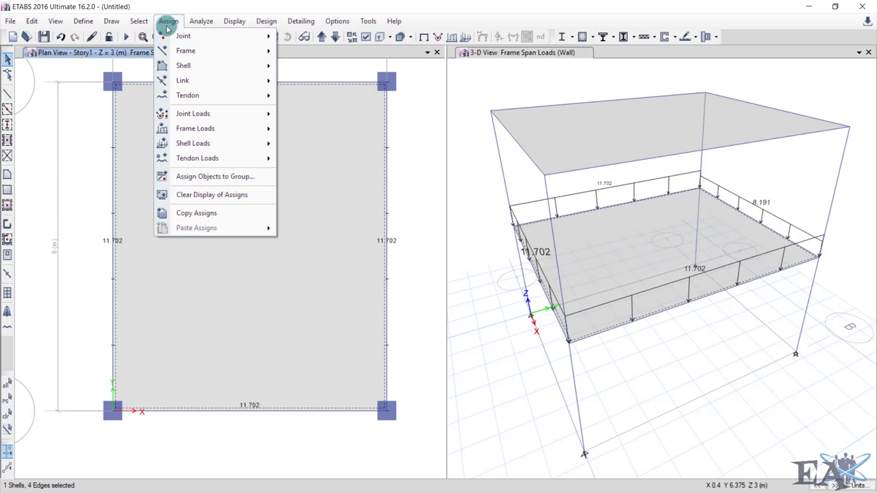
mouse_move(186, 142)
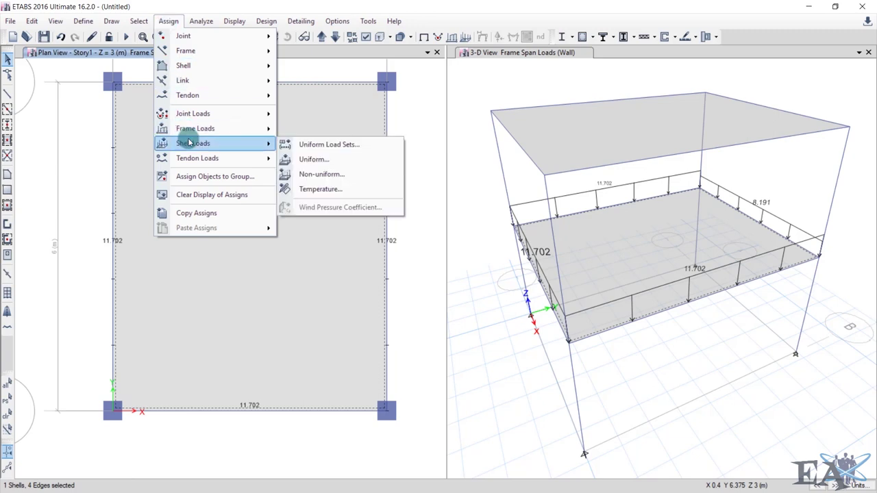
click(319, 159)
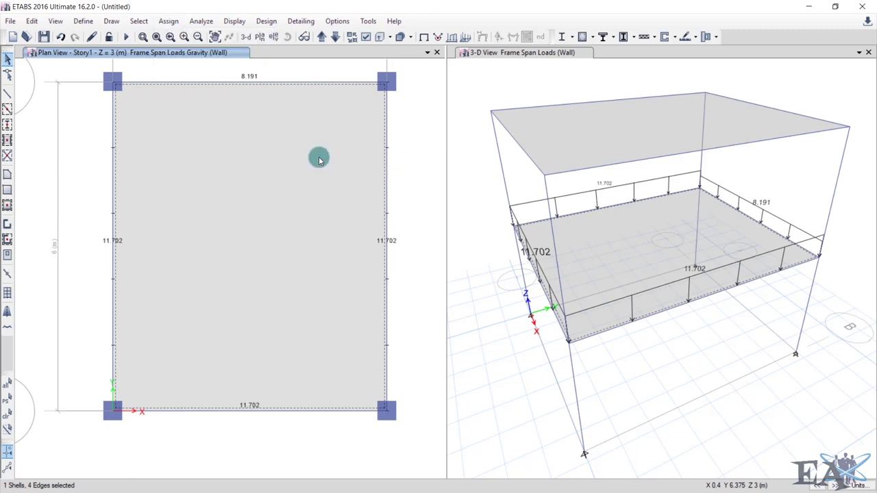
drag(583, 110, 582, 109)
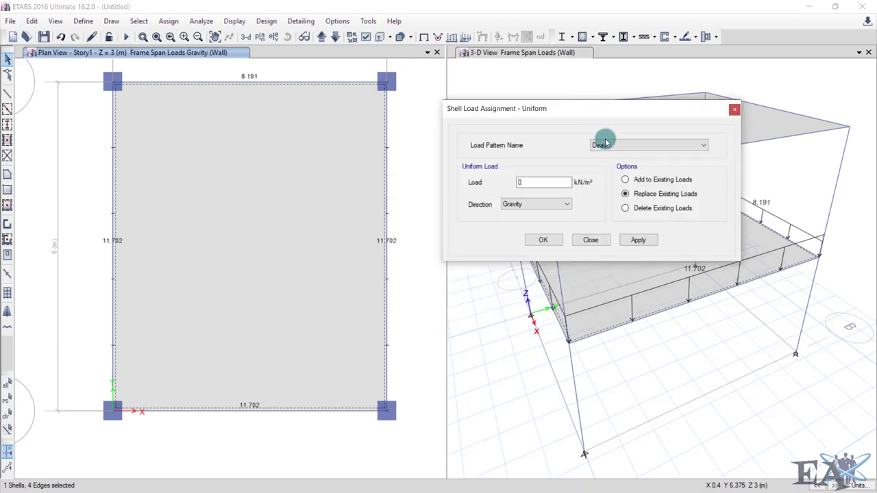
click(605, 144)
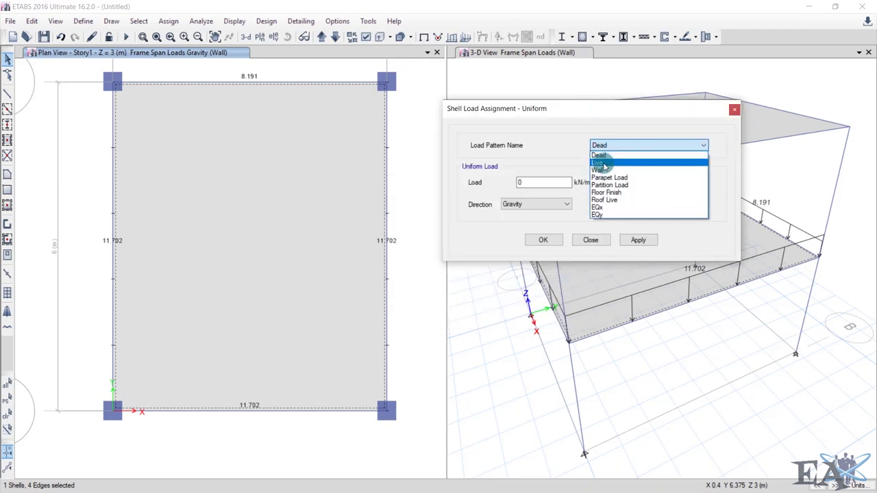
click(603, 164)
double_click(539, 182)
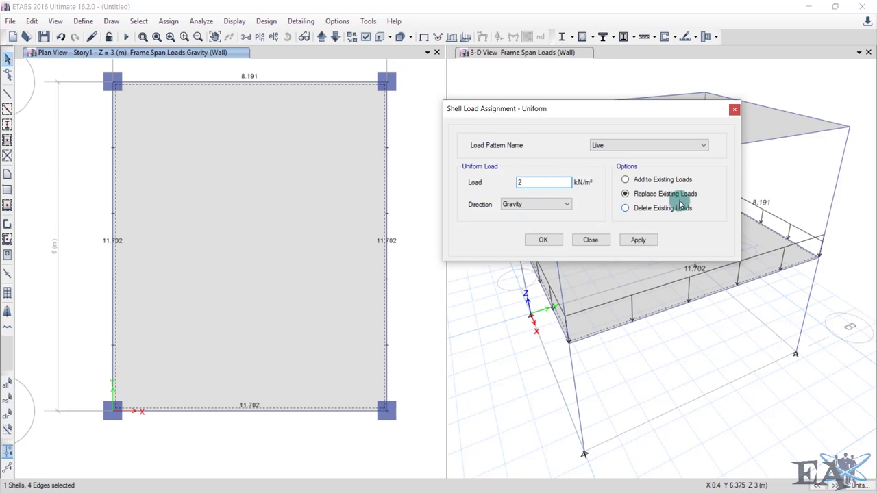
click(637, 240)
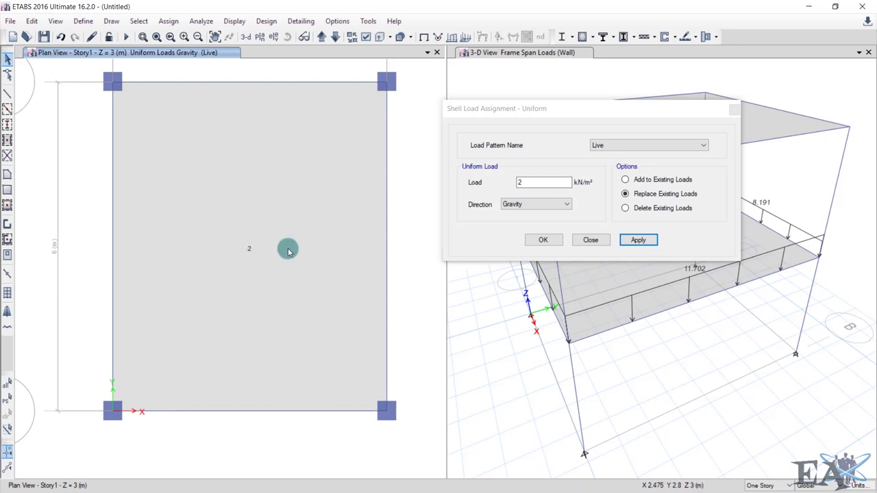
- Assign a uniform gravity shell load of 1 kN/m² in the Partition Load pattern to the Story1 slab
click(625, 145)
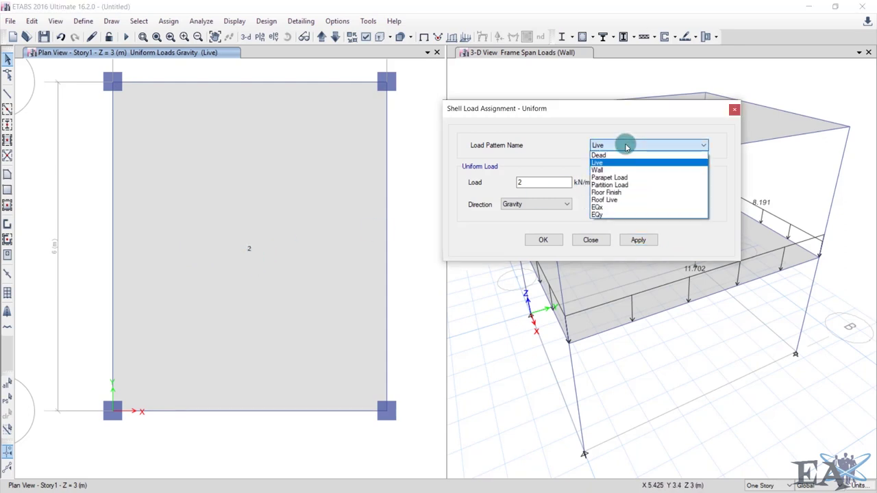
click(610, 184)
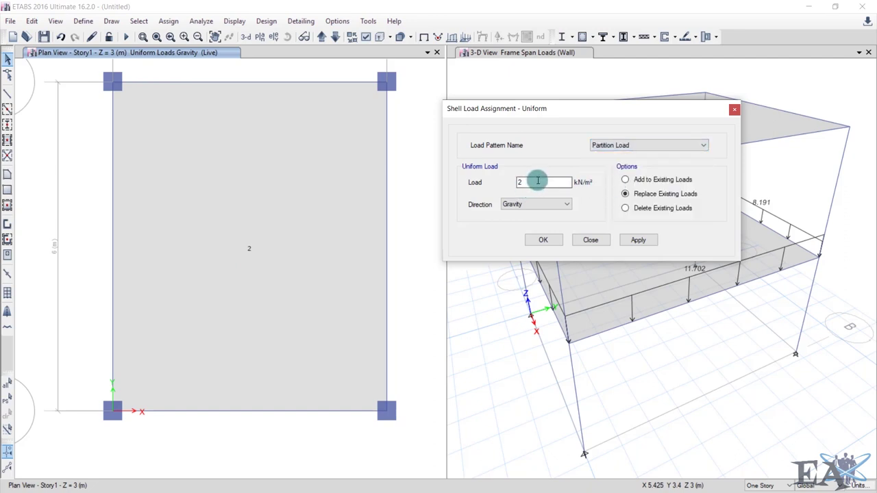
drag(535, 182, 485, 190)
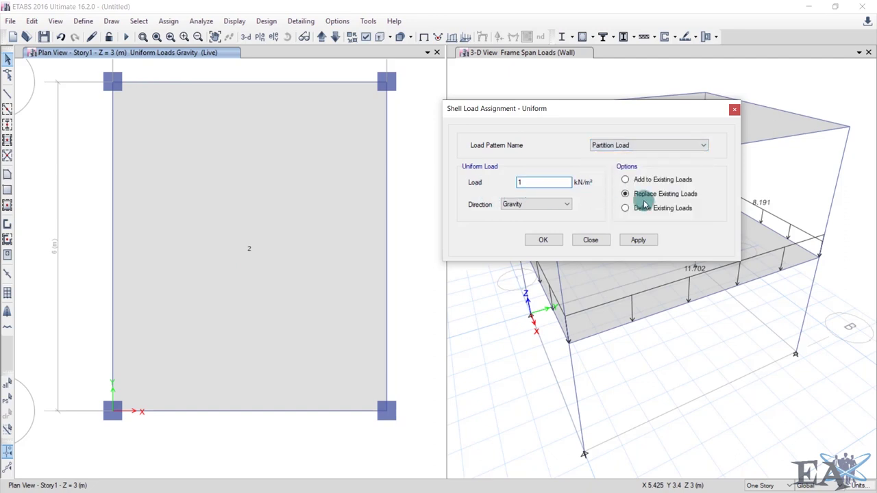
click(637, 240)
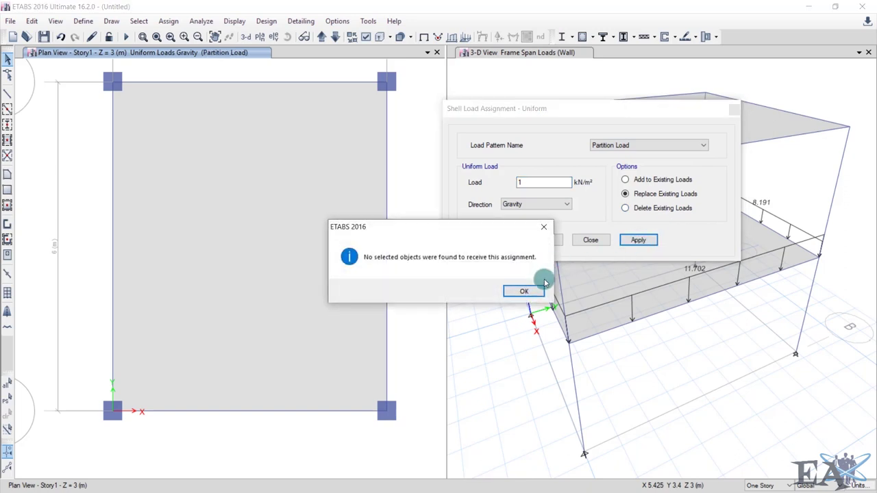
click(523, 291)
click(169, 202)
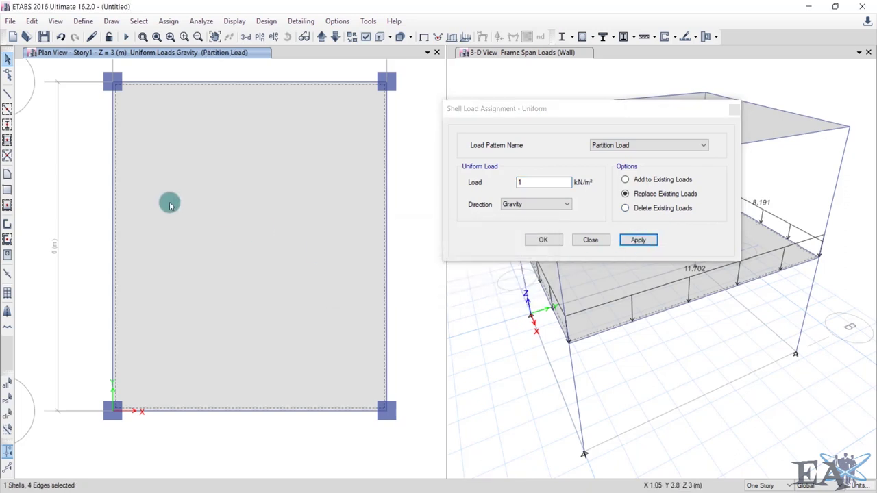
click(638, 240)
- Assign a uniform gravity shell load of 1 kN/m² in the Floor Finish pattern to the Story1 slab and close the load assignment
click(640, 145)
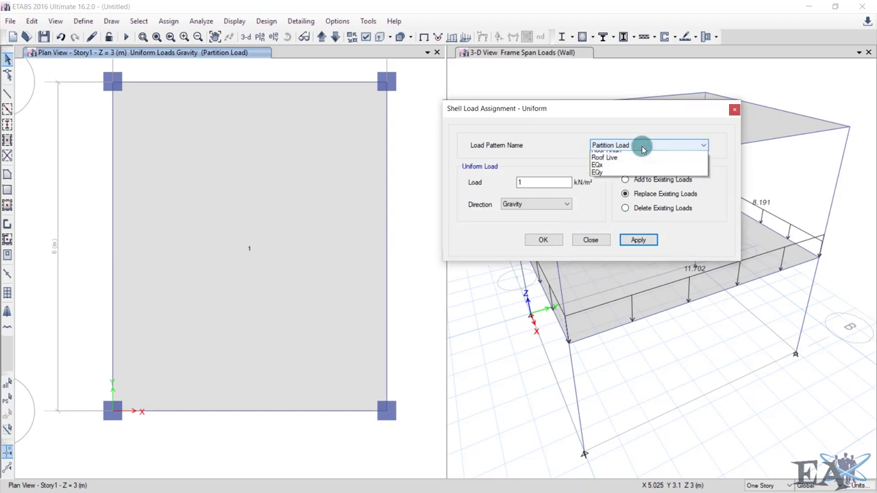
click(625, 193)
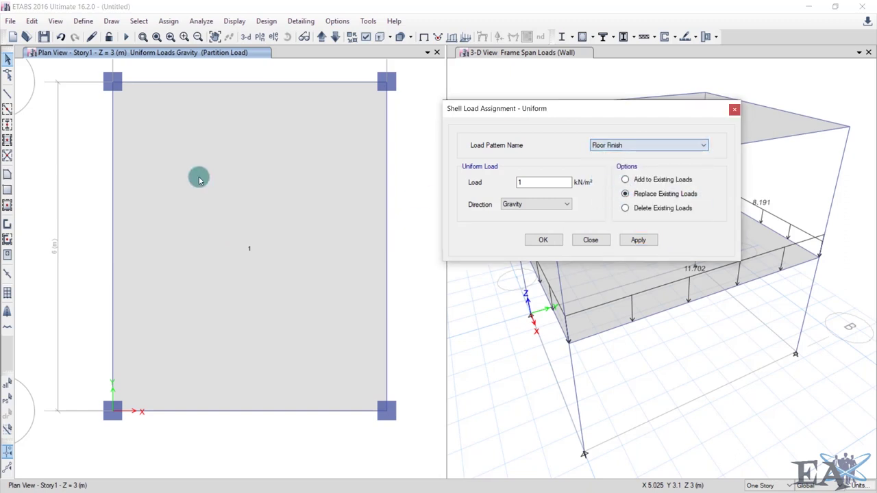
click(179, 174)
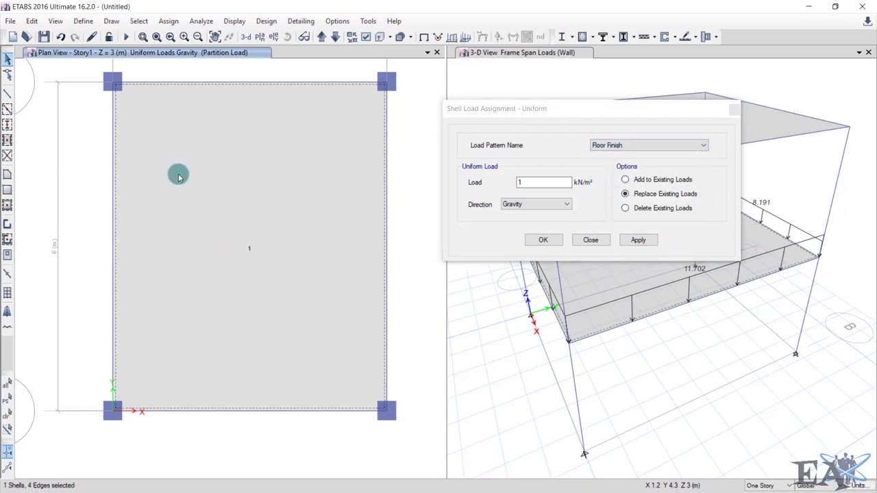
click(638, 240)
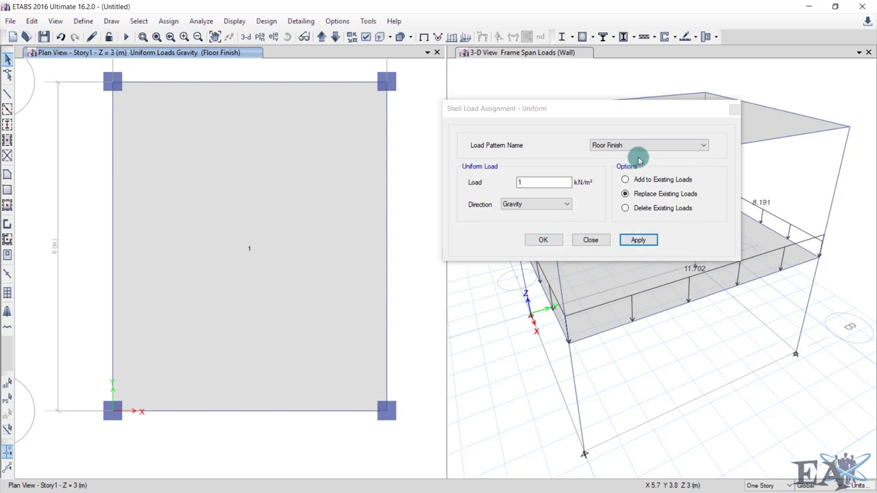
click(604, 147)
click(604, 147)
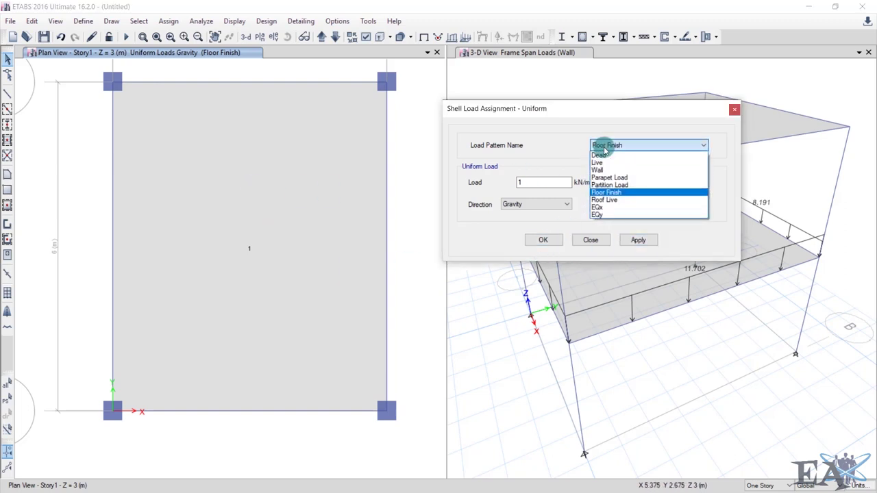
click(542, 241)
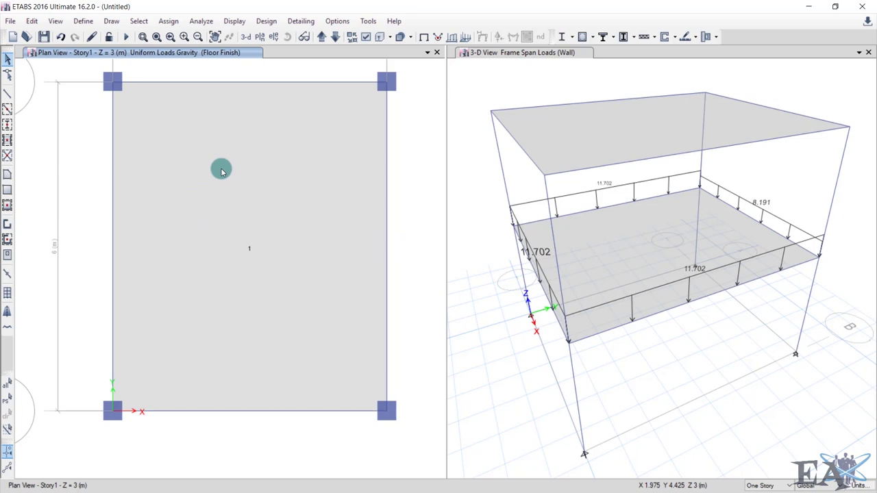
- Review the uniform loads assigned to the Story1 slab in its object information
click(221, 172)
right_click(221, 171)
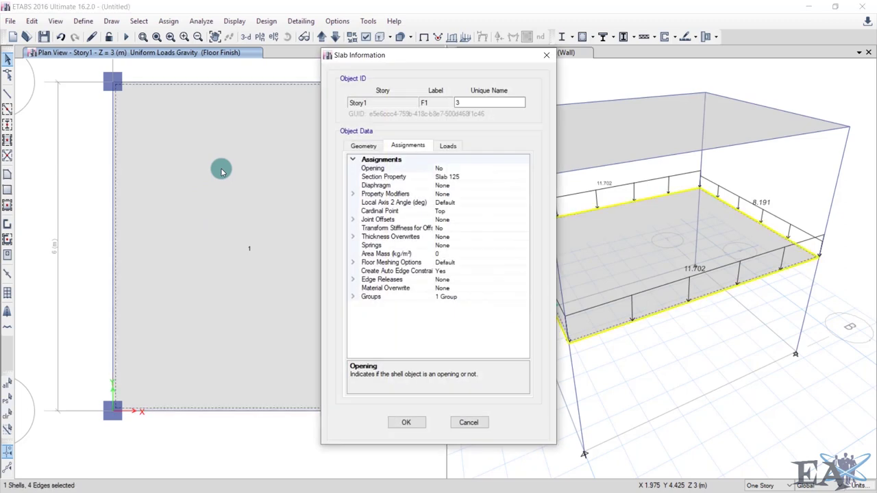
click(445, 146)
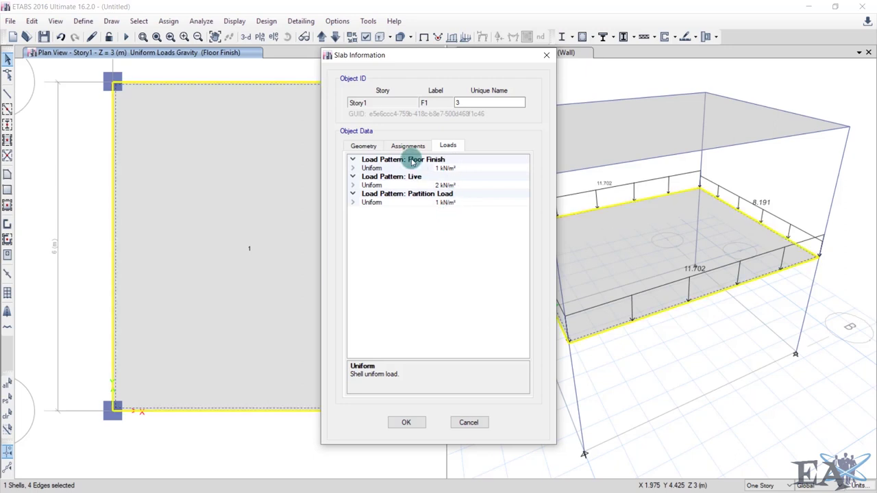
click(407, 423)
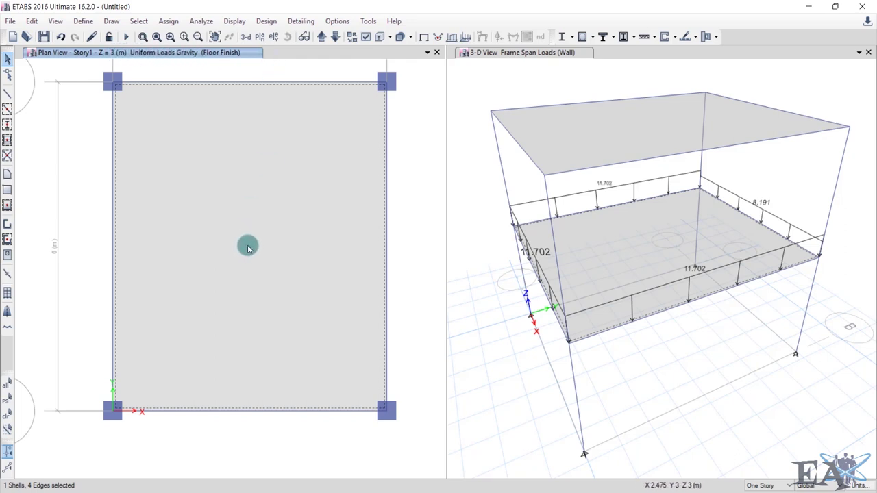
- Clear the displayed load assignments from the plan view and switch the plan to Story2
click(171, 24)
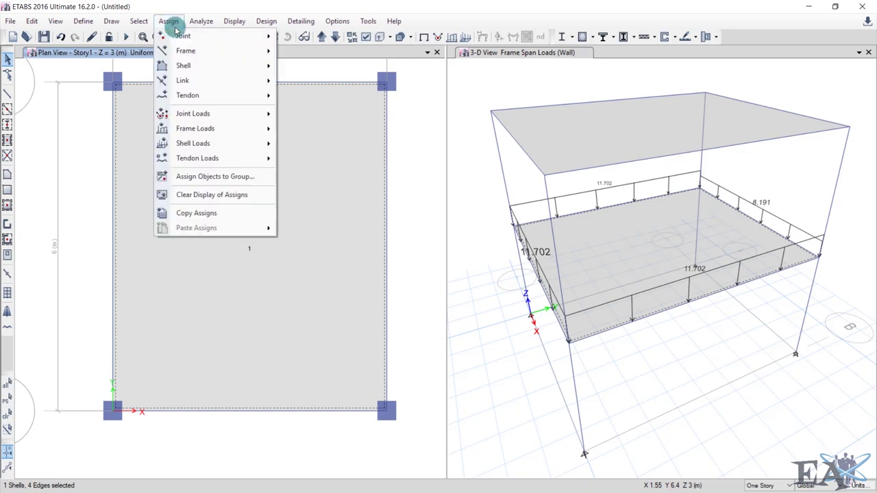
click(212, 196)
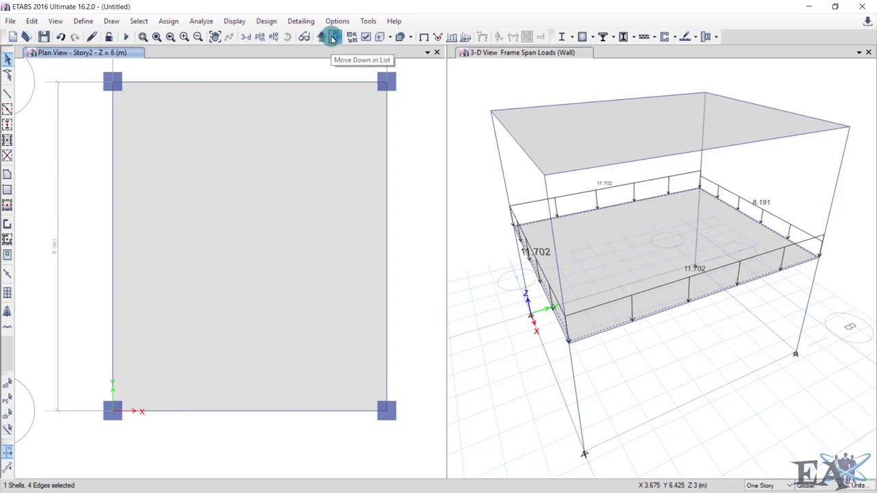
click(333, 37)
click(320, 38)
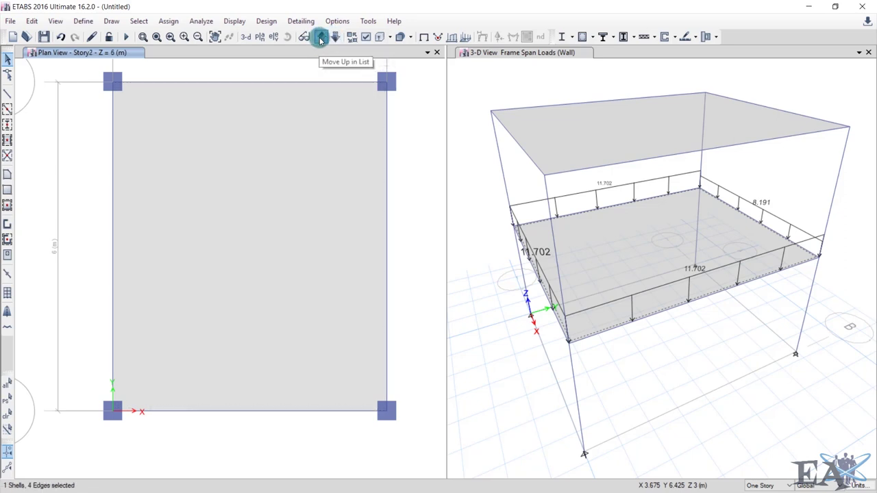
click(334, 38)
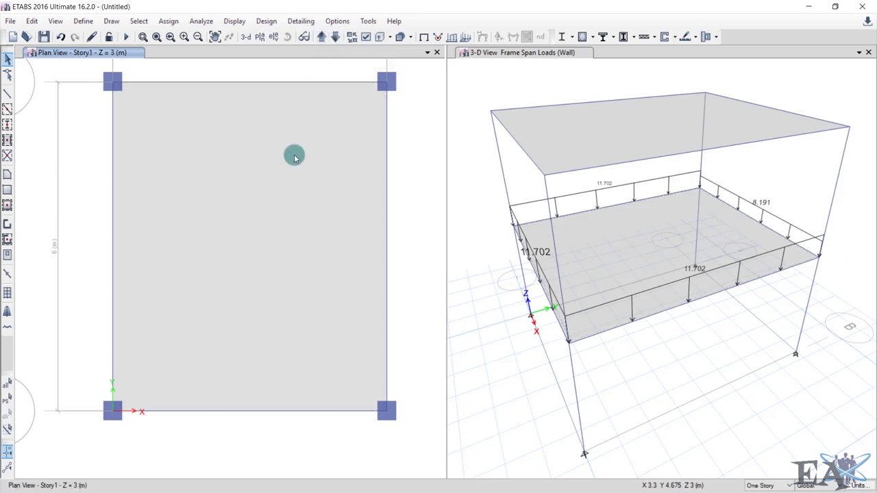
click(320, 38)
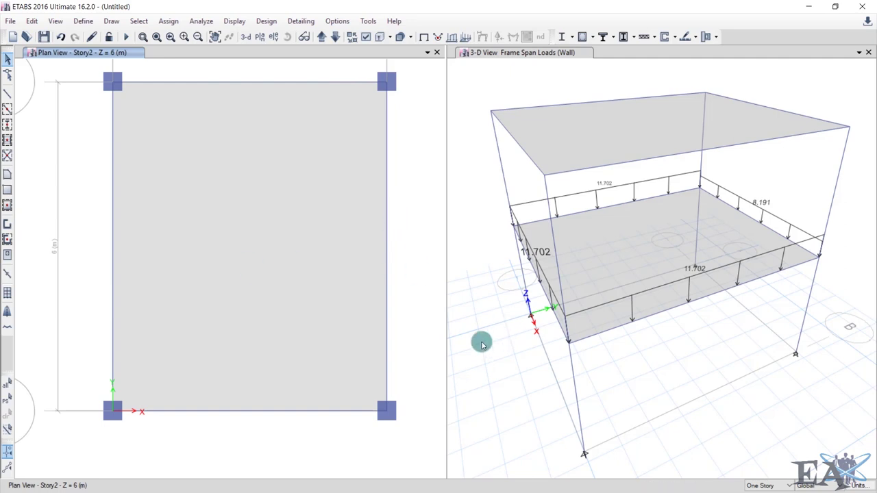
- Assign a uniform gravity load of 19.2*0.11*1 kN/m in the Parapet Load pattern to the four Story2 perimeter beams, replacing existing loads
click(313, 83)
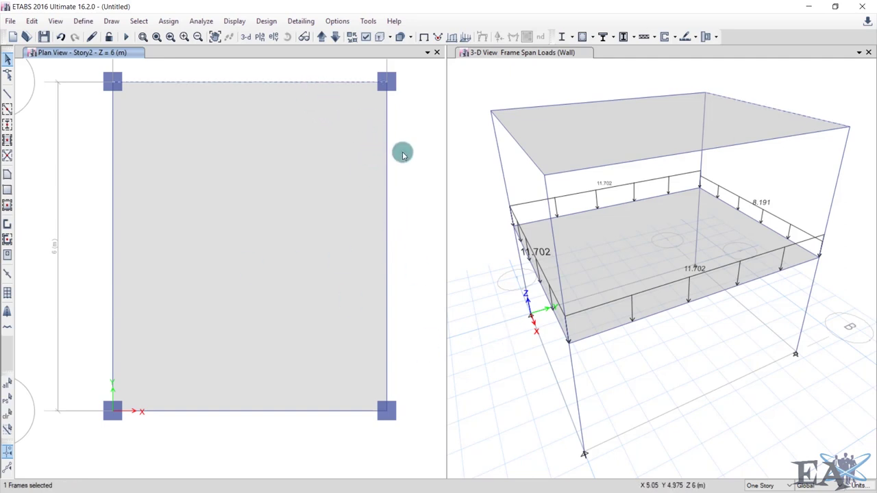
click(386, 154)
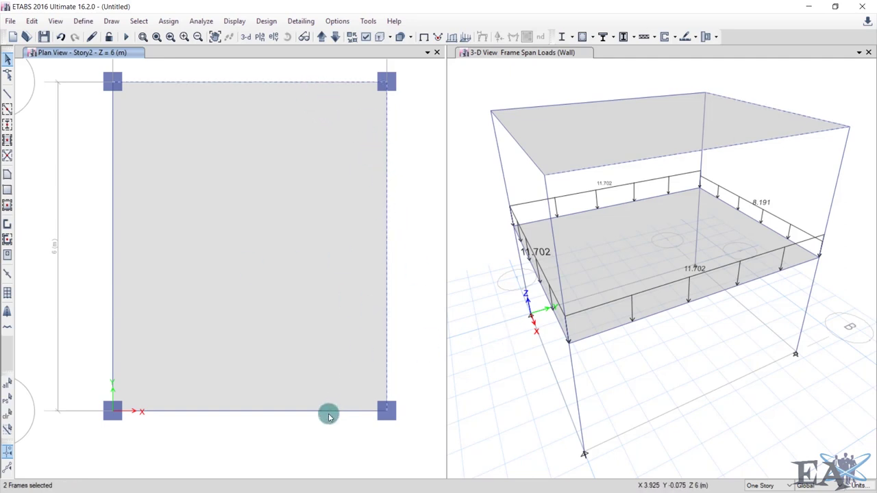
click(113, 299)
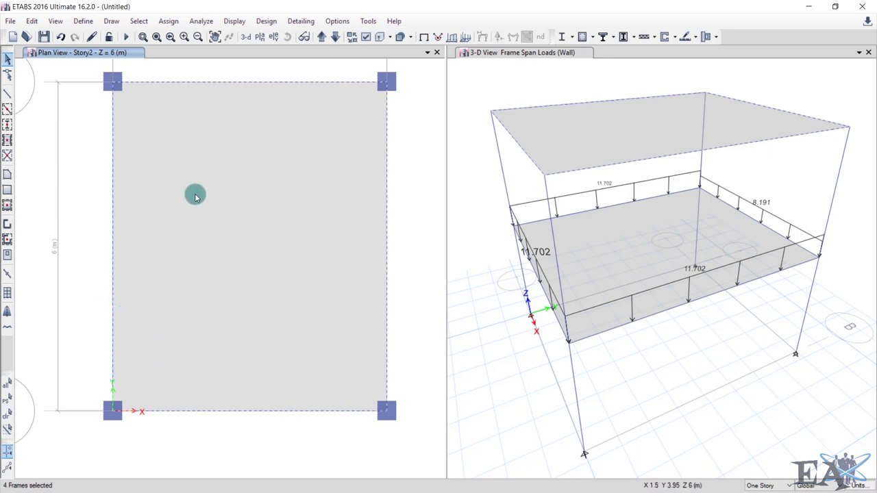
click(169, 21)
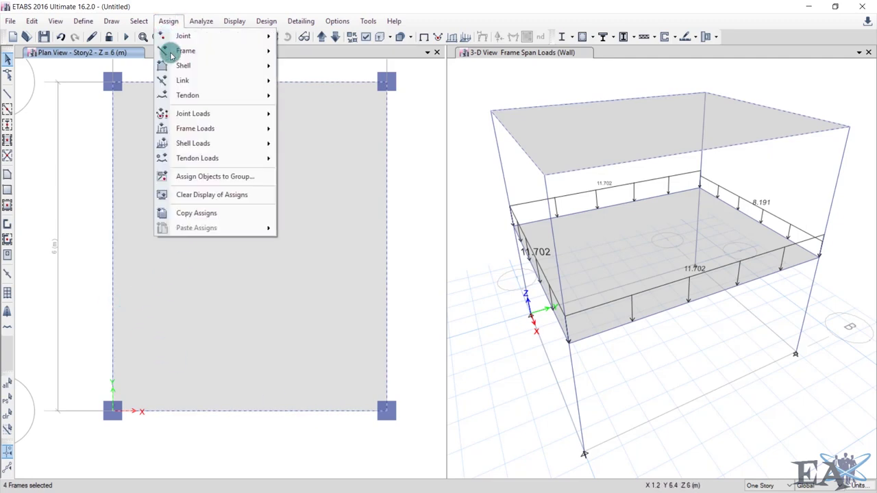
mouse_move(230, 129)
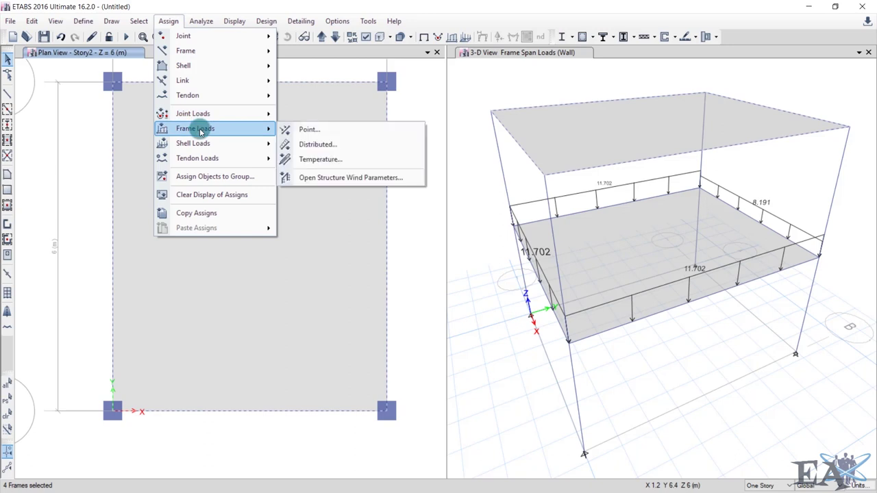
click(299, 144)
click(605, 127)
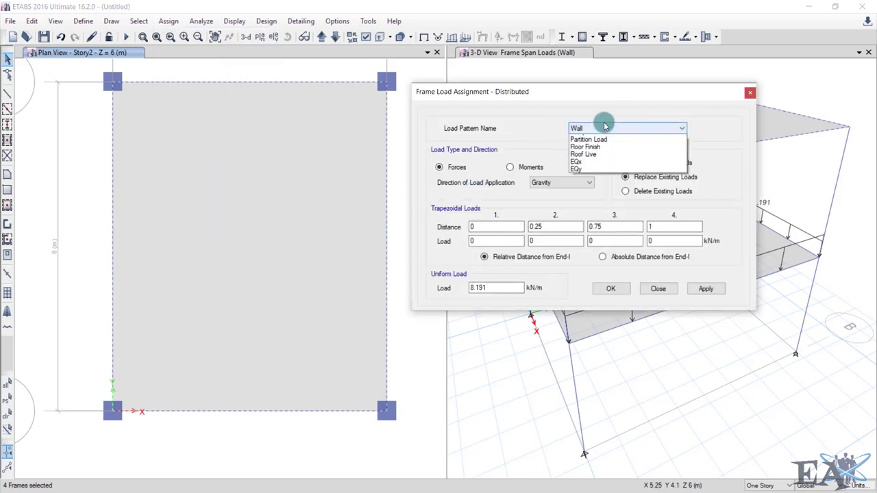
click(606, 161)
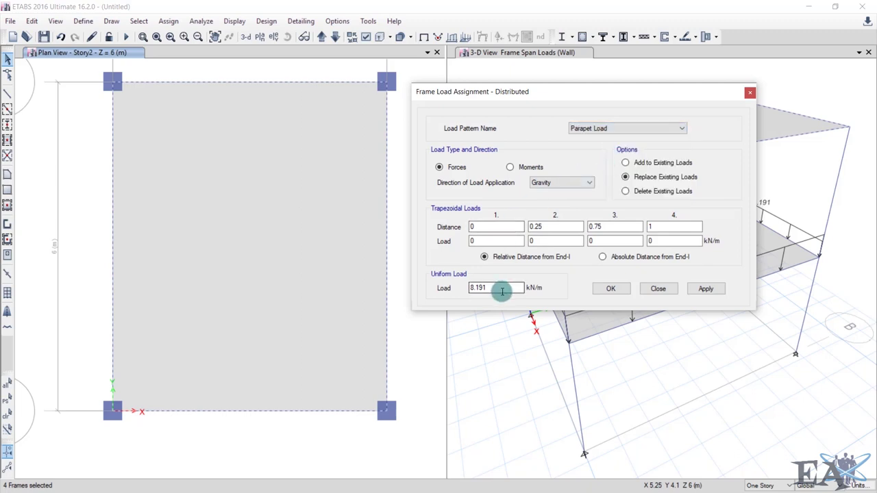
drag(501, 290, 437, 294)
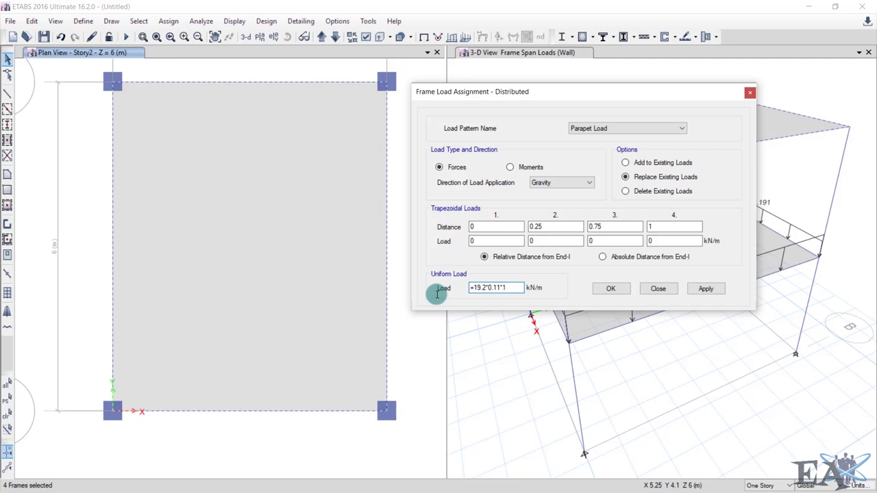
click(706, 289)
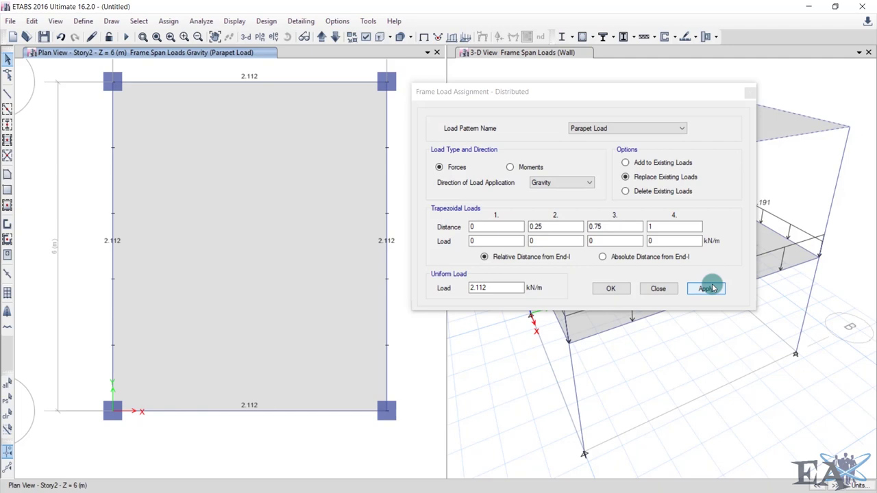
click(618, 288)
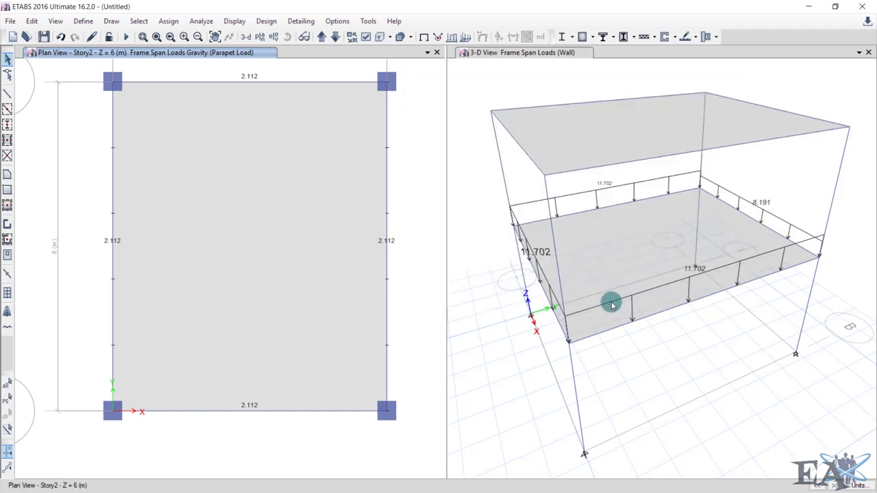
- Display the frame loads of the Parapet Load pattern with their values in the 3-D view
click(517, 55)
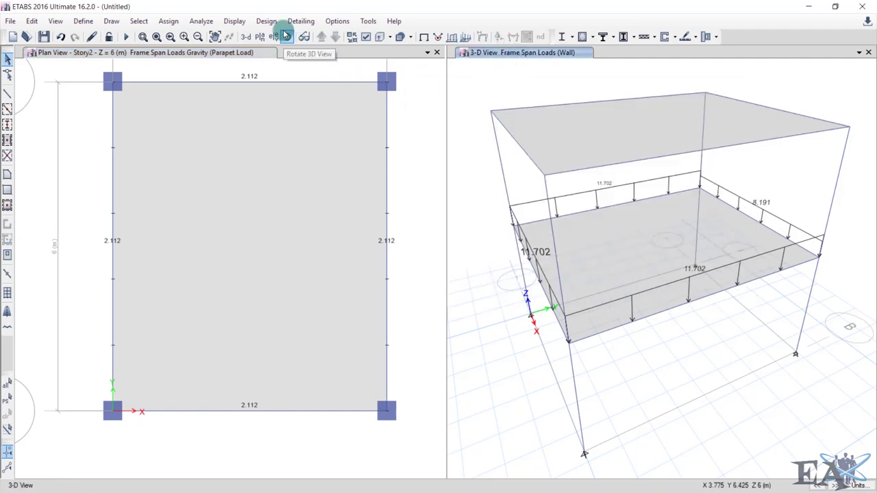
click(235, 21)
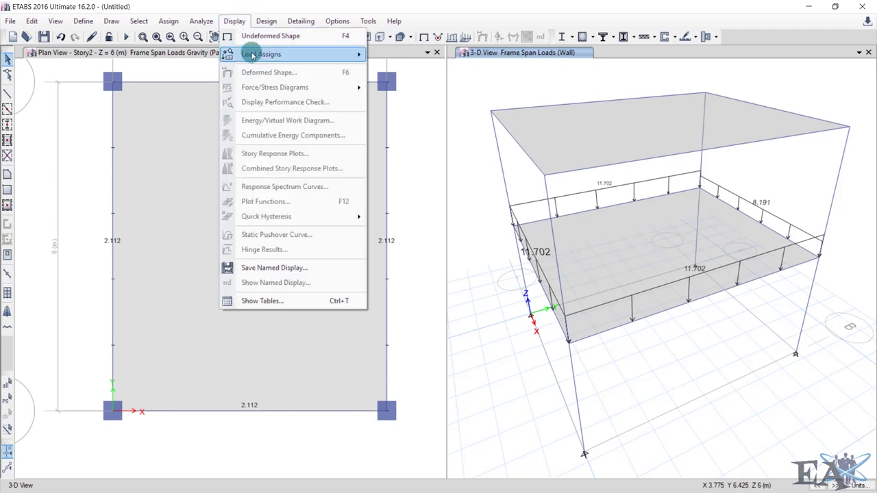
mouse_move(329, 55)
click(401, 70)
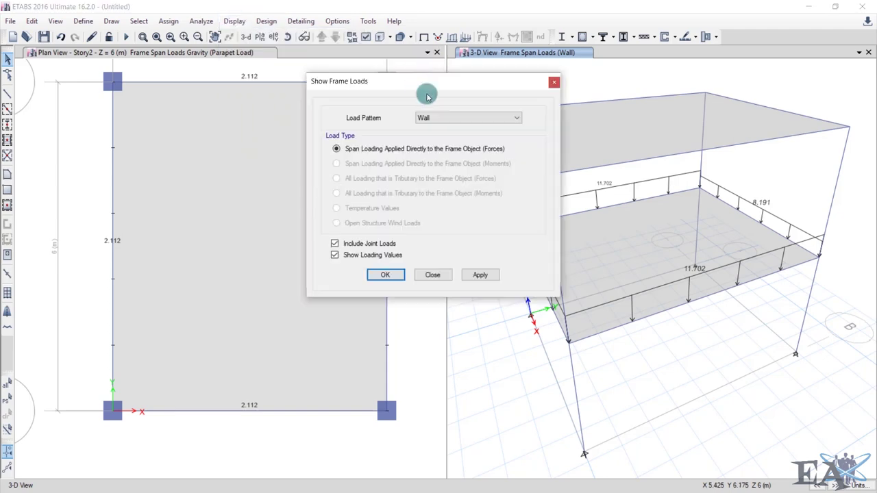
click(449, 115)
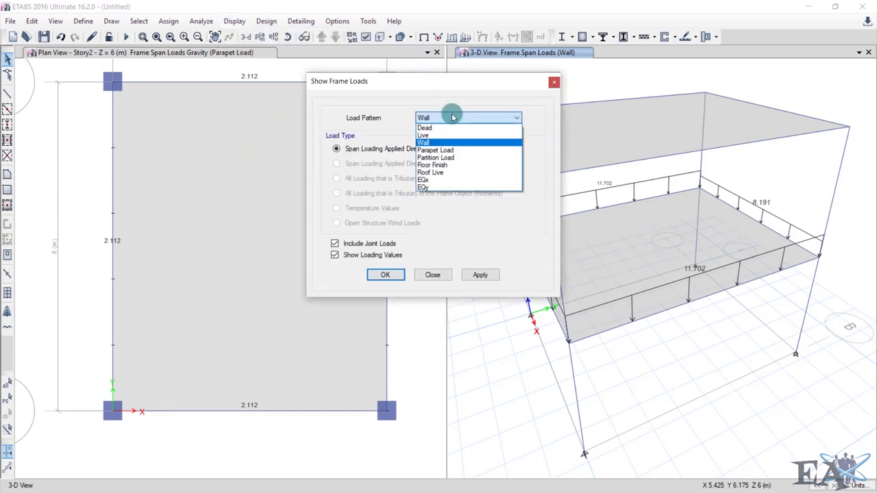
click(444, 151)
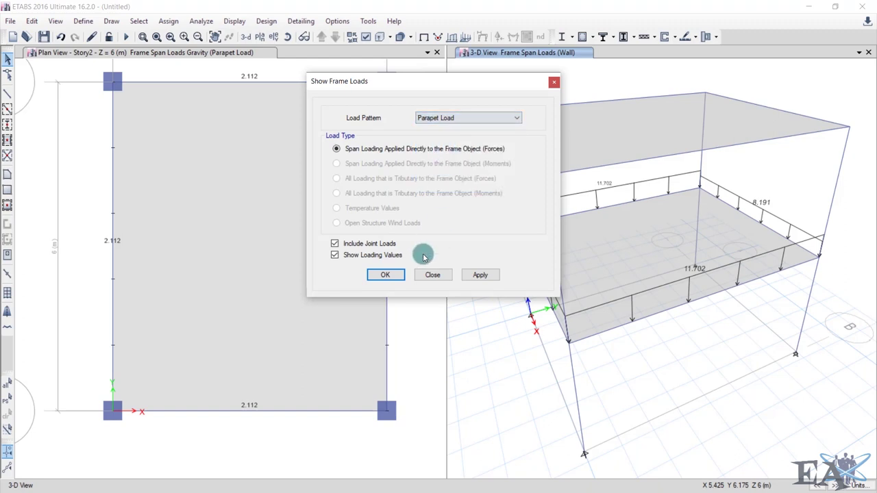
click(385, 274)
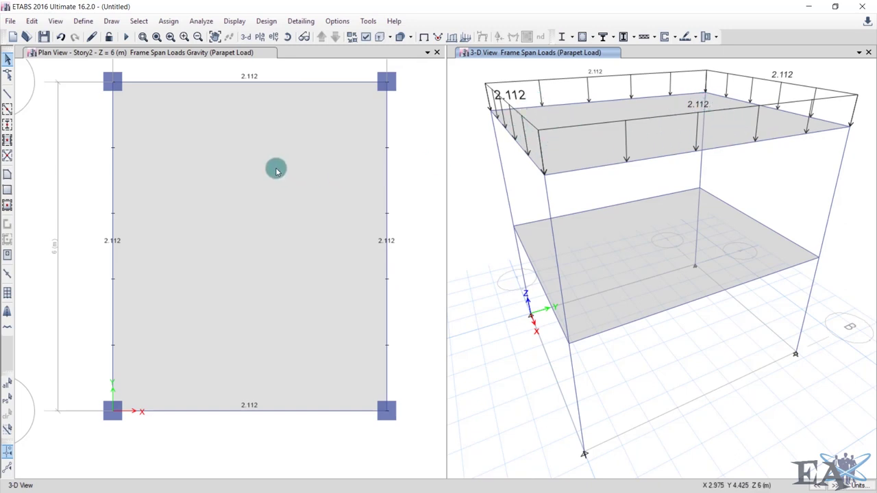
- Assign a uniform gravity load of 1.5 kN/m² in the Roof Live pattern to the Story2 slab, replacing existing loads
click(277, 171)
click(277, 168)
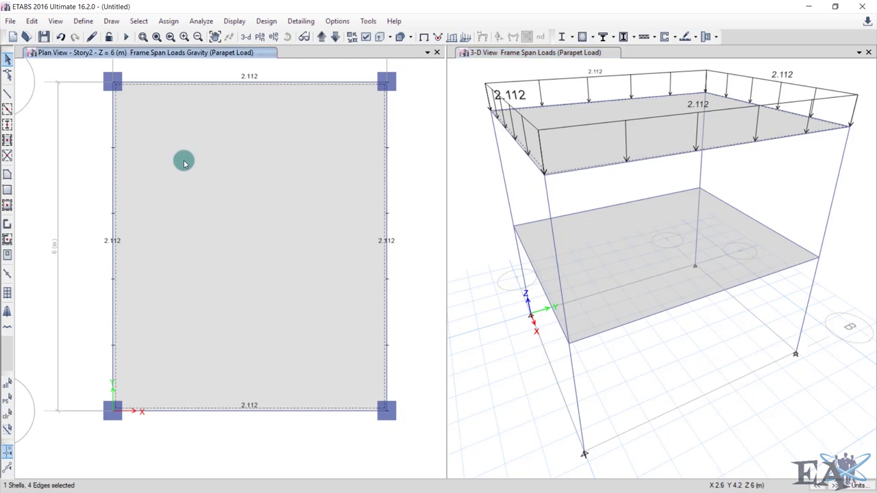
click(170, 22)
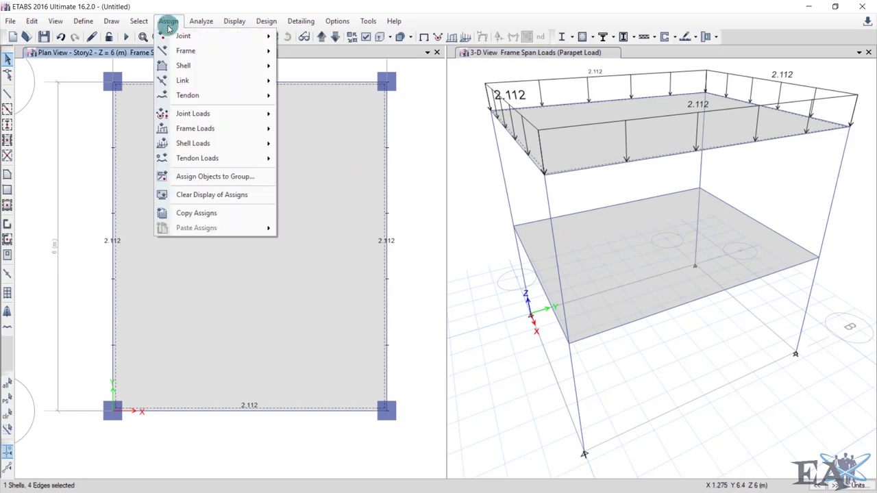
mouse_move(205, 143)
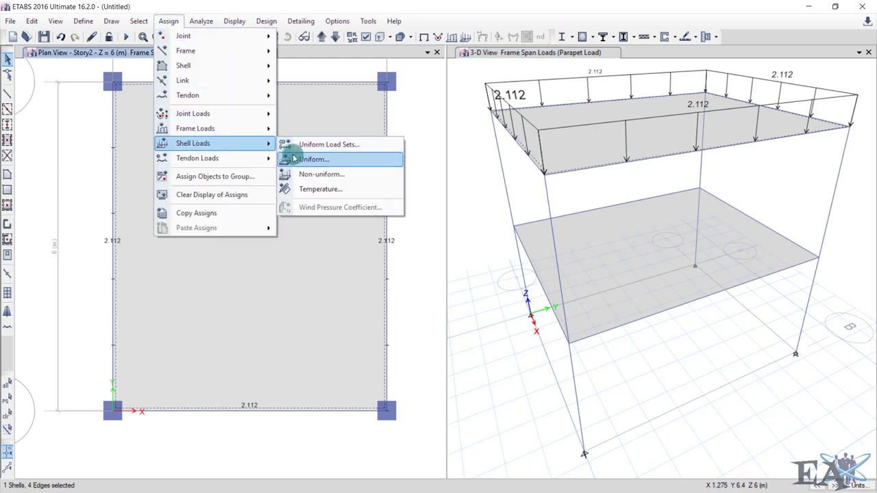
click(305, 160)
click(620, 146)
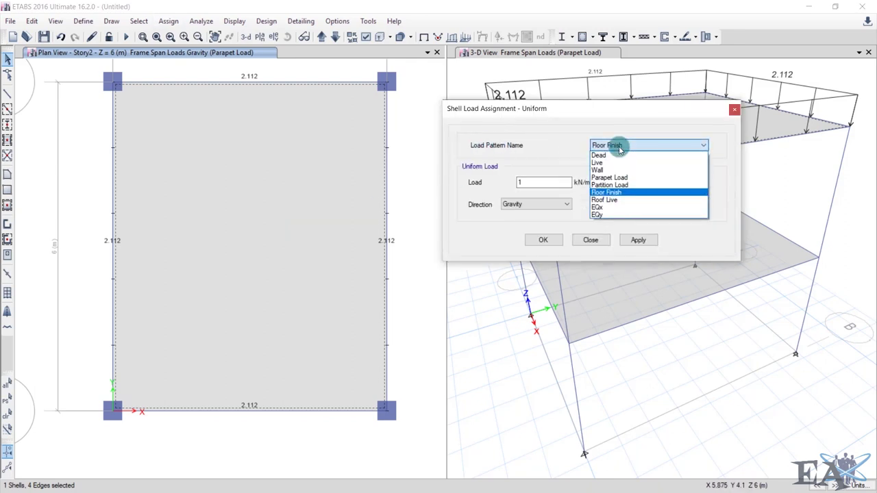
click(619, 199)
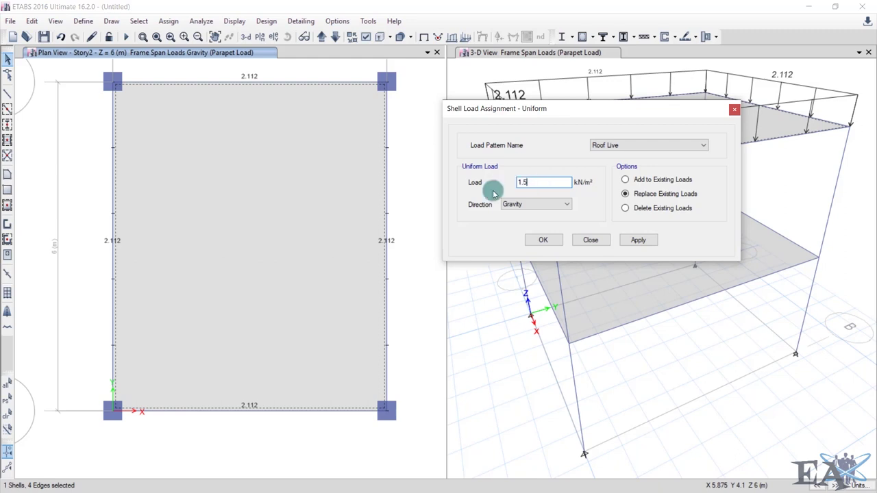
click(637, 238)
- Assign a uniform gravity load of 1 kN/m² in the Floor Finish pattern to the Story2 slab, replacing existing loads
click(614, 146)
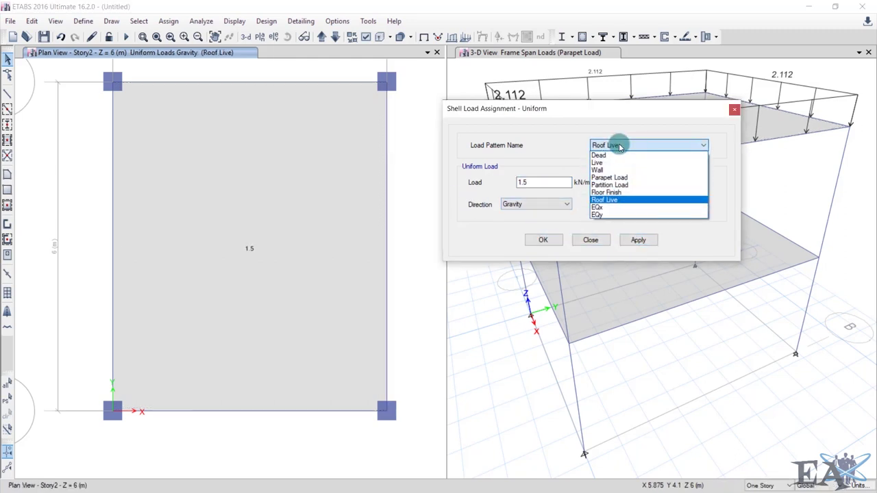
click(621, 193)
drag(548, 183, 499, 187)
key(BackSpace)
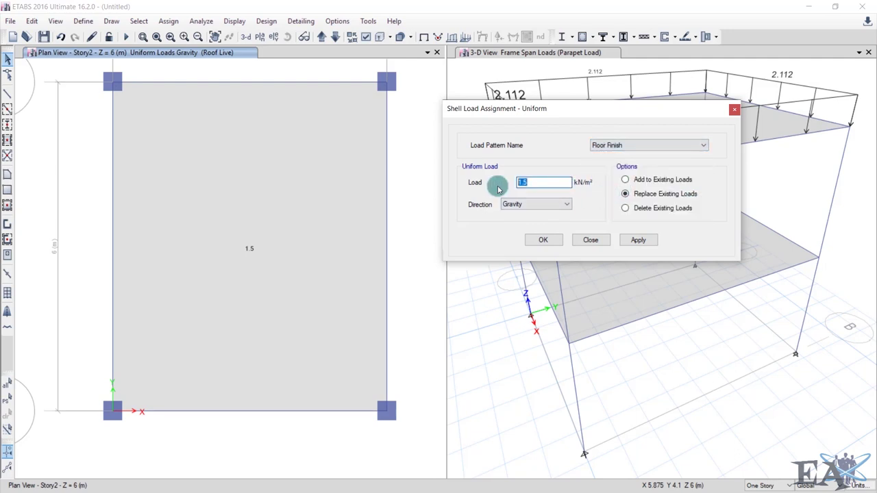
click(637, 240)
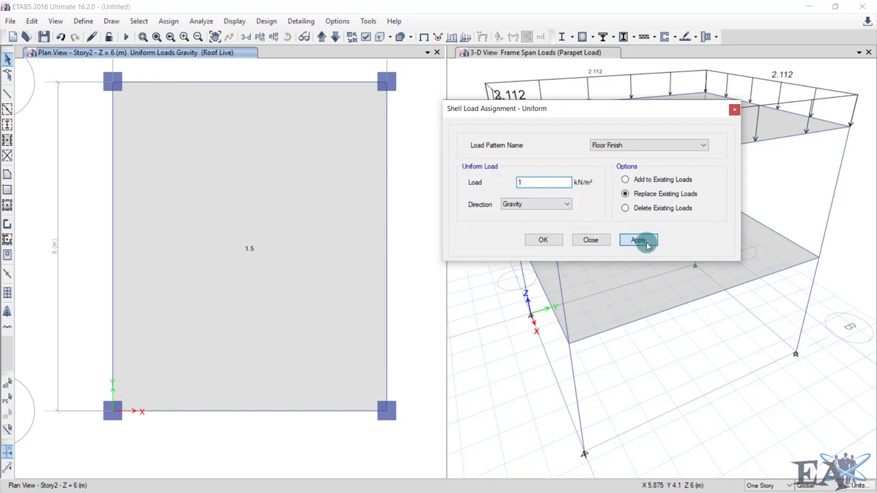
click(525, 290)
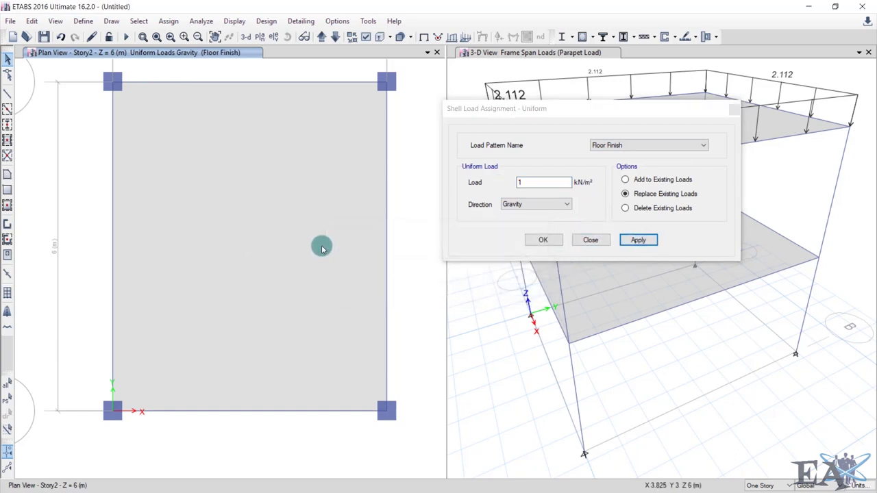
click(322, 245)
click(648, 243)
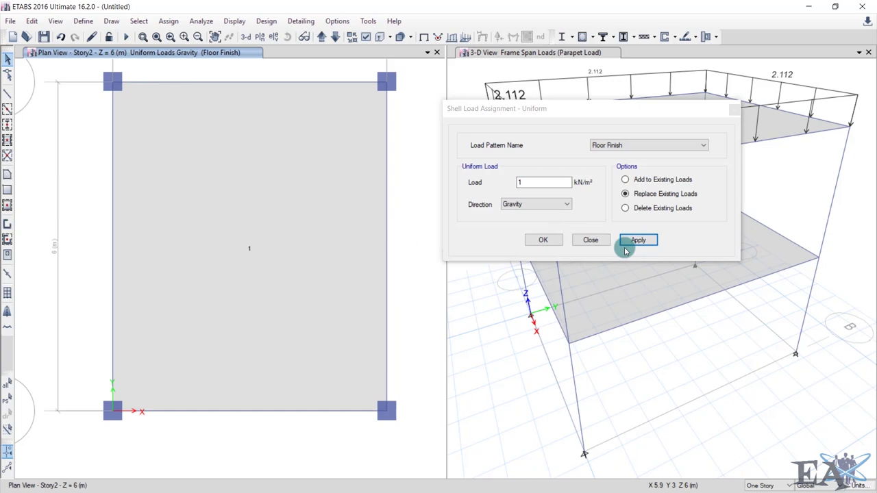
click(543, 240)
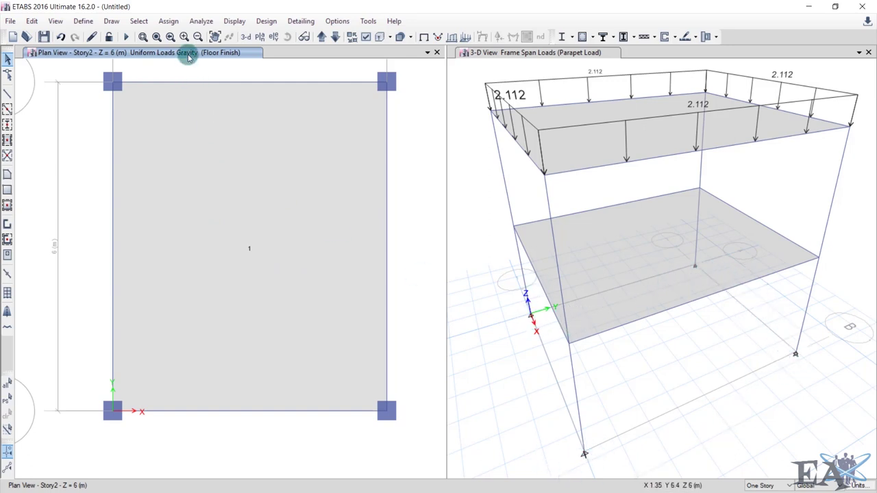
- Assign fixed restraints, with all translations and rotations restrained, to the four column joints at the Base level
click(336, 37)
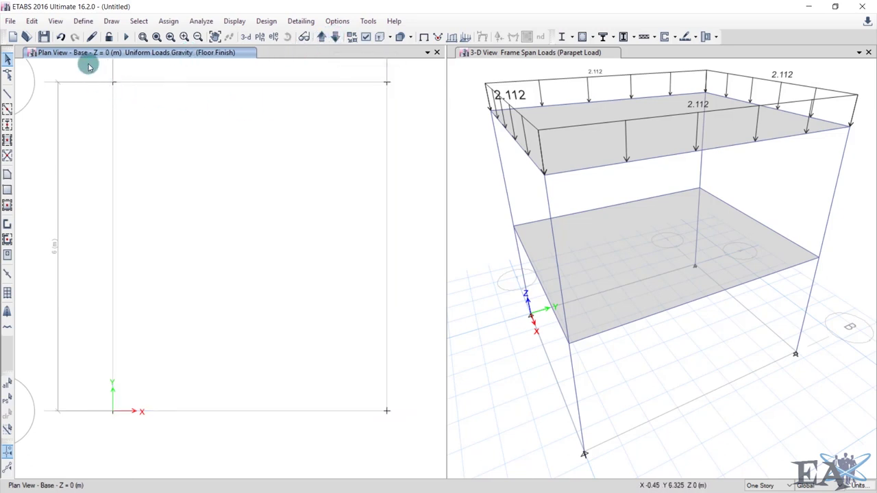
drag(89, 65, 417, 443)
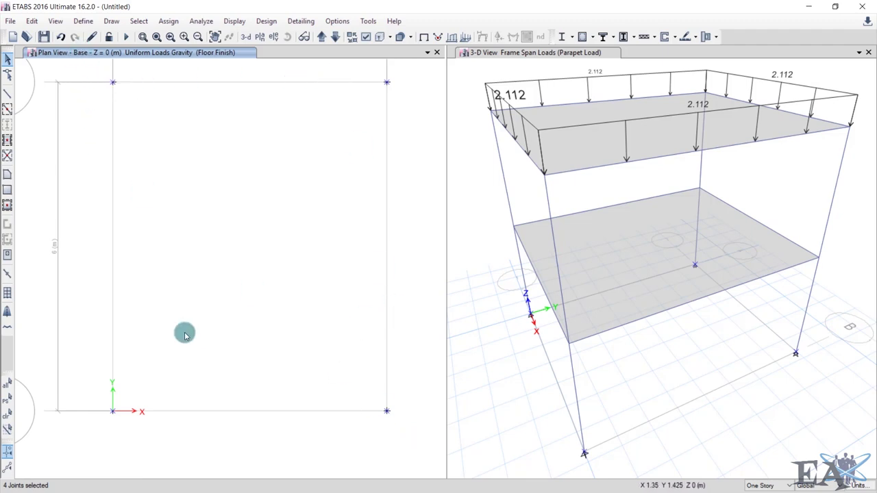
click(169, 21)
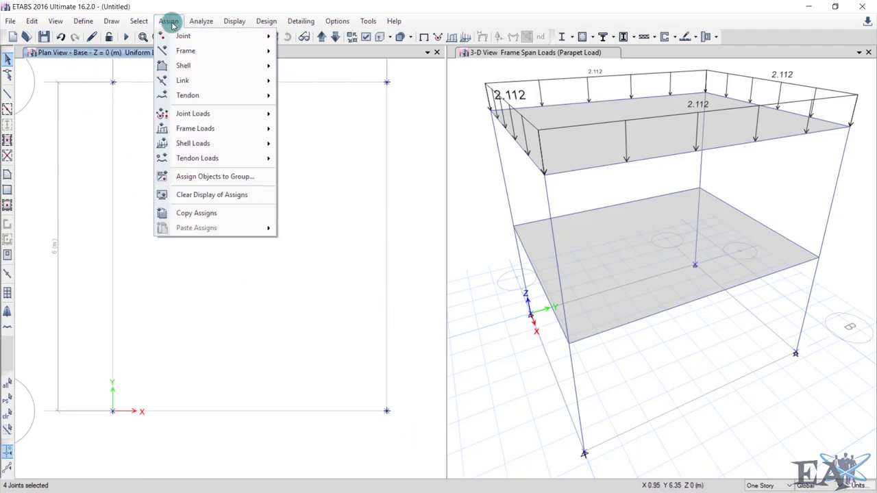
mouse_move(182, 36)
click(322, 34)
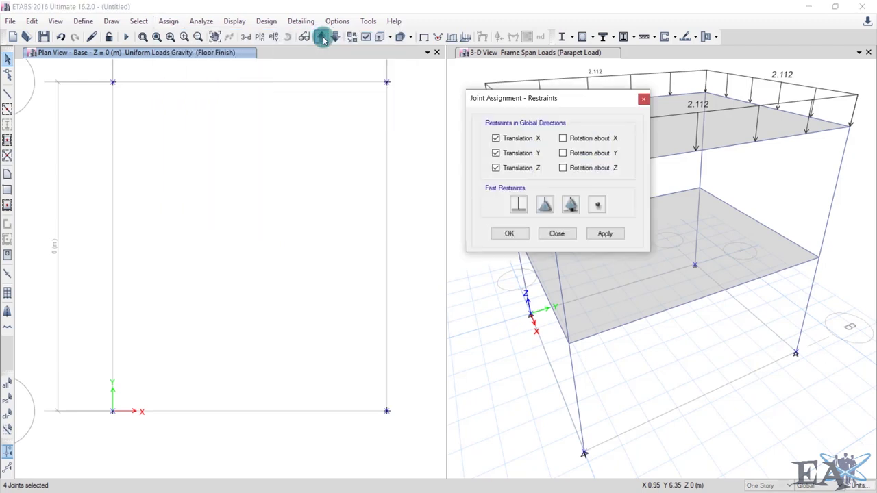
click(519, 205)
click(595, 232)
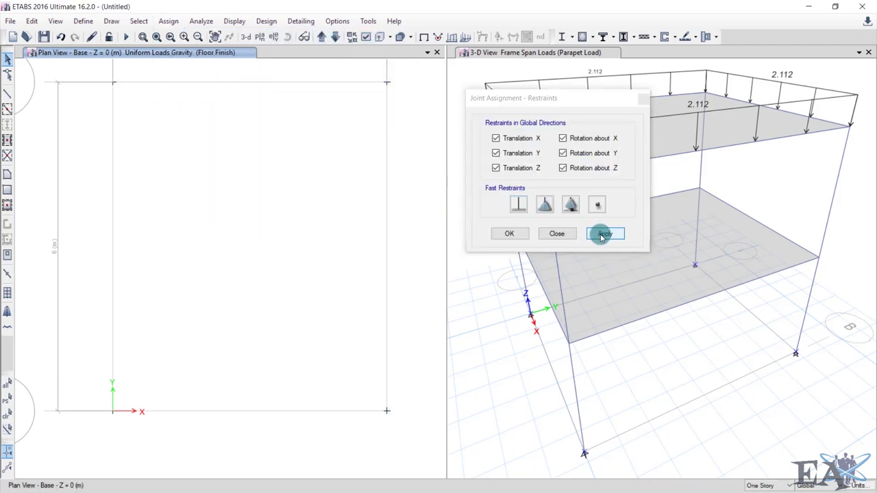
click(510, 236)
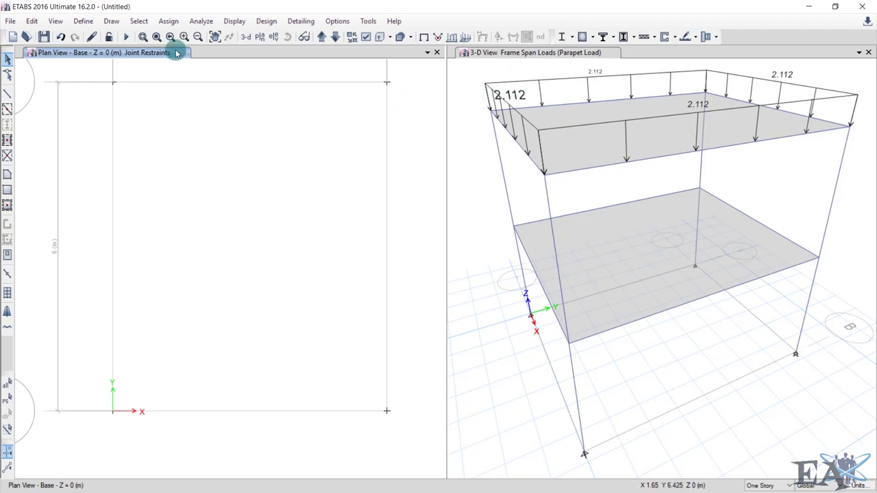
- Set mass source MsSrc1 to use Specified Load Patterns only, excluding Element Self Mass and Additional Mass
click(83, 21)
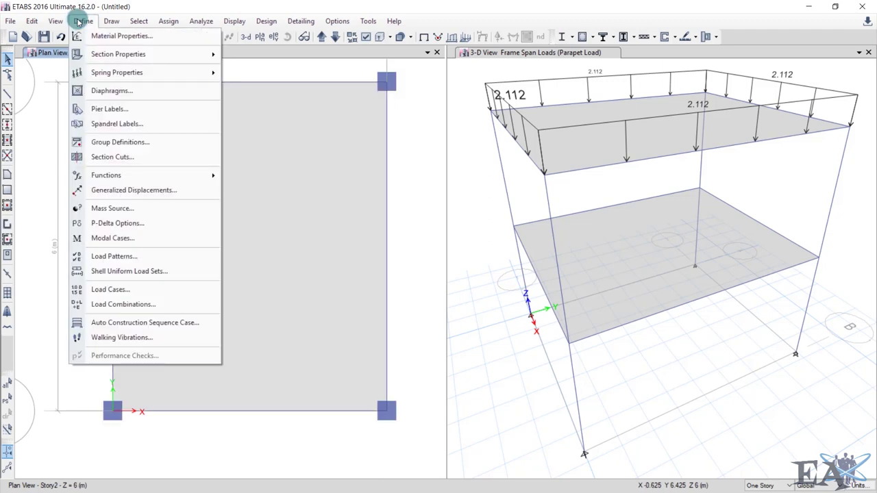
click(115, 208)
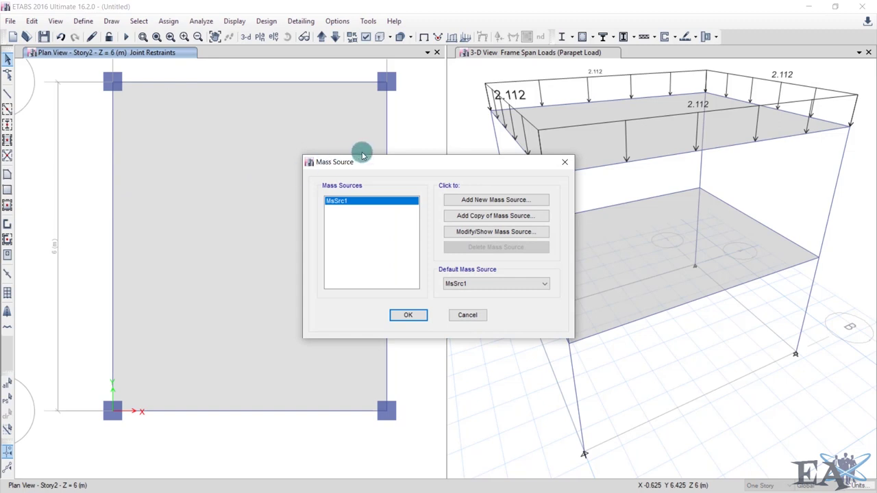
drag(359, 157, 323, 130)
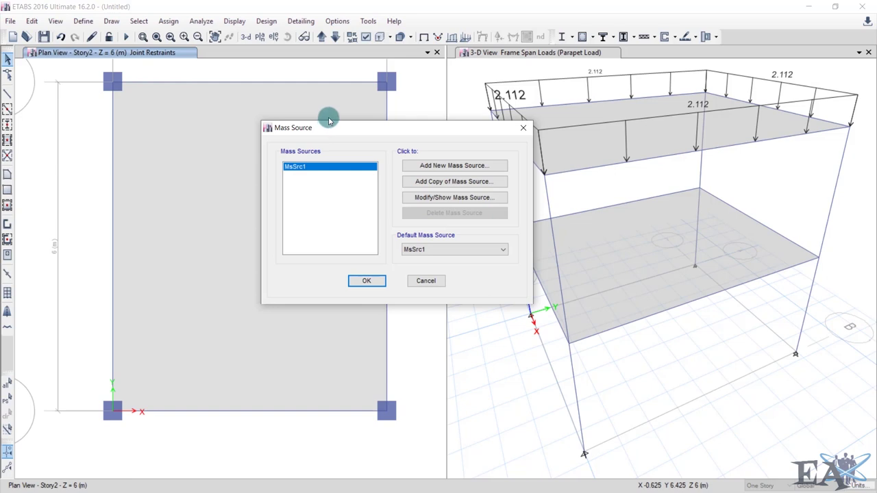
click(436, 198)
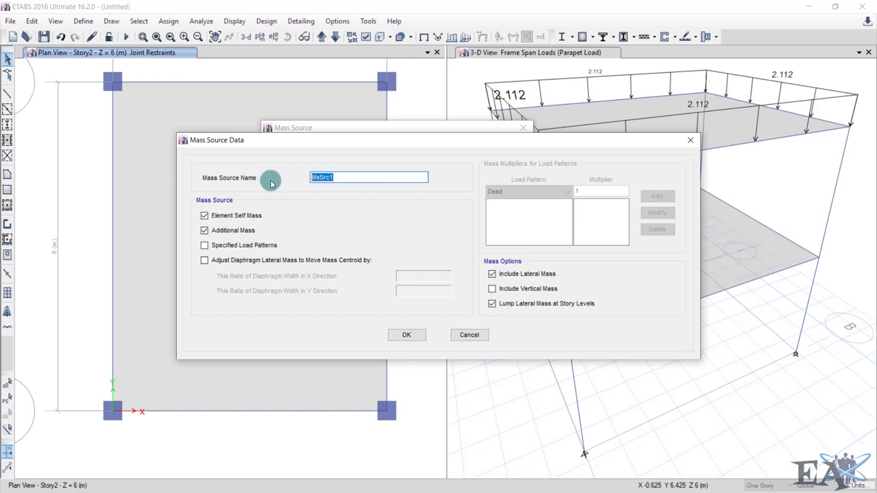
click(207, 218)
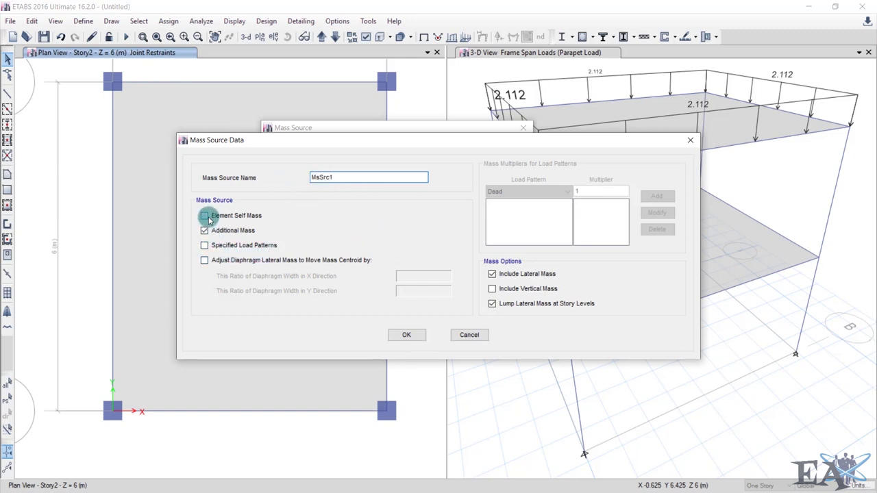
click(205, 230)
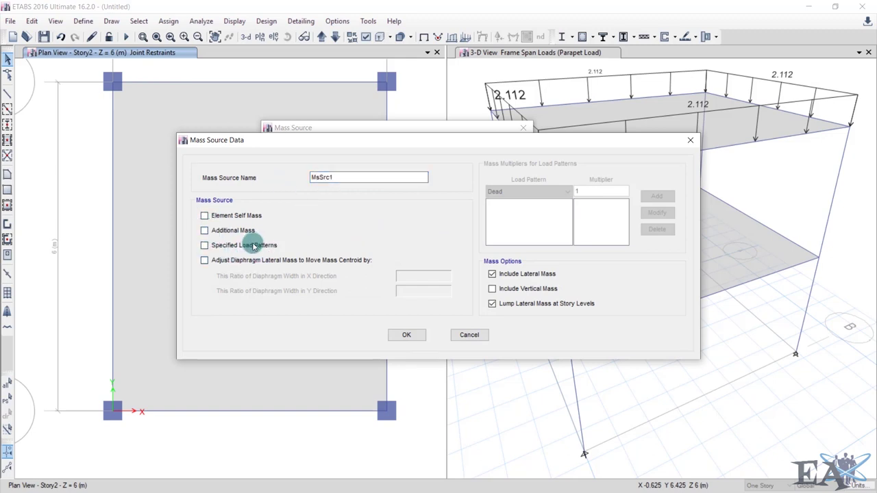
click(204, 246)
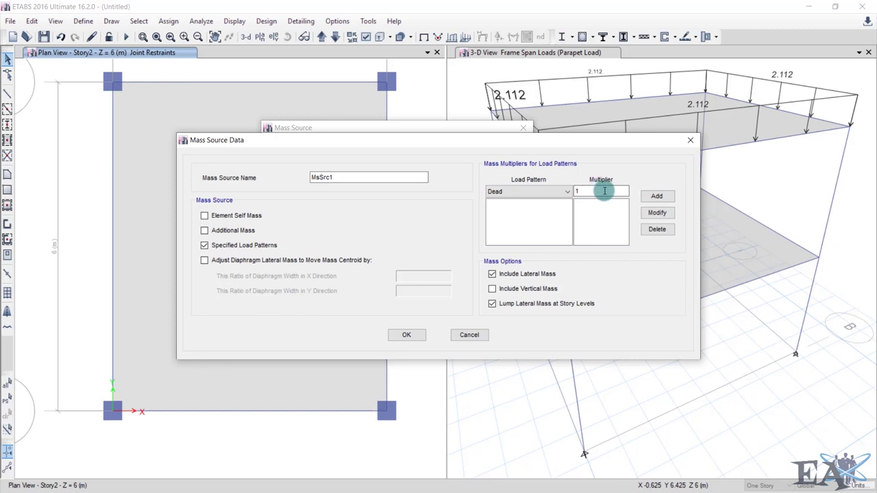
- Add mass multipliers of 1 for Dead and 0.25 for Live, consulting Table 8 of IS1893_1.pdf in Adobe Acrobat for the imposed load percentage
click(654, 198)
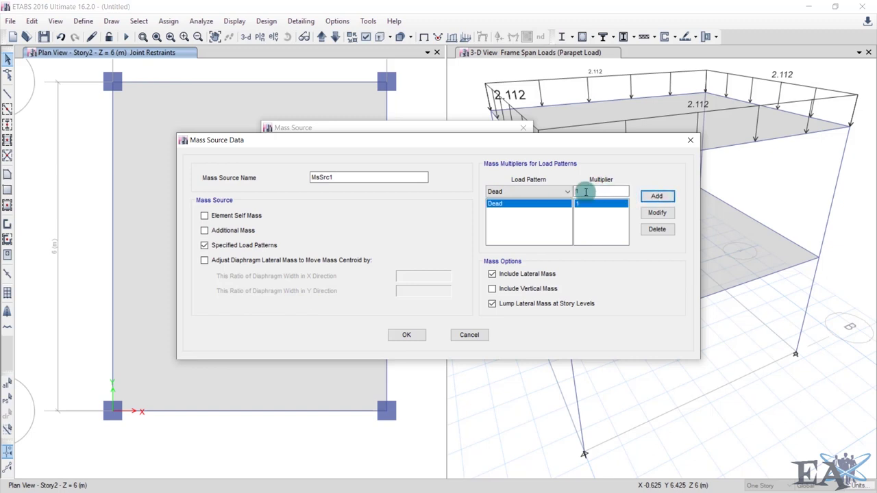
click(544, 191)
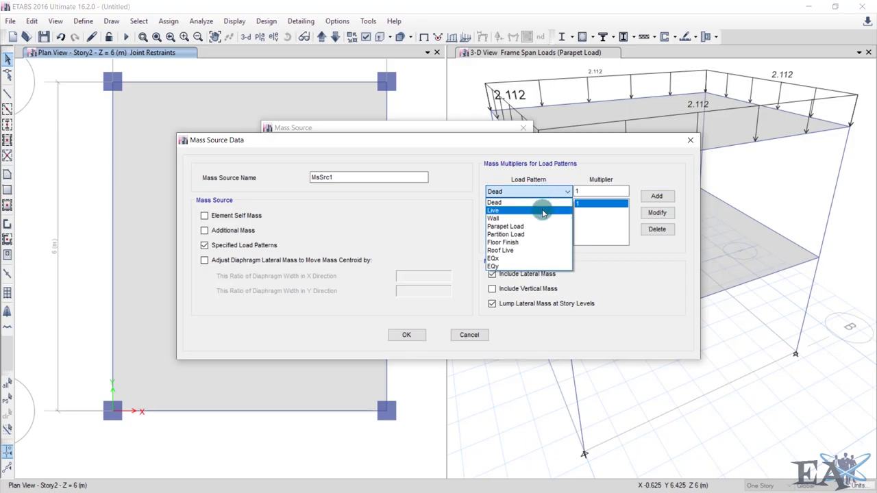
click(542, 210)
key(alt+Tab)
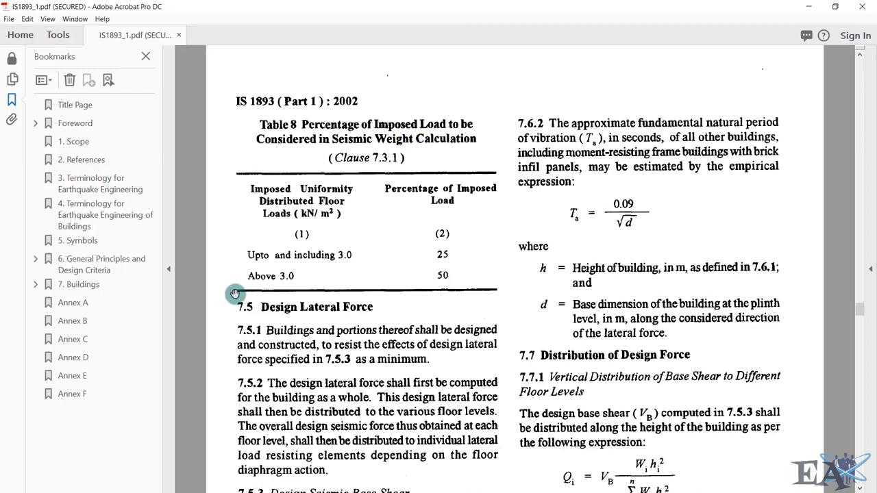
drag(252, 276, 302, 278)
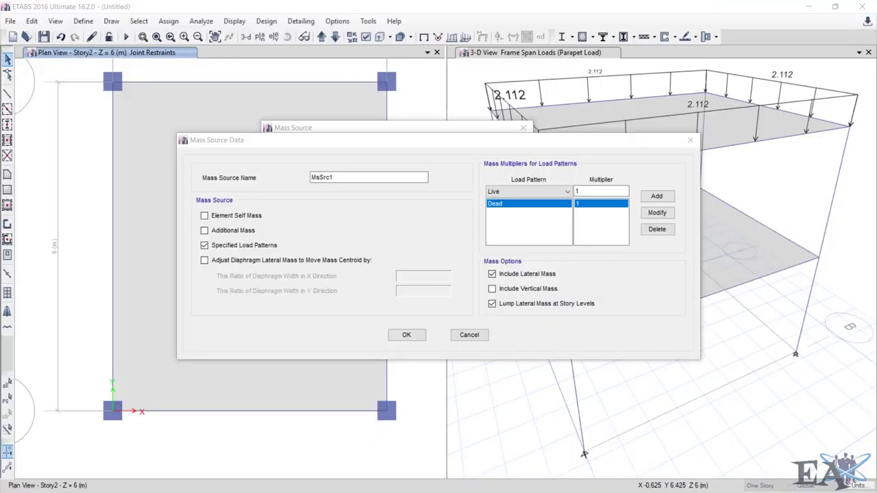
click(566, 192)
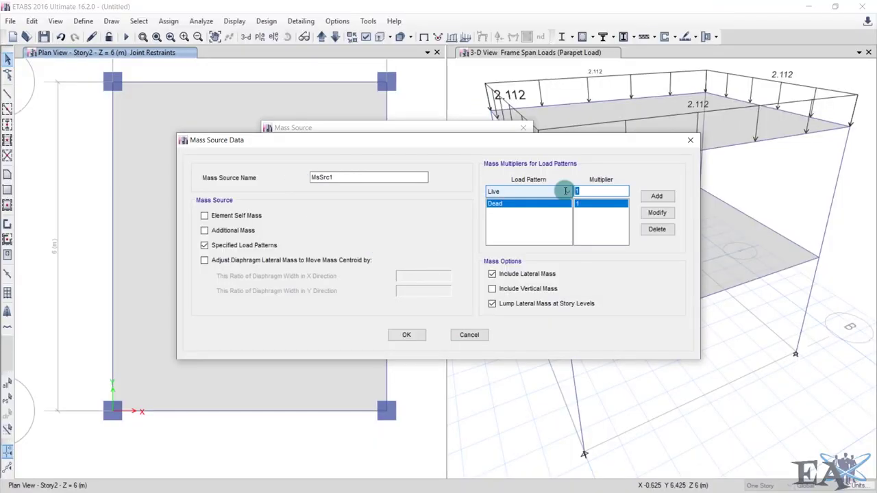
text(0.25)
click(658, 197)
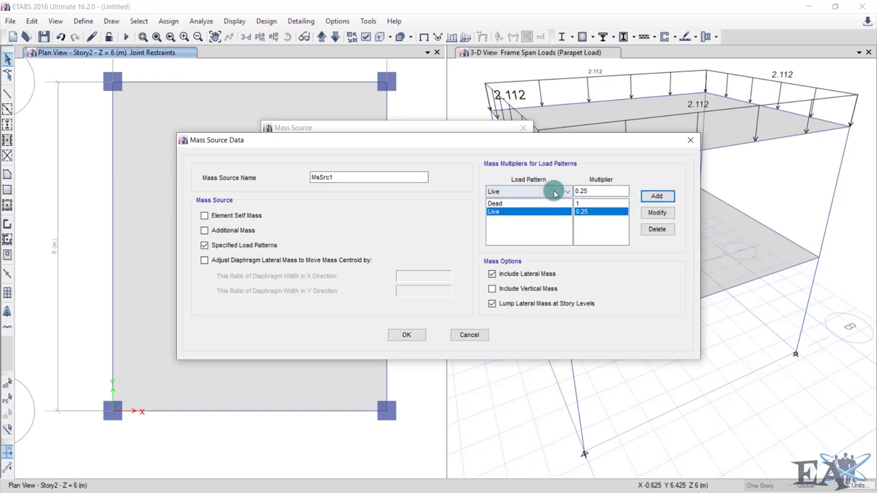
- Add mass multipliers of 1 for the Wall and Parapet Load patterns to mass source MsSrc1
click(555, 195)
click(538, 219)
double_click(594, 190)
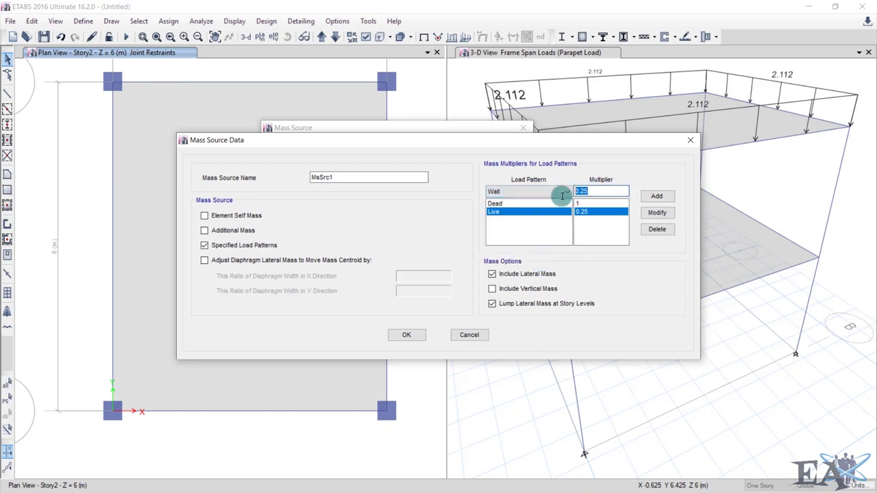
text(1)
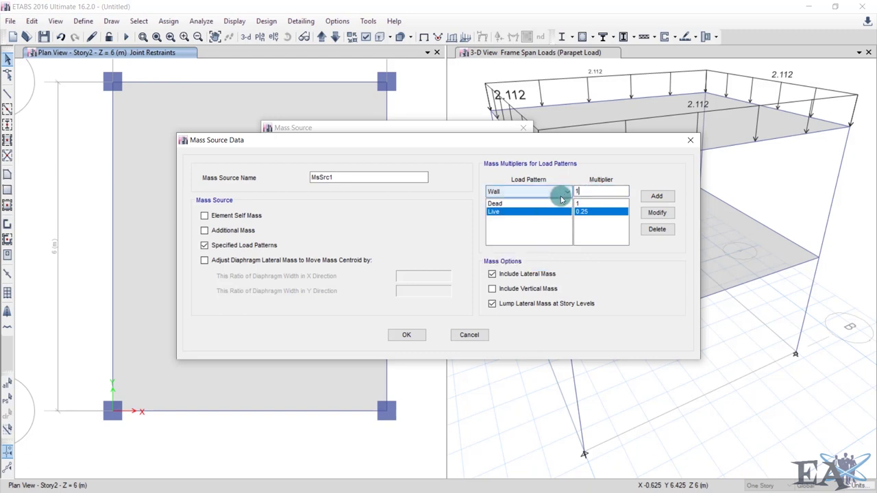
click(651, 197)
click(548, 192)
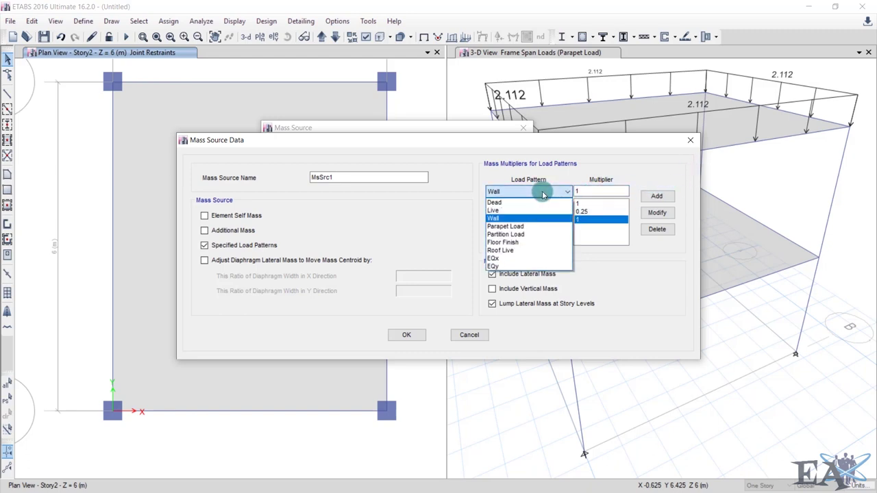
click(525, 227)
click(651, 197)
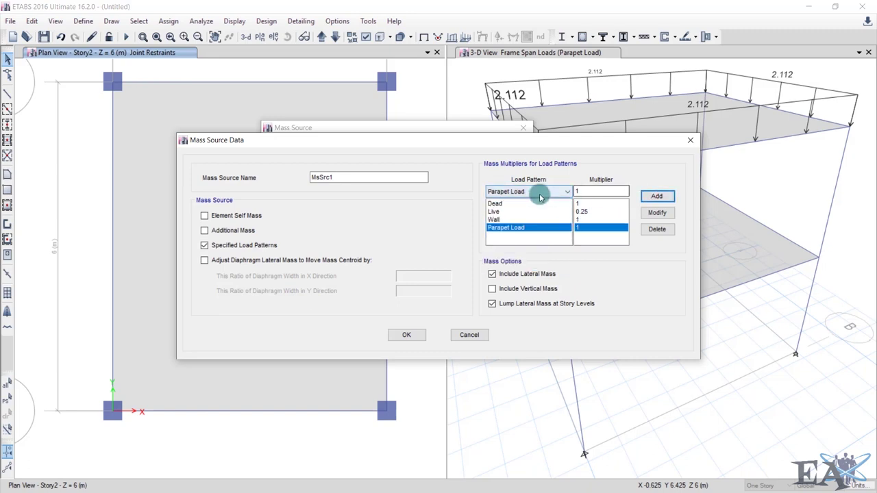
- Add mass multipliers of 1 for the Partition Load and Floor Finish patterns
click(539, 193)
click(526, 230)
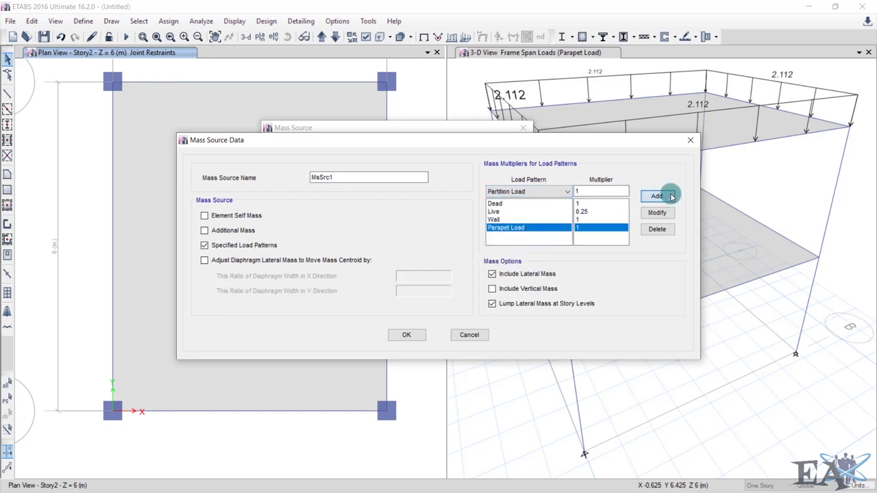
click(656, 196)
click(541, 193)
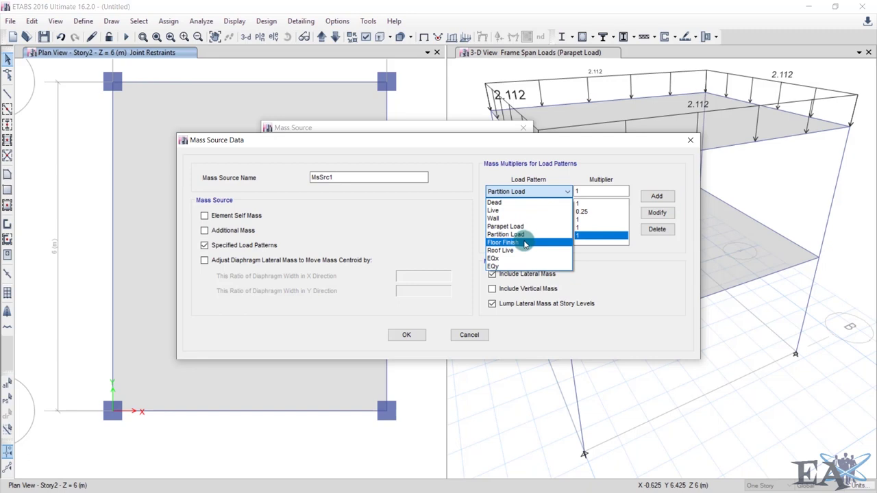
click(525, 242)
click(656, 197)
- Add a mass multiplier of 0 for the Roof Live pattern and accept the mass source definition
click(558, 192)
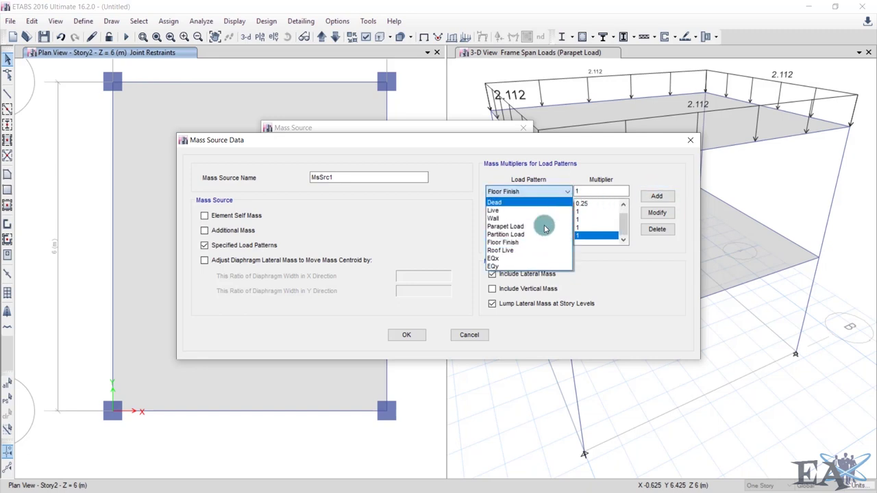
click(538, 250)
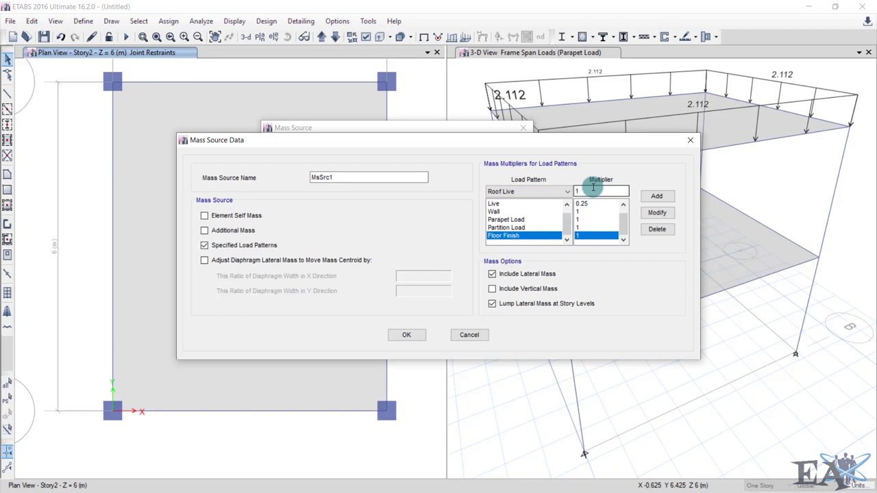
click(515, 192)
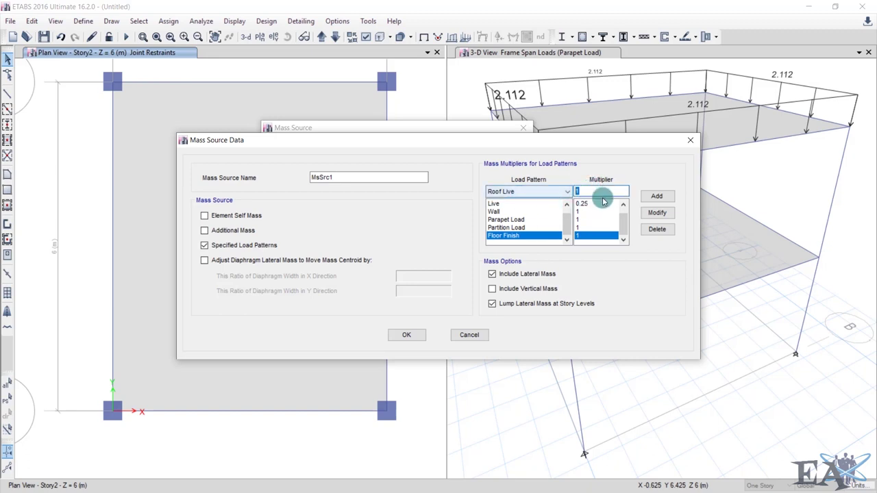
double_click(598, 191)
text(0)
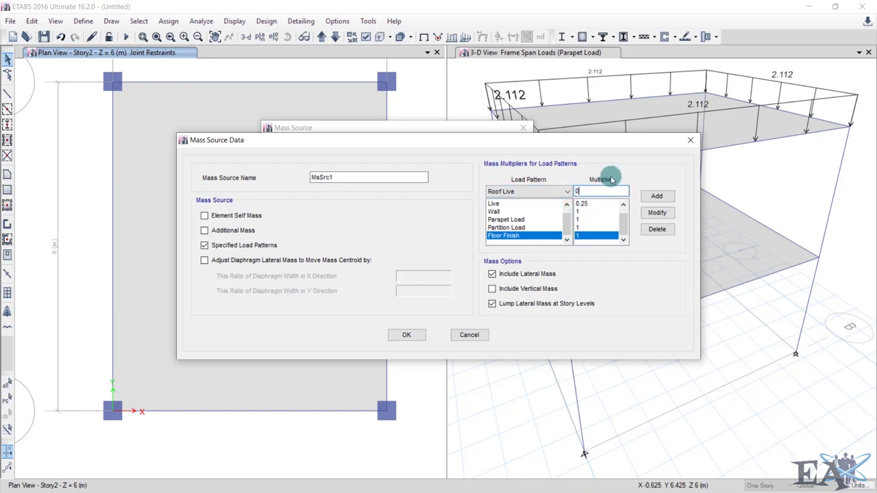
click(662, 197)
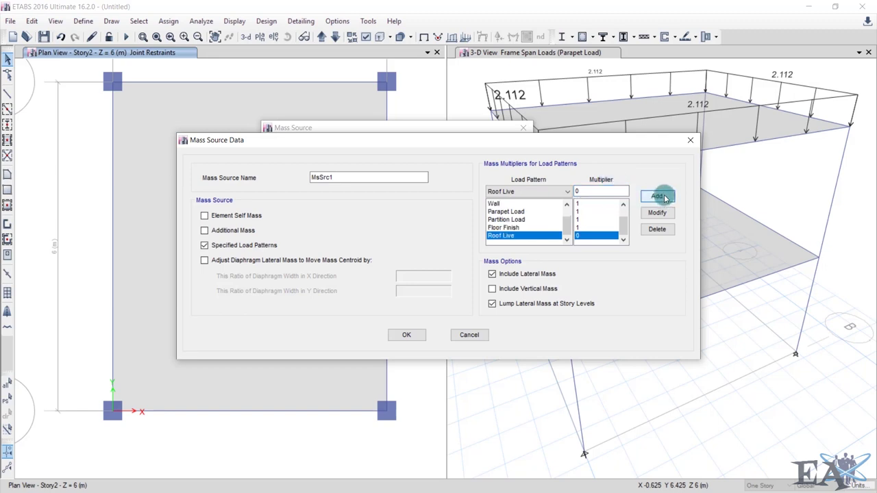
click(514, 196)
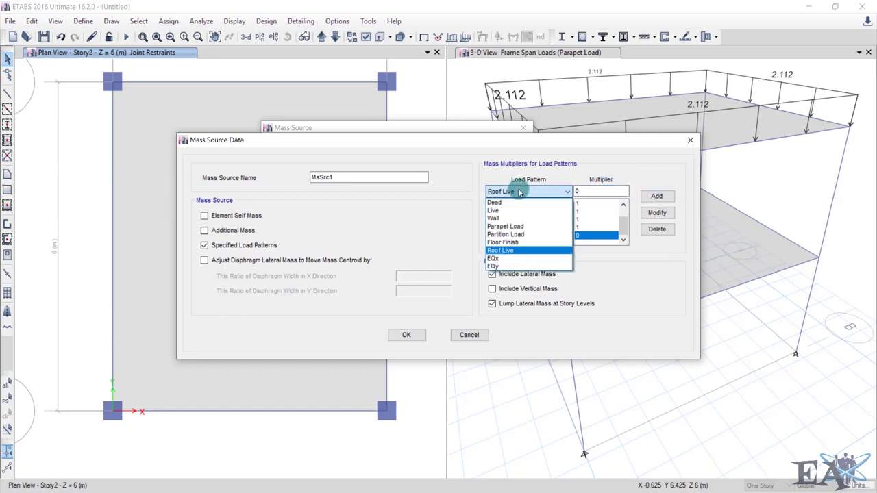
click(612, 273)
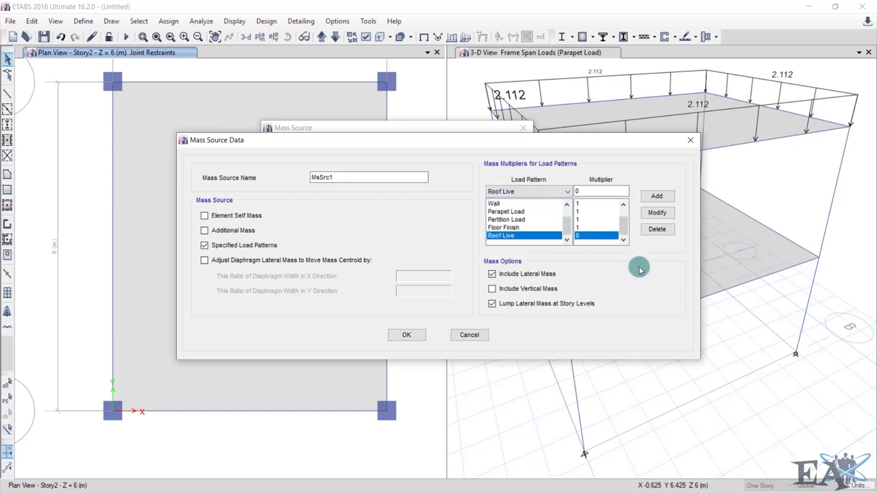
click(408, 335)
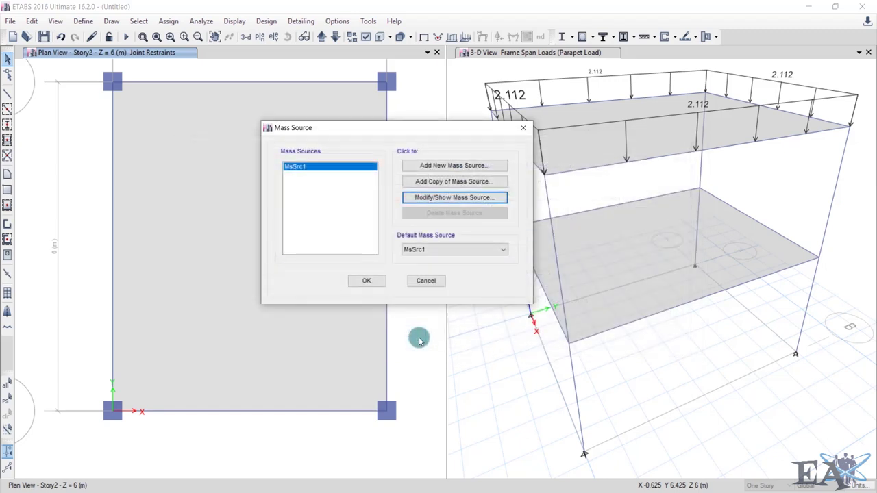
click(367, 282)
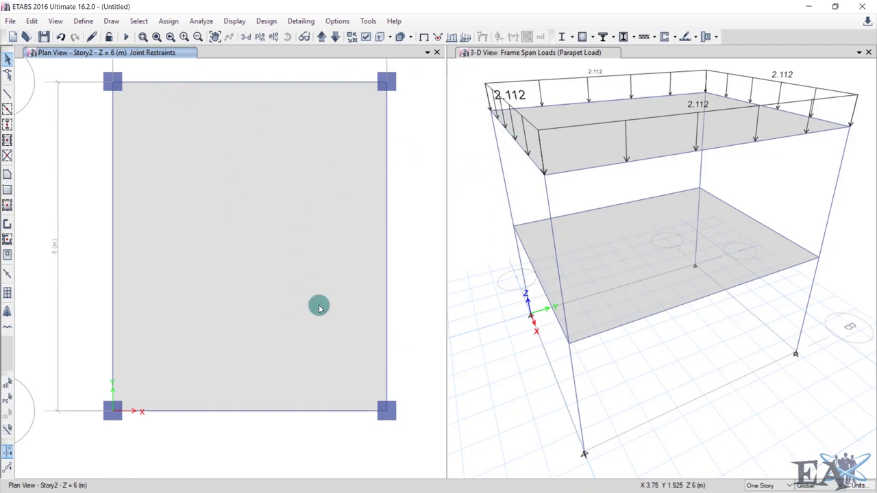
click(243, 200)
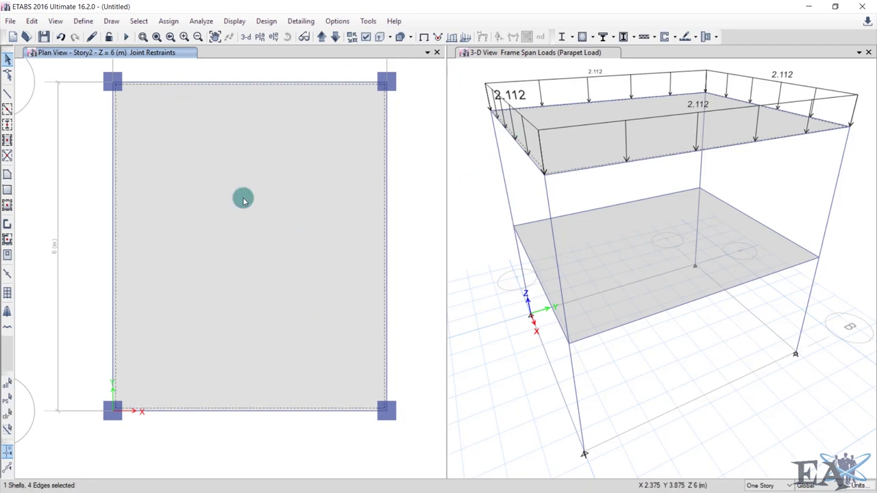
click(335, 37)
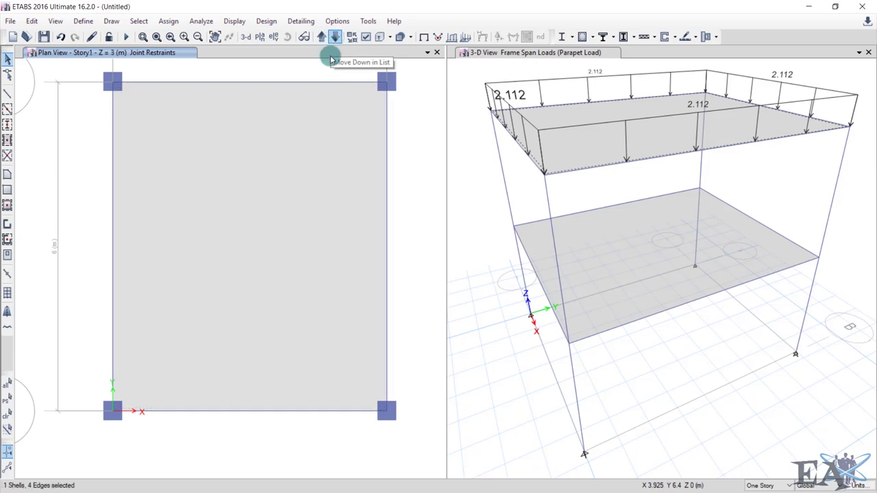
click(309, 146)
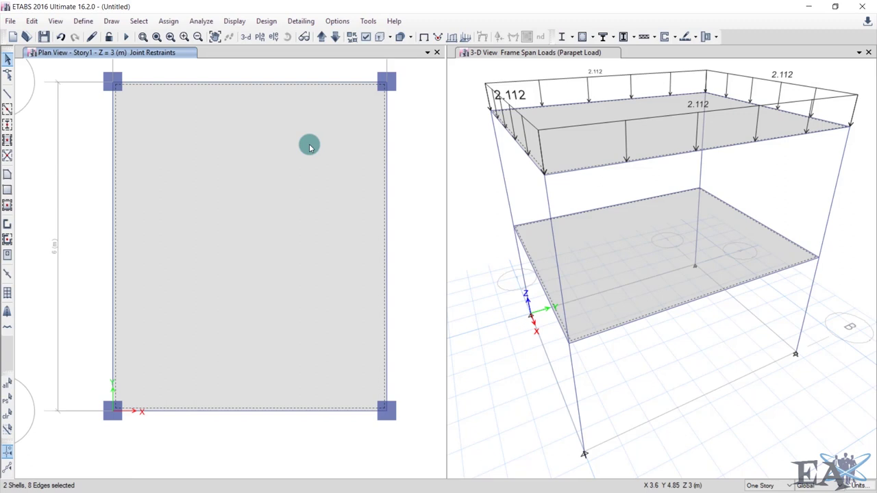
click(309, 148)
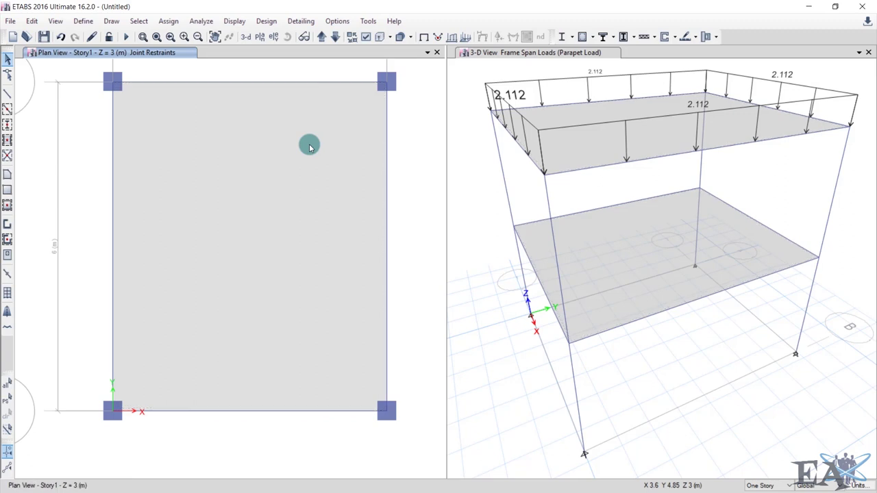
- Select both floor slabs by the Slab 125 property and assign a floor auto mesh of 10 by 10 elements, checking it on Story2
click(138, 22)
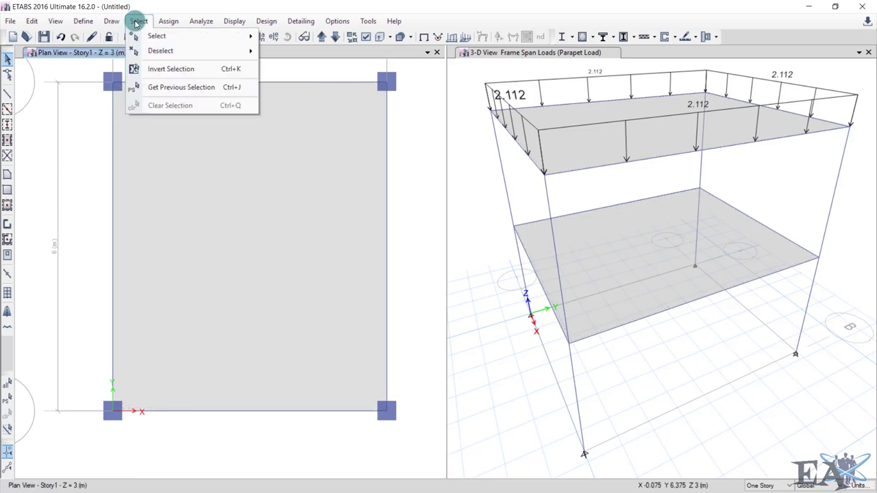
mouse_move(152, 38)
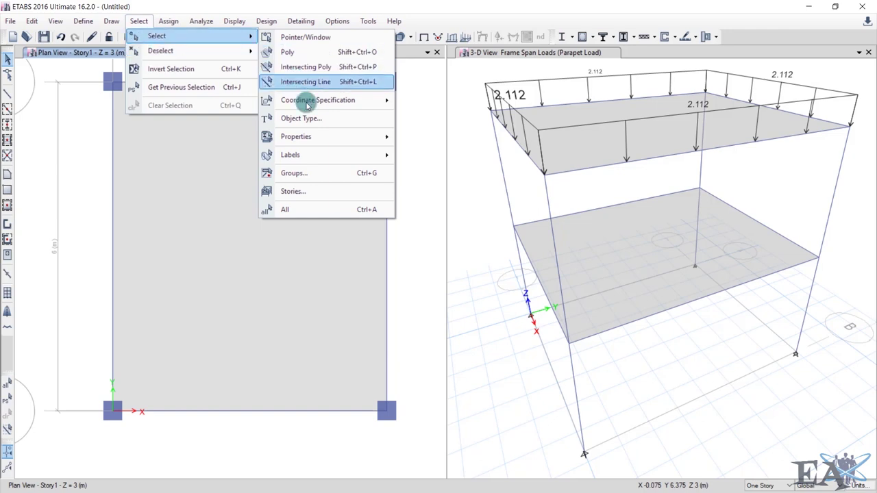
mouse_move(313, 138)
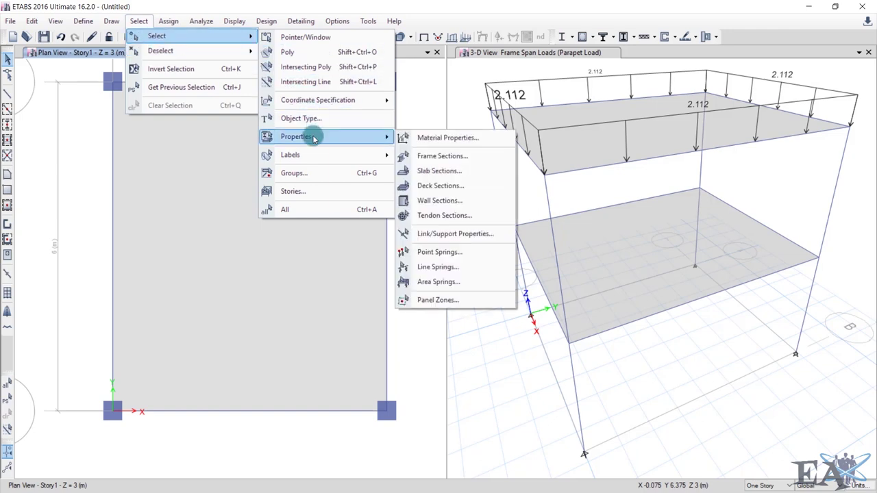
click(442, 172)
click(388, 162)
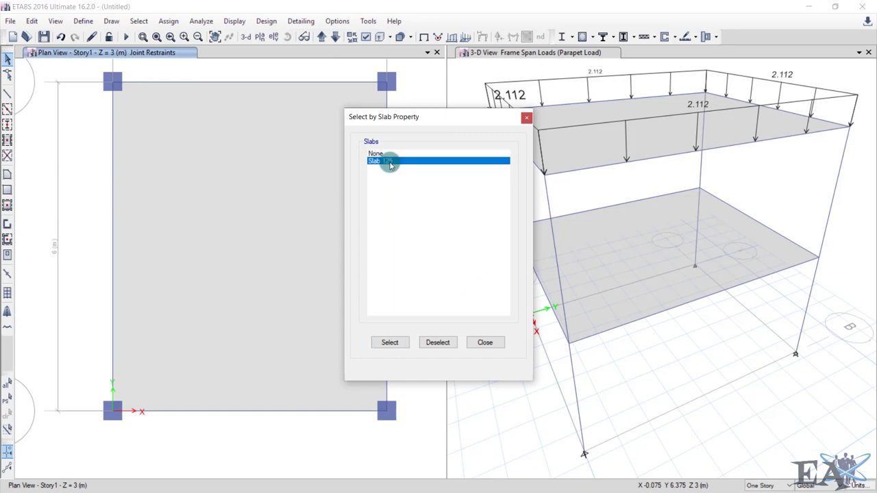
click(390, 343)
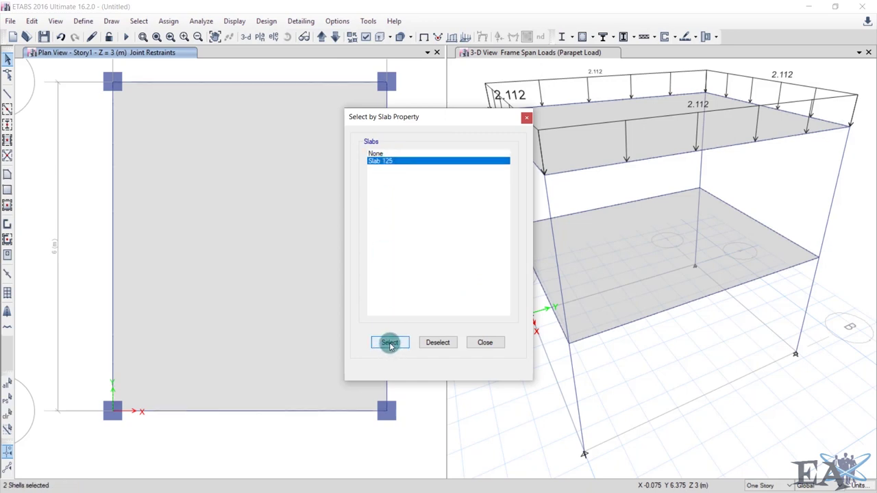
click(486, 343)
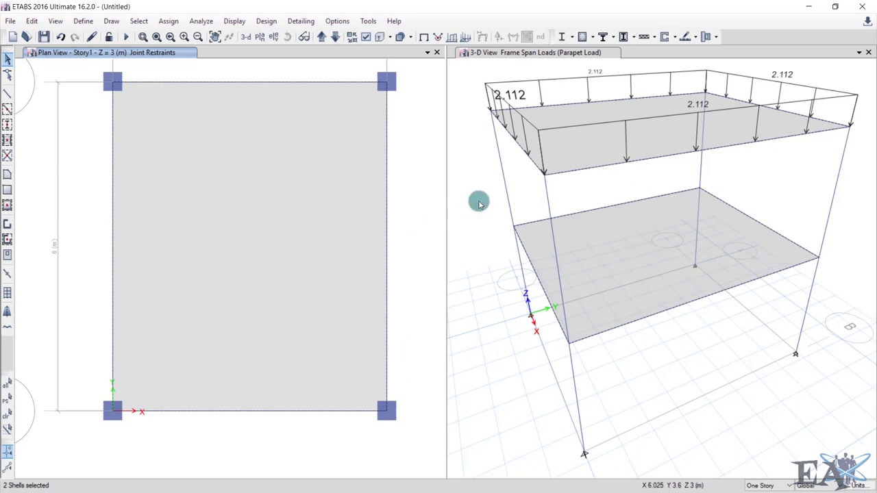
click(240, 151)
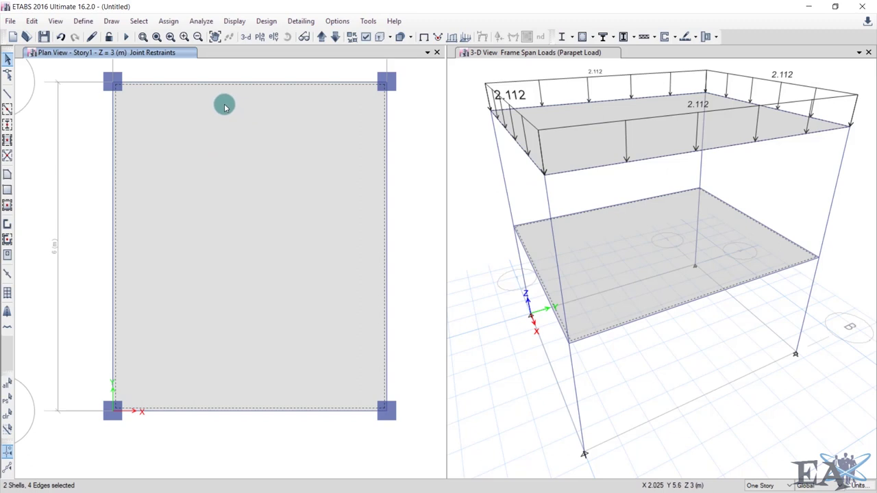
click(168, 20)
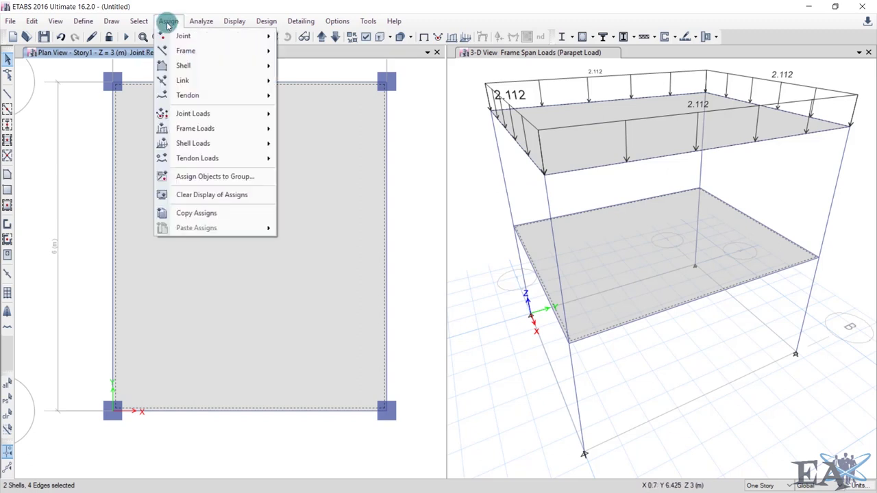
mouse_move(187, 67)
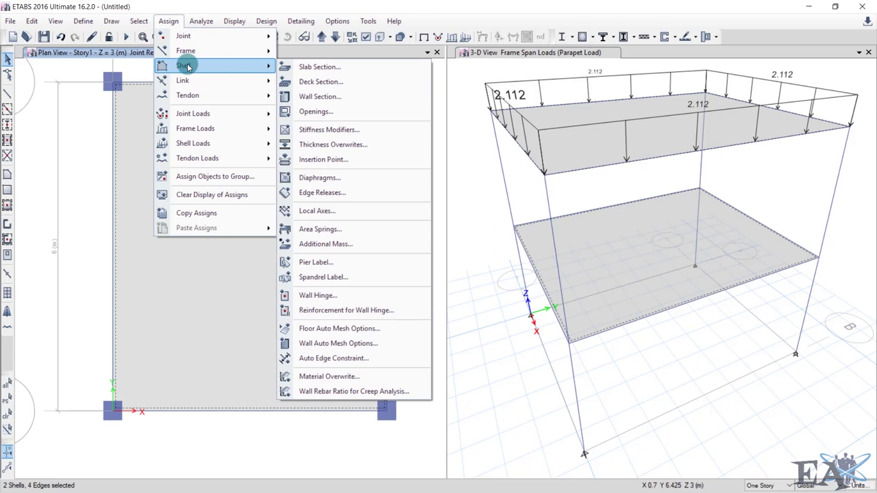
click(347, 330)
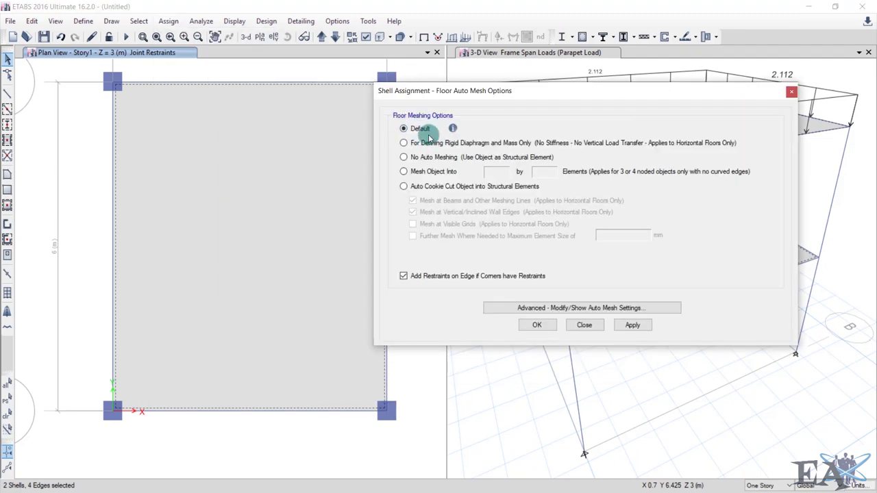
click(423, 173)
double_click(494, 171)
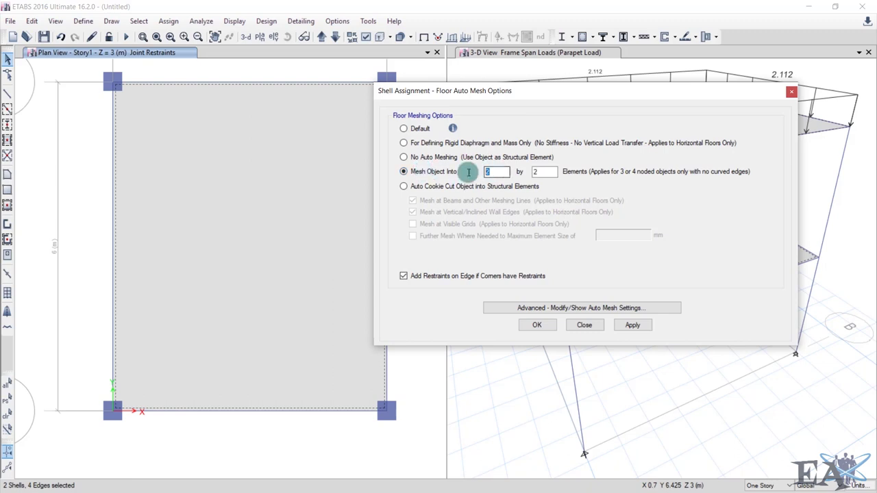
text(10)
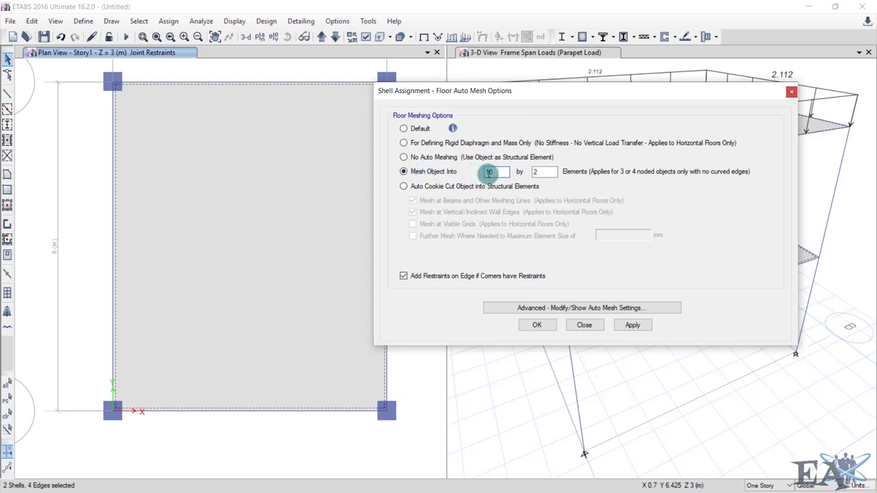
double_click(546, 173)
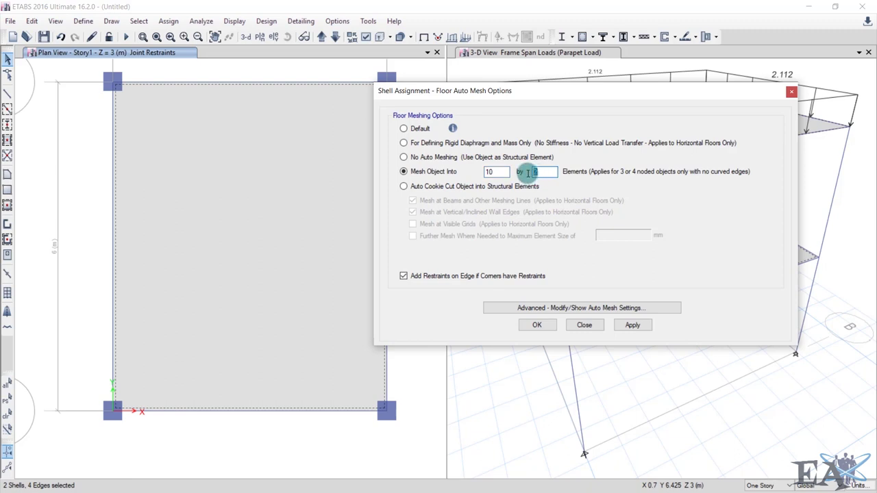
text(10)
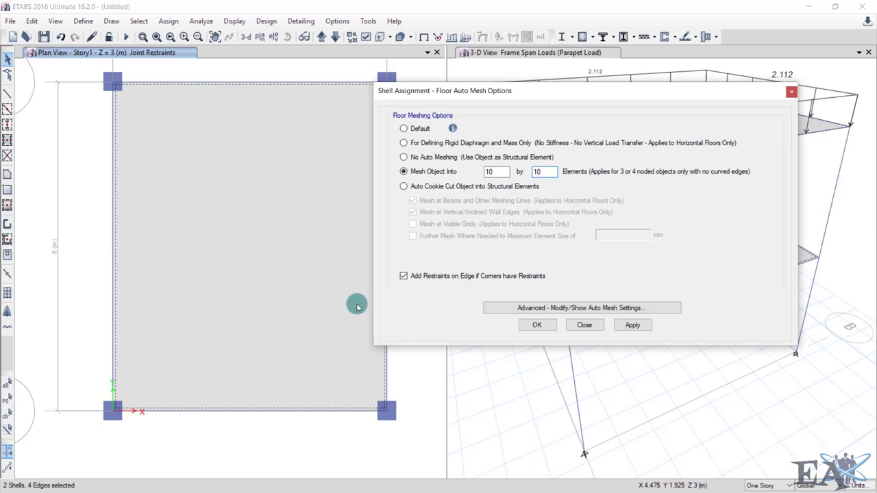
click(535, 326)
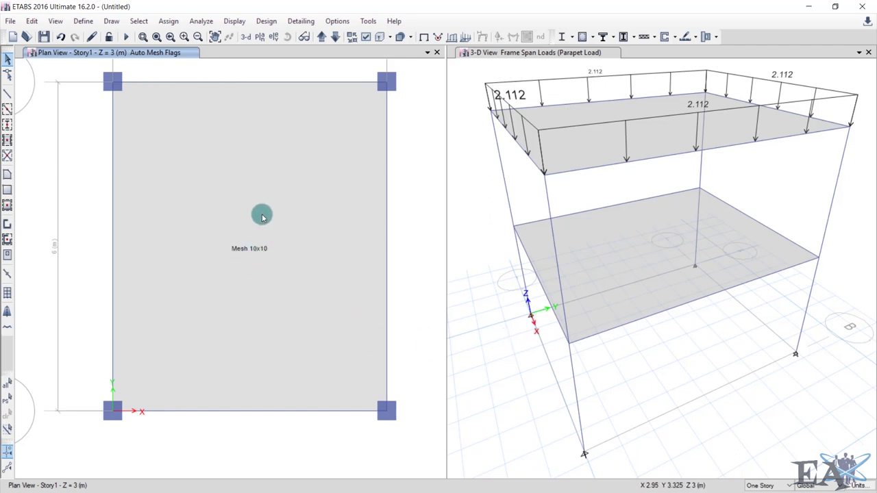
click(320, 39)
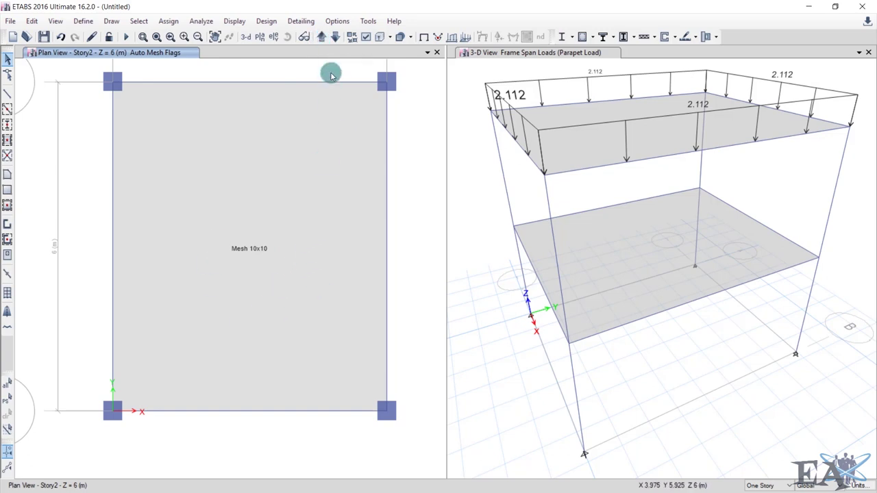
- Show Story1 in the plan view and accept the concrete frame design preferences with design code IS 456:2000
click(336, 39)
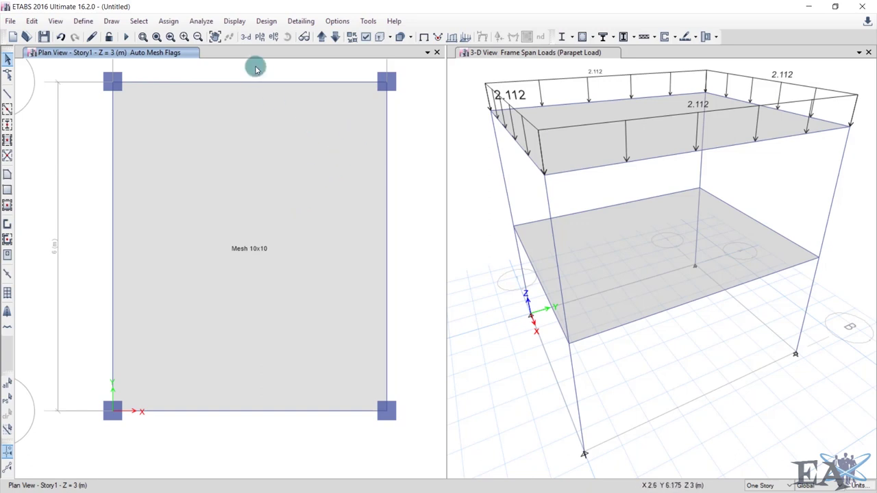
click(265, 22)
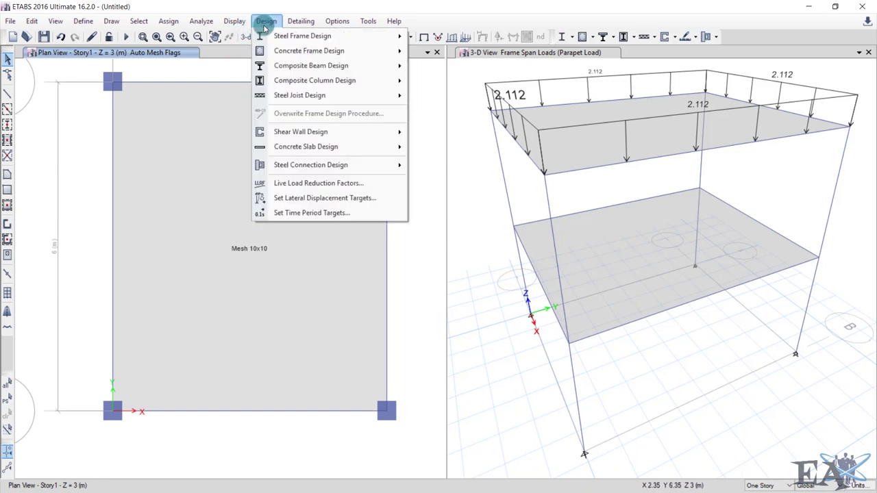
mouse_move(278, 50)
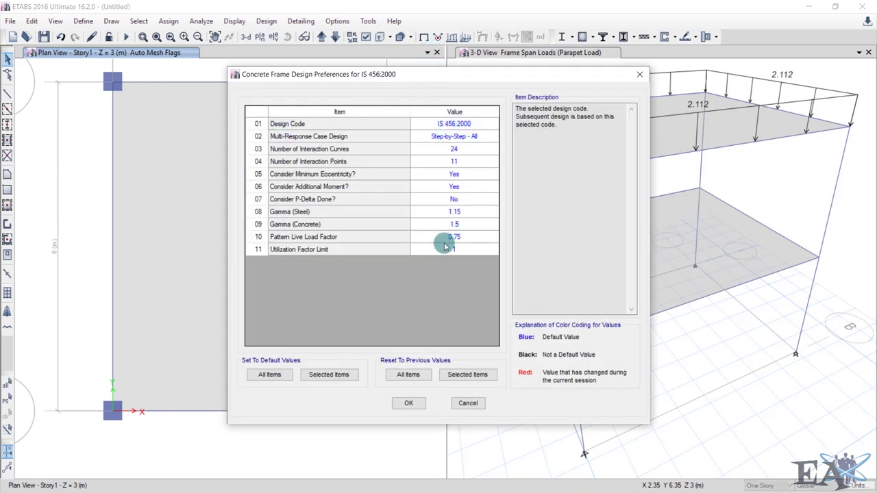
click(406, 404)
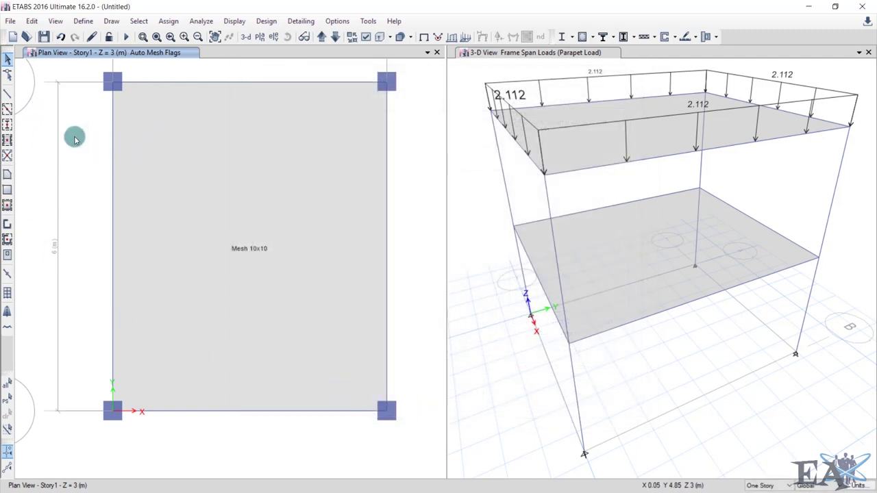
- Add the default design load combinations for Concrete Frame Design
click(83, 21)
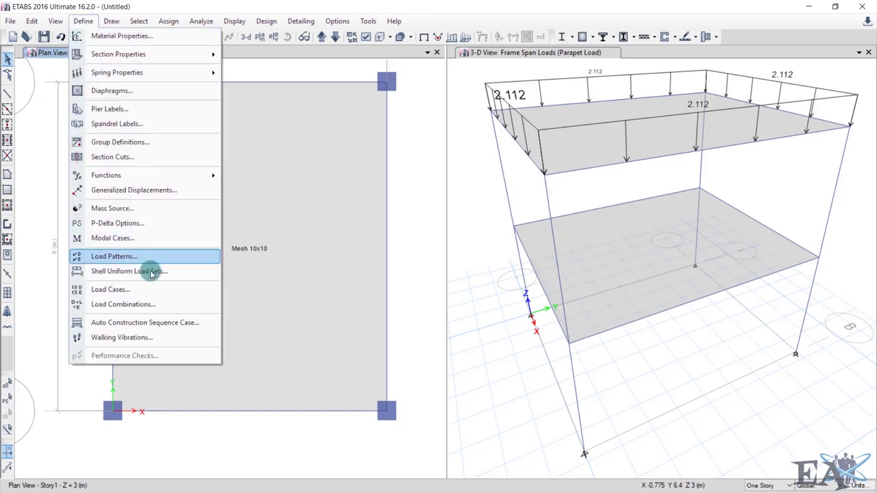
click(152, 306)
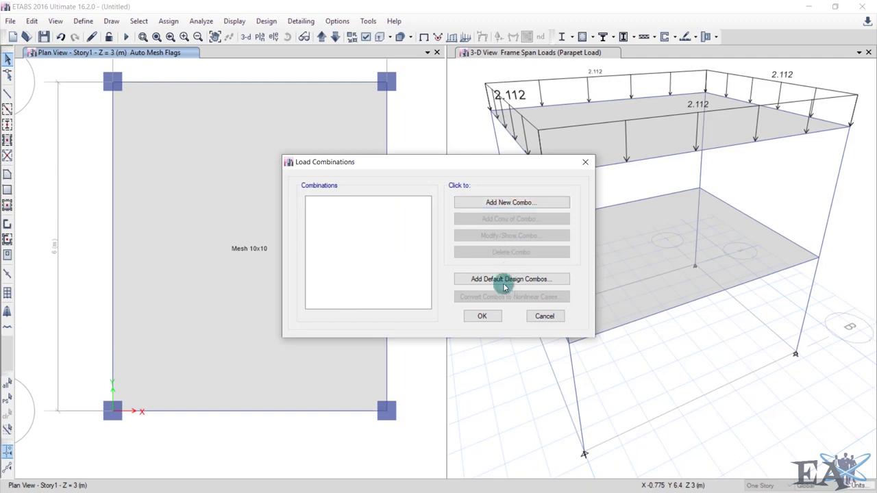
click(535, 282)
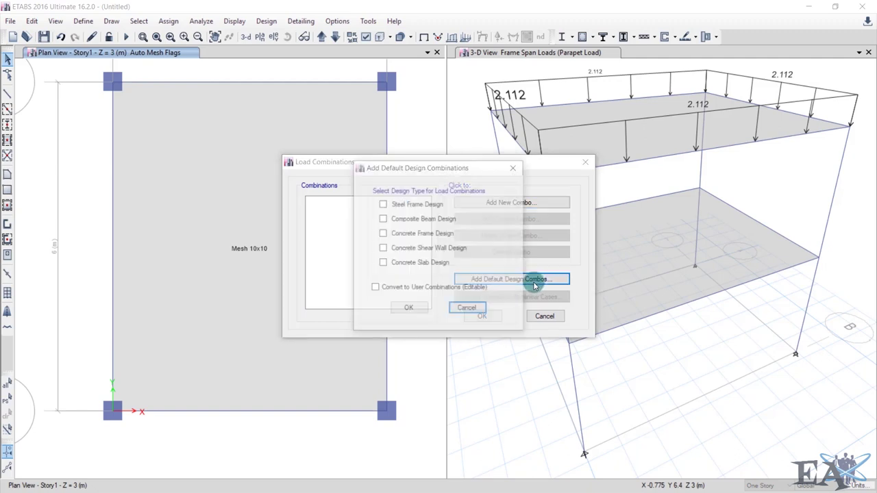
click(397, 236)
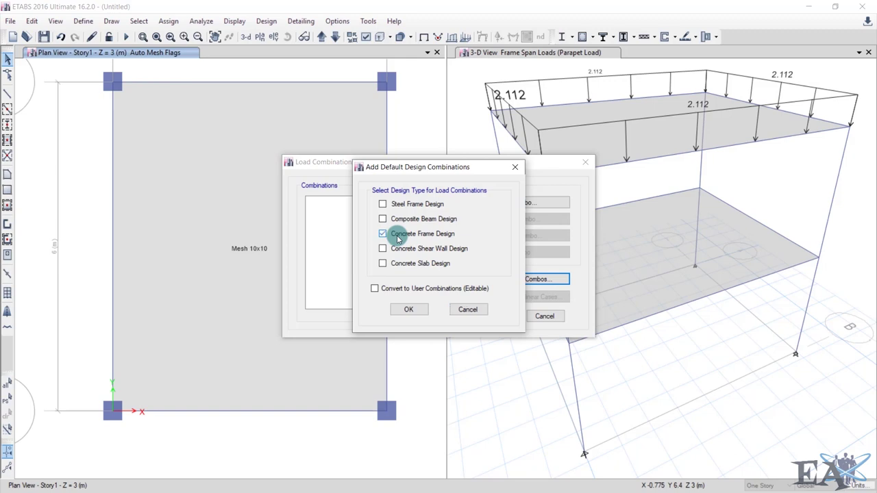
click(408, 309)
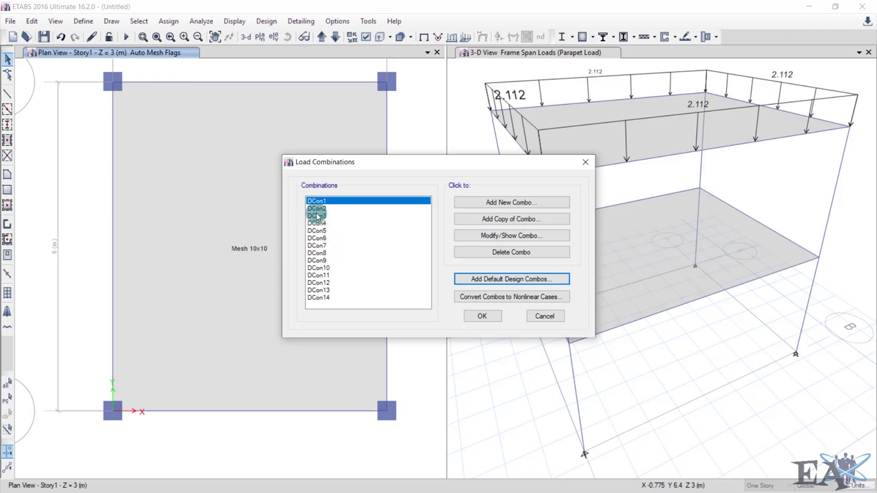
- Examine the load names and scale factors of load combination DCon2 without changing it
mouse_move(325, 205)
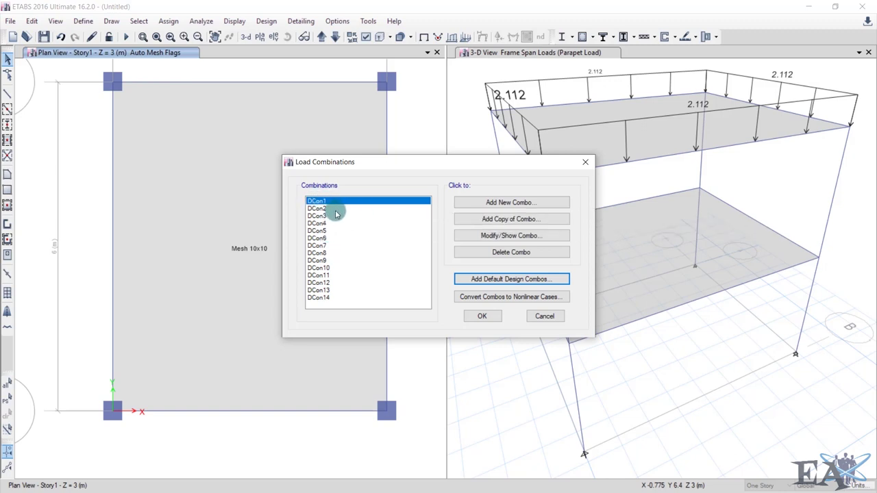
click(326, 209)
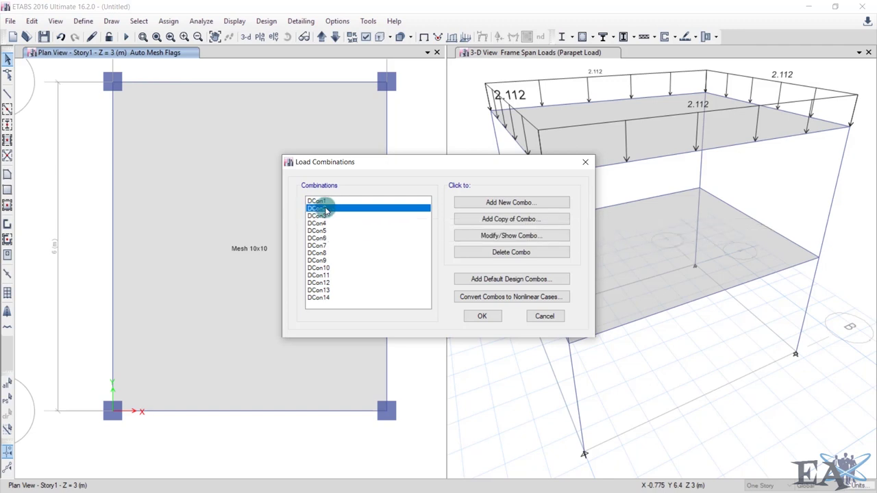
click(463, 236)
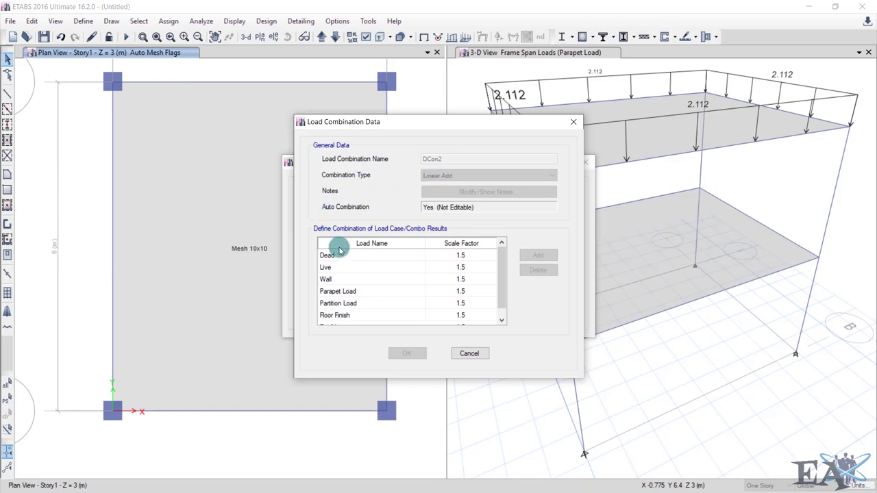
scroll(343, 257, down, 1)
scroll(338, 259, up, 1)
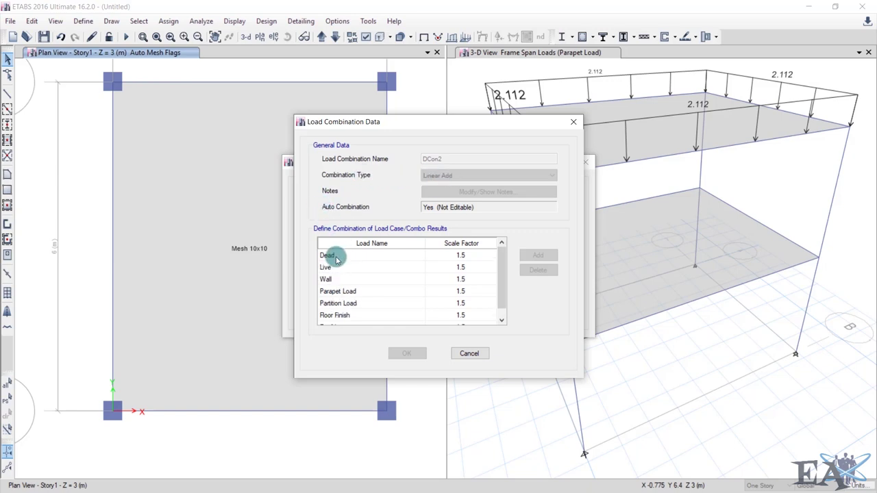
scroll(335, 255, down, 1)
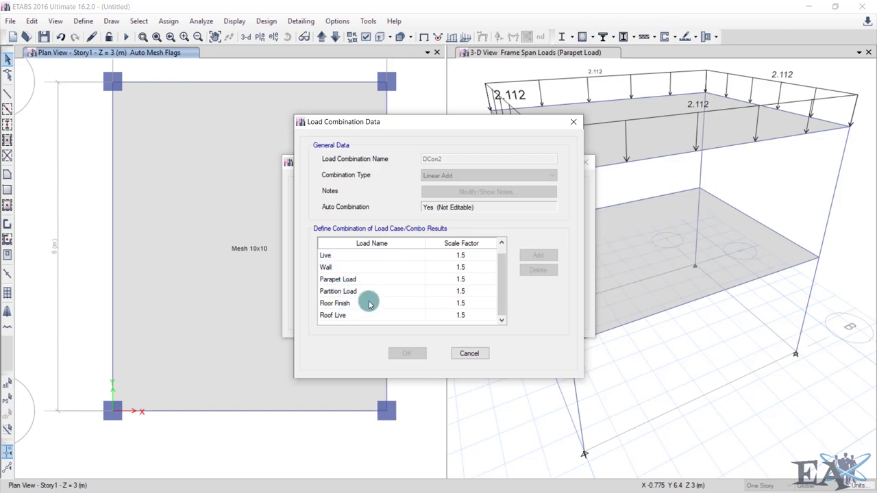
scroll(418, 296, up, 1)
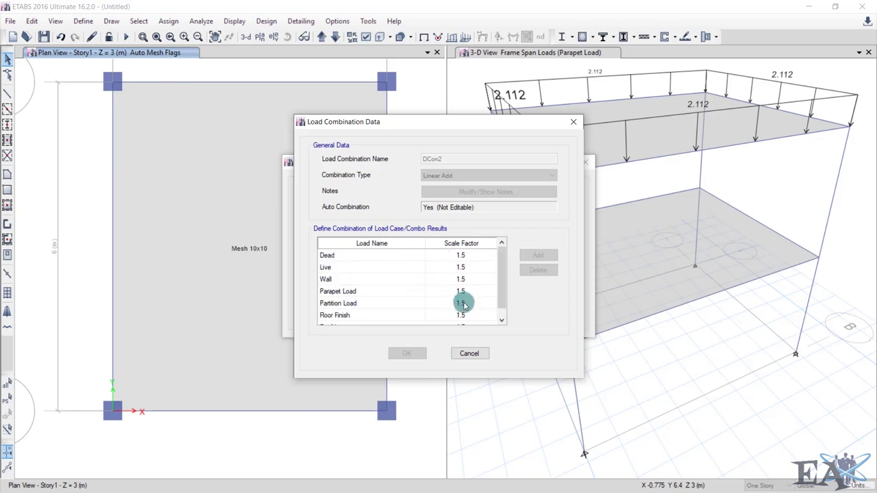
scroll(463, 305, down, 1)
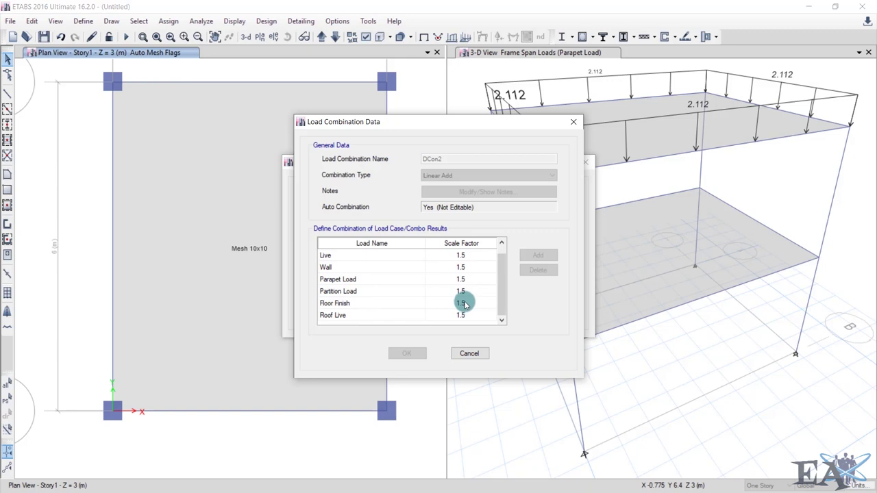
click(469, 352)
mouse_move(318, 215)
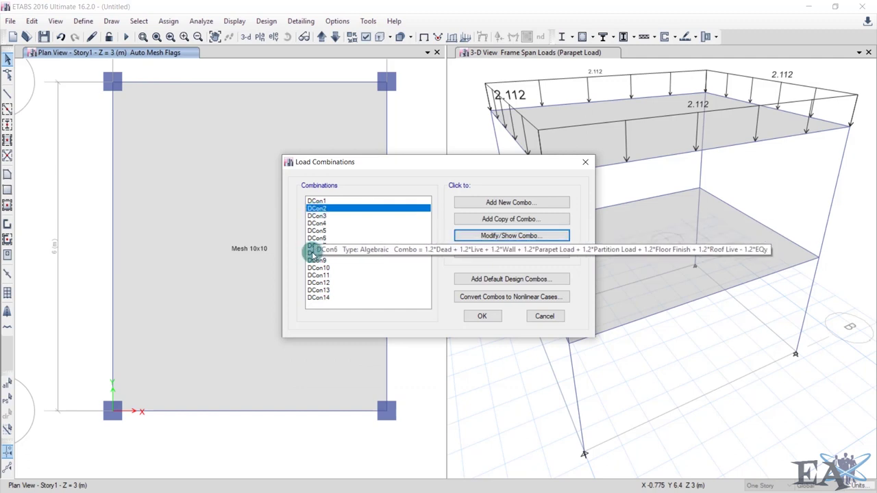
click(490, 279)
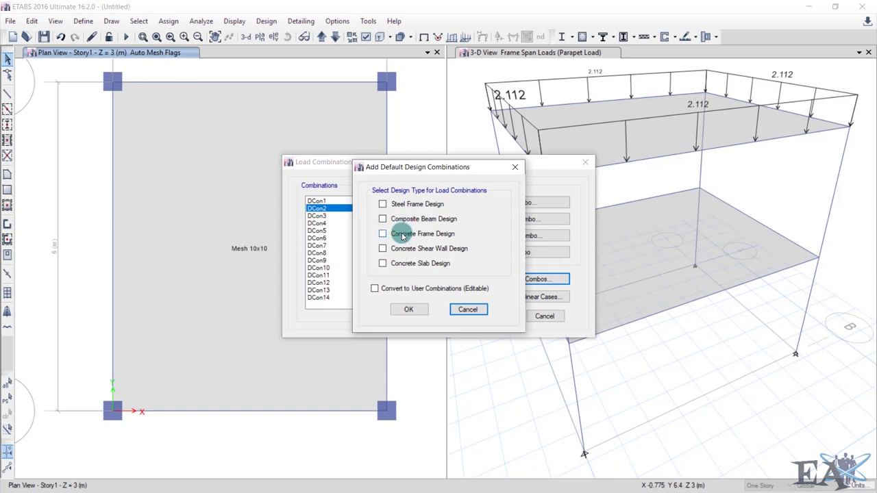
click(403, 237)
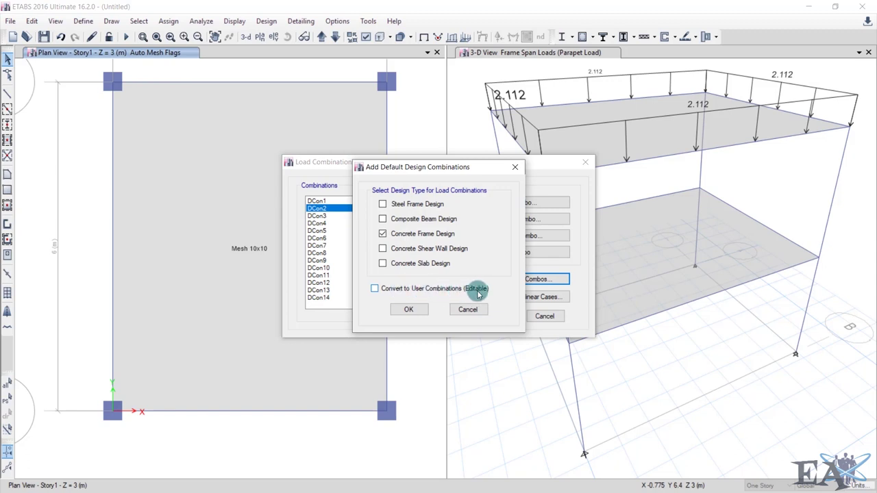
click(465, 309)
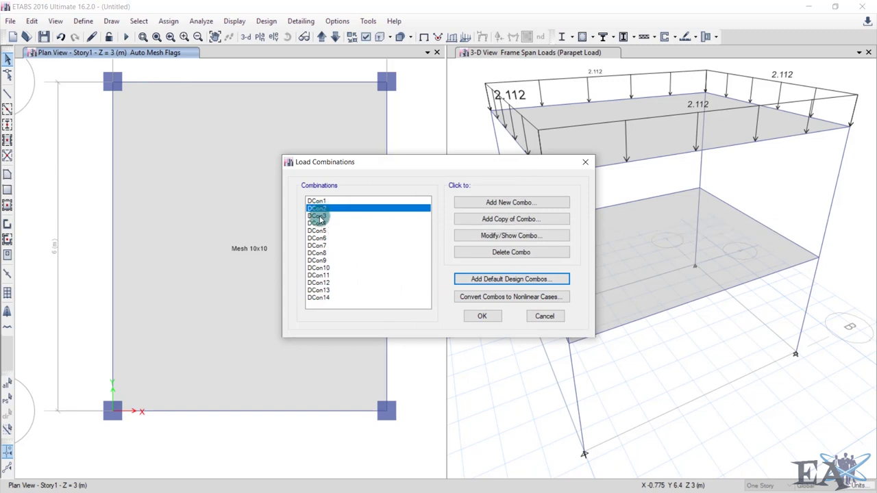
- Examine the load names and scale factors of combination DCon3, and accept the load combinations
click(319, 217)
click(468, 236)
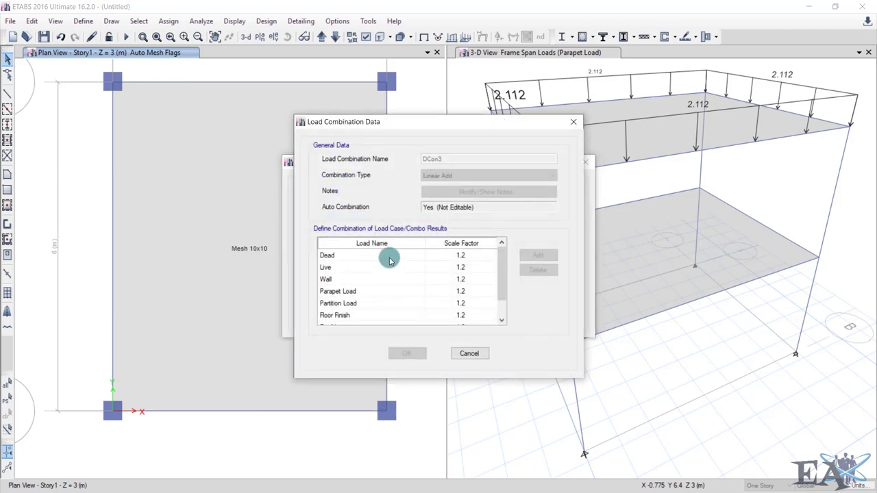
scroll(463, 259, down, 1)
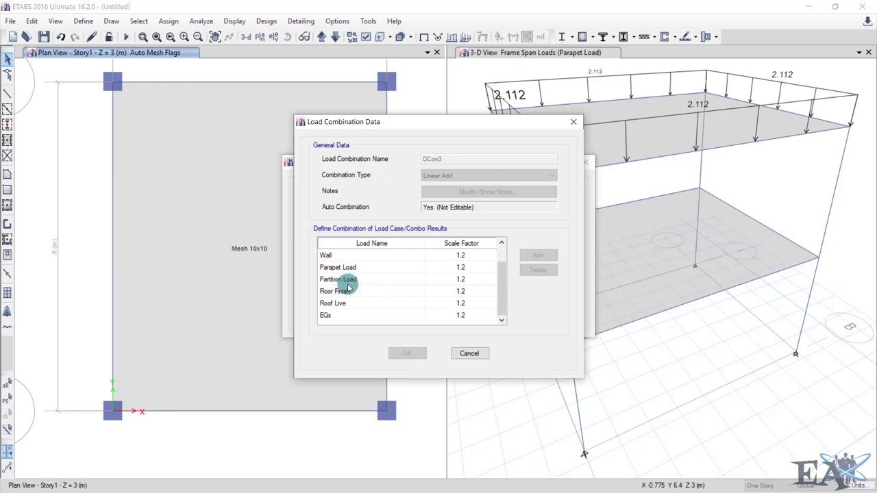
click(469, 354)
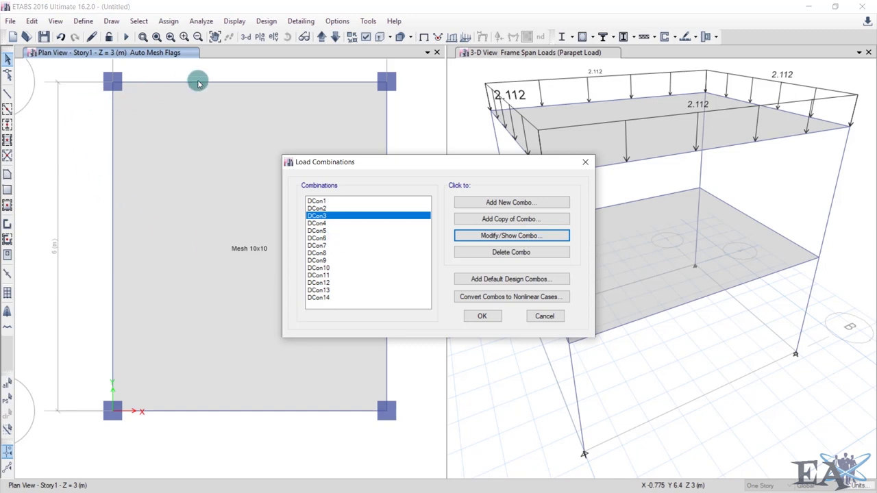
click(487, 316)
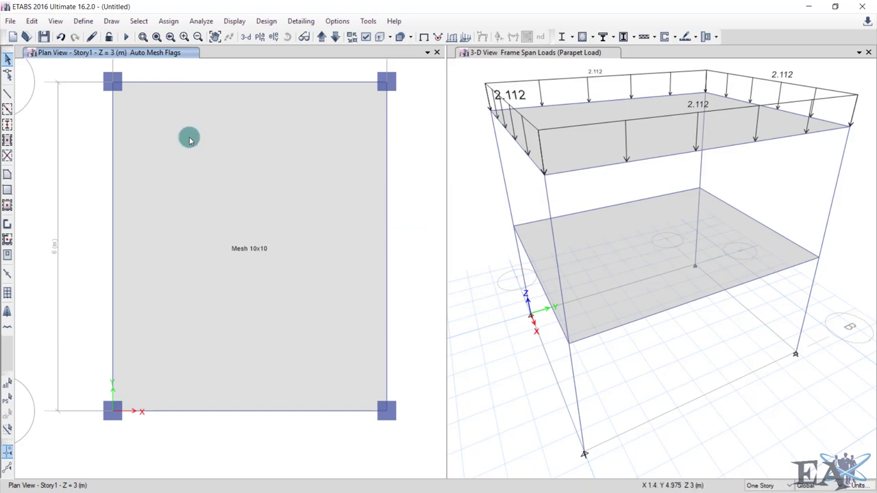
- Set up a model check that includes all three joint checks and all three frame checks
click(201, 22)
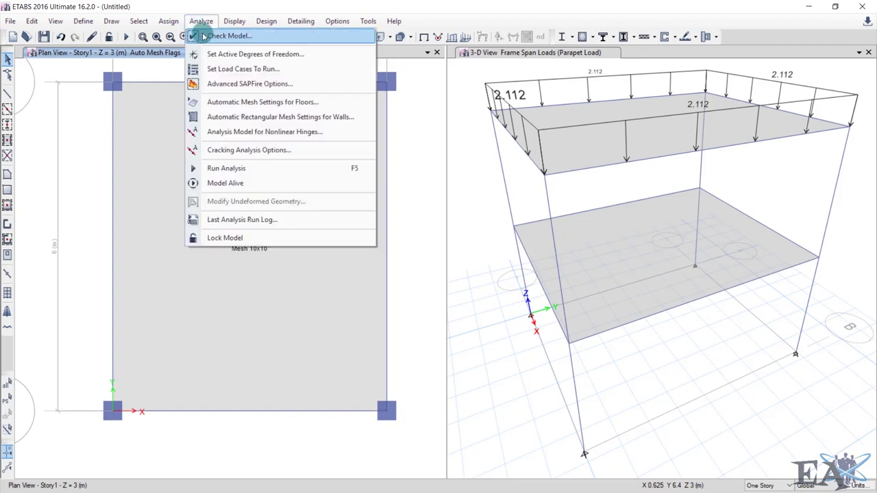
click(226, 36)
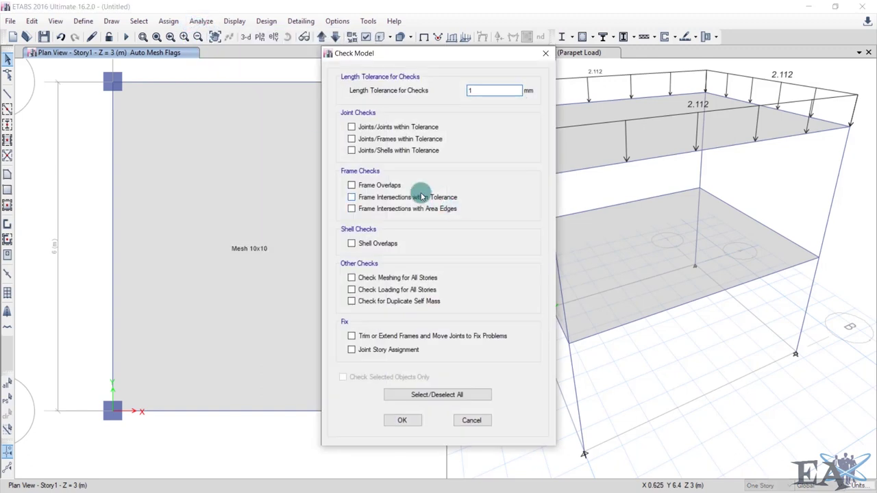
click(406, 129)
click(408, 139)
click(410, 150)
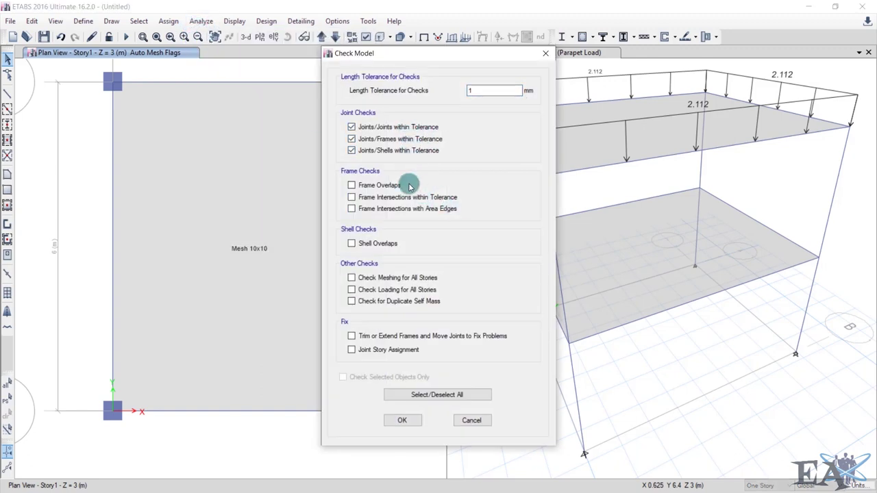
click(394, 186)
click(394, 198)
click(396, 209)
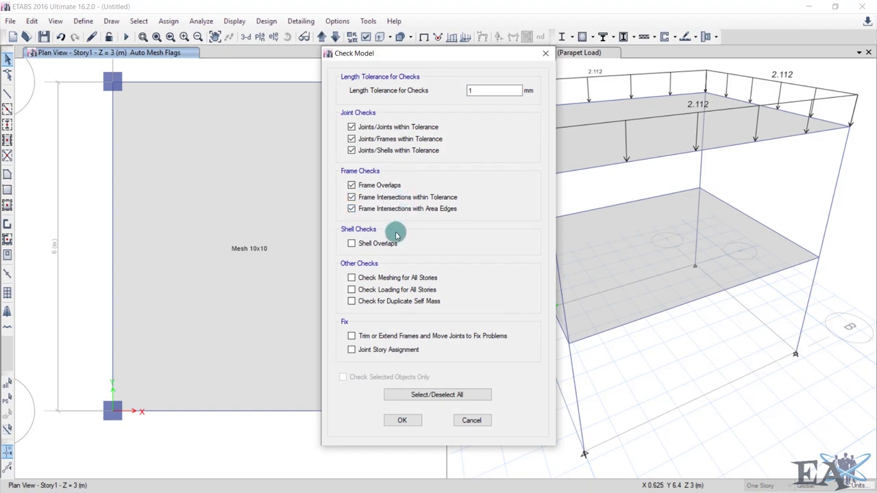
- Include the shell overlap, meshing, loading and duplicate self mass checks plus both fix options, and run the model check
click(375, 279)
click(376, 245)
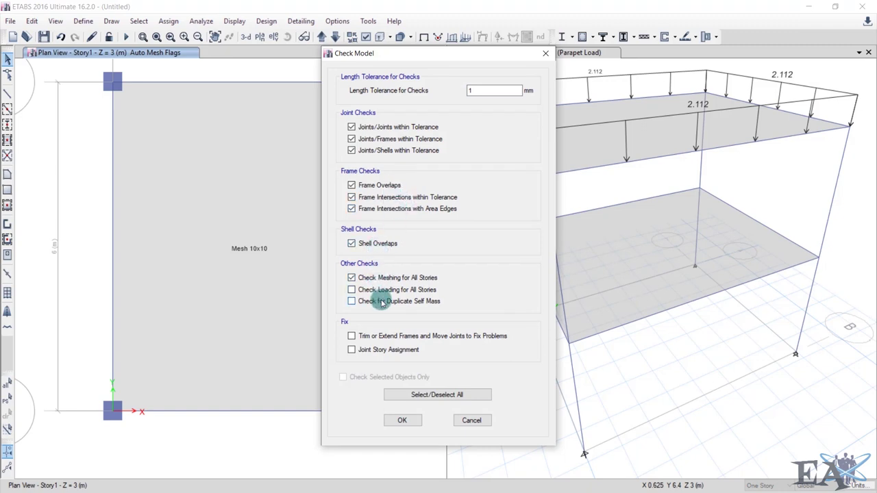
click(381, 300)
click(382, 288)
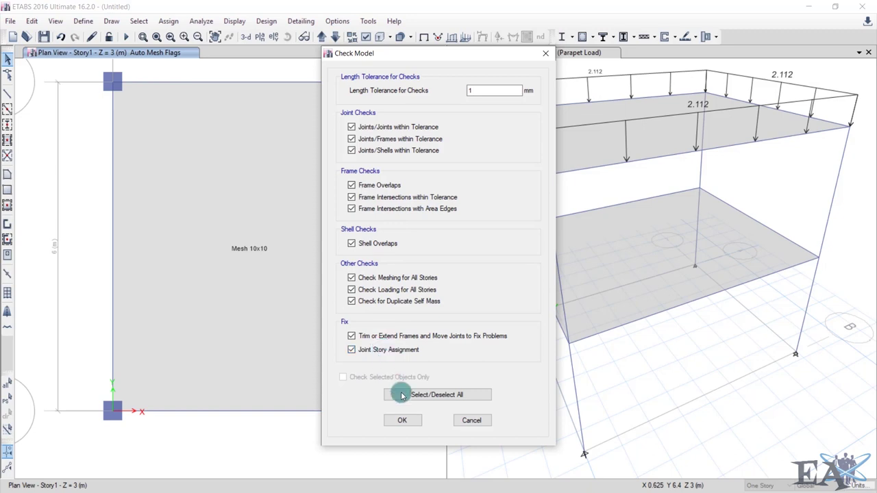
click(396, 424)
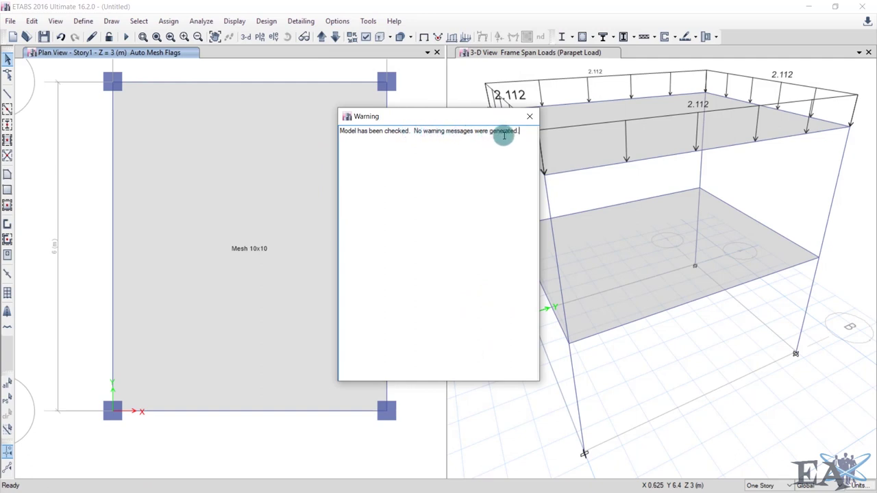
click(532, 119)
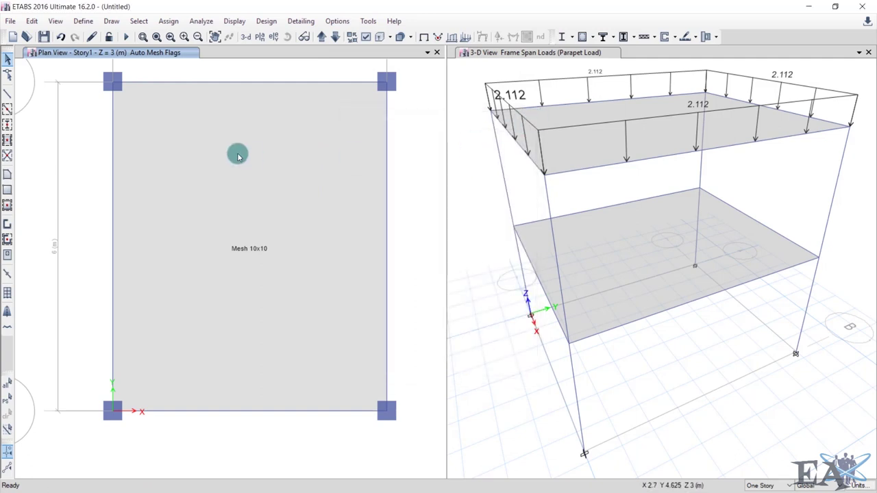
- Run the analysis, saving the model as "etabs structure" in the etabs practice folder
click(268, 171)
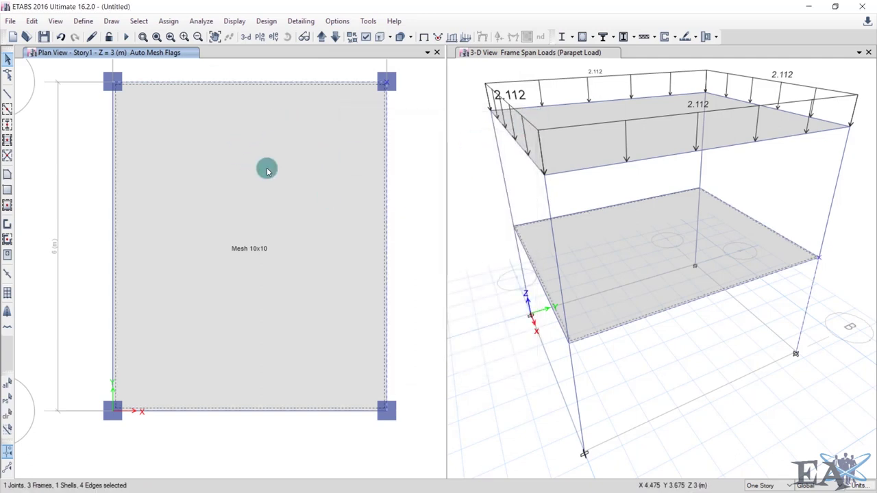
click(200, 20)
click(232, 168)
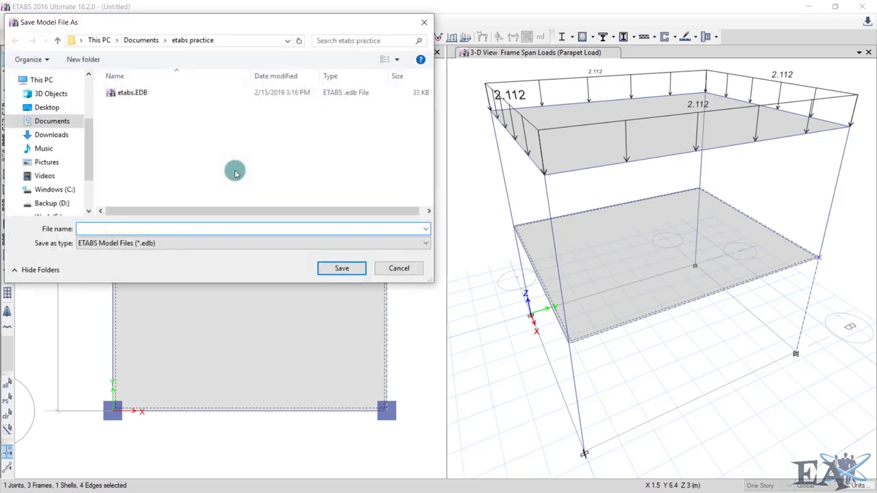
text(etabs structure)
key(Return)
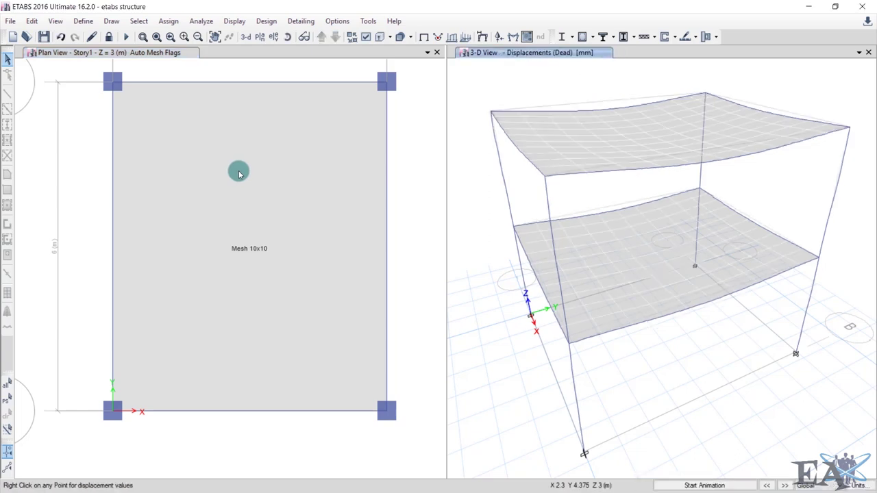
- Display the deformed shape for load combination DCon2 in the Story1 plan view, with automatic scaling
click(479, 99)
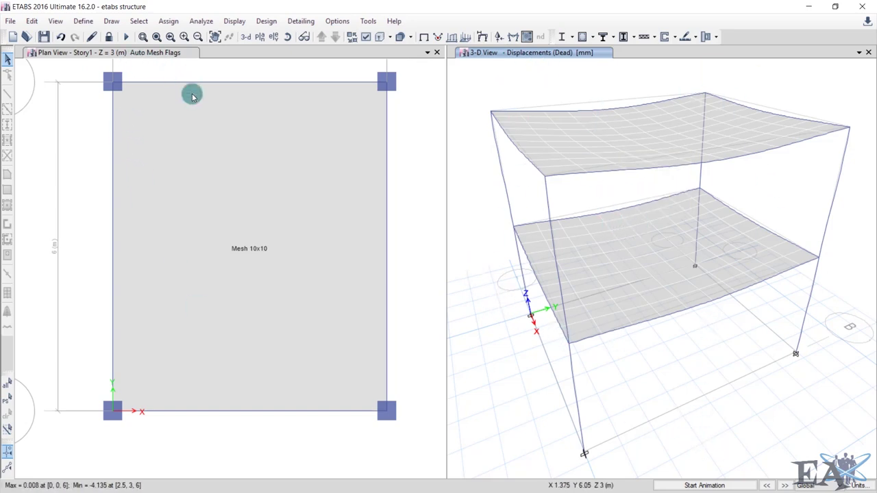
click(142, 56)
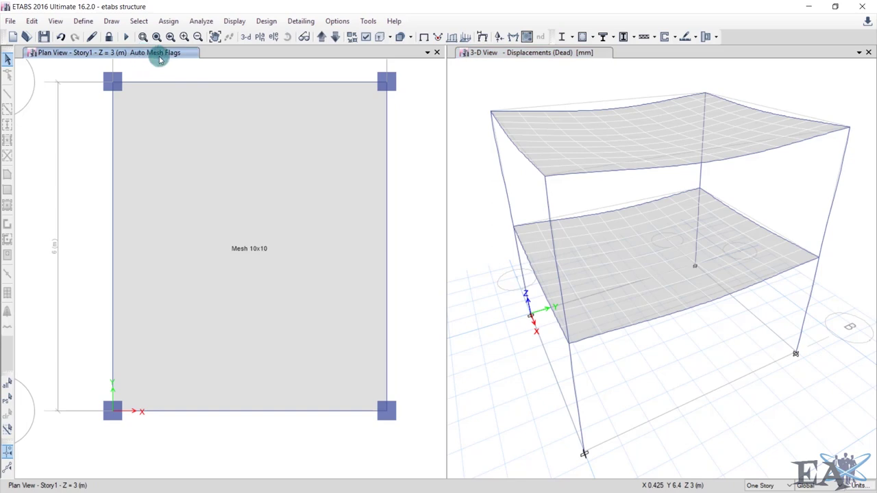
click(233, 21)
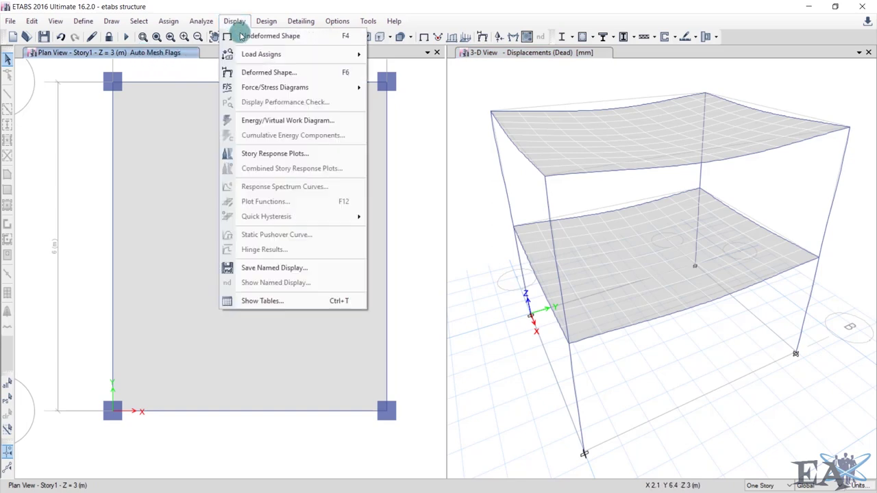
click(259, 74)
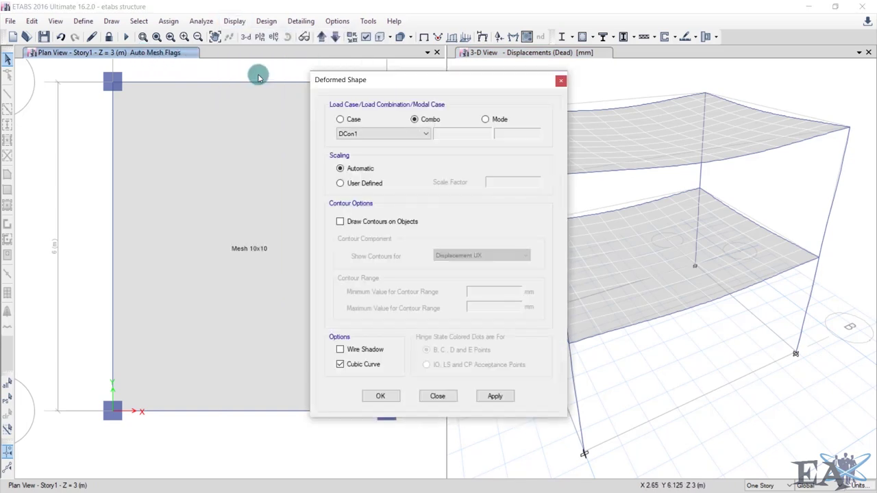
click(365, 134)
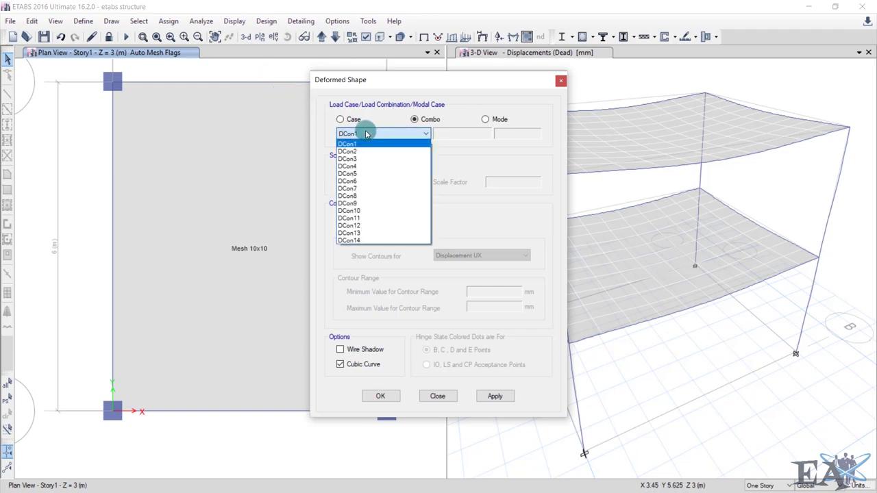
click(366, 150)
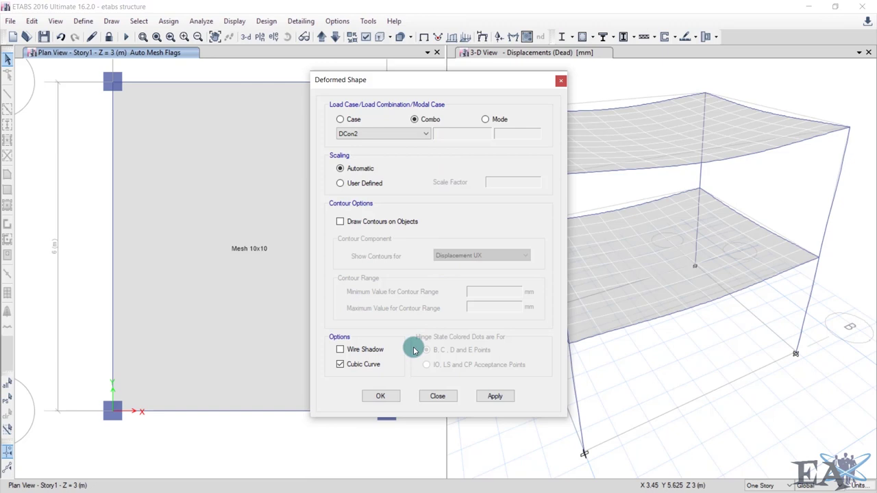
click(383, 396)
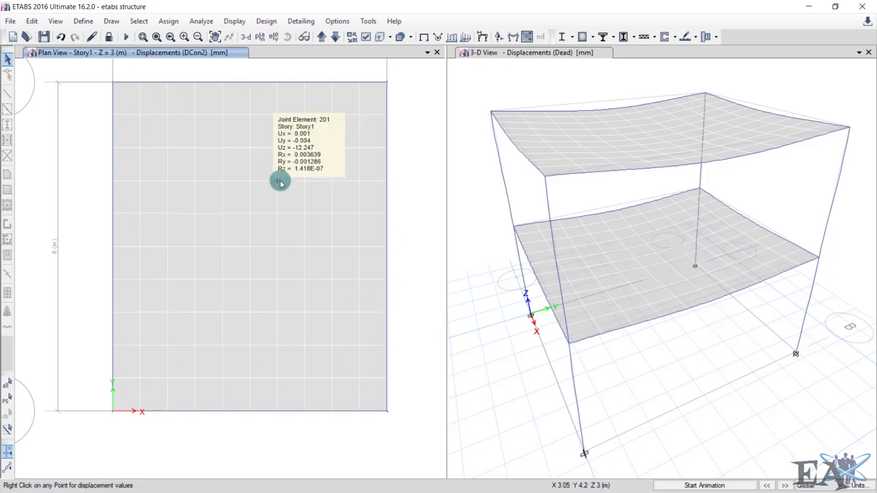
- Animate the dead load displacements in the 3-D view and stop the animation
click(506, 54)
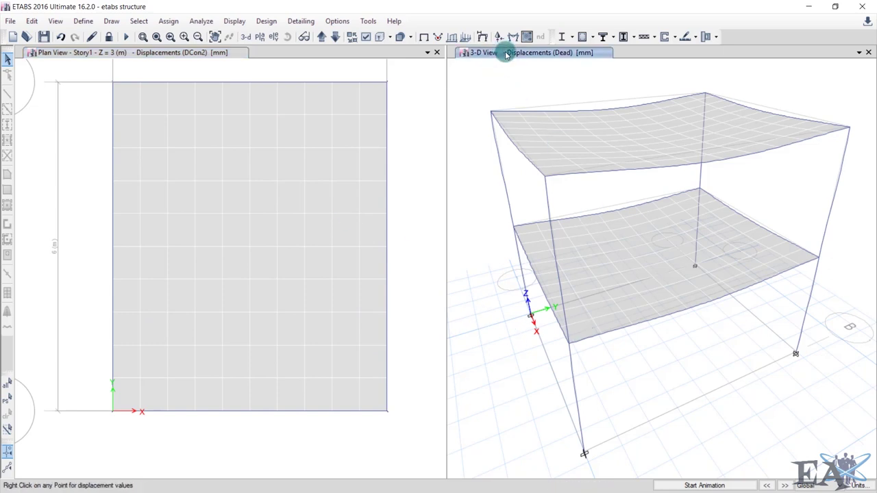
click(688, 486)
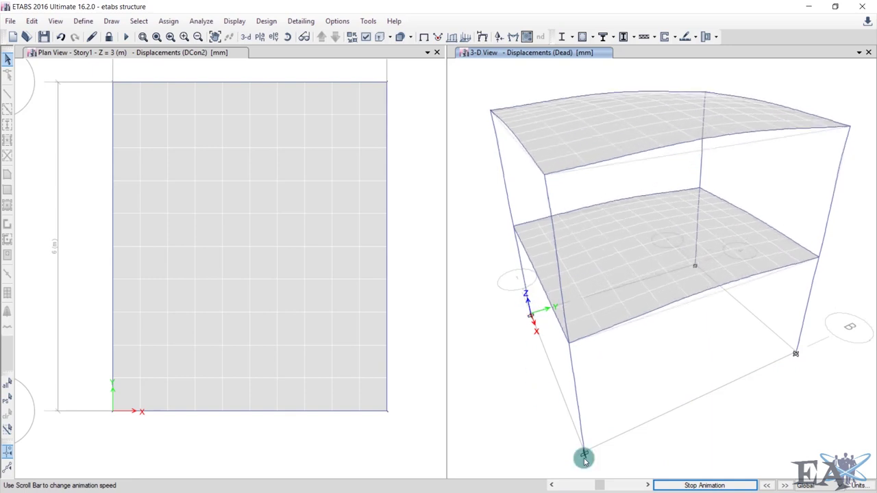
click(740, 485)
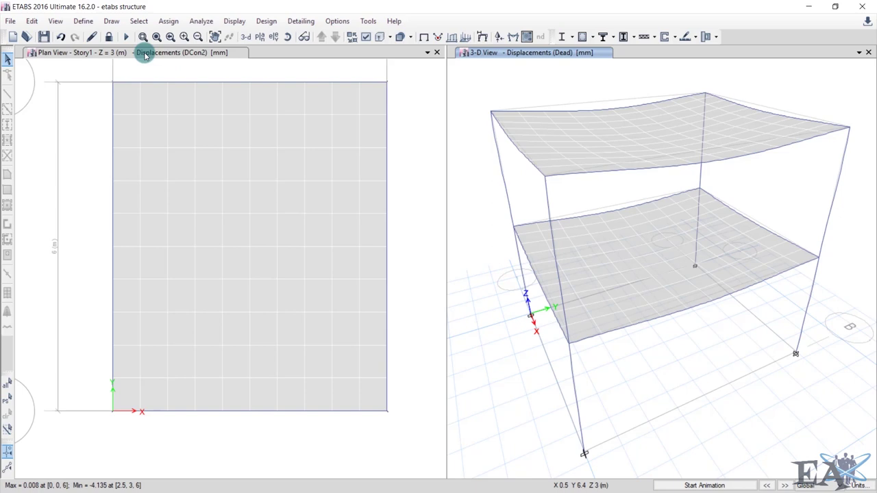
- Accept DCon1 to DCon14 as the concrete frame design combinations and run the concrete frame design check
click(266, 21)
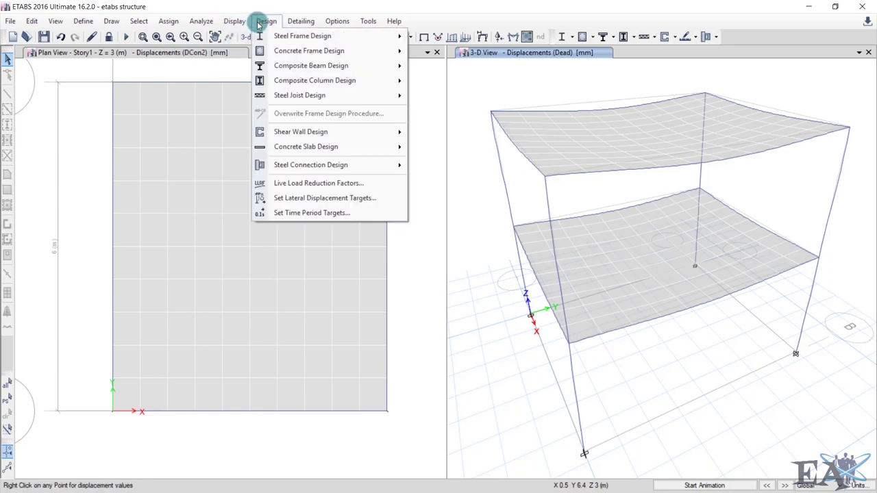
mouse_move(280, 51)
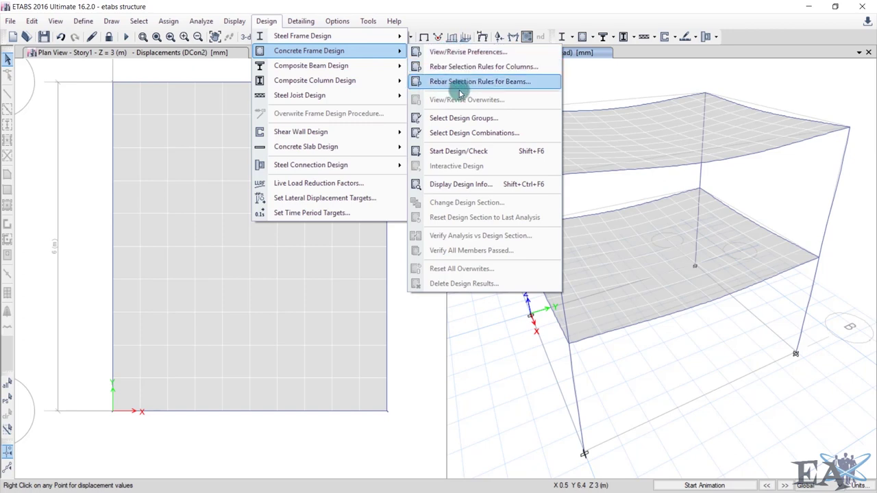
click(460, 133)
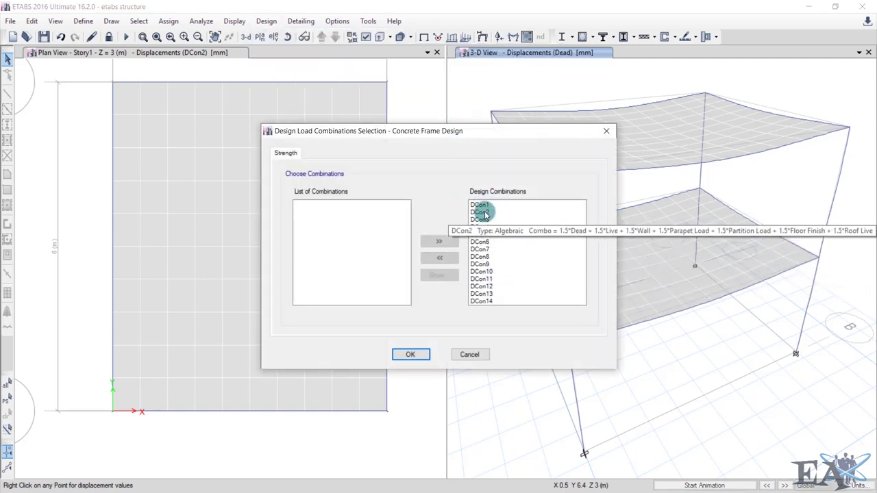
click(410, 354)
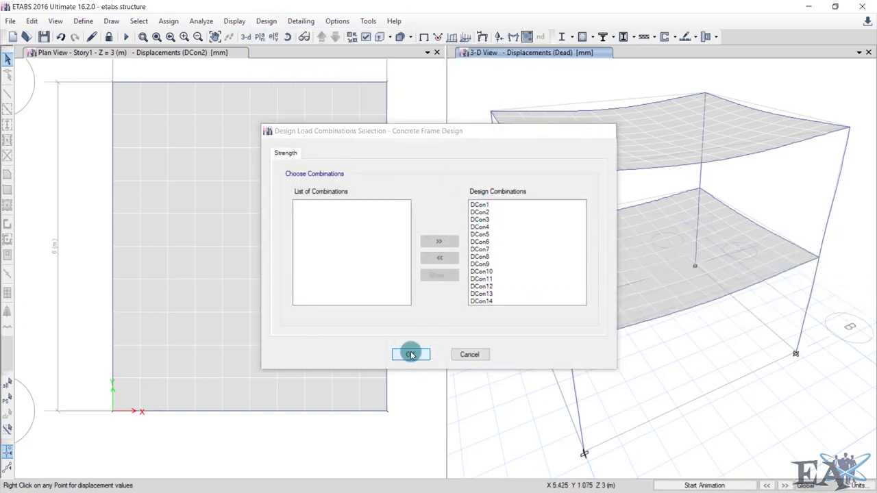
click(263, 21)
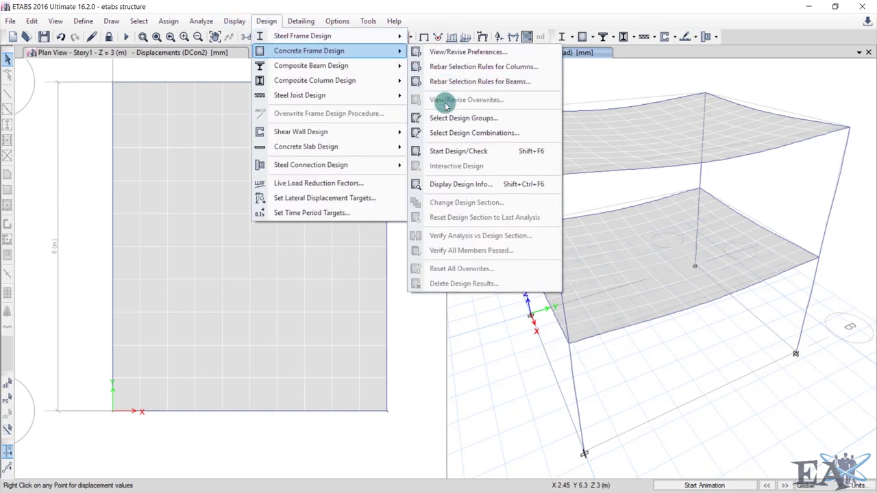
click(452, 152)
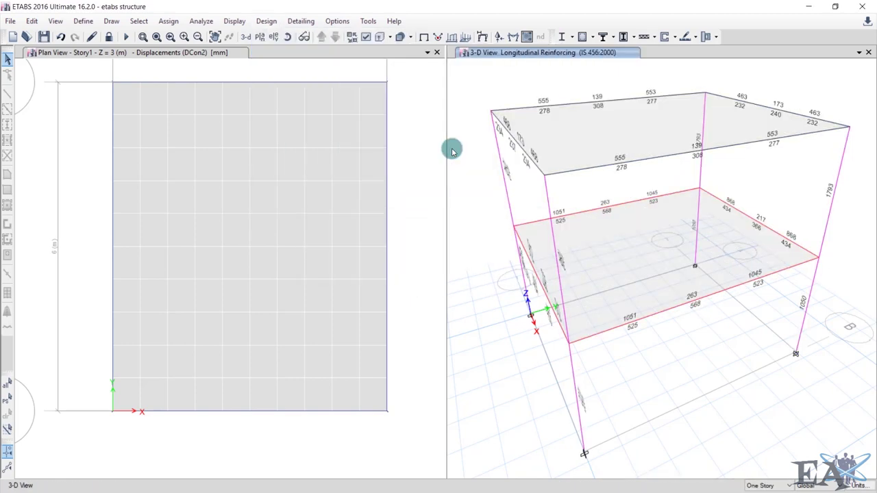
- Change the plan view to elevation A and display the longitudinal reinforcing design output on it
click(210, 59)
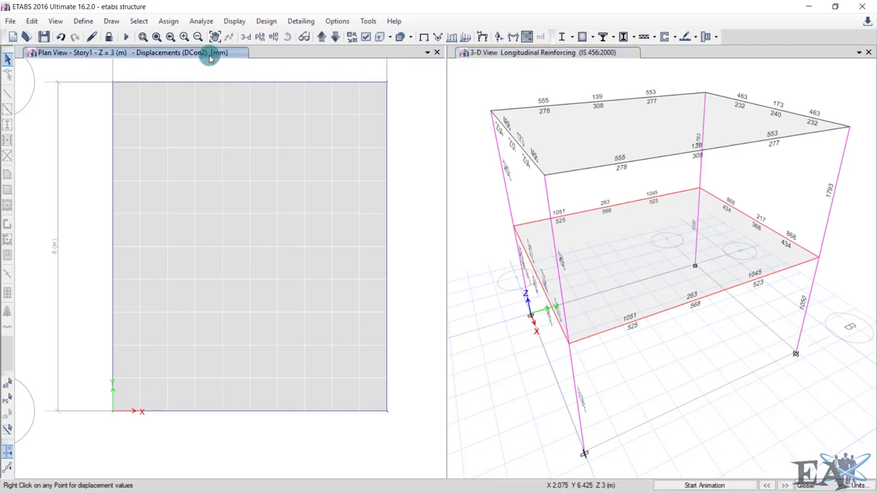
click(275, 41)
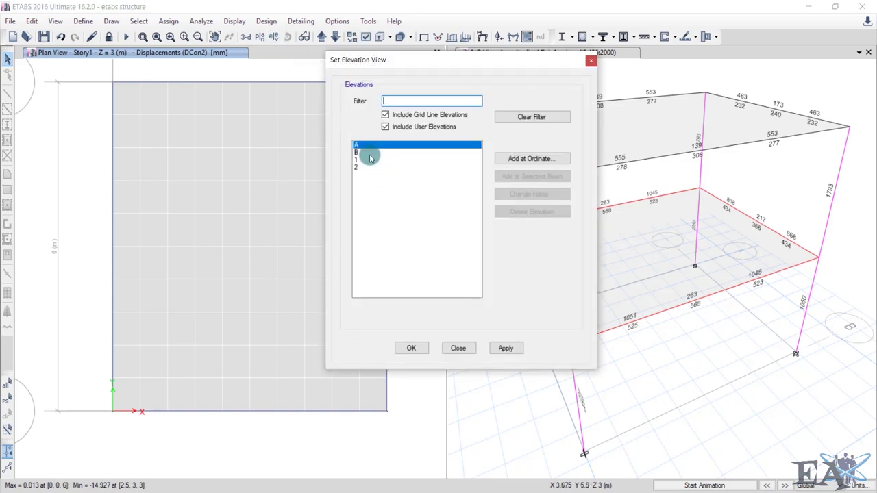
click(411, 348)
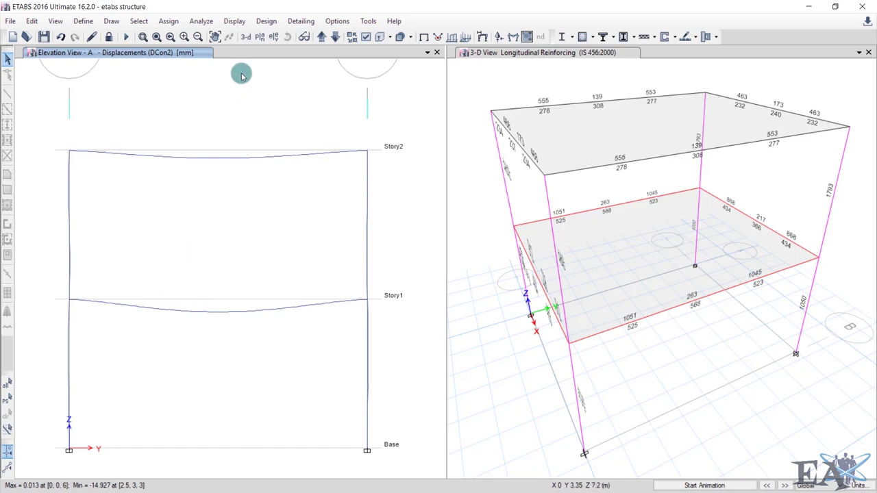
click(265, 24)
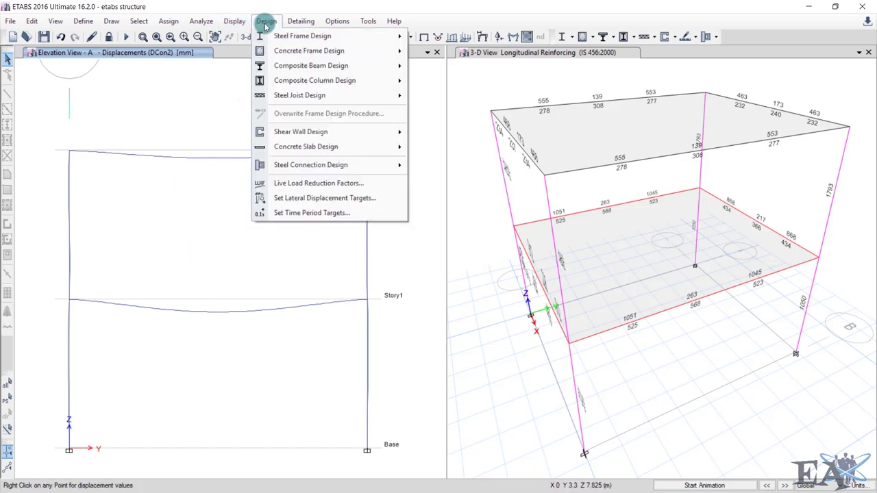
mouse_move(292, 50)
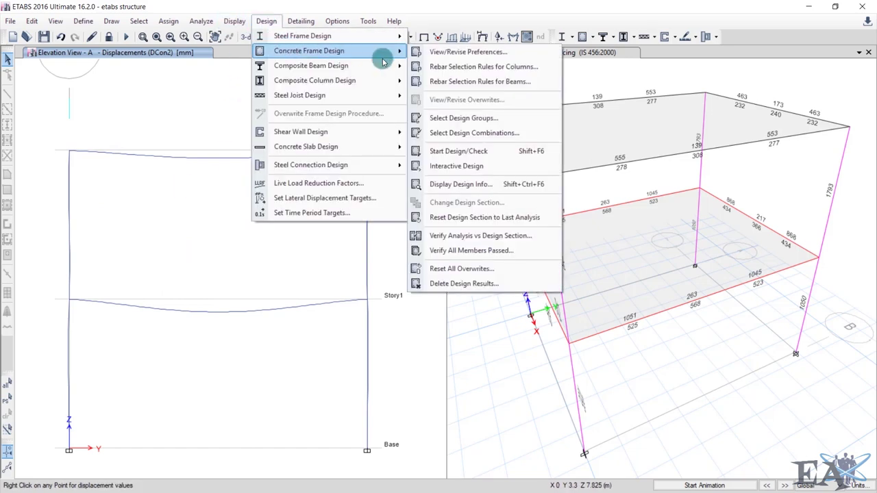
click(453, 190)
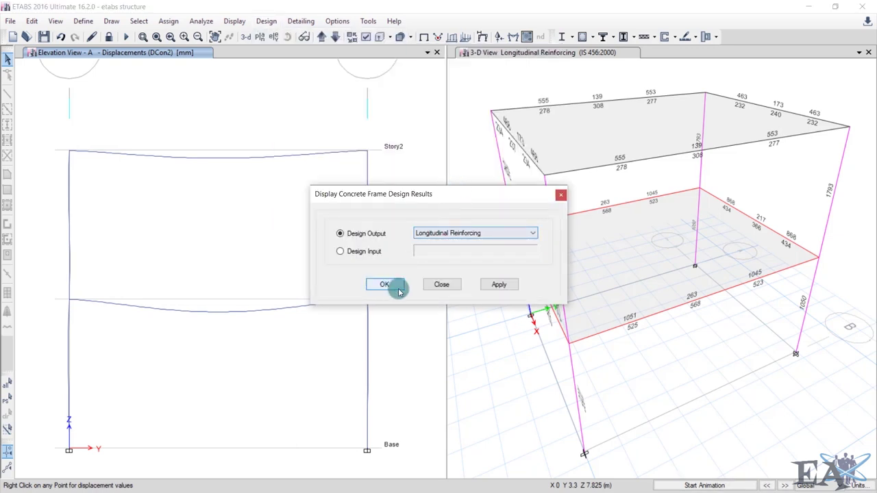
click(385, 284)
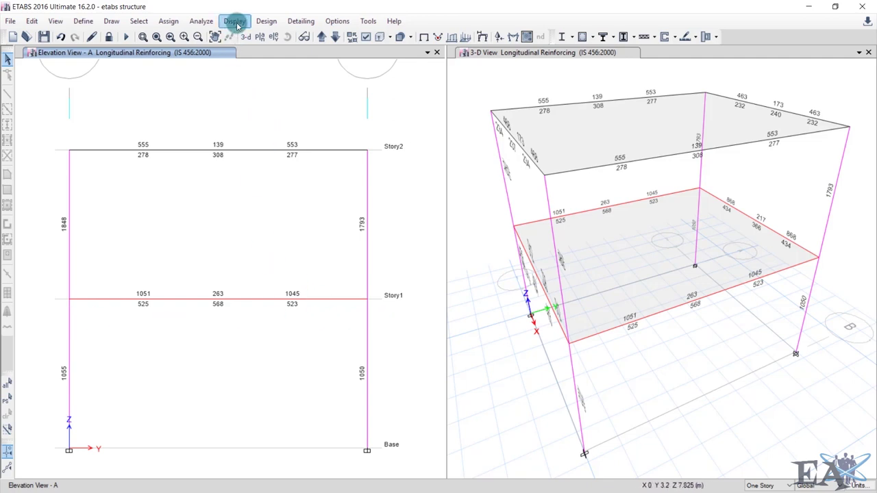
- Verify whether all concrete frame members passed the design check, and select the failed frames
click(264, 22)
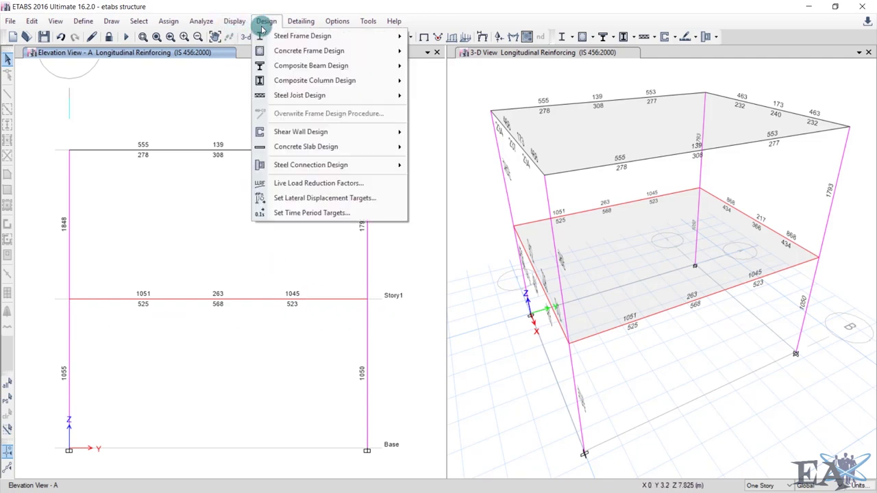
mouse_move(281, 53)
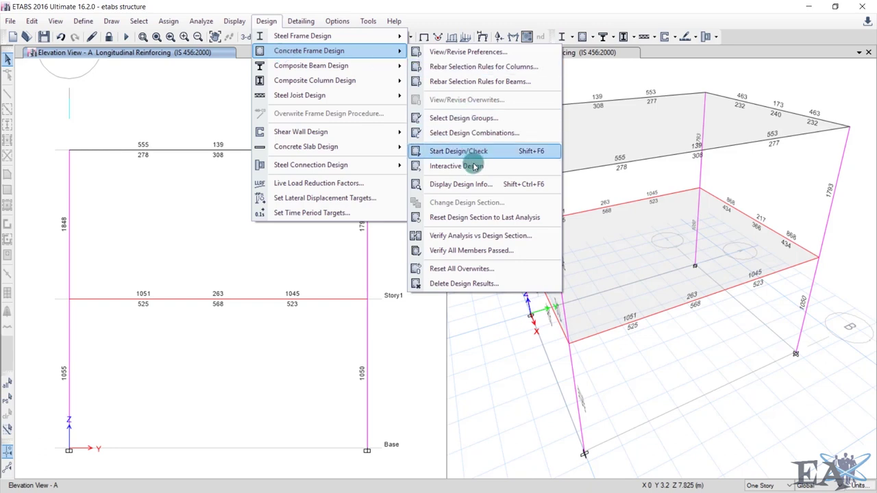
click(477, 250)
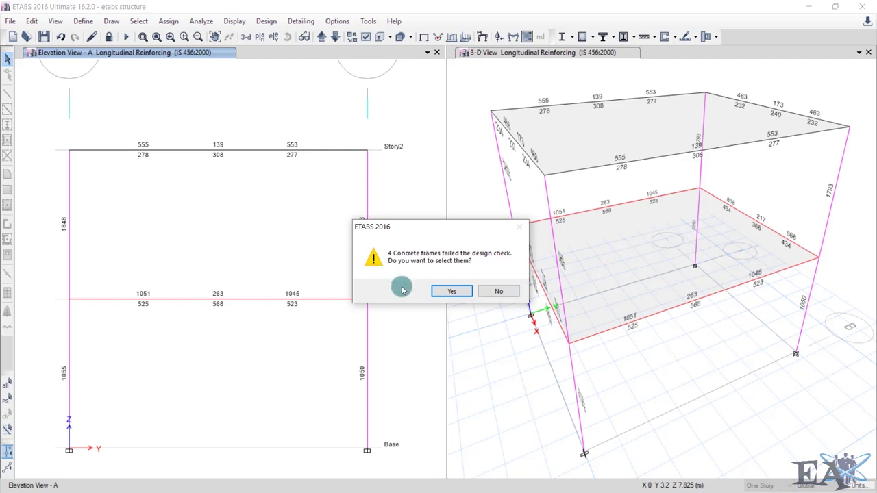
click(451, 293)
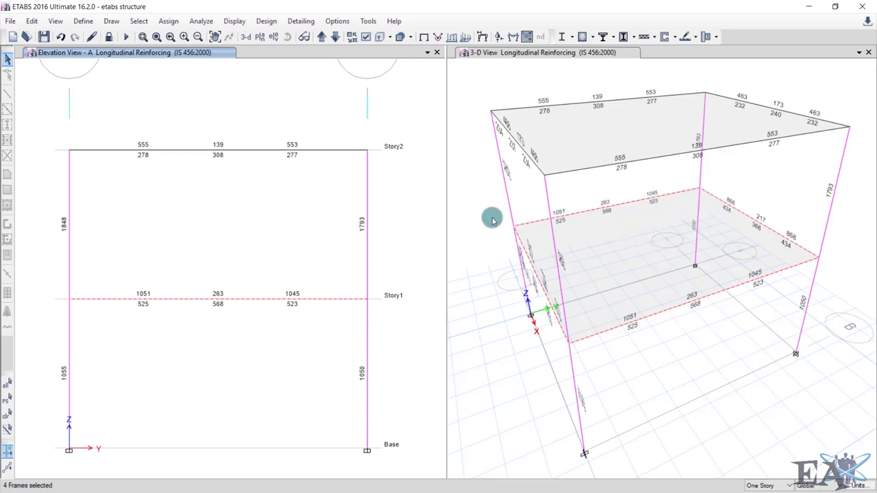
- Assign the selected failed frames to a new group named "Failed beams", using the Replace Group option
click(167, 21)
click(164, 22)
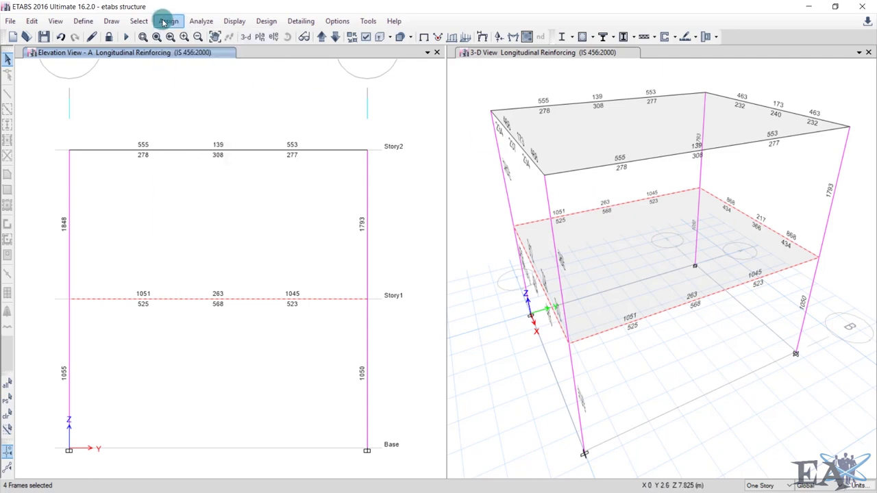
click(165, 21)
click(165, 21)
click(164, 22)
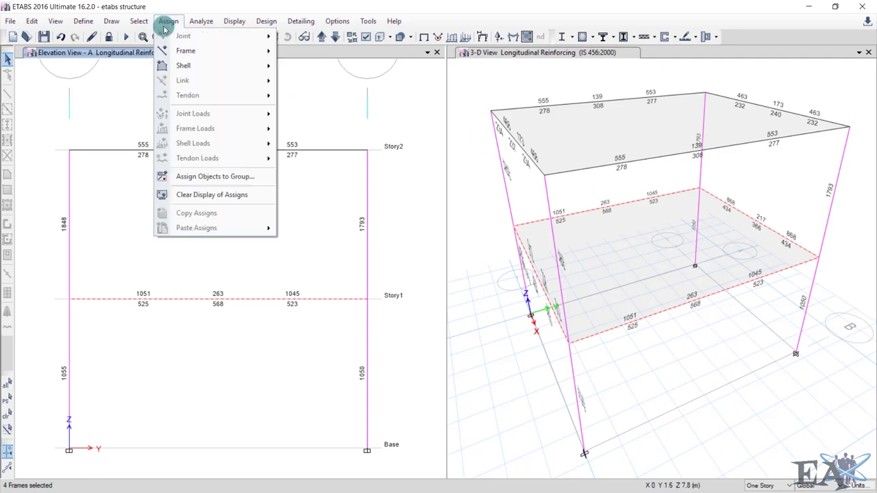
click(236, 181)
click(497, 188)
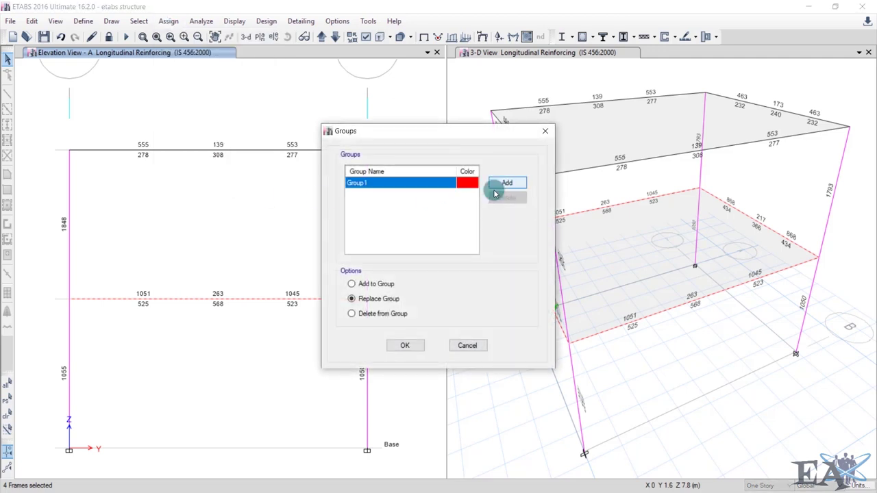
click(428, 189)
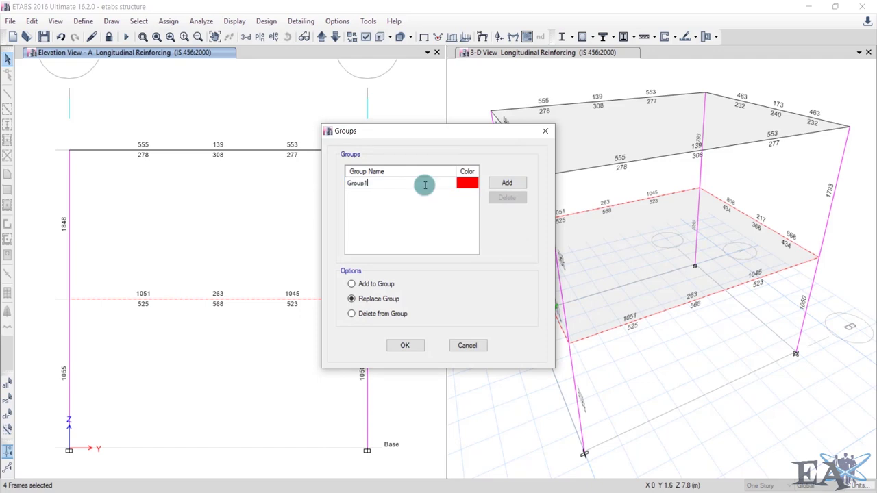
drag(372, 183, 291, 189)
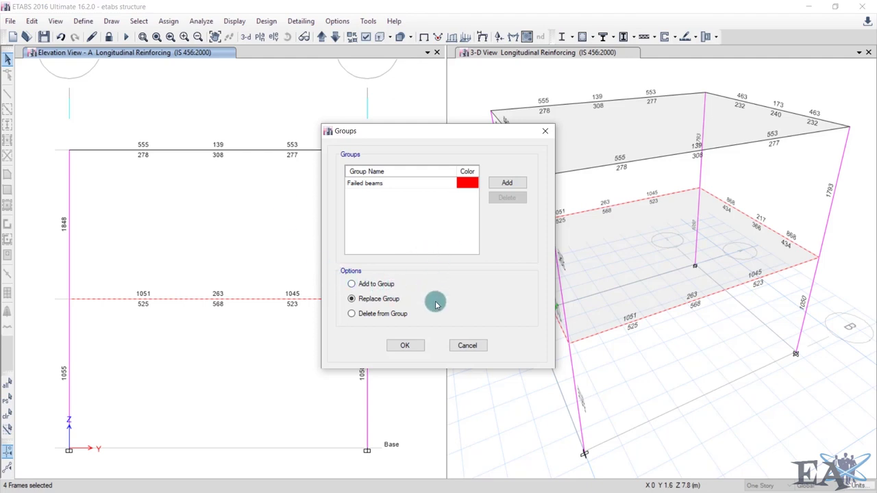
click(414, 348)
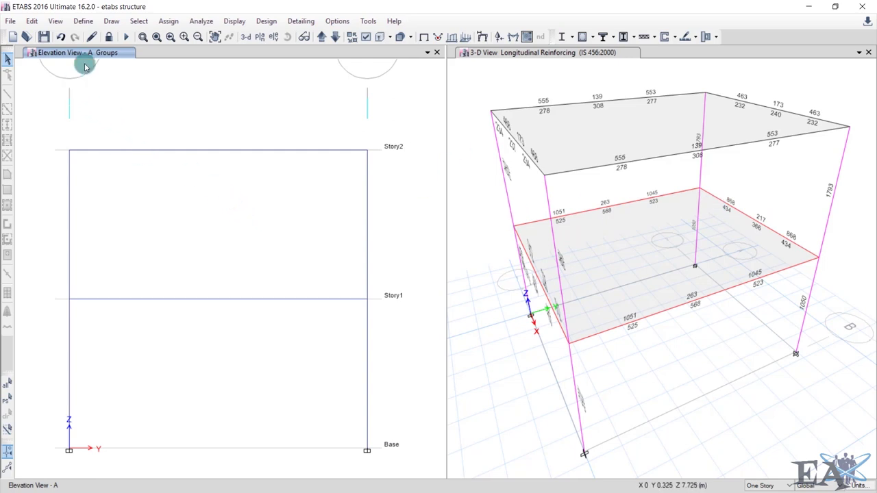
- Display the longitudinal reinforcing output of the concrete frame design on elevation A again
click(266, 20)
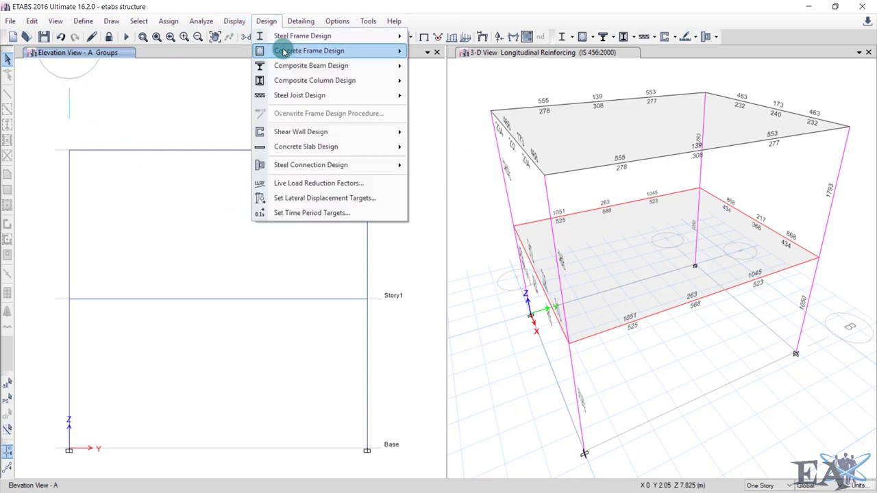
mouse_move(284, 53)
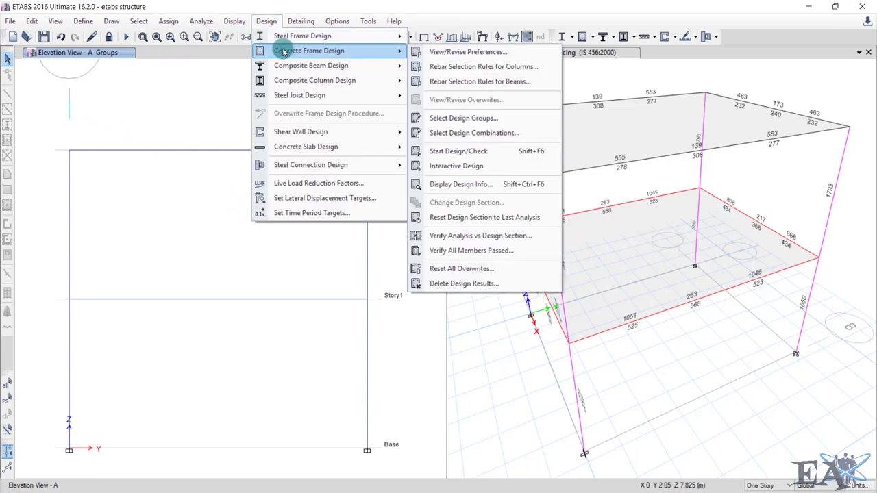
click(480, 184)
click(392, 286)
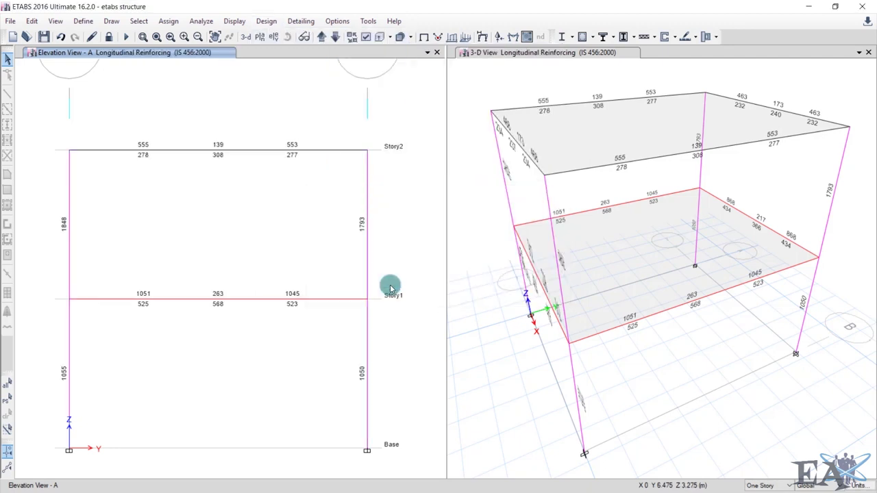
- Examine the design summary of the Story1 beam on elevation A for section data, factored forces and the cause of failure
right_click(203, 302)
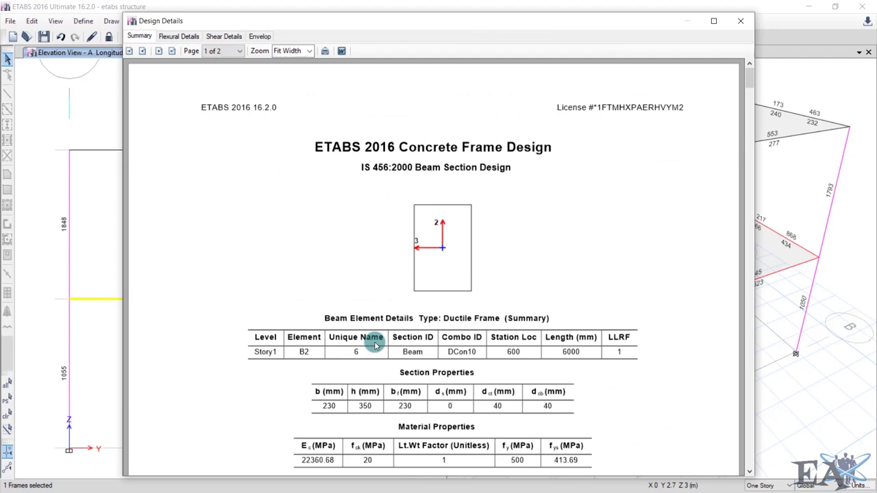
scroll(460, 231, down, 3)
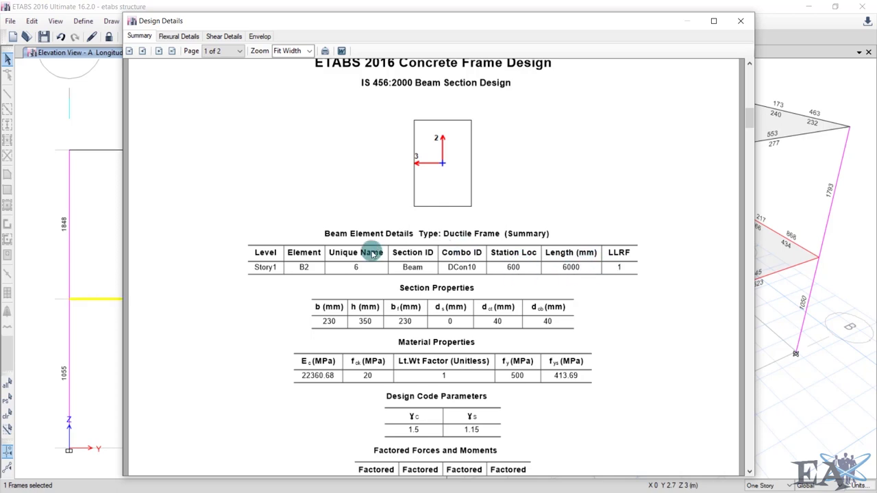
scroll(372, 254, down, 4)
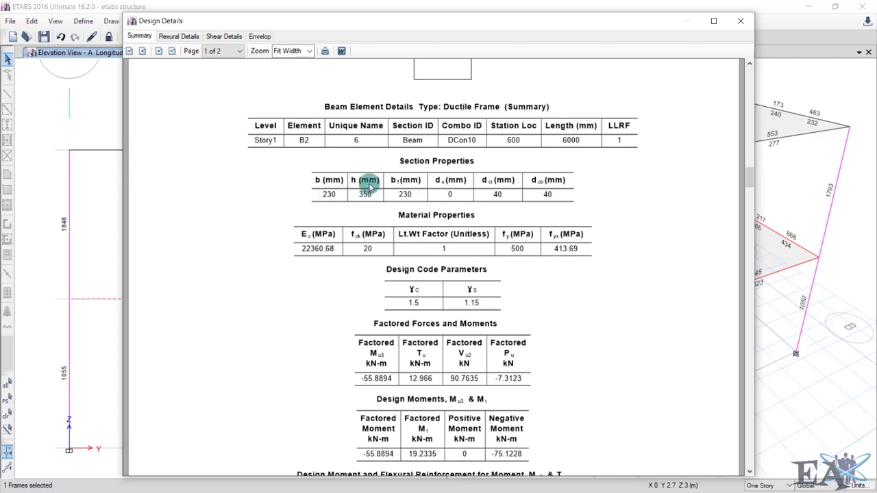
scroll(343, 288, down, 8)
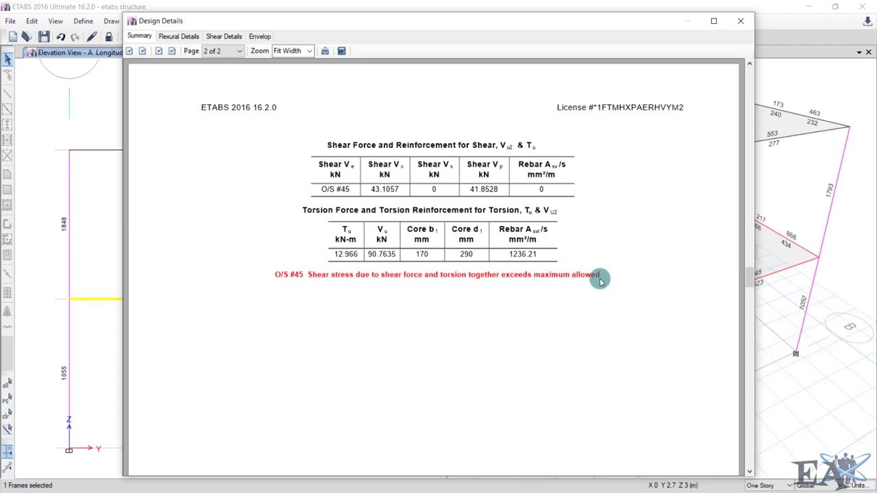
click(740, 20)
click(413, 373)
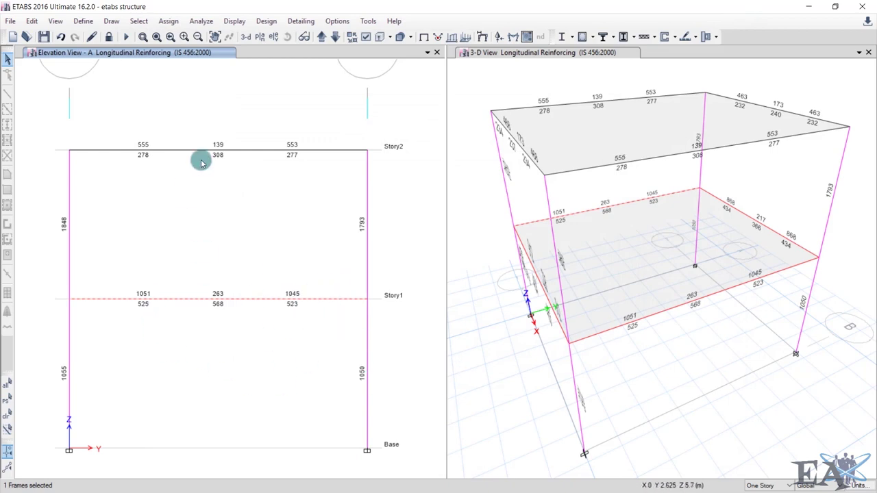
- Unlock the model, accepting deletion of the analysis results, and deselect the Story1 beam
click(109, 36)
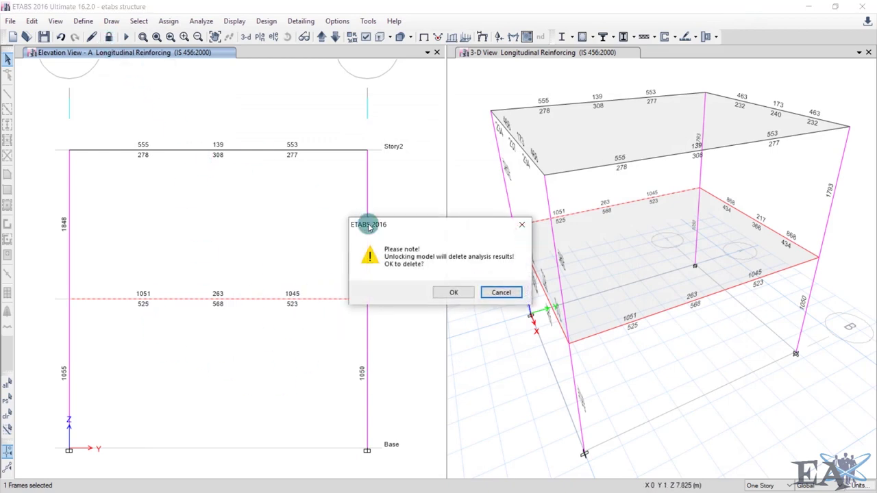
click(442, 294)
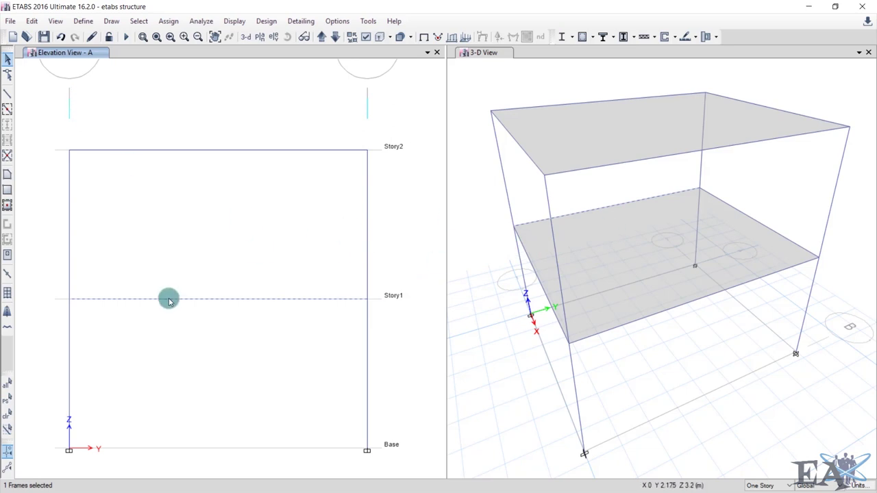
click(189, 303)
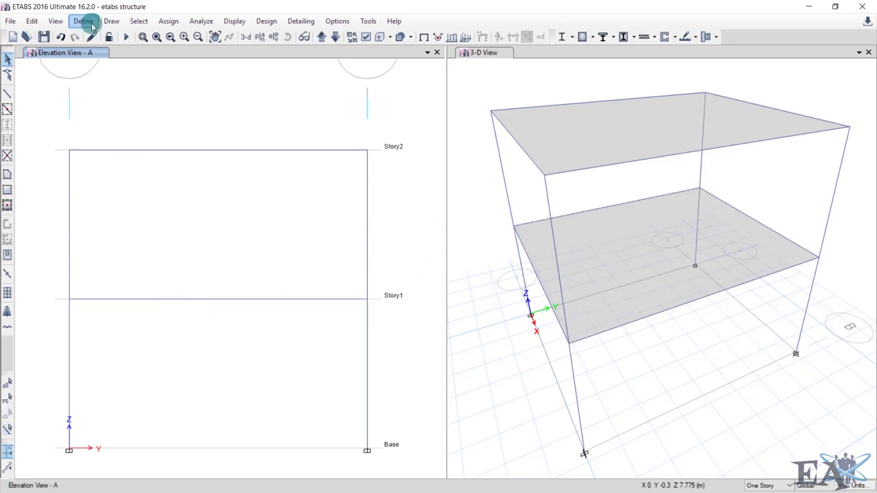
- Define a copy of the Beam frame section named "Beam Modified" with a depth of 500 mm
click(83, 21)
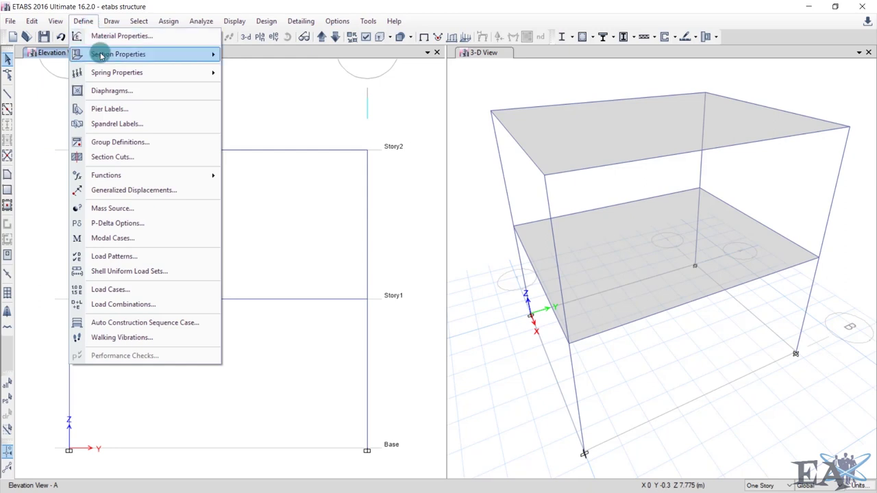
mouse_move(118, 54)
click(255, 56)
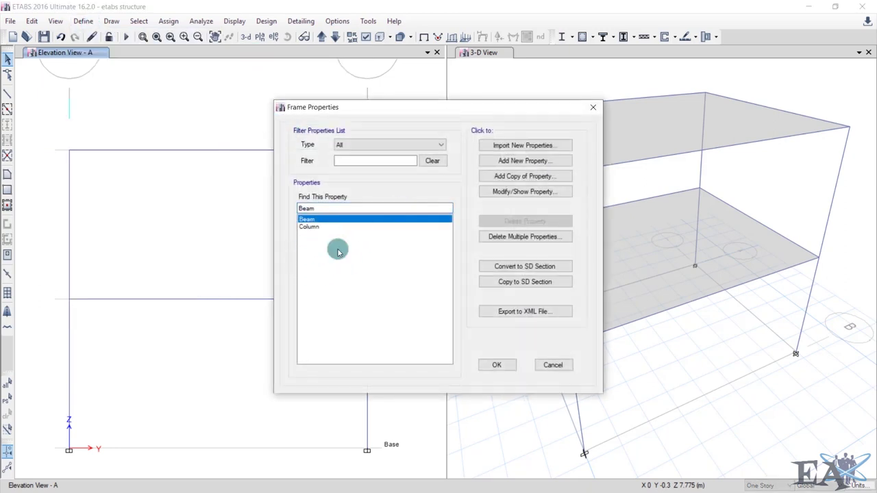
click(523, 177)
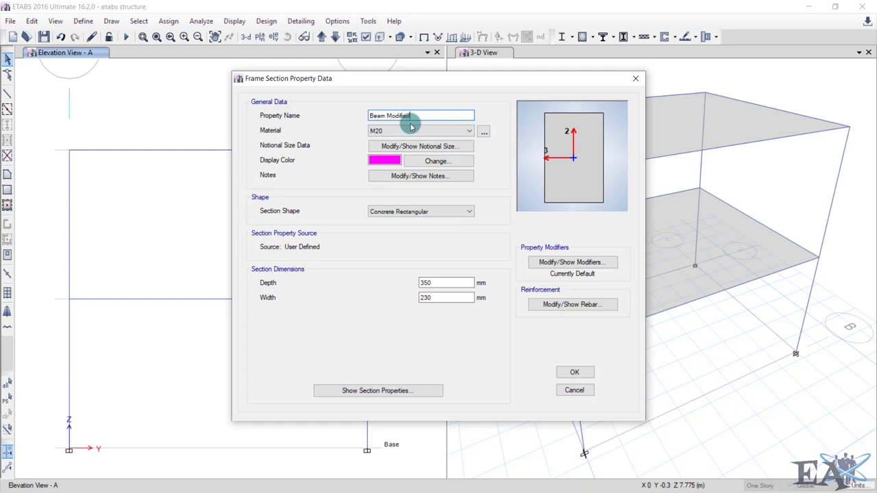
click(403, 129)
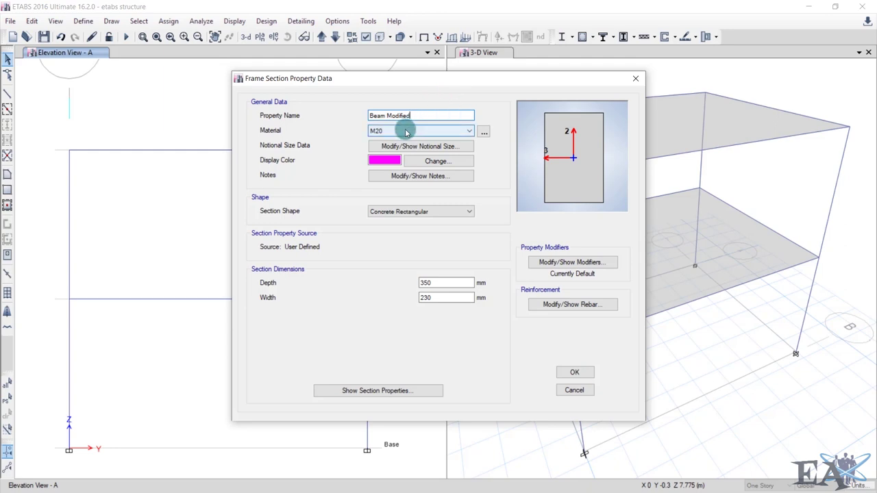
drag(440, 284, 352, 284)
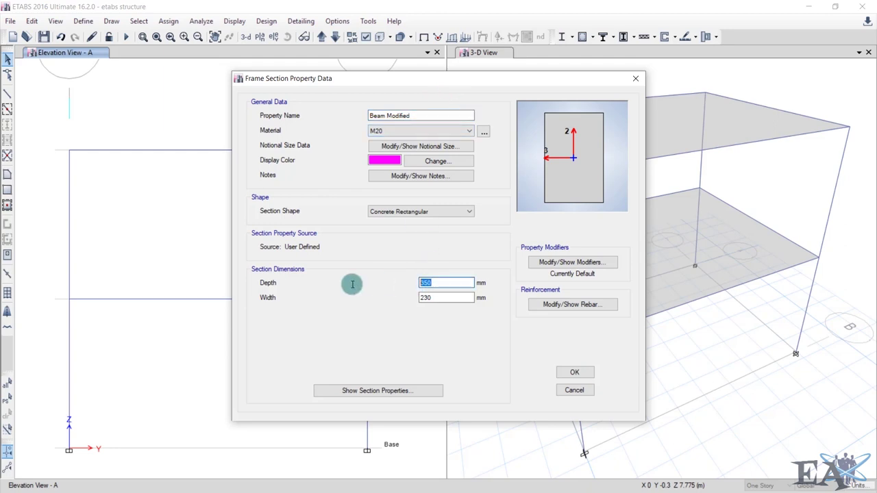
text(500)
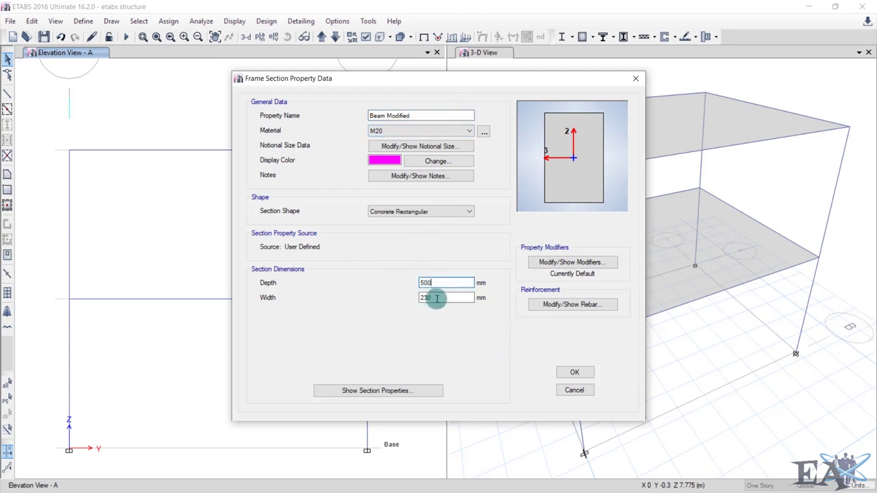
key(Tab)
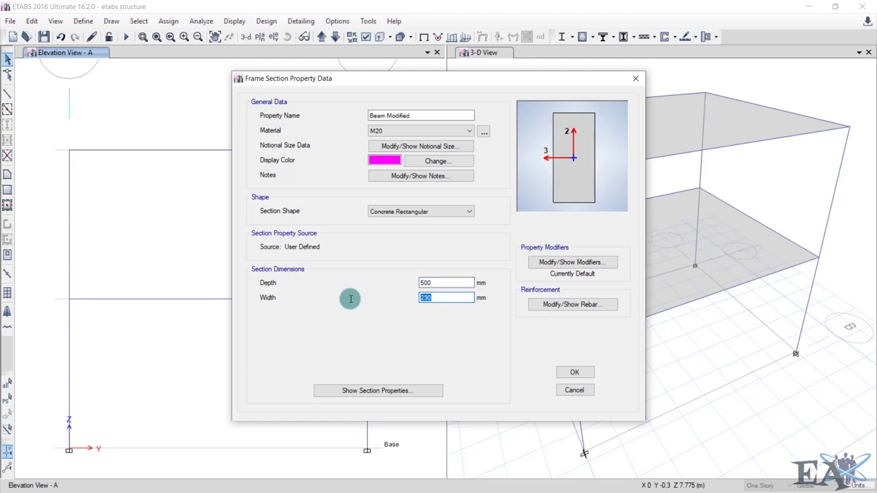
click(575, 376)
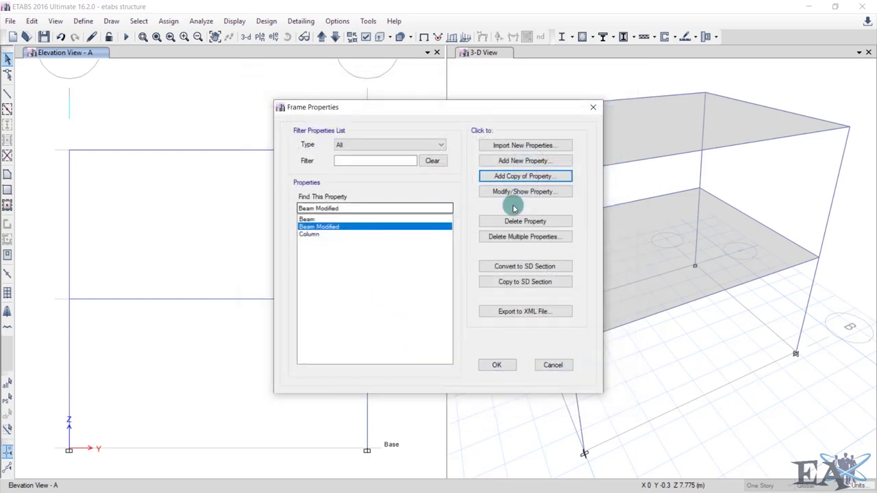
click(501, 364)
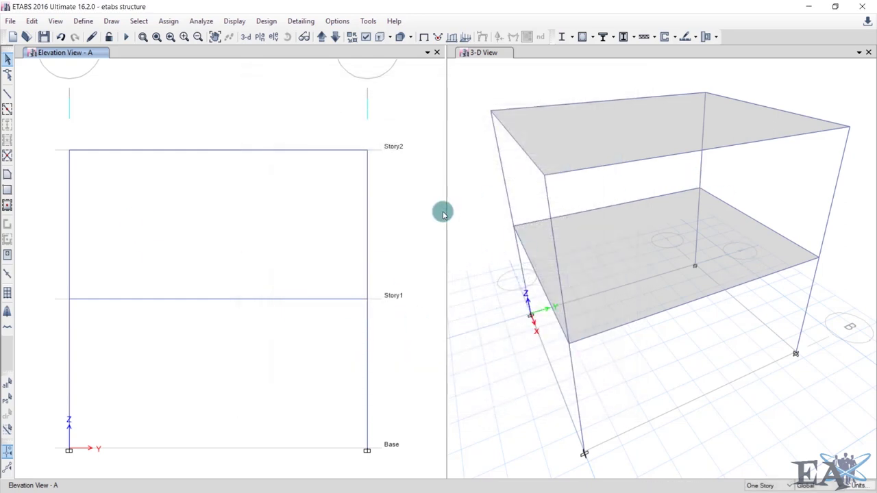
- Select all frames belonging to the "Failed beams" group
click(149, 37)
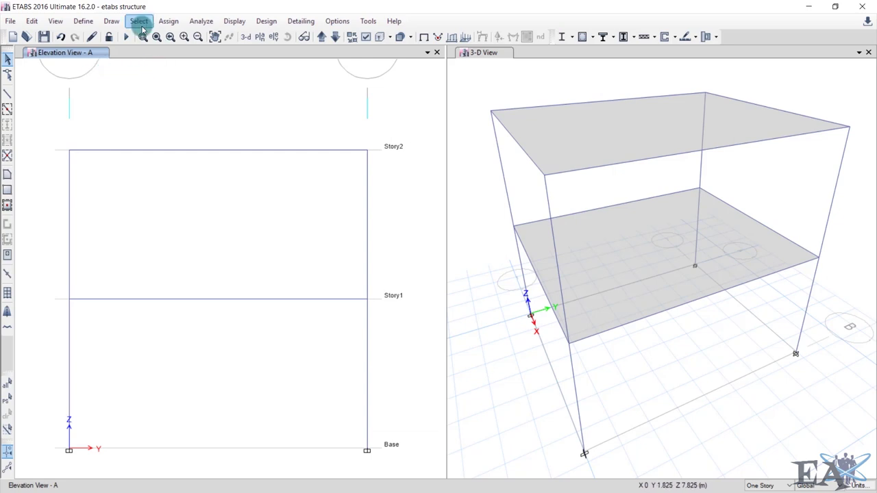
click(140, 22)
mouse_move(147, 35)
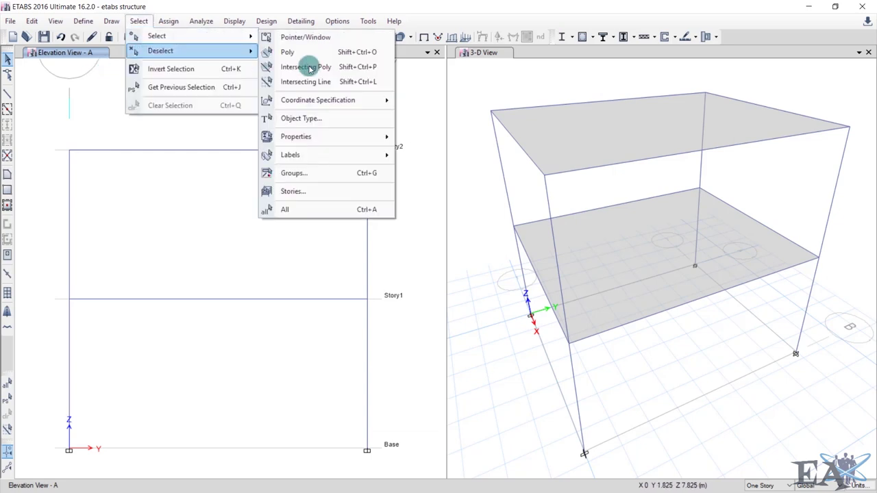
click(358, 174)
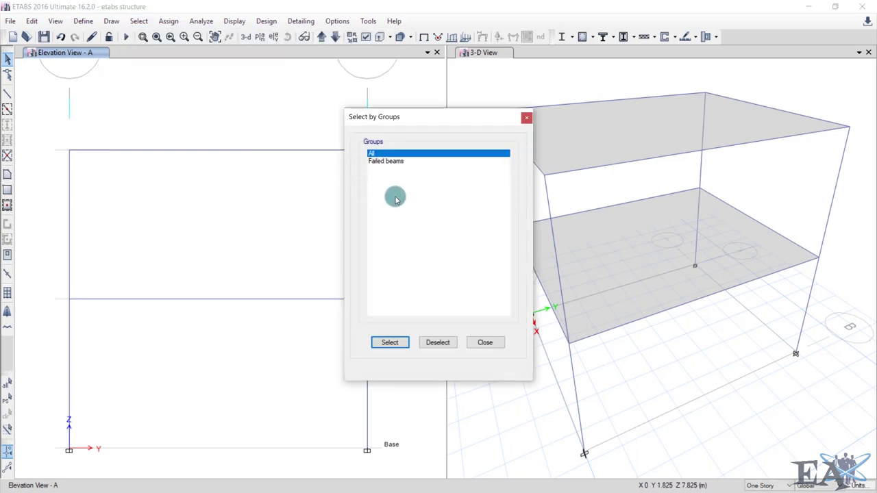
click(387, 162)
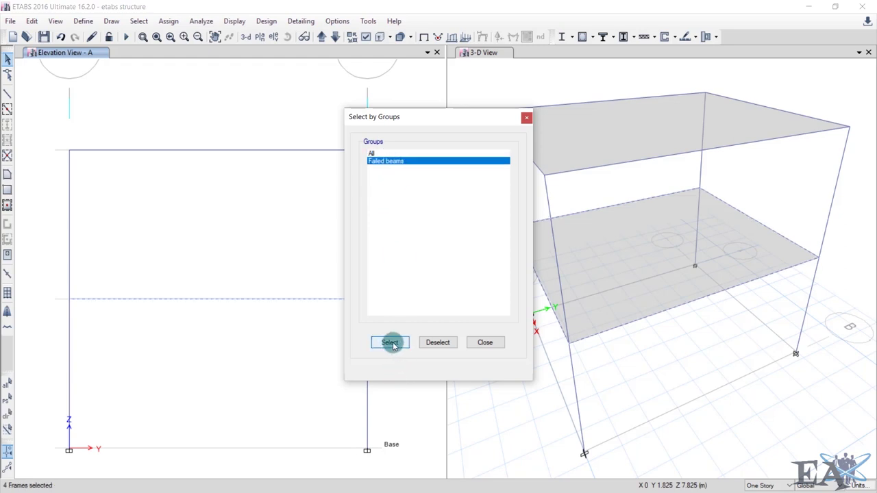
click(482, 343)
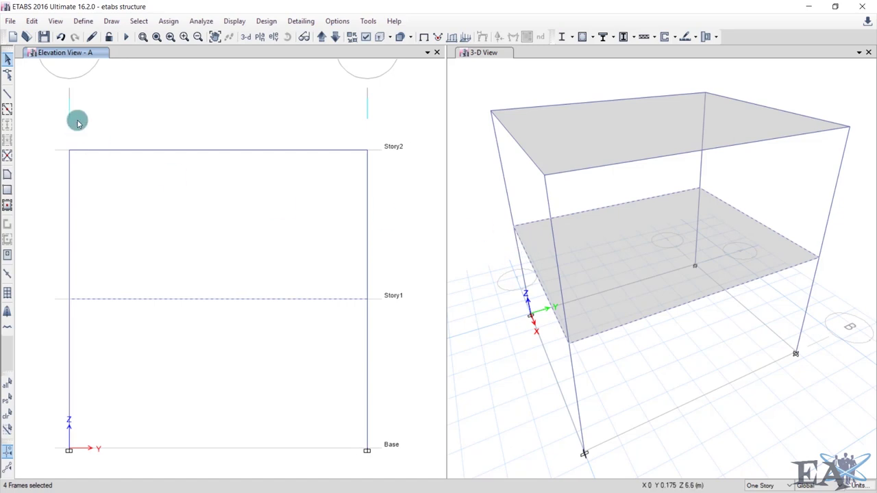
- Assign the "Beam Modified" frame section to the selected failed beams
click(168, 23)
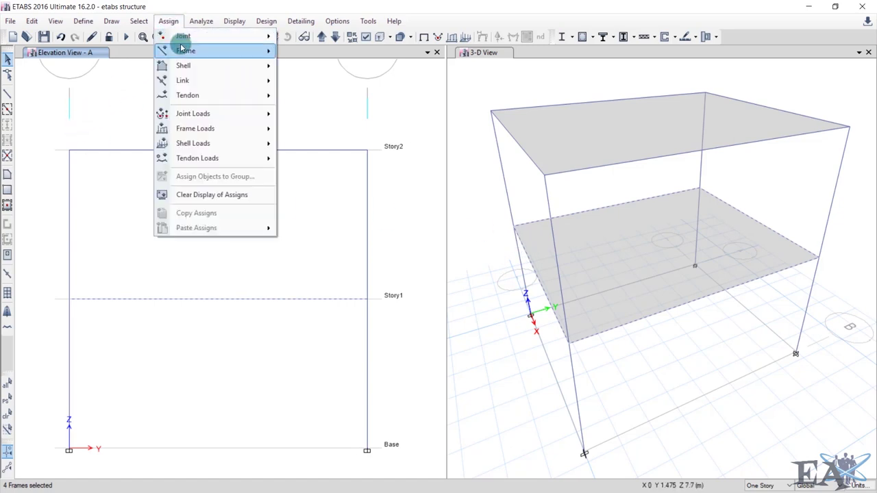
mouse_move(183, 48)
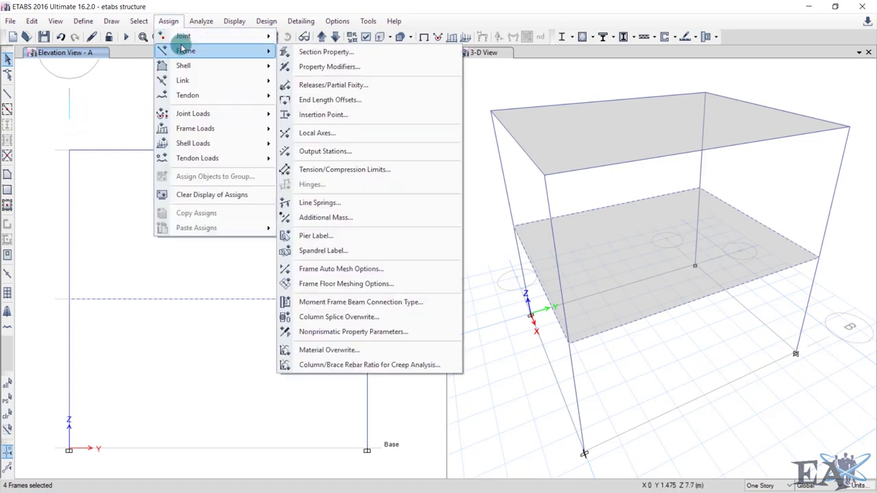
click(312, 52)
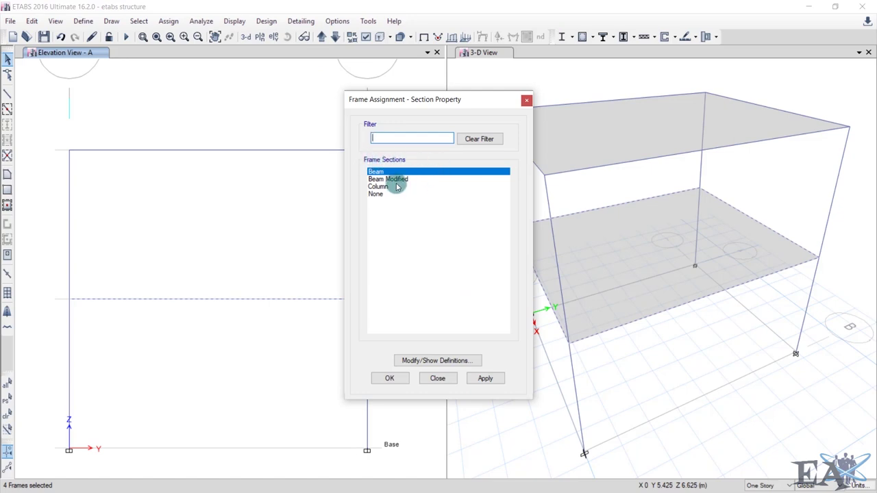
click(397, 179)
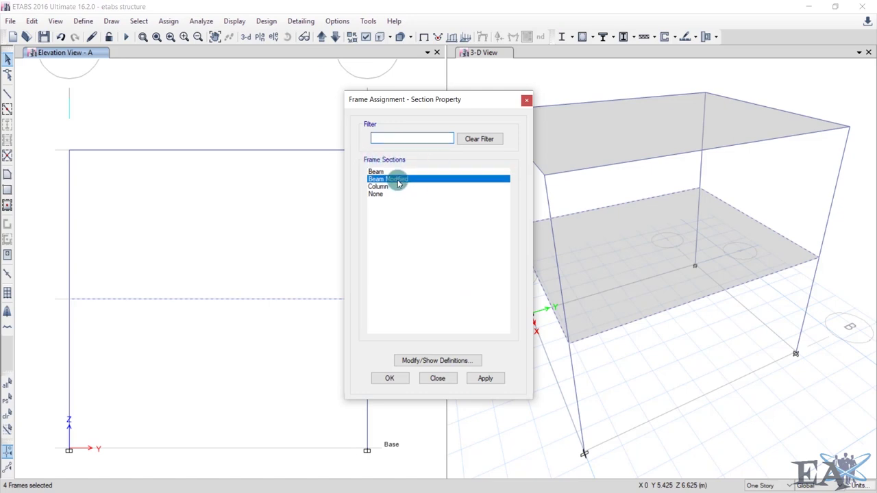
click(397, 385)
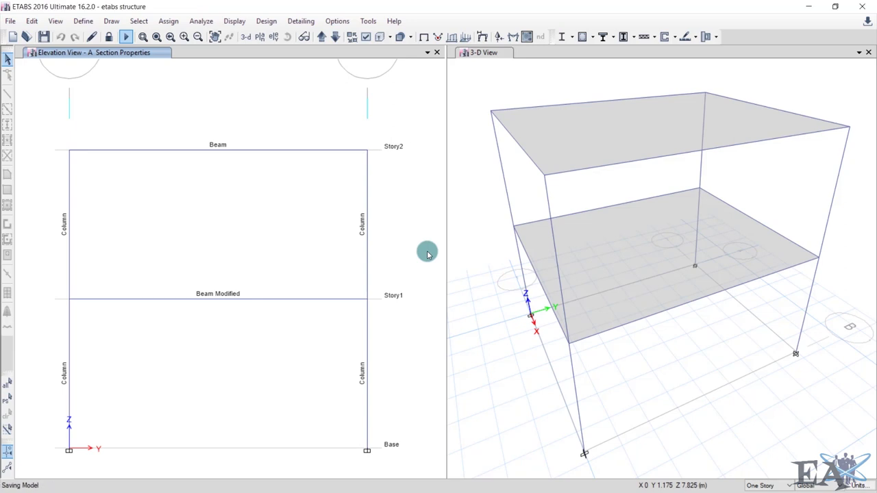
- Display the deformed shape for load combination DCon2 on elevation A with automatic scaling
click(519, 55)
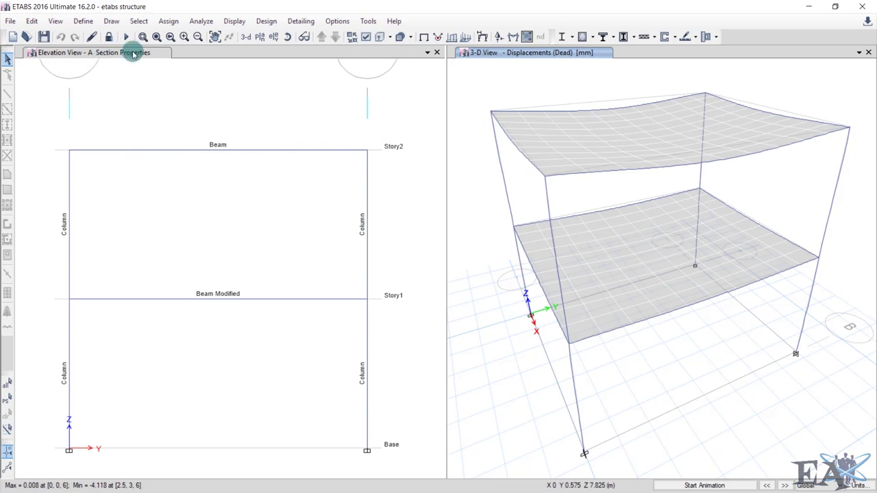
click(134, 54)
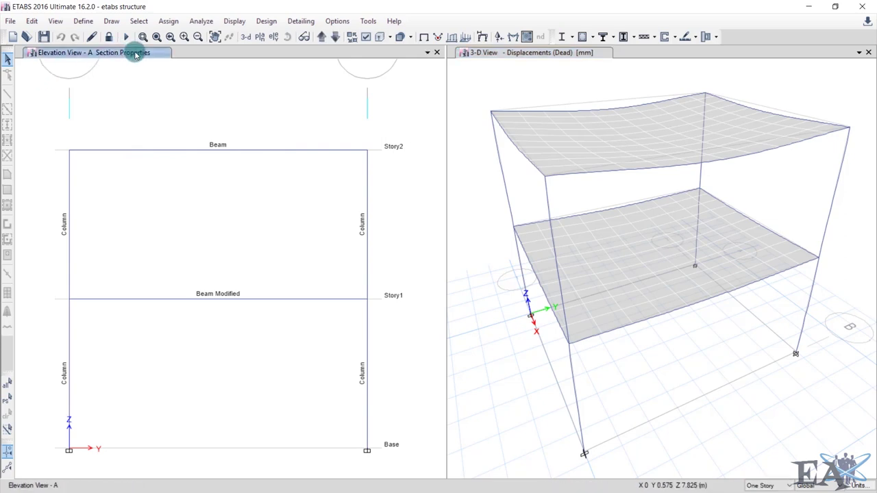
click(234, 21)
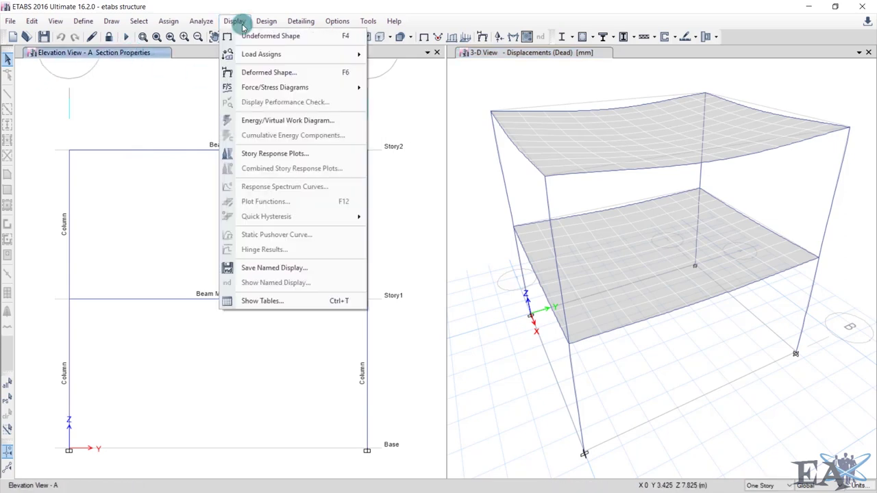
click(268, 73)
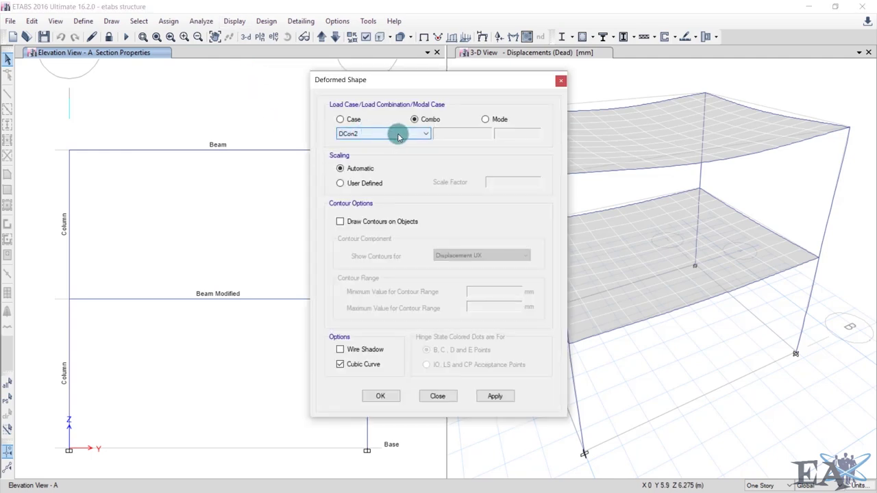
click(390, 396)
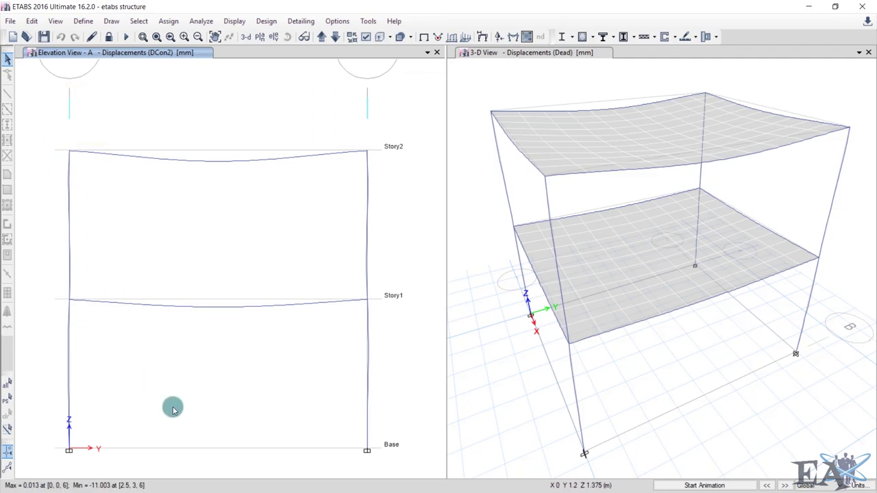
- Display the Shear 2-2 diagram and then the Moment 3-3 diagram for load combination DCon2 on elevation A, with filled diagrams and automatic scaling
click(516, 37)
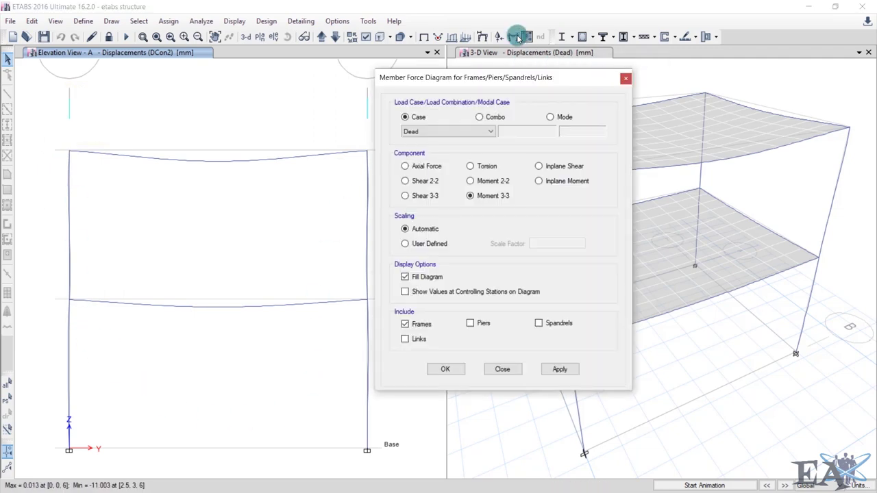
click(441, 133)
click(441, 141)
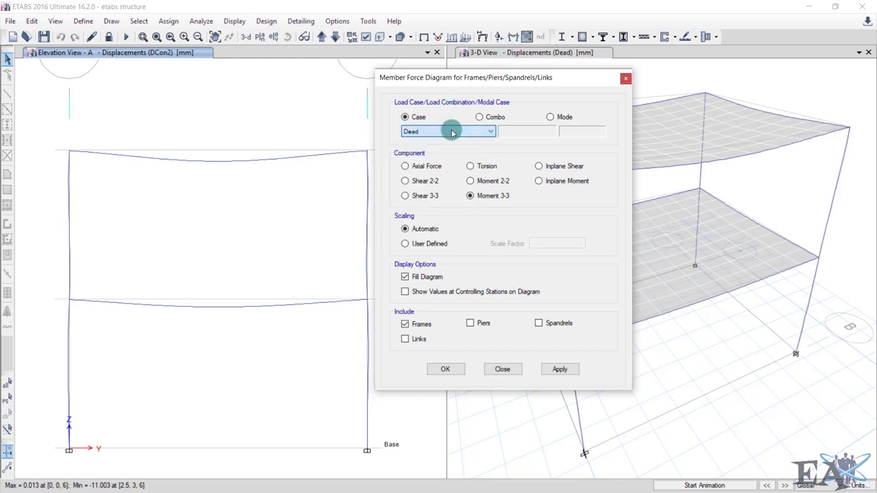
click(479, 117)
click(472, 132)
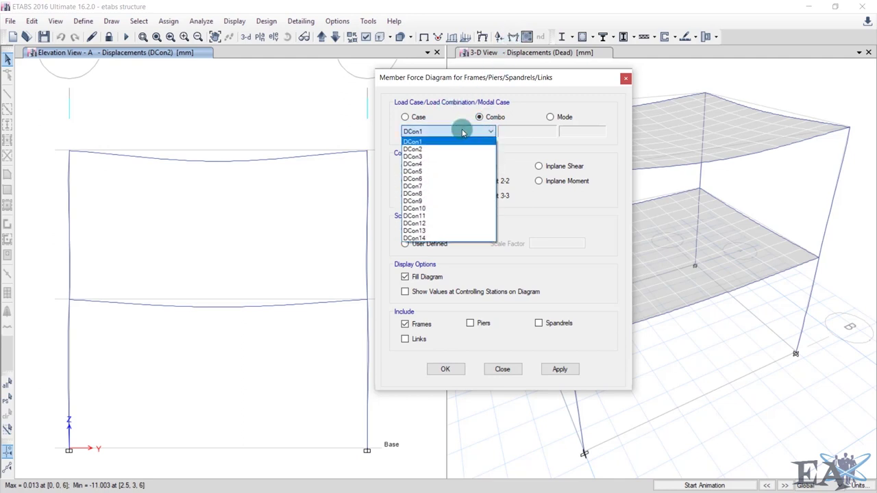
click(454, 149)
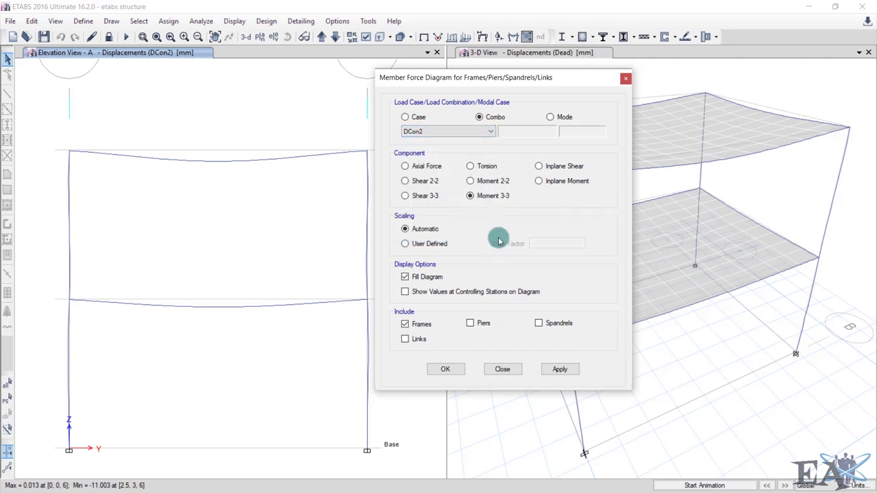
click(424, 182)
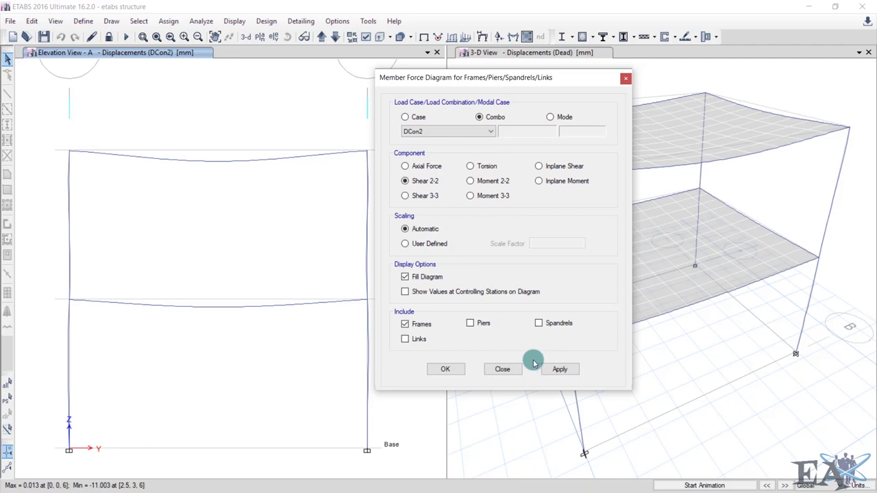
click(452, 368)
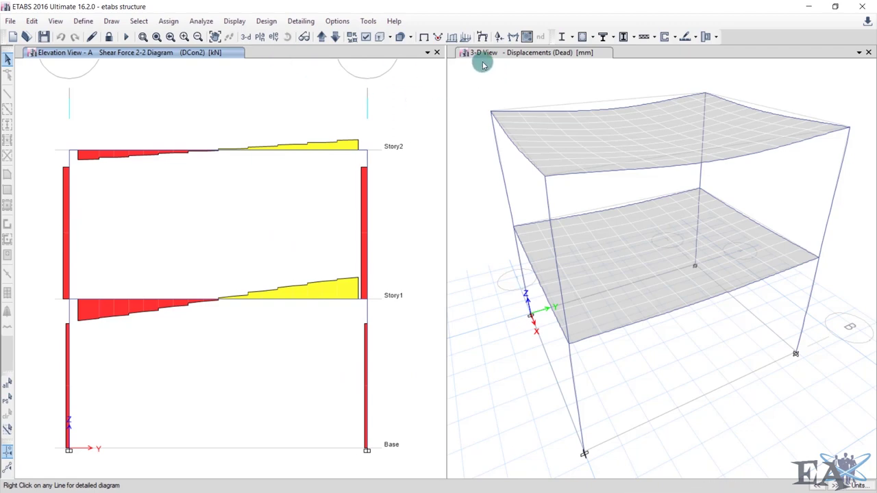
click(514, 39)
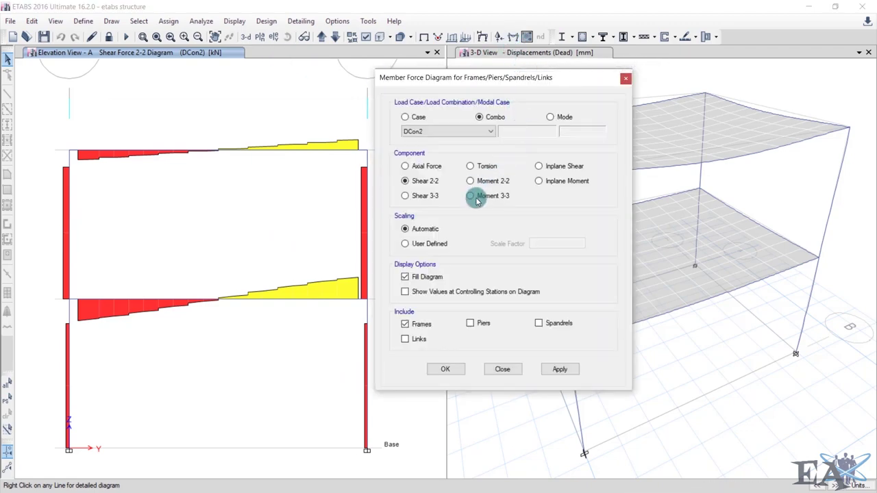
click(444, 368)
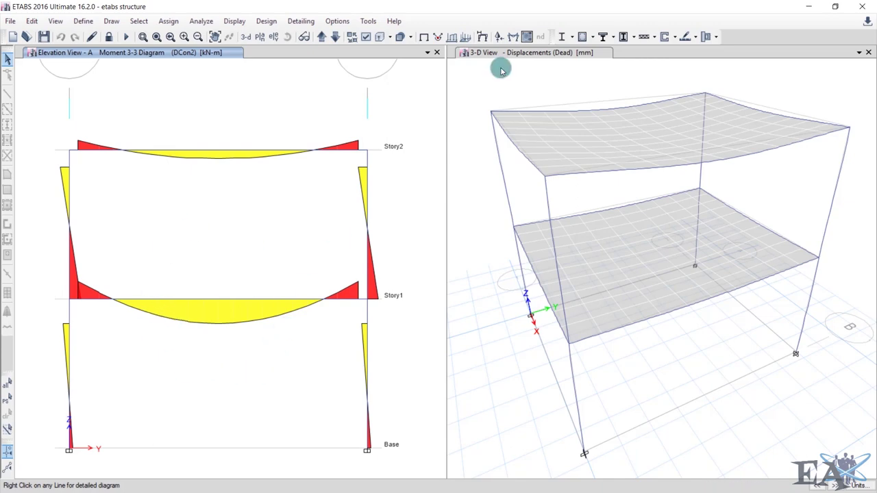
- Show the Moment 3-3 diagram for the Dead load case in the 3-D view, and clear that view back to the plain model
click(539, 55)
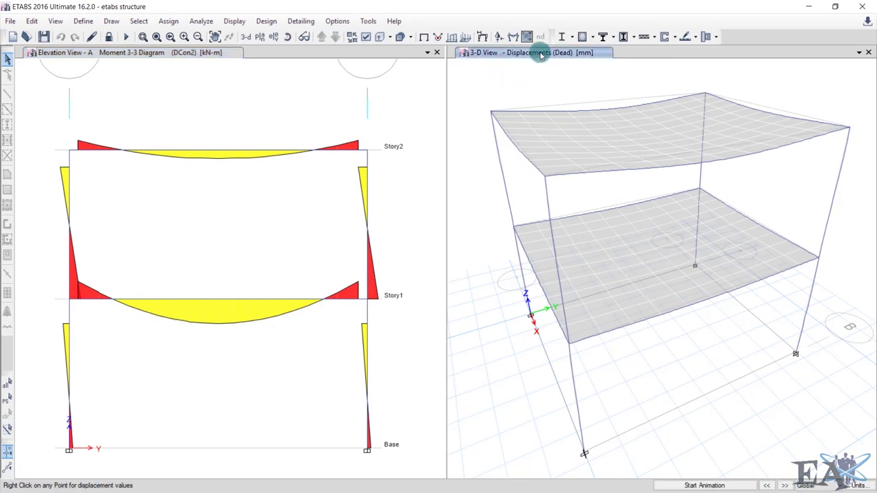
click(513, 39)
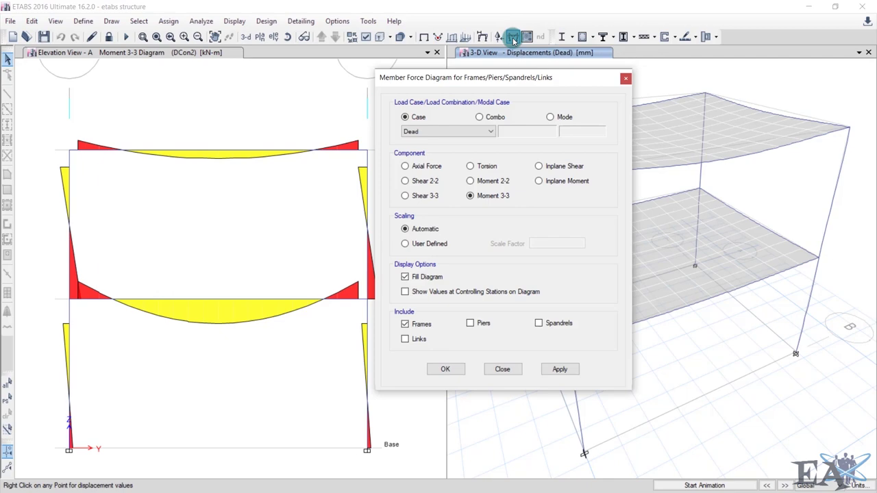
click(625, 78)
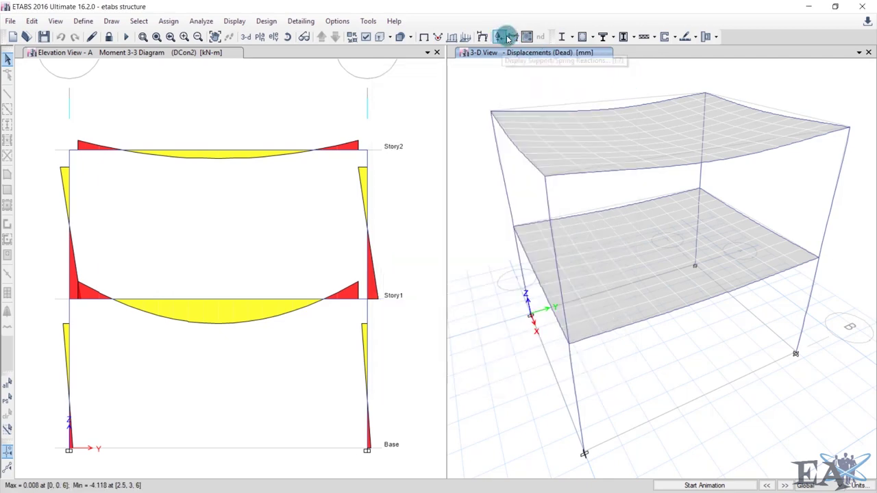
click(512, 36)
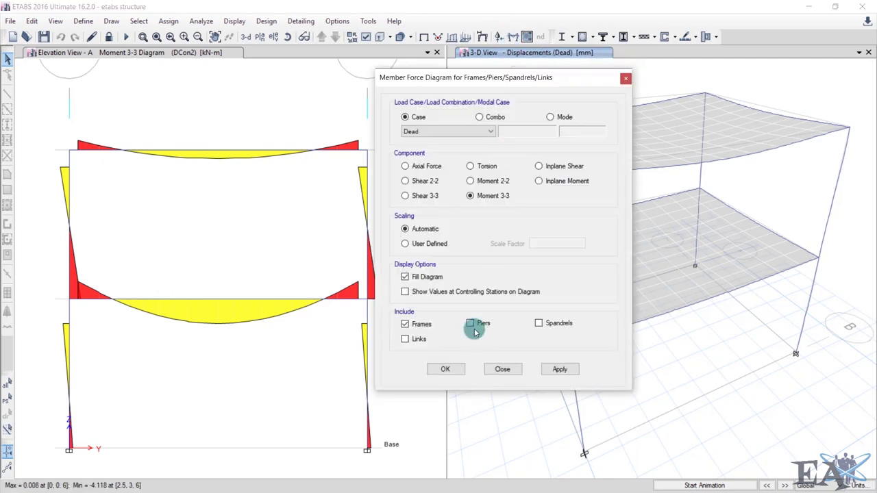
click(446, 370)
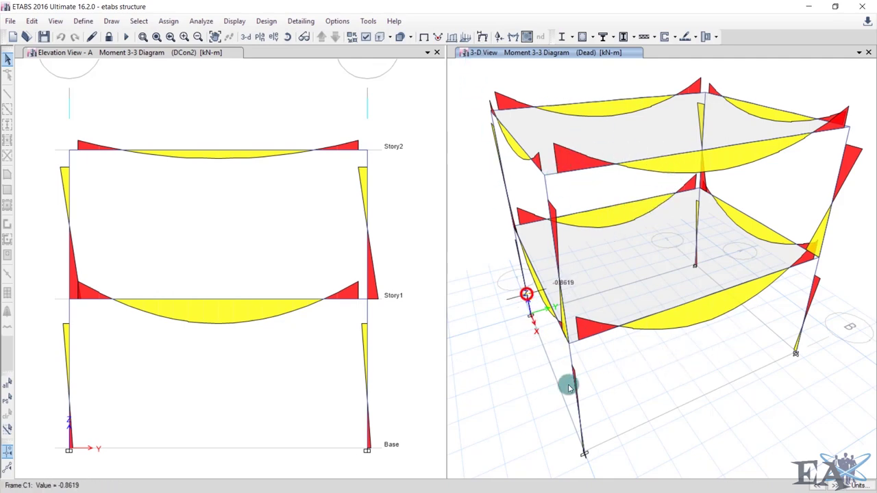
click(168, 21)
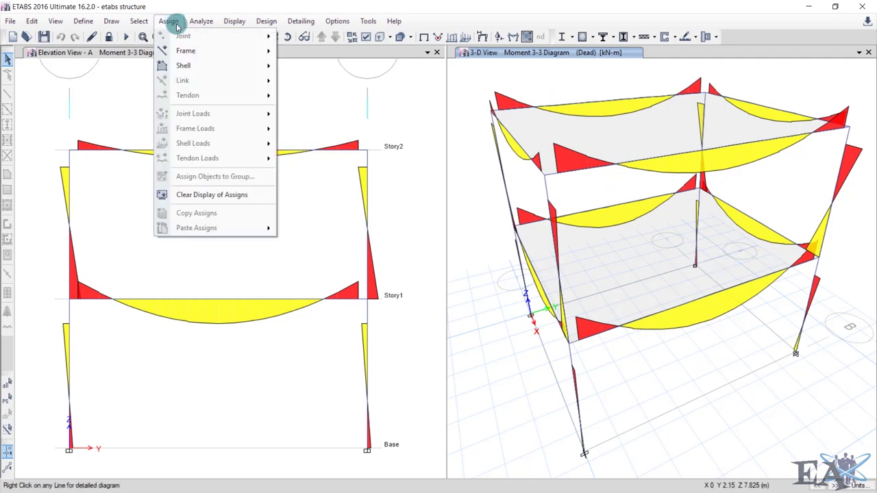
click(196, 197)
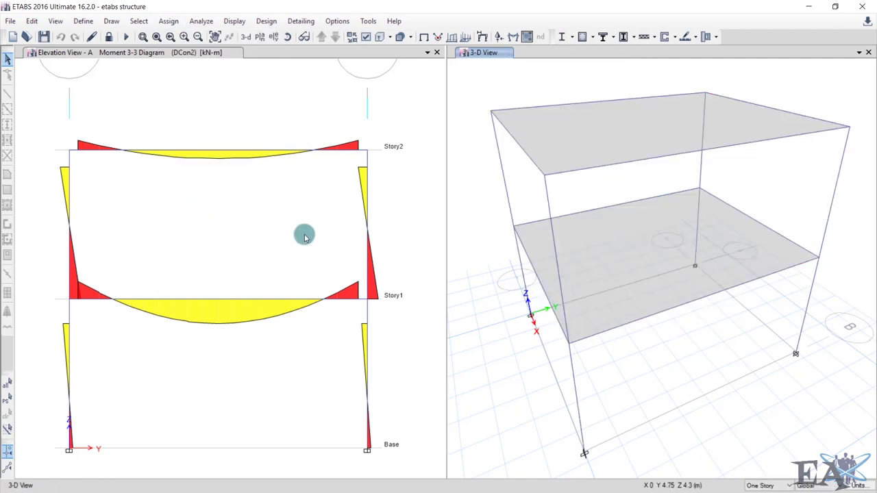
- Inspect the detailed DCon2 shear, moment and deflection diagrams of the Story2 beam on elevation A, using the Major (V2 and M3) component
click(200, 63)
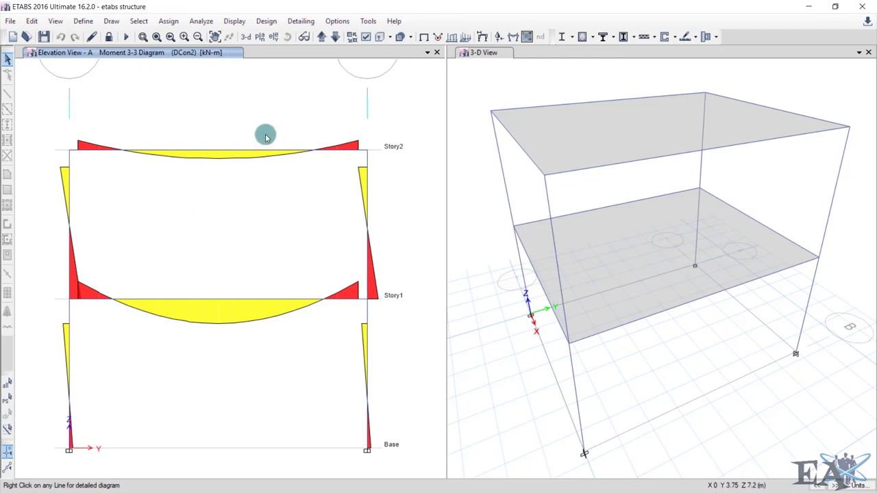
right_click(178, 153)
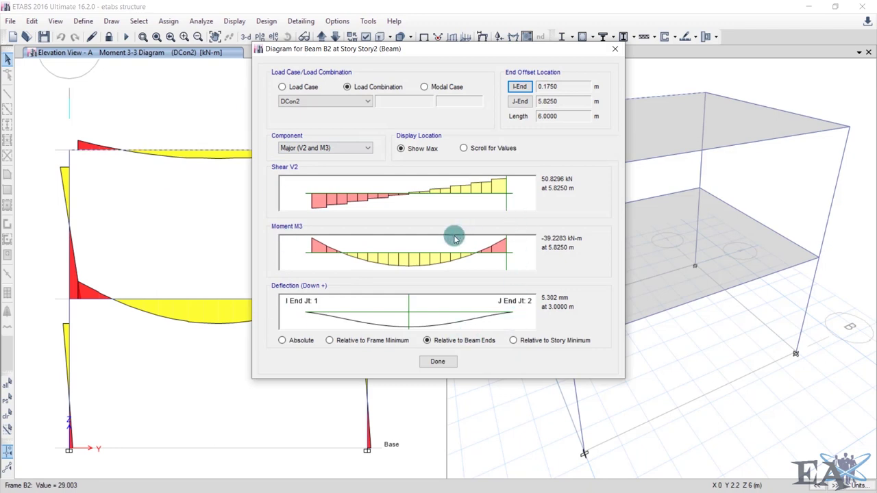
click(324, 149)
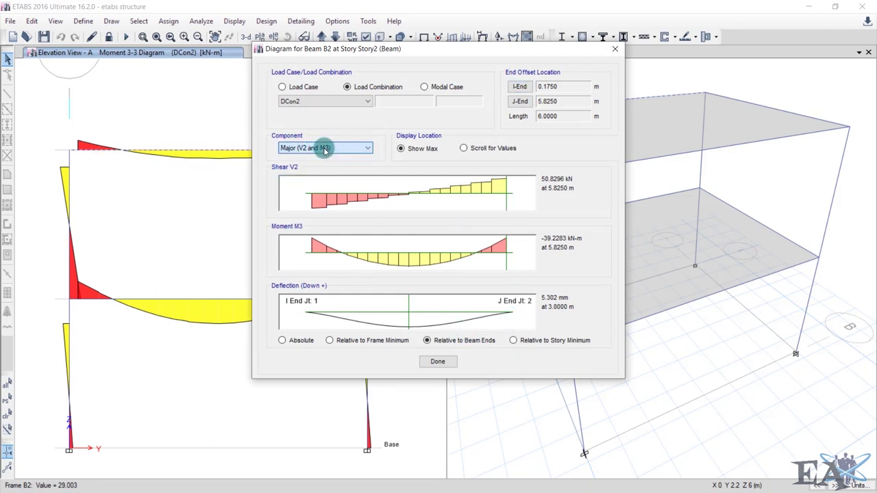
click(436, 361)
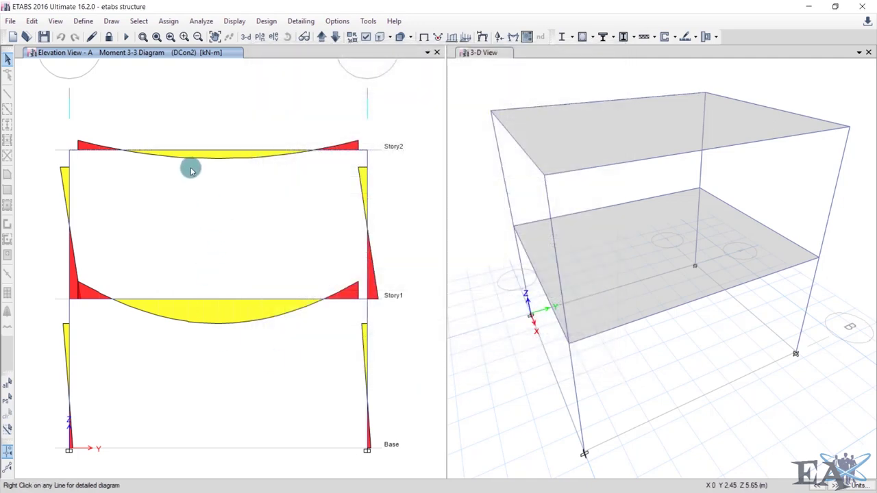
- Run the concrete frame design check on the structure with elevation A active
click(261, 25)
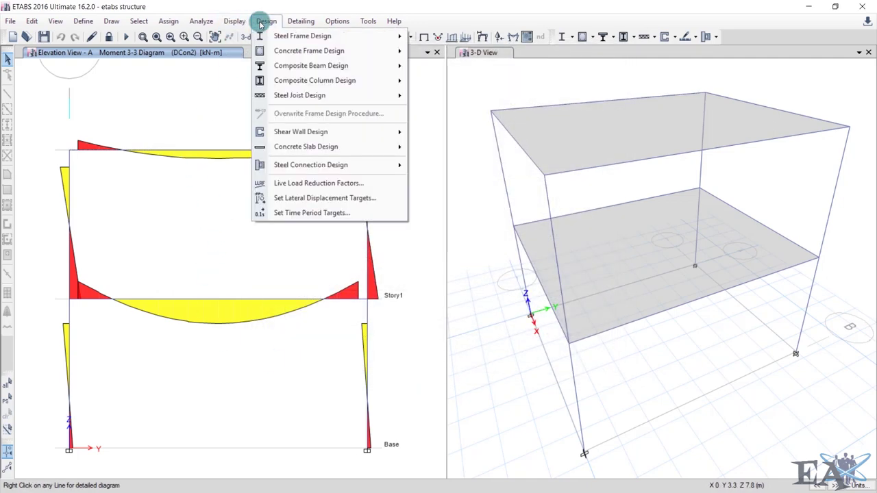
mouse_move(307, 51)
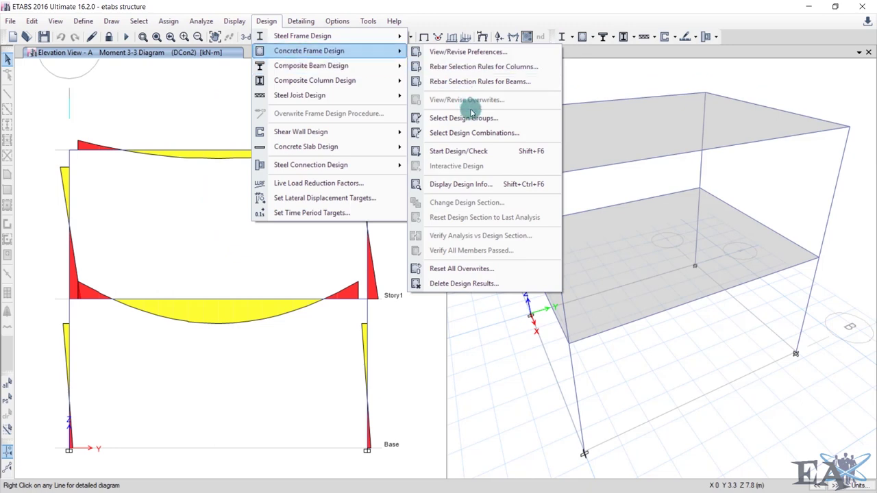
click(466, 153)
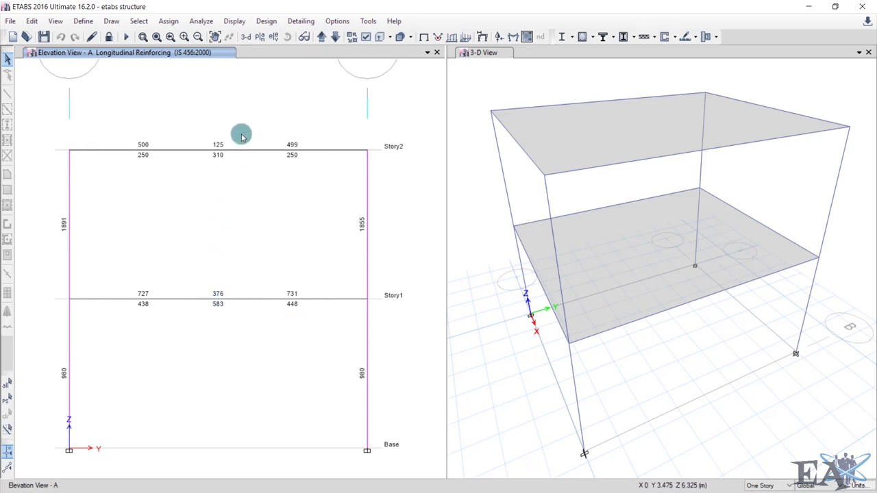
- Verify whether all concrete frame members pass the design check
click(266, 23)
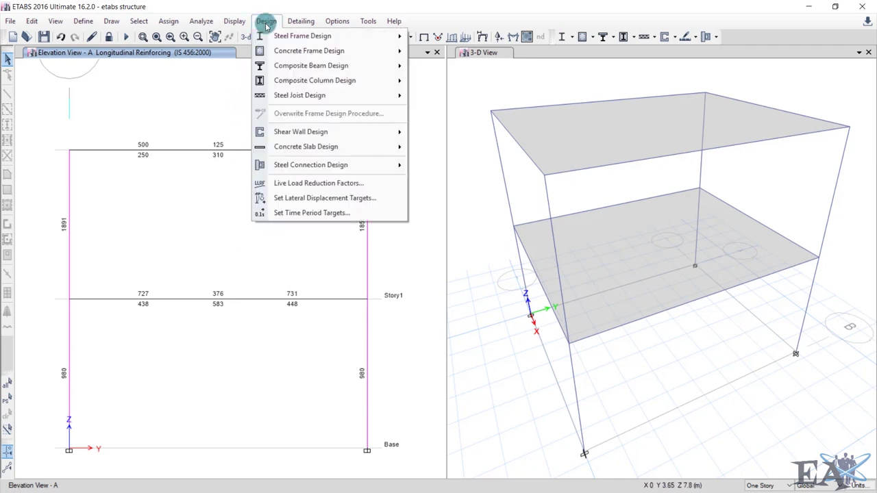
mouse_move(315, 51)
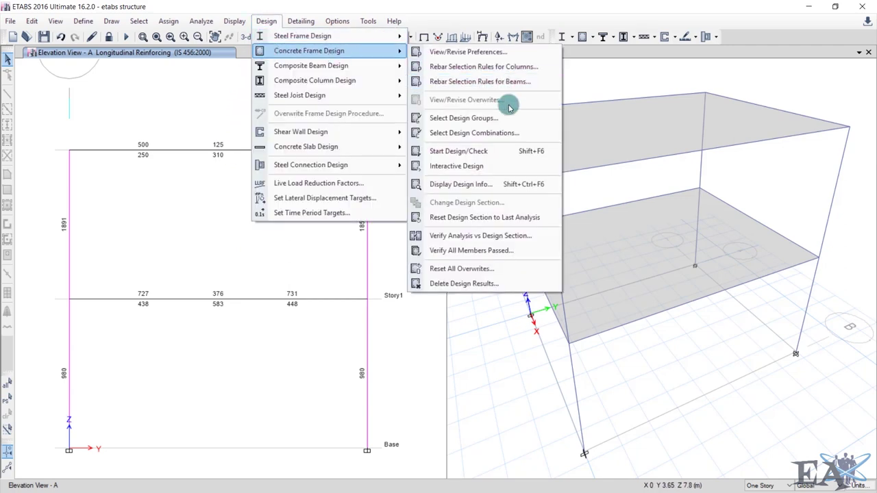
click(493, 251)
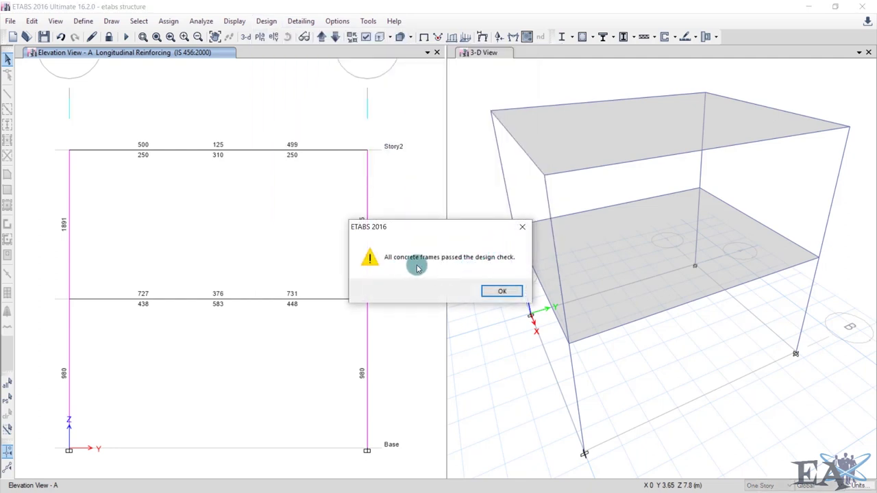
click(503, 293)
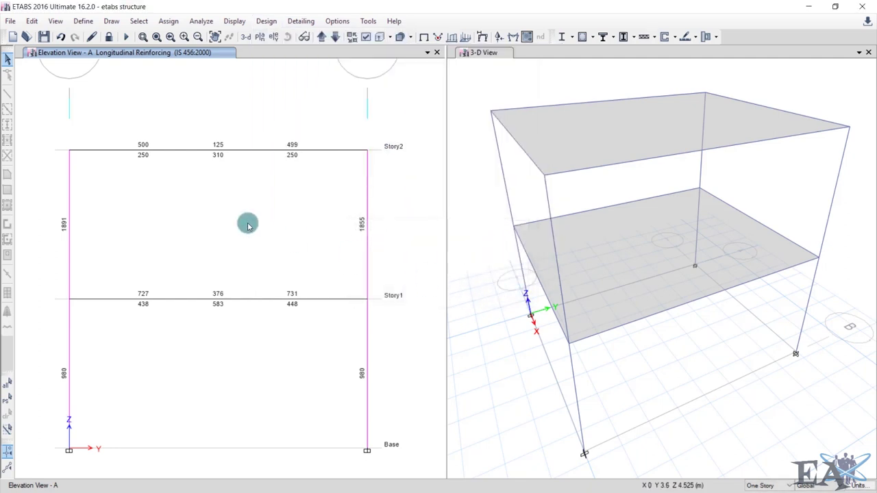